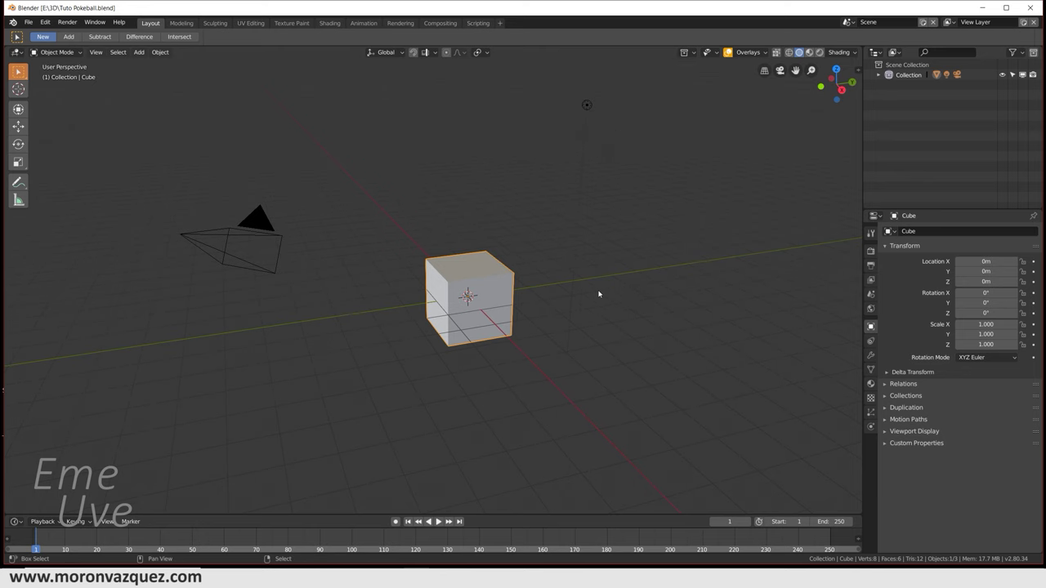
Step: Select everything and delete the default cube, camera and light
{"action": "mouse_move", "coordinate": [581, 294]}
{"action": "middle_mouse_down"}
{"action": "mouse_move", "coordinate": [642, 294]}
{"action": "mouse_move", "coordinate": [641, 312]}
{"action": "mouse_move", "coordinate": [621, 272]}
{"action": "mouse_move", "coordinate": [638, 289]}
{"action": "mouse_move", "coordinate": [632, 299]}
{"action": "mouse_move", "coordinate": [595, 311]}
{"action": "mouse_move", "coordinate": [617, 308]}
{"action": "middle_mouse_up"}
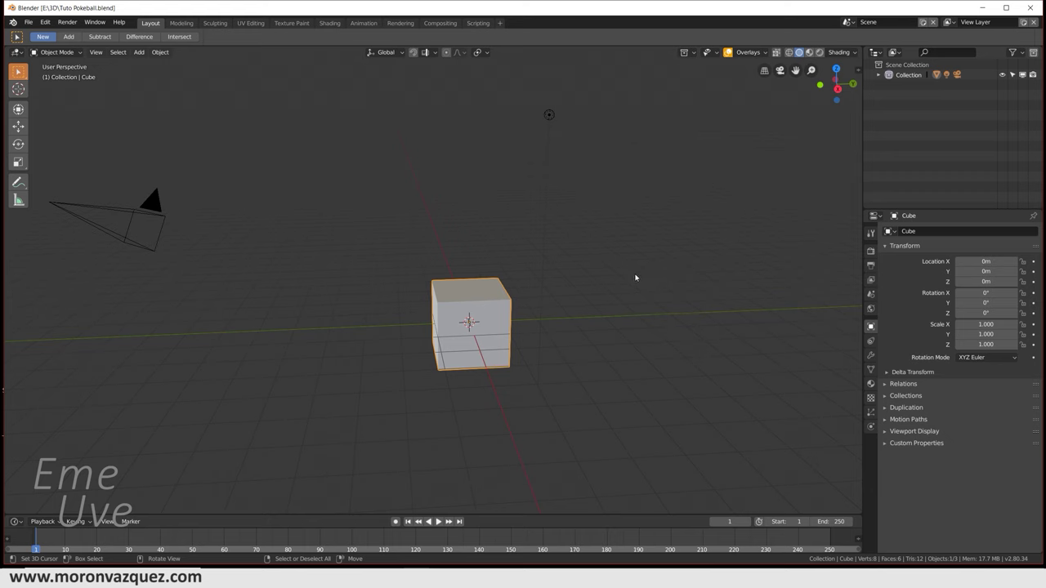
{"action": "mouse_move", "coordinate": [615, 295]}
{"action": "middle_mouse_down"}
{"action": "mouse_move", "coordinate": [626, 292]}
{"action": "mouse_move", "coordinate": [612, 299]}
{"action": "mouse_move", "coordinate": [628, 309]}
{"action": "mouse_move", "coordinate": [641, 301]}
{"action": "middle_mouse_up"}
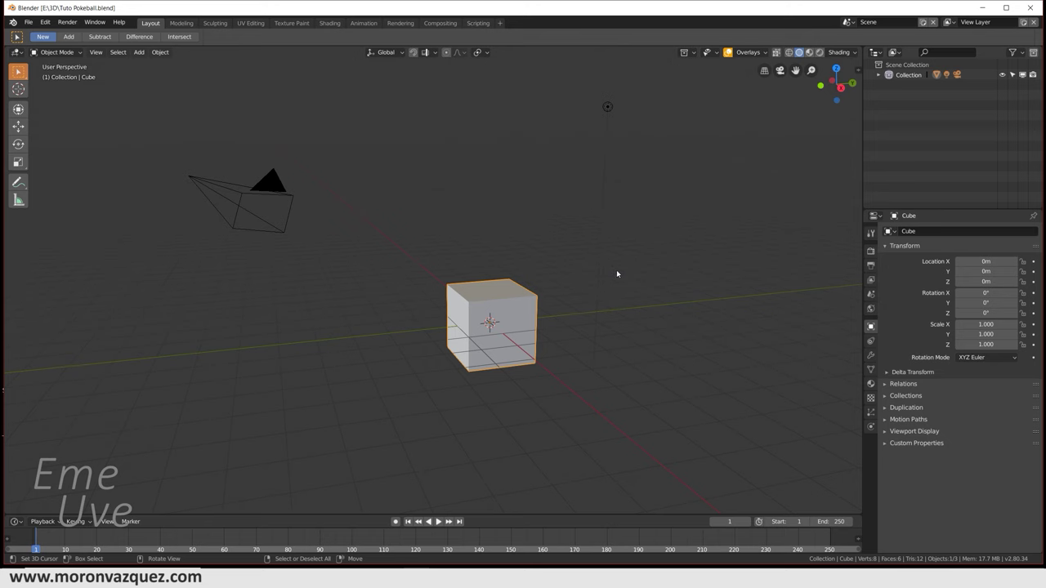
{"action": "key", "text": "a"}
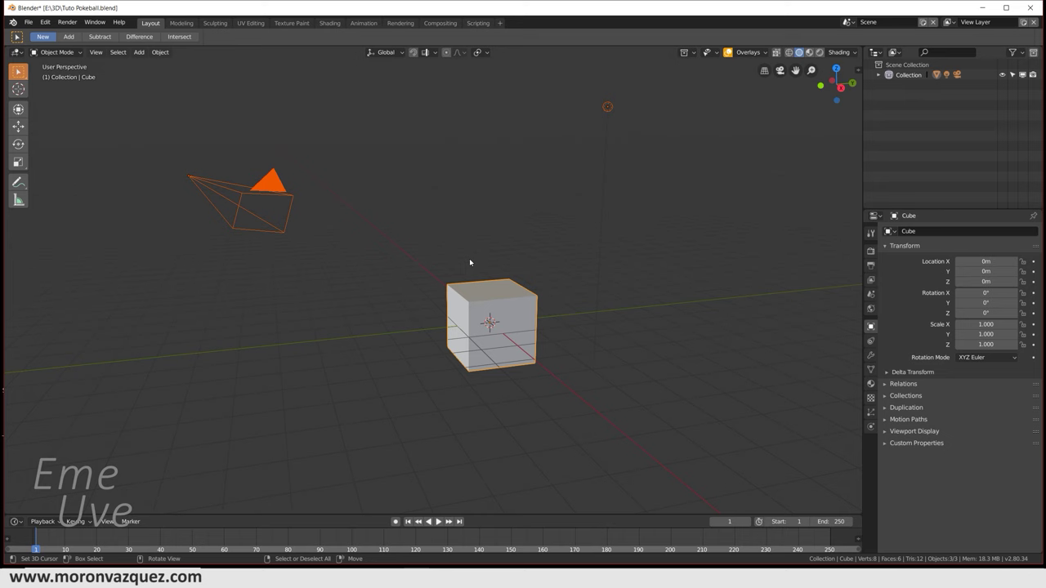
{"action": "key", "text": "Delete"}
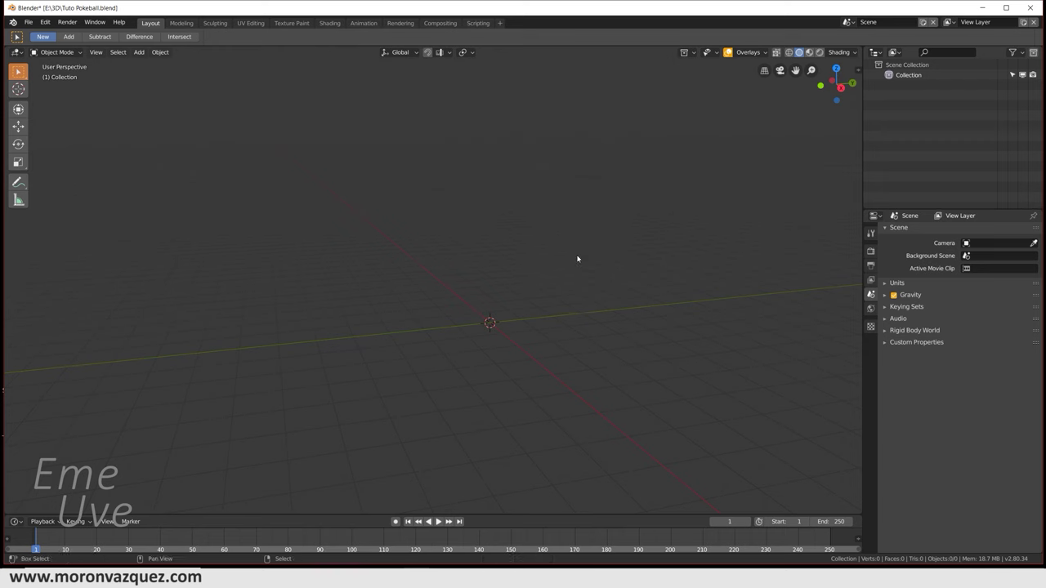
Step: Add a UV sphere, scale it to about 4.381, and enter Edit Mode
{"action": "key", "text": "shift+a"}
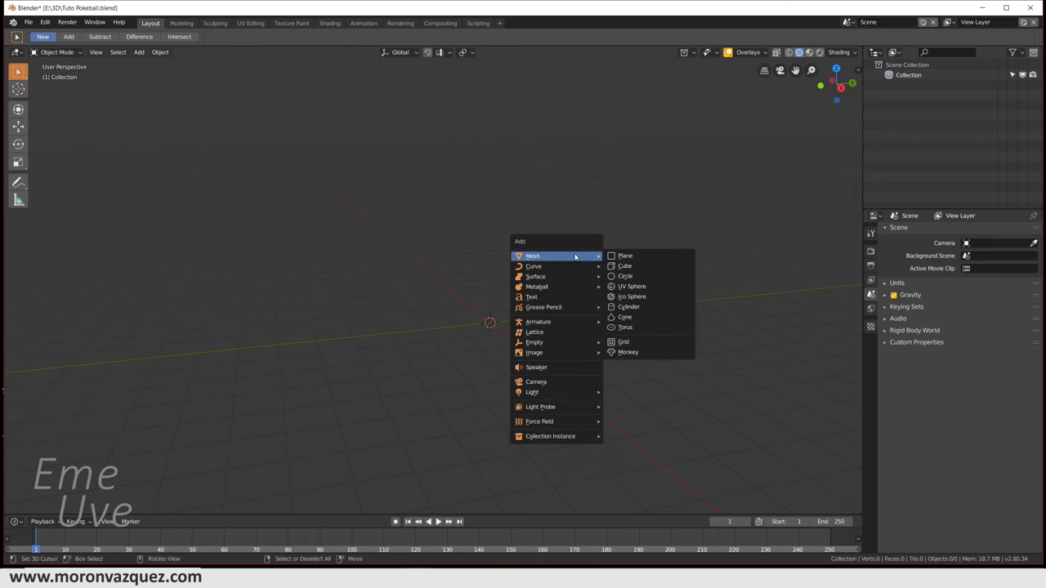
{"action": "left_click", "coordinate": [632, 287]}
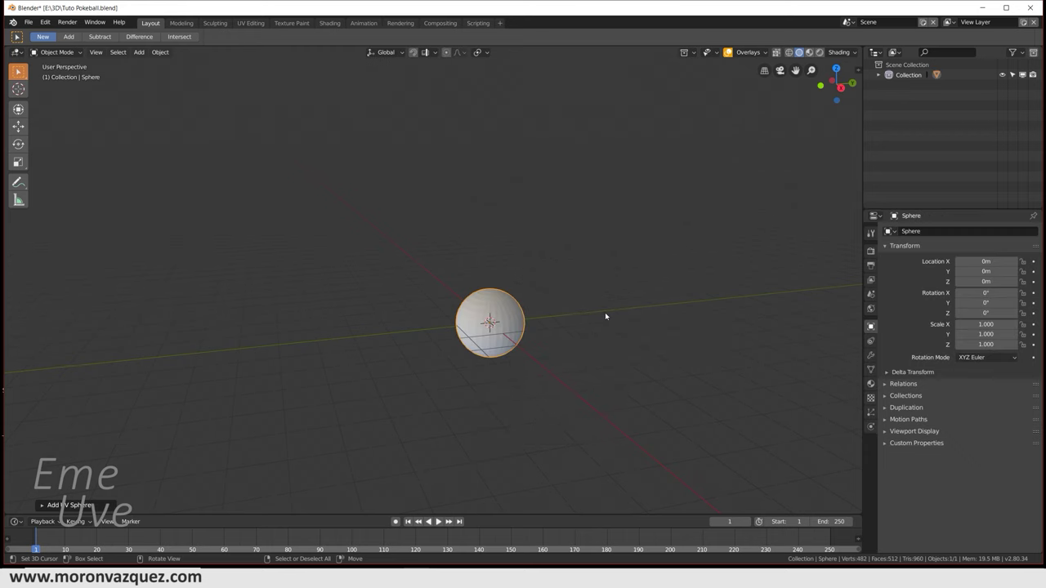
{"action": "key", "text": "s"}
{"action": "left_click", "coordinate": [140, 306]}
{"action": "mouse_move", "coordinate": [583, 351]}
{"action": "middle_mouse_down"}
{"action": "mouse_move", "coordinate": [582, 339]}
{"action": "mouse_move", "coordinate": [567, 373]}
{"action": "mouse_move", "coordinate": [559, 332]}
{"action": "middle_mouse_up"}
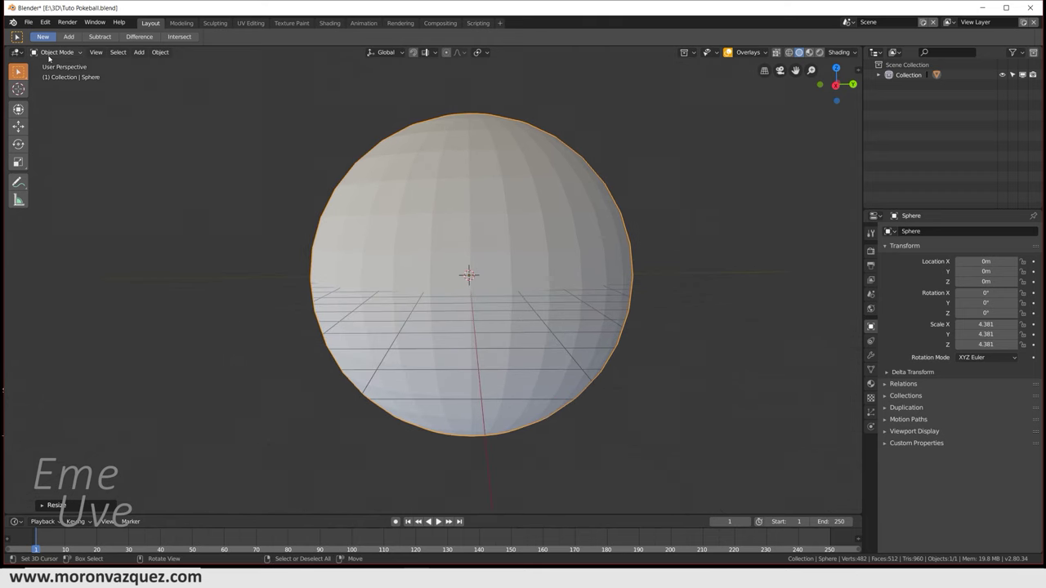
{"action": "left_click", "coordinate": [56, 53]}
{"action": "left_click", "coordinate": [56, 76]}
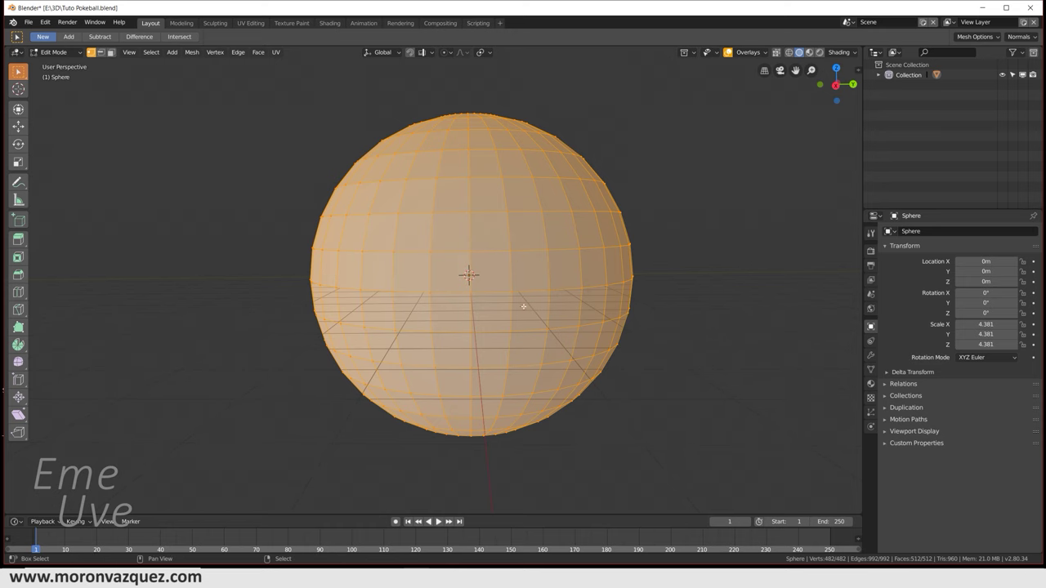
Step: View the sphere in front orthographic view with wireframe shading
{"action": "middle_click_drag", "start_coordinate": [526, 303], "coordinate": [306, 194]}
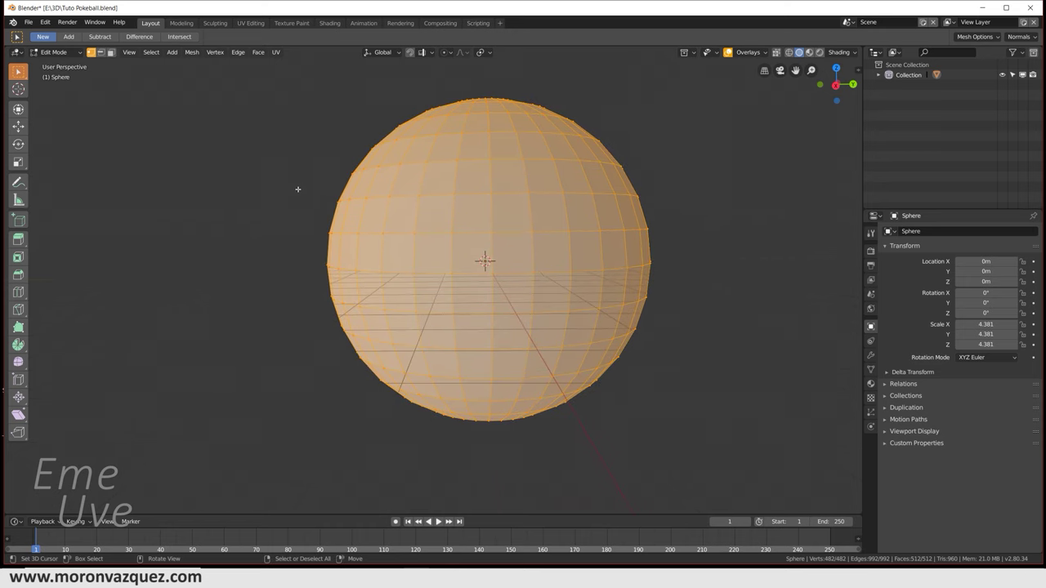
{"action": "key", "text": "KP_1"}
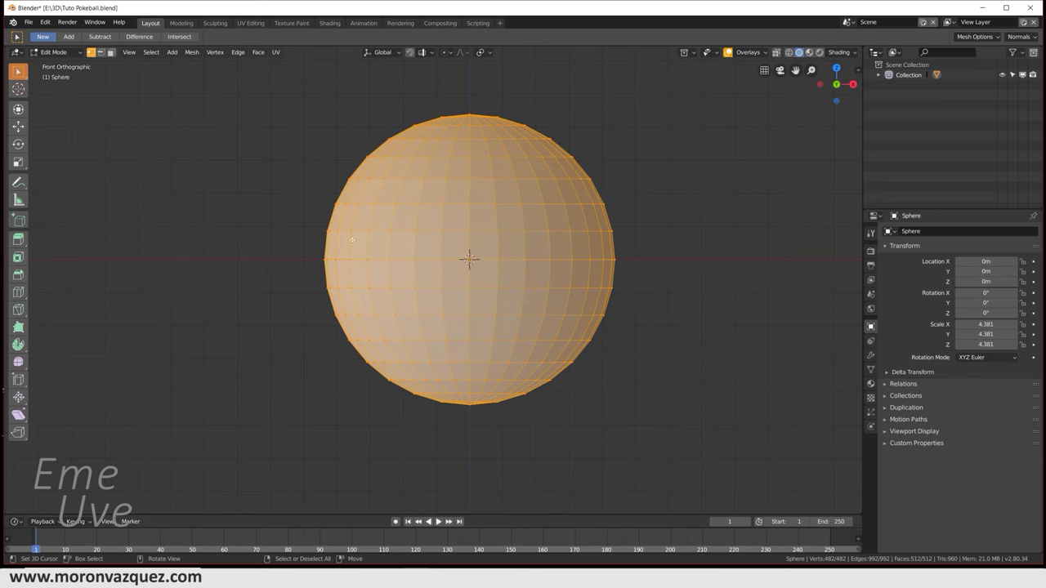
{"action": "key", "text": "KP_5"}
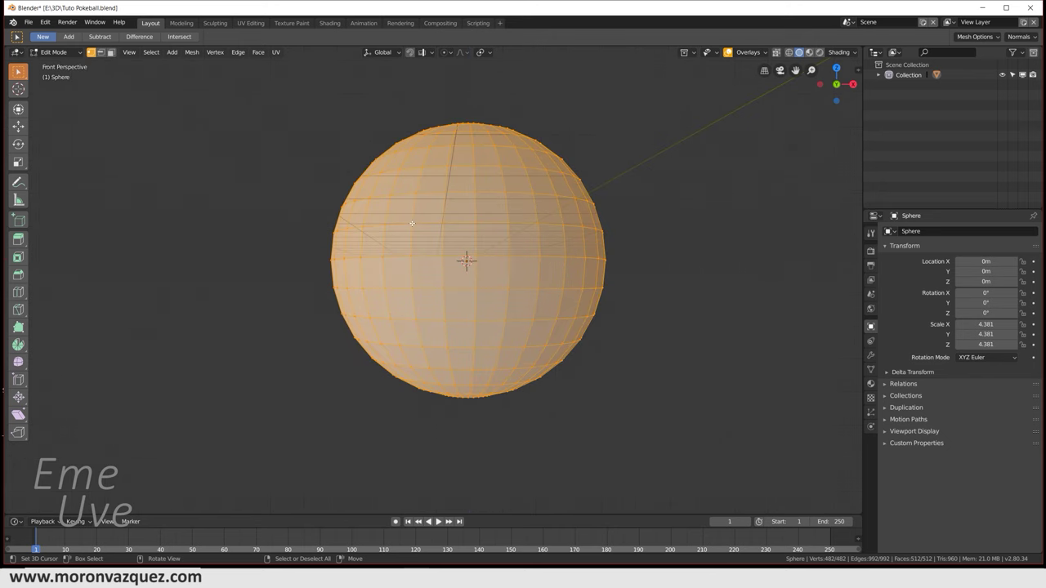
{"action": "mouse_move", "coordinate": [576, 255]}
{"action": "middle_mouse_down"}
{"action": "mouse_move", "coordinate": [570, 272]}
{"action": "mouse_move", "coordinate": [579, 250]}
{"action": "middle_mouse_up"}
{"action": "key", "text": "KP_1"}
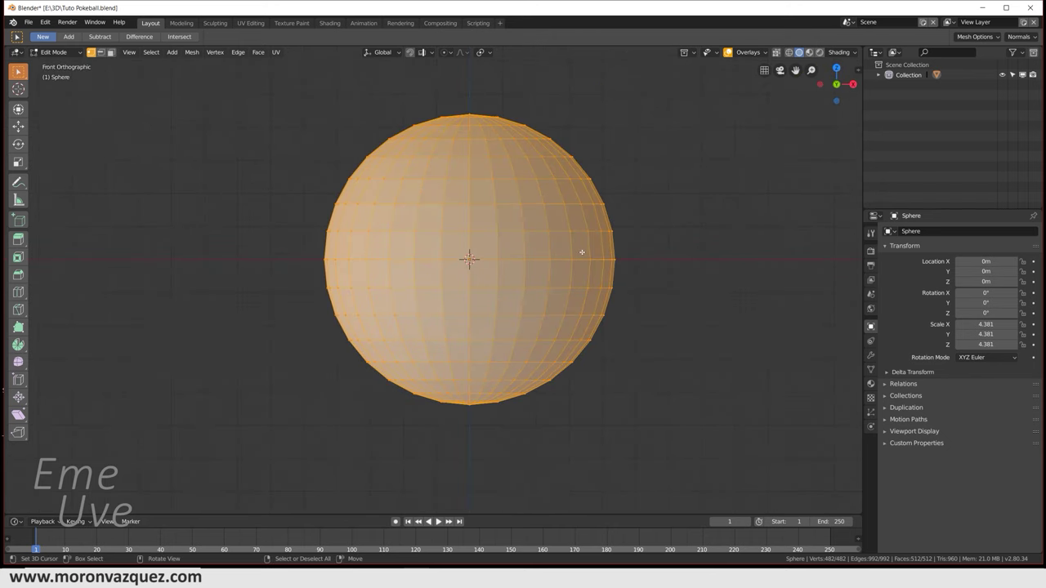
{"action": "key", "text": "KP_5"}
{"action": "middle_click_drag", "start_coordinate": [585, 248], "coordinate": [583, 250]}
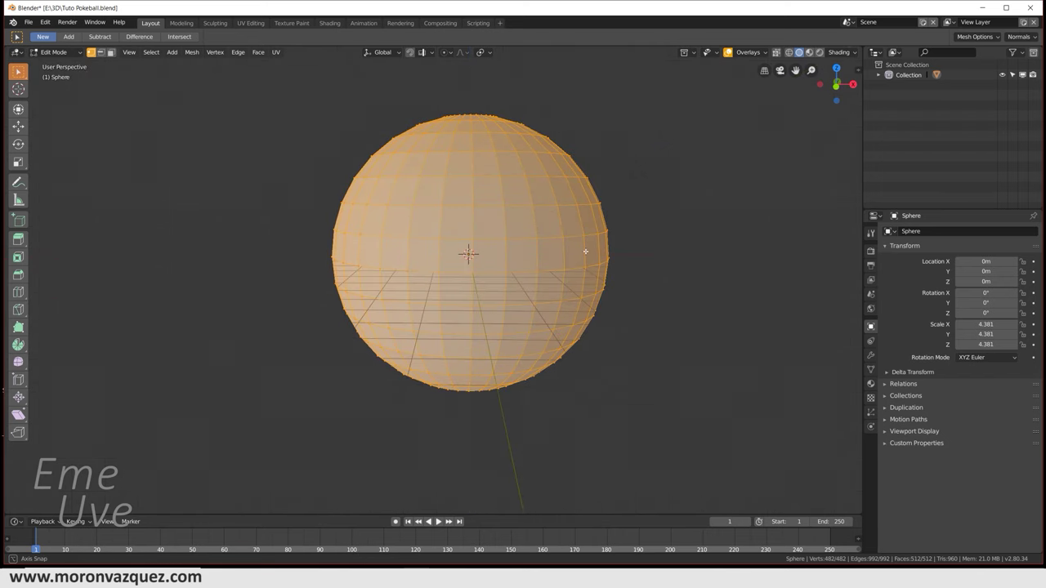
{"action": "key", "text": "KP_1"}
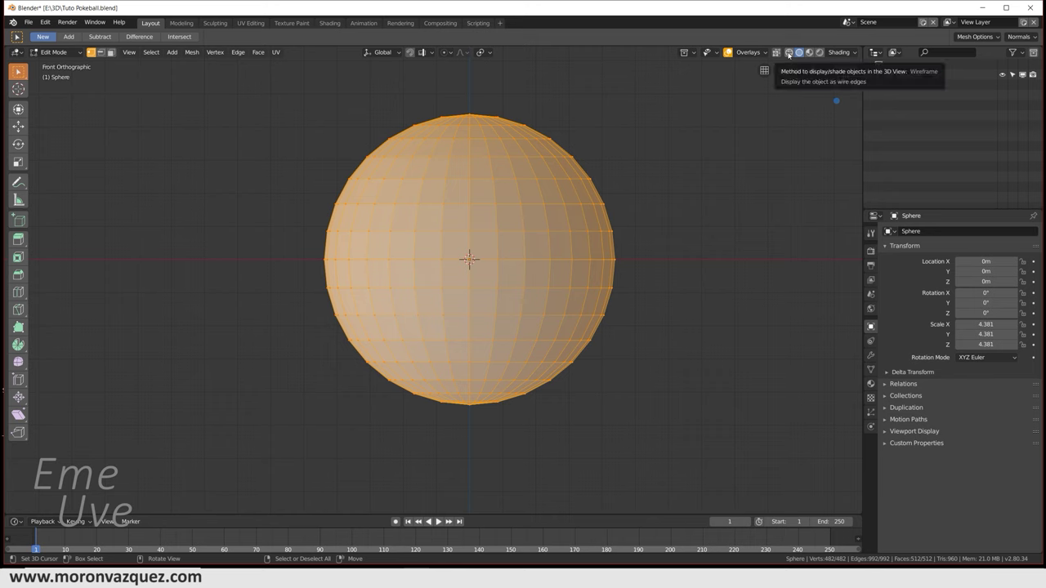
{"action": "left_click", "coordinate": [789, 52]}
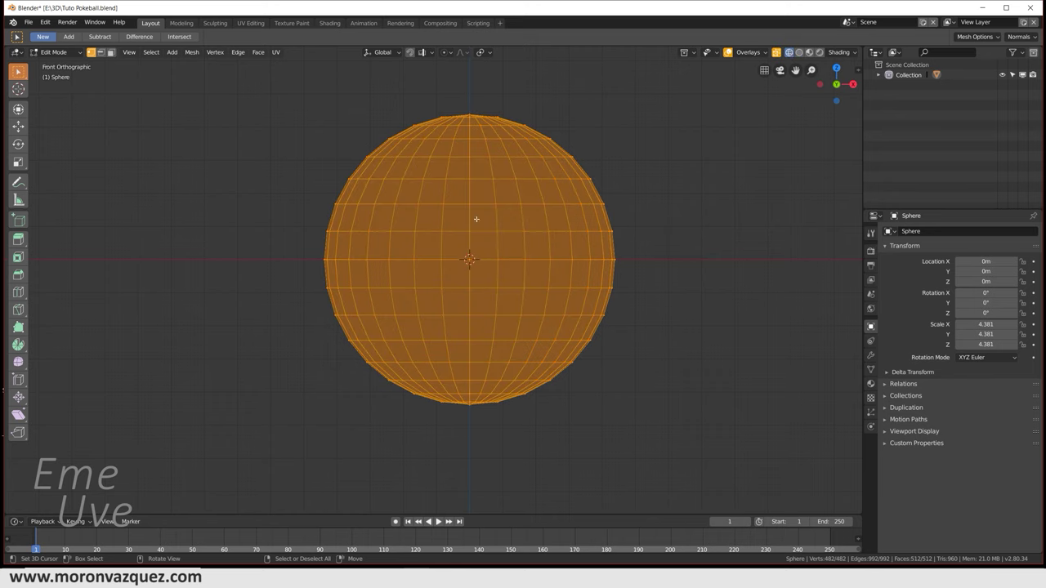
Step: In face select mode, deselect all and box-select the sphere's lower half
{"action": "mouse_move", "coordinate": [464, 242]}
{"action": "middle_mouse_down"}
{"action": "mouse_move", "coordinate": [529, 273]}
{"action": "mouse_move", "coordinate": [556, 263]}
{"action": "middle_mouse_up"}
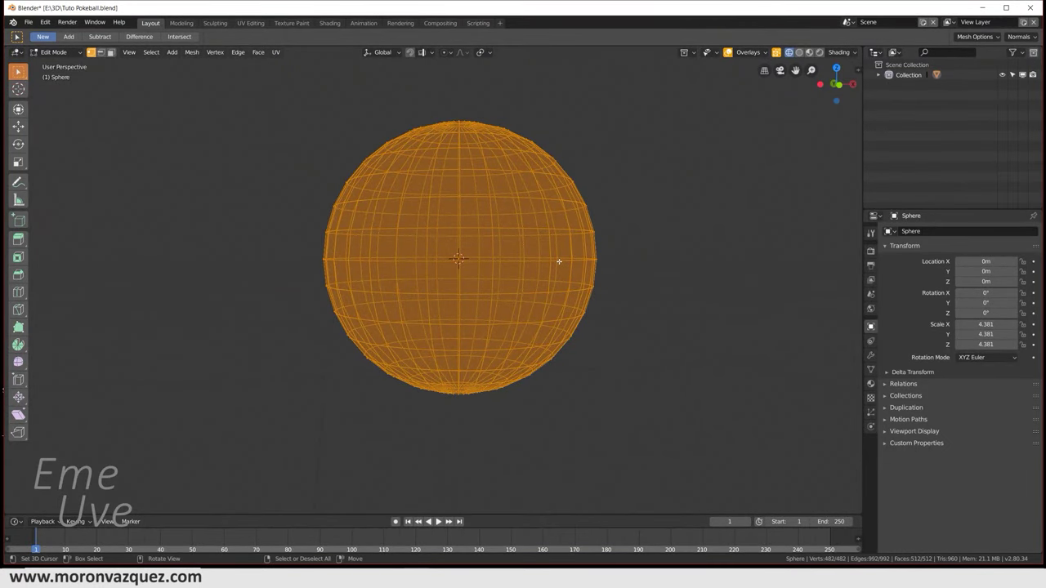
{"action": "key", "text": "KP_1"}
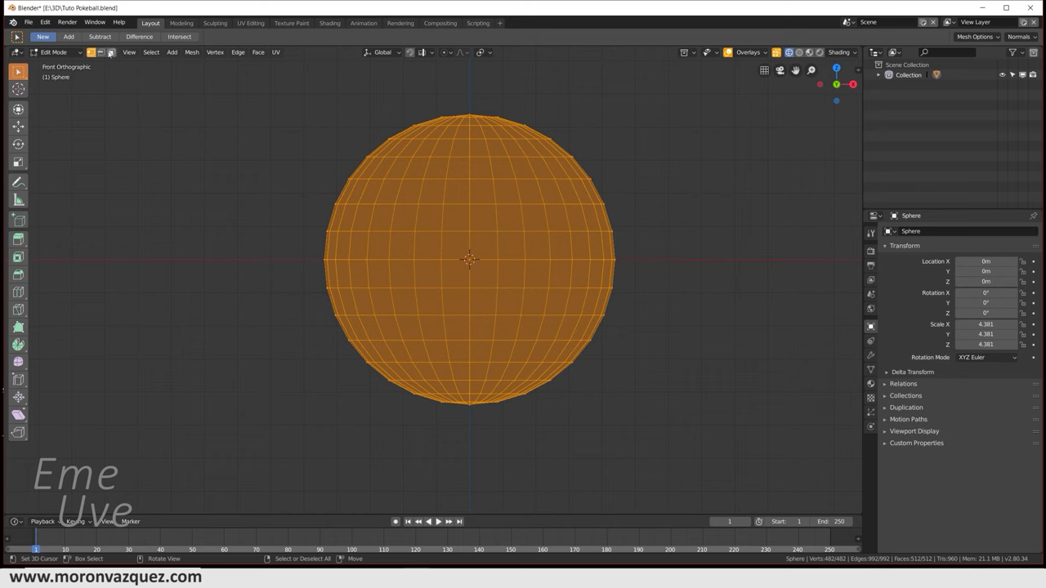
{"action": "left_click", "coordinate": [112, 52]}
{"action": "key", "text": "alt+a"}
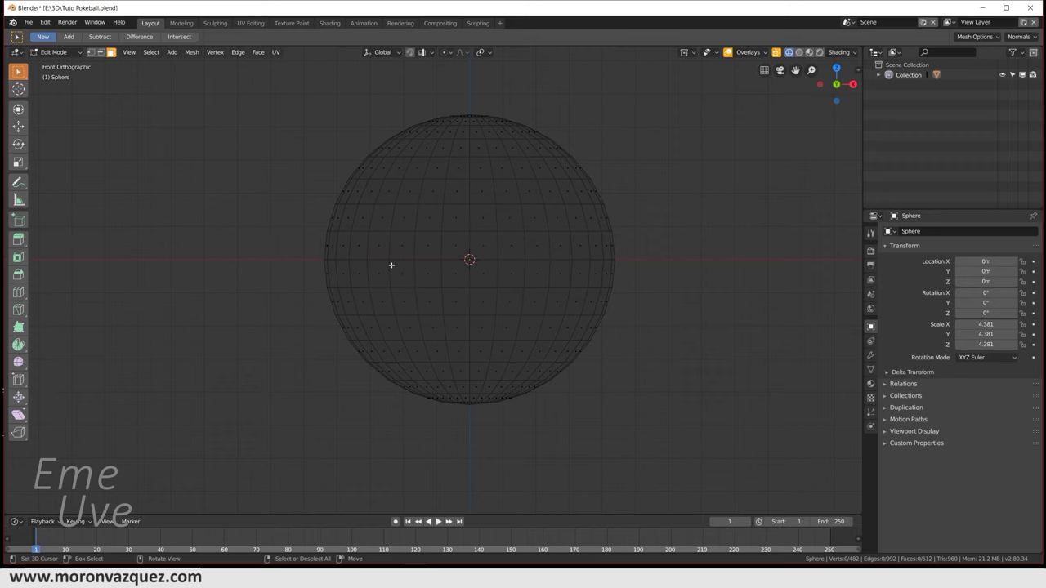
{"action": "key", "text": "b"}
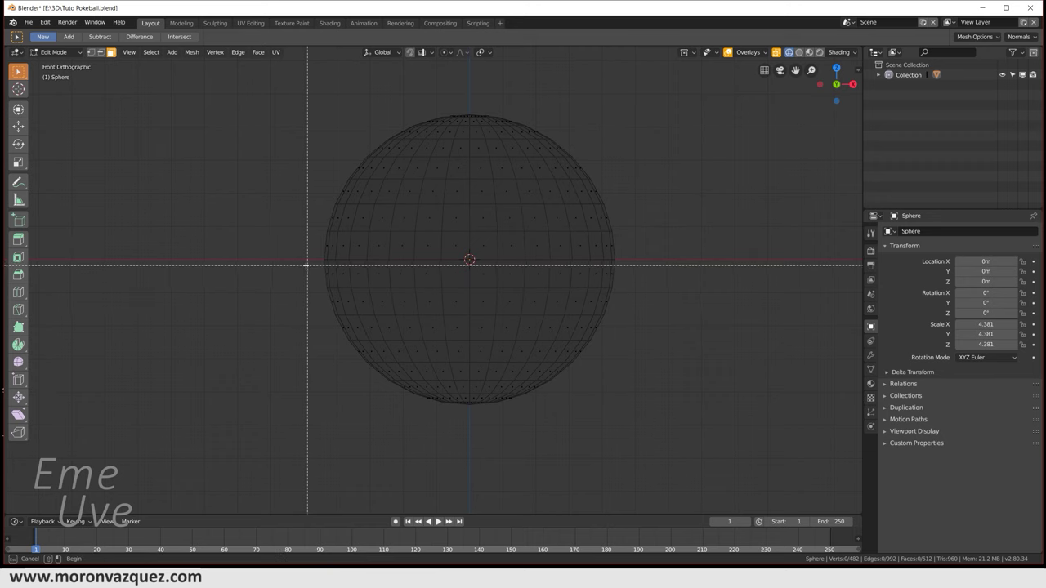
{"action": "left_click_drag", "start_coordinate": [290, 263], "coordinate": [696, 435]}
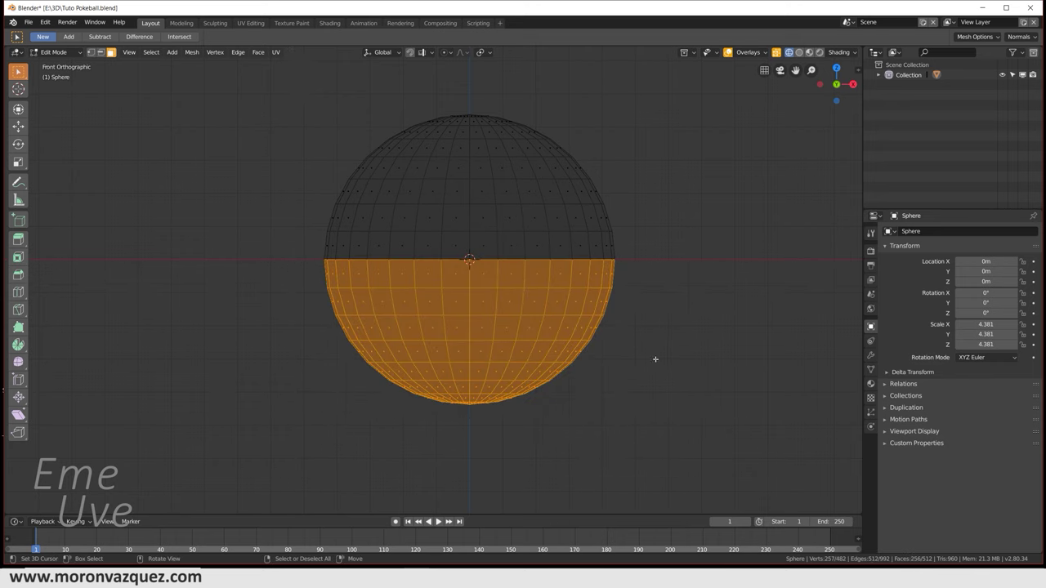
Step: Delete the selected lower-half faces, leaving a dome
{"action": "key", "text": "x"}
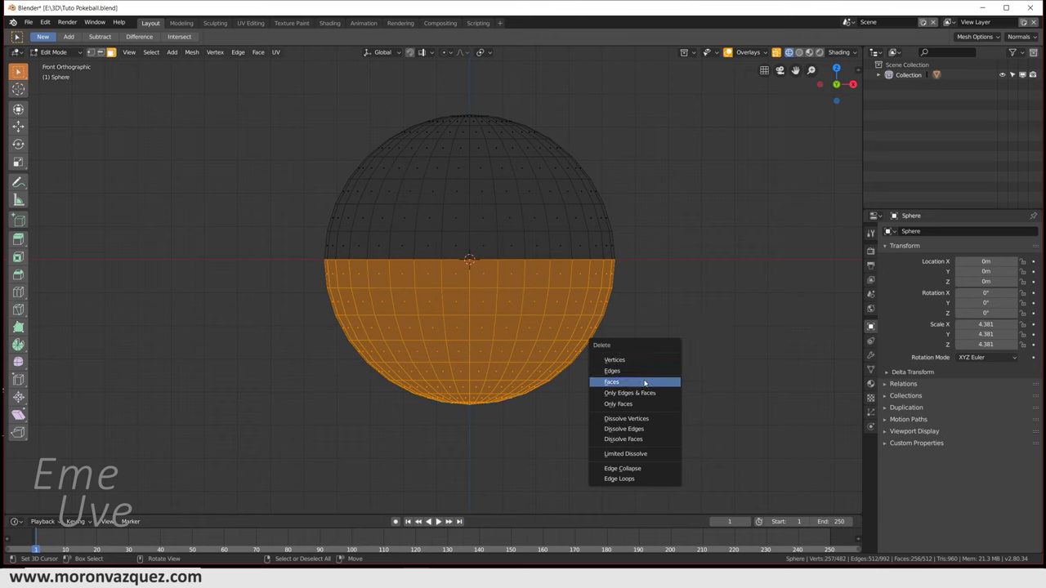
{"action": "left_click", "coordinate": [644, 382]}
{"action": "middle_click_drag", "start_coordinate": [599, 285], "coordinate": [645, 284]}
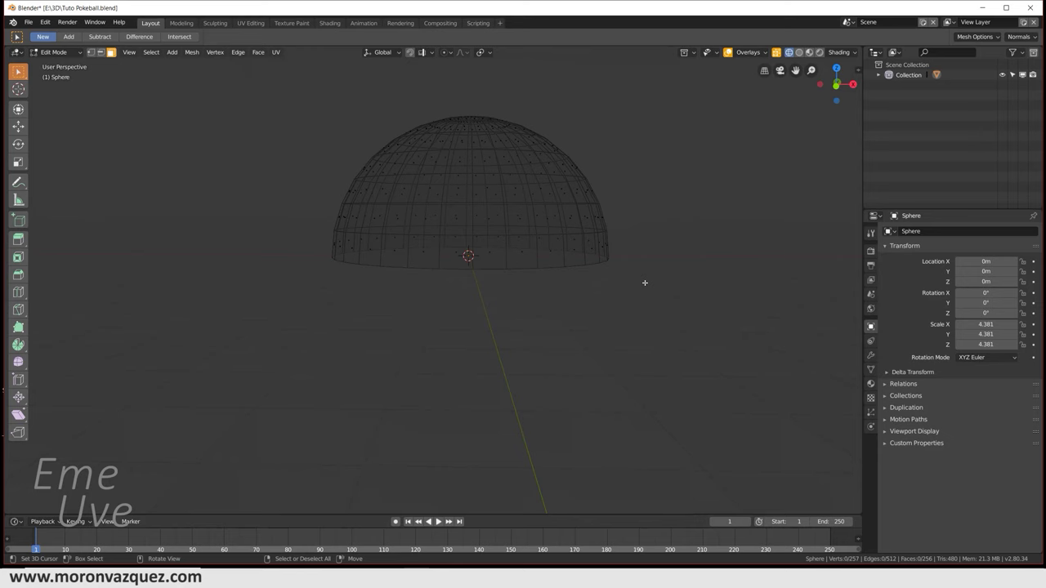
{"action": "key", "text": "KP_1"}
{"action": "scroll", "coordinate": [588, 291], "scroll_direction": "up", "scroll_amount": 4}
{"action": "middle_click_drag", "start_coordinate": [567, 348], "coordinate": [560, 364], "text": "shift"}
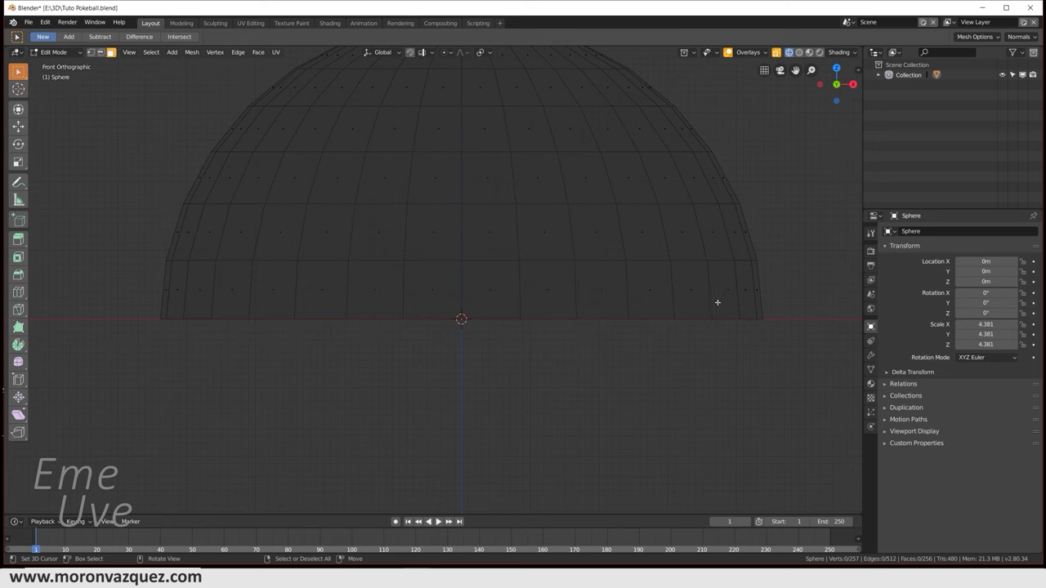
Step: Select the dome's bottom-edge vertices and slightly raise and resize that ring
{"action": "left_click", "coordinate": [91, 52]}
{"action": "mouse_move", "coordinate": [121, 310]}
{"action": "left_mouse_down"}
{"action": "mouse_move", "coordinate": [800, 331]}
{"action": "mouse_move", "coordinate": [789, 332]}
{"action": "left_mouse_up"}
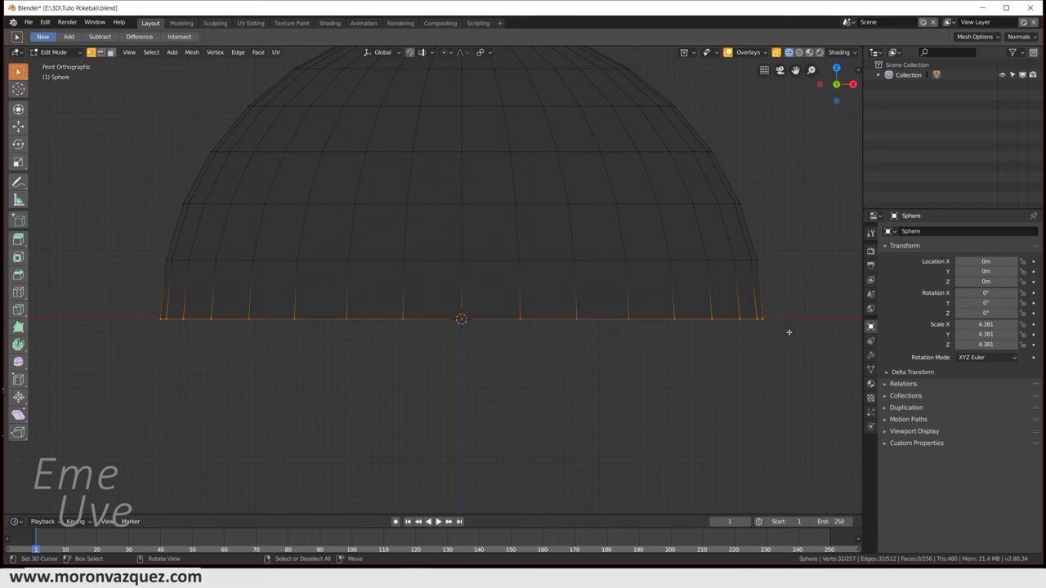
{"action": "left_click", "coordinate": [18, 111]}
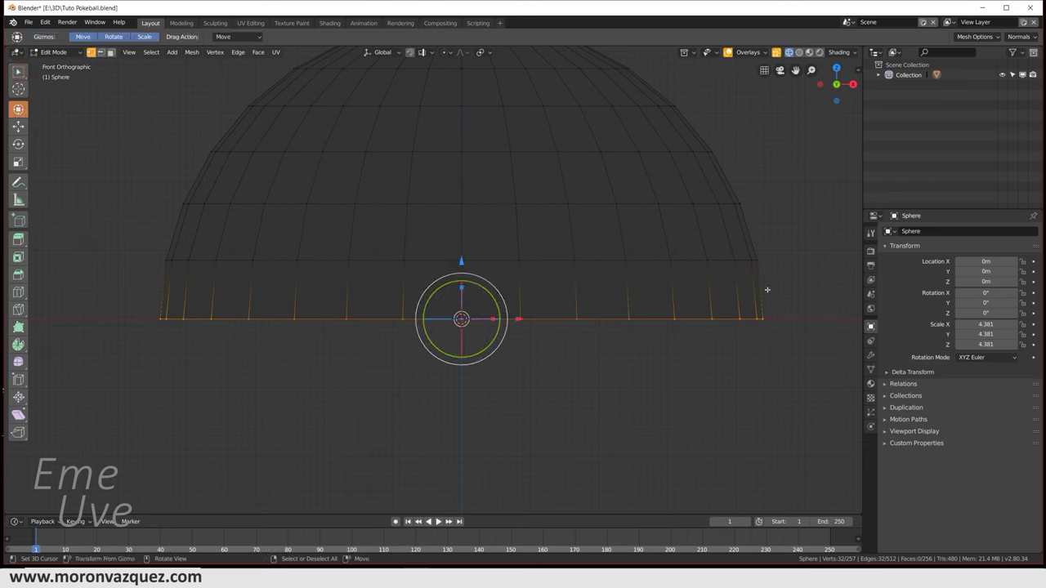
{"action": "left_click_drag", "start_coordinate": [461, 263], "coordinate": [459, 237]}
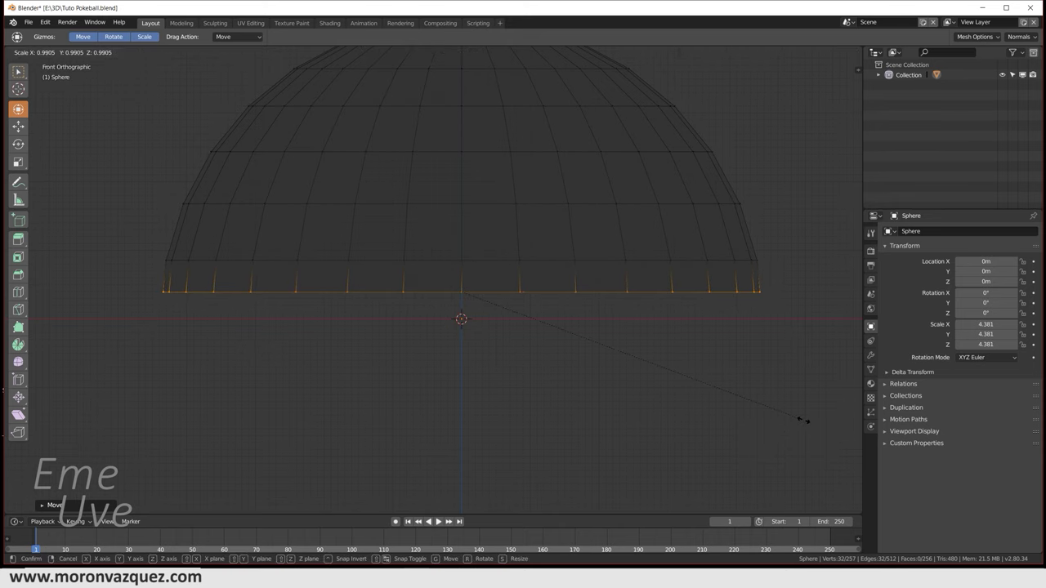
{"action": "left_click", "coordinate": [803, 420]}
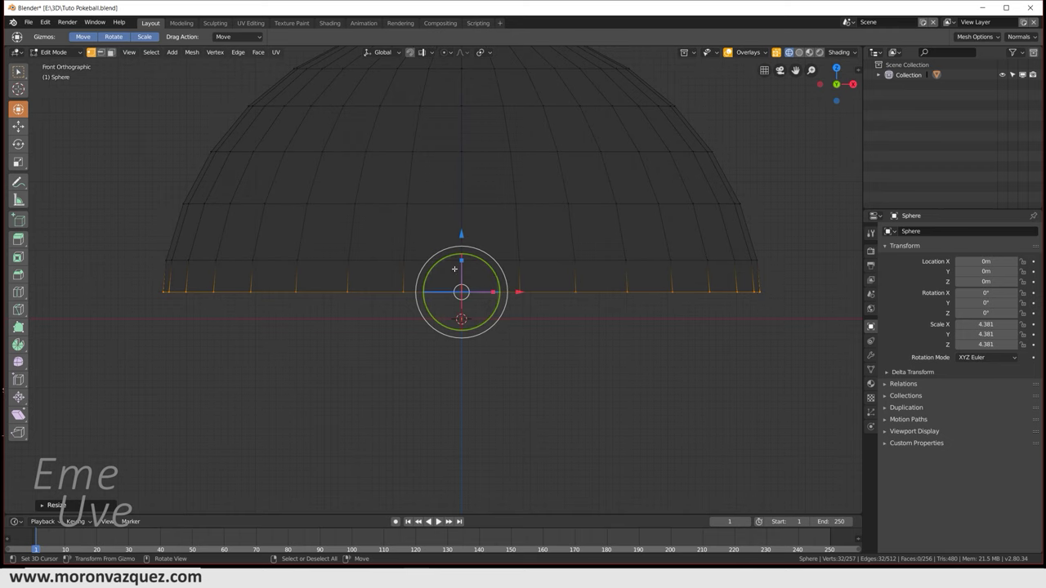
Step: Return to Object Mode with solid shading and bring up the Add menu
{"action": "middle_click_drag", "start_coordinate": [462, 223], "coordinate": [465, 233]}
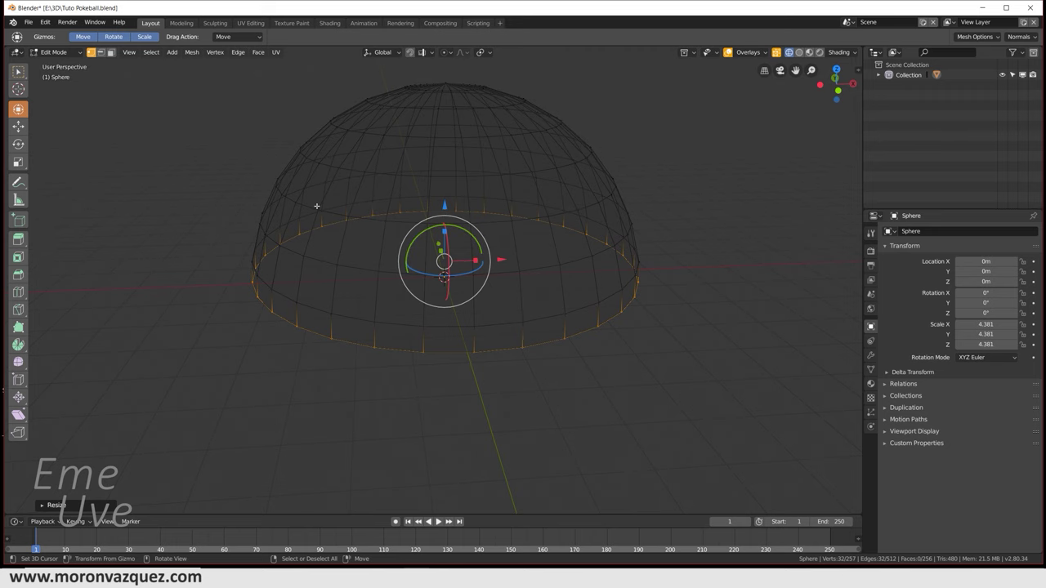
{"action": "left_click", "coordinate": [56, 52]}
{"action": "left_click", "coordinate": [57, 66]}
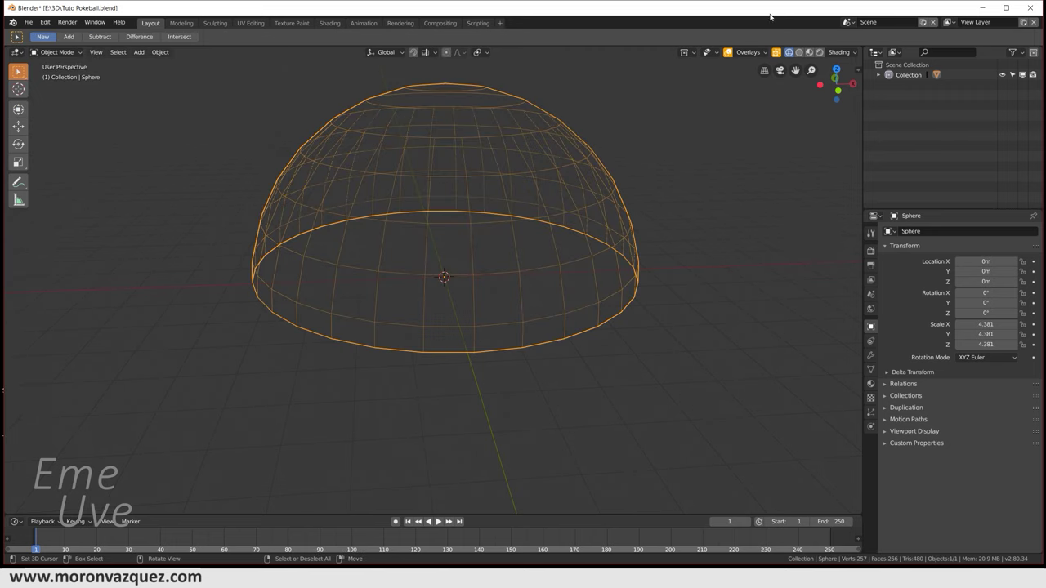
{"action": "left_click", "coordinate": [799, 52]}
{"action": "mouse_move", "coordinate": [684, 129]}
{"action": "middle_mouse_down"}
{"action": "mouse_move", "coordinate": [643, 198]}
{"action": "mouse_move", "coordinate": [658, 202]}
{"action": "middle_mouse_up"}
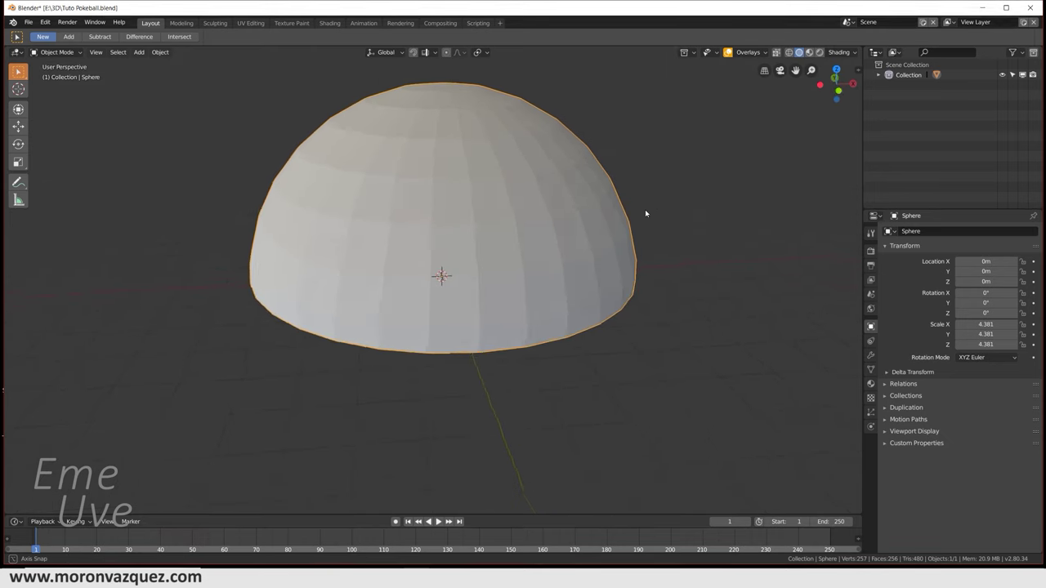
{"action": "scroll", "coordinate": [529, 237], "scroll_direction": "down", "scroll_amount": 3}
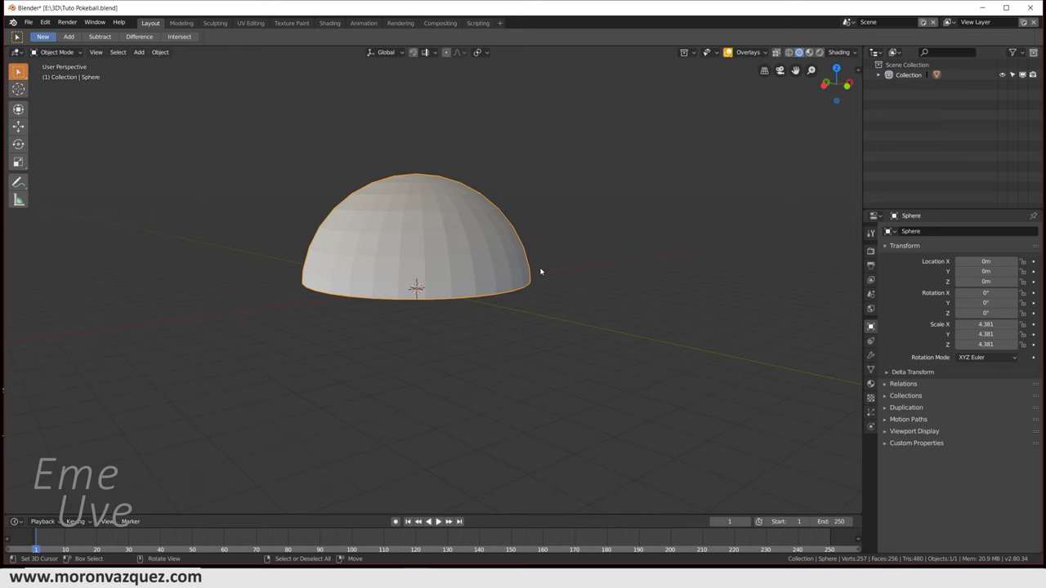
{"action": "key", "text": "shift+a"}
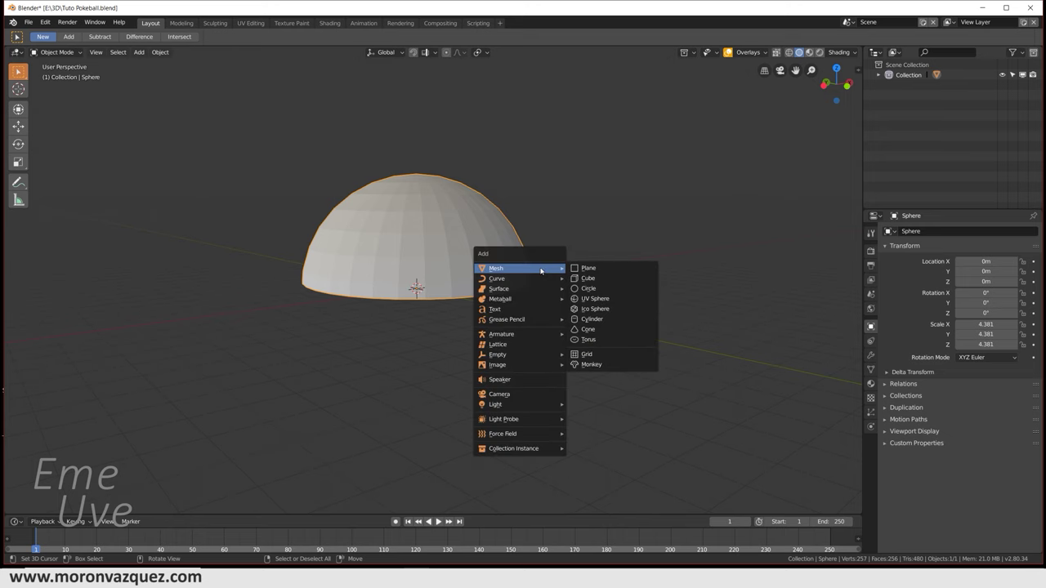
Step: Add a 100-vertex cylinder at the origin and rotate it 180° on X
{"action": "left_click", "coordinate": [601, 319]}
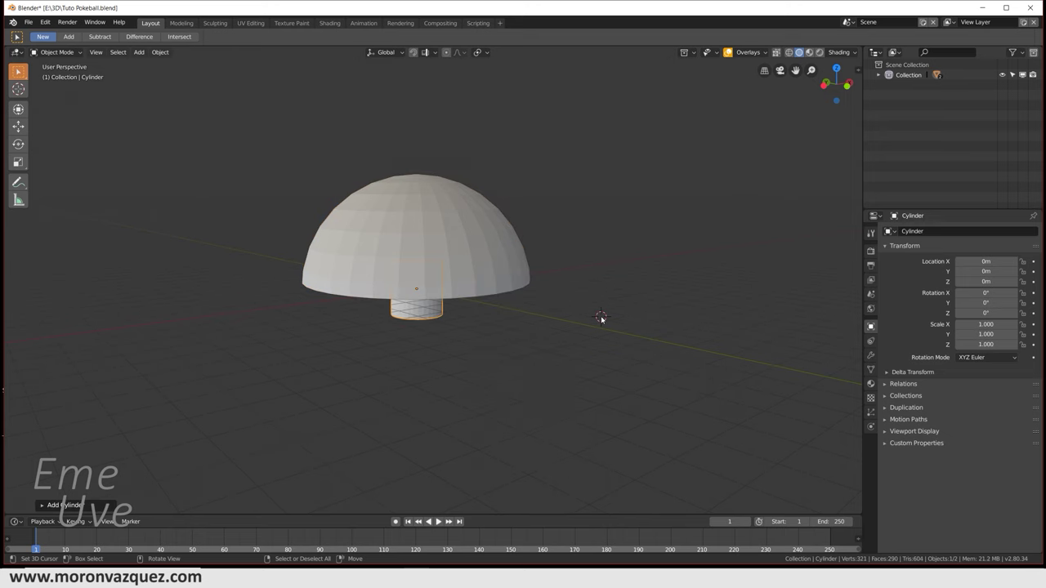
{"action": "left_click", "coordinate": [45, 506]}
{"action": "left_click", "coordinate": [137, 384]}
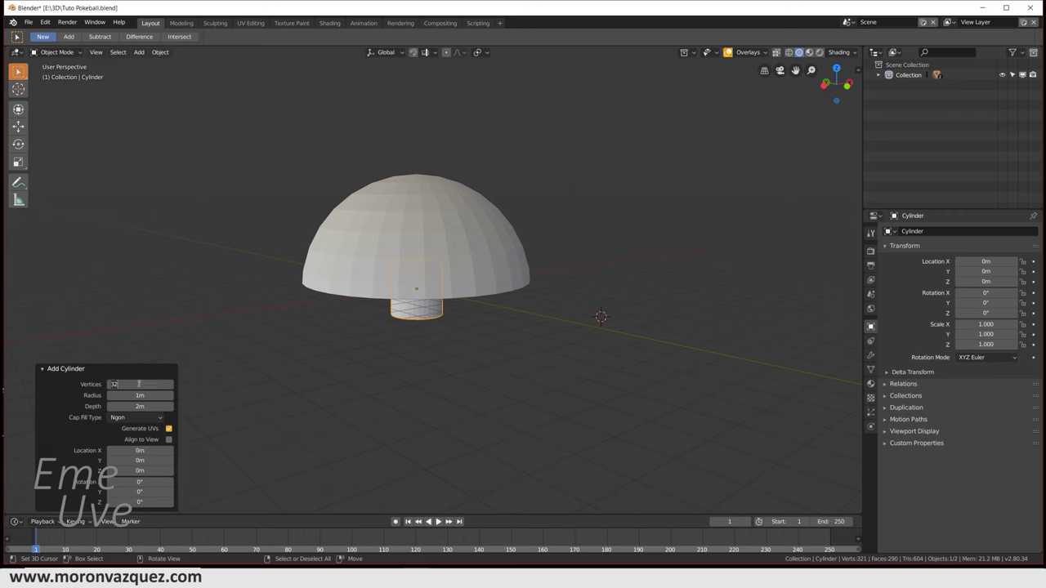
{"action": "type", "text": "100"}
{"action": "key", "text": "Return"}
{"action": "middle_click_drag", "start_coordinate": [525, 295], "coordinate": [528, 323]}
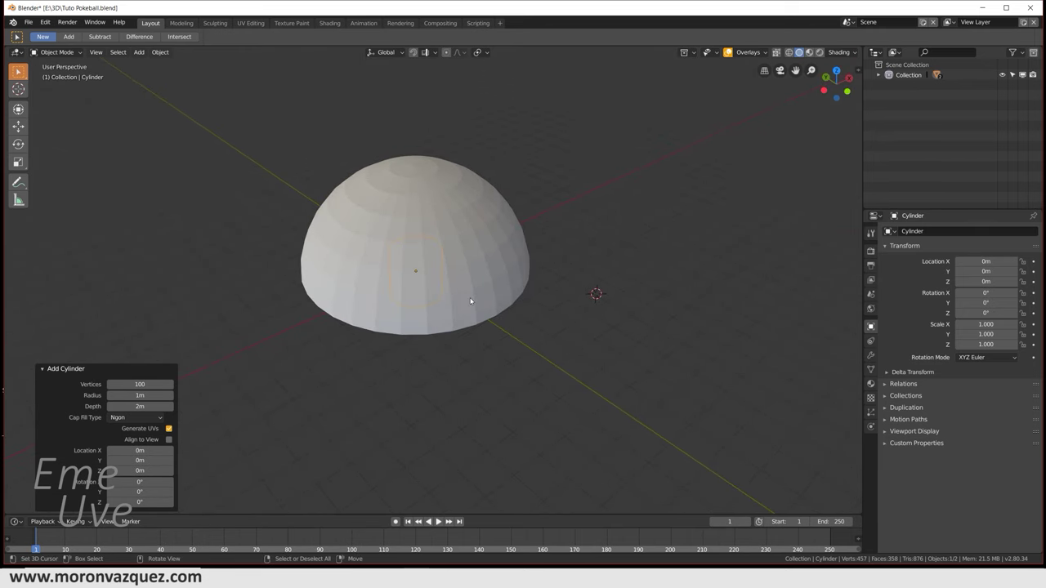
{"action": "type", "text": "rx180"}
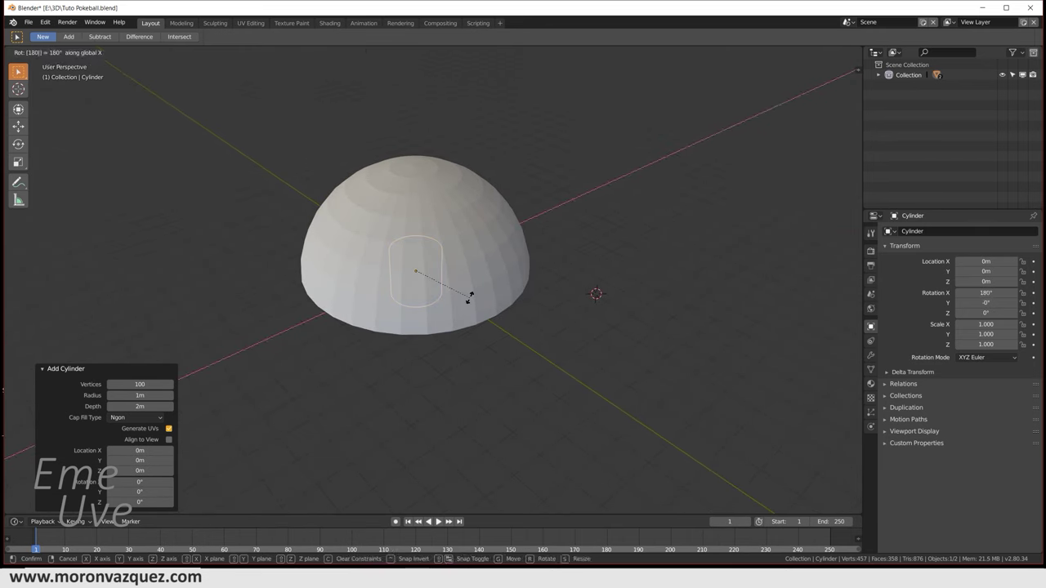
Step: Turn the cylinder another 90° on X and slide it forward along Y through the dome
{"action": "key", "text": "Return"}
{"action": "type", "text": "rx"}
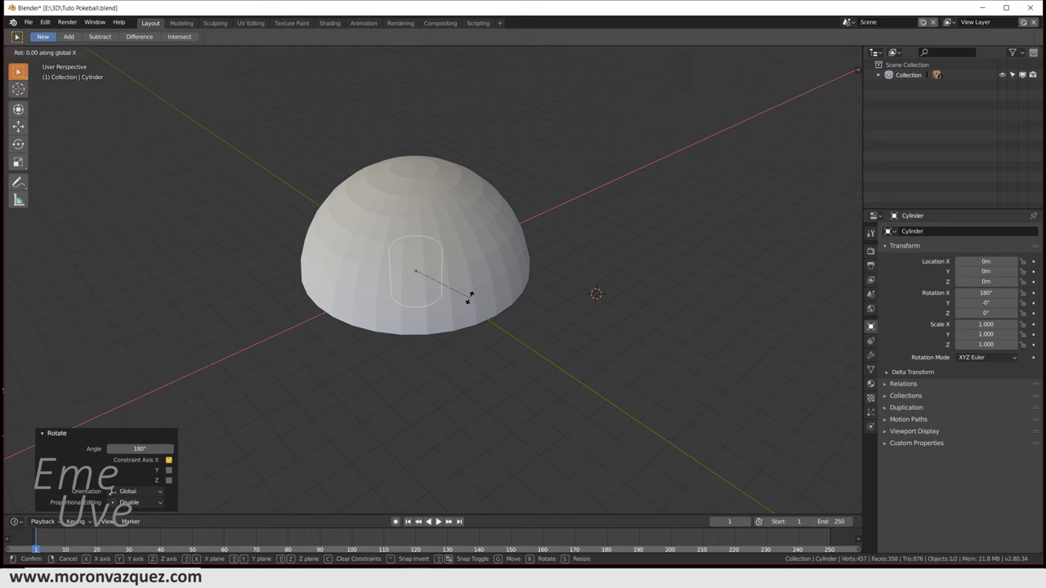
{"action": "type", "text": "90"}
{"action": "key", "text": "Return"}
{"action": "mouse_move", "coordinate": [501, 263]}
{"action": "middle_mouse_down"}
{"action": "mouse_move", "coordinate": [527, 196]}
{"action": "mouse_move", "coordinate": [541, 210]}
{"action": "mouse_move", "coordinate": [480, 286]}
{"action": "middle_mouse_up"}
{"action": "left_click", "coordinate": [18, 109]}
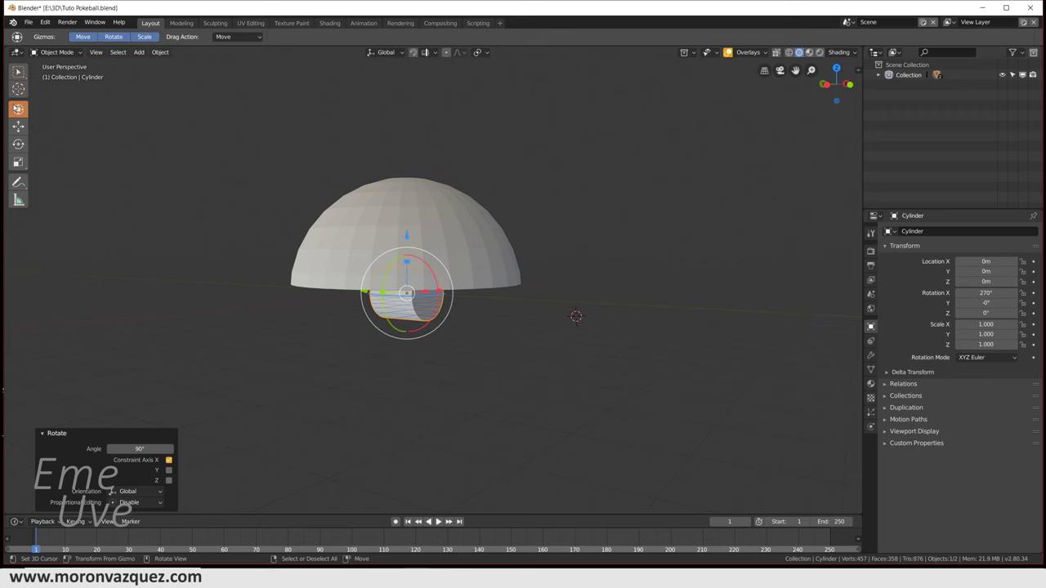
{"action": "middle_click_drag", "start_coordinate": [372, 293], "coordinate": [349, 290]}
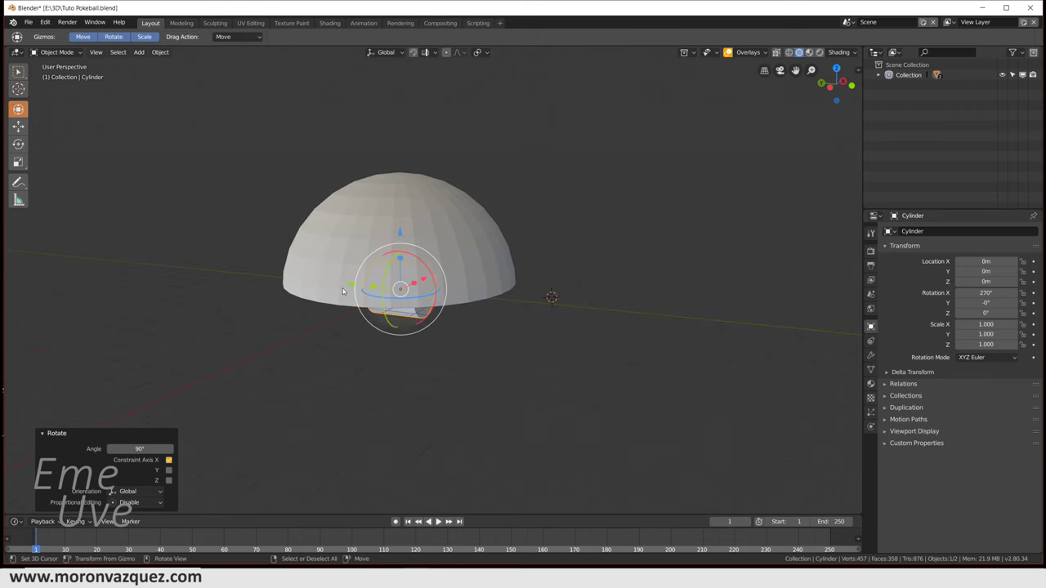
{"action": "left_click_drag", "start_coordinate": [350, 290], "coordinate": [448, 306]}
{"action": "mouse_move", "coordinate": [448, 307]}
{"action": "middle_mouse_down"}
{"action": "mouse_move", "coordinate": [607, 316]}
{"action": "mouse_move", "coordinate": [572, 331]}
{"action": "mouse_move", "coordinate": [527, 326]}
{"action": "mouse_move", "coordinate": [561, 338]}
{"action": "middle_mouse_up"}
{"action": "scroll", "coordinate": [527, 327], "scroll_direction": "up", "scroll_amount": 4}
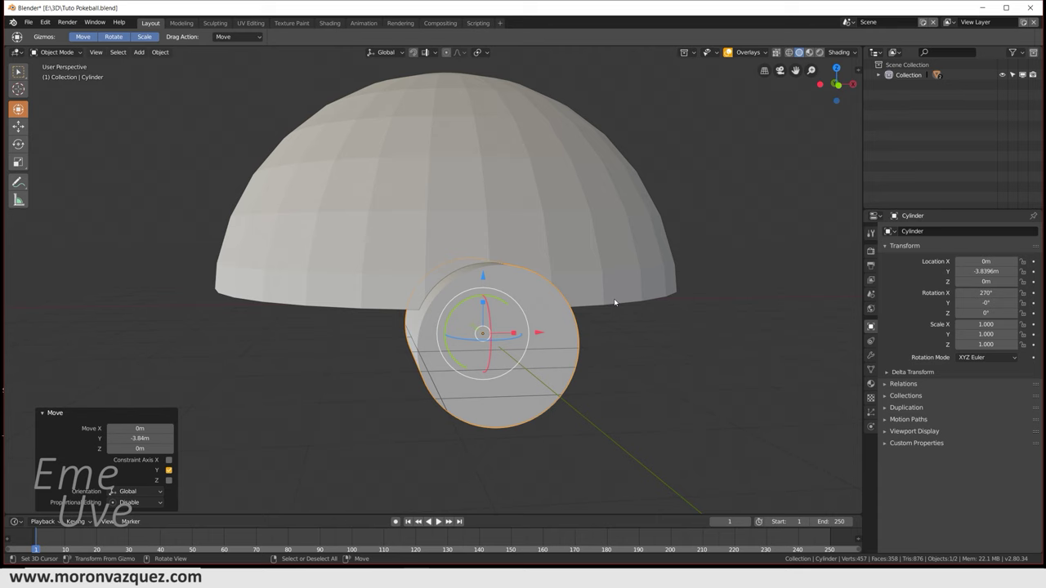
Step: In front view, scale the cylinder down in stages to 1.317
{"action": "key", "text": "KP_1"}
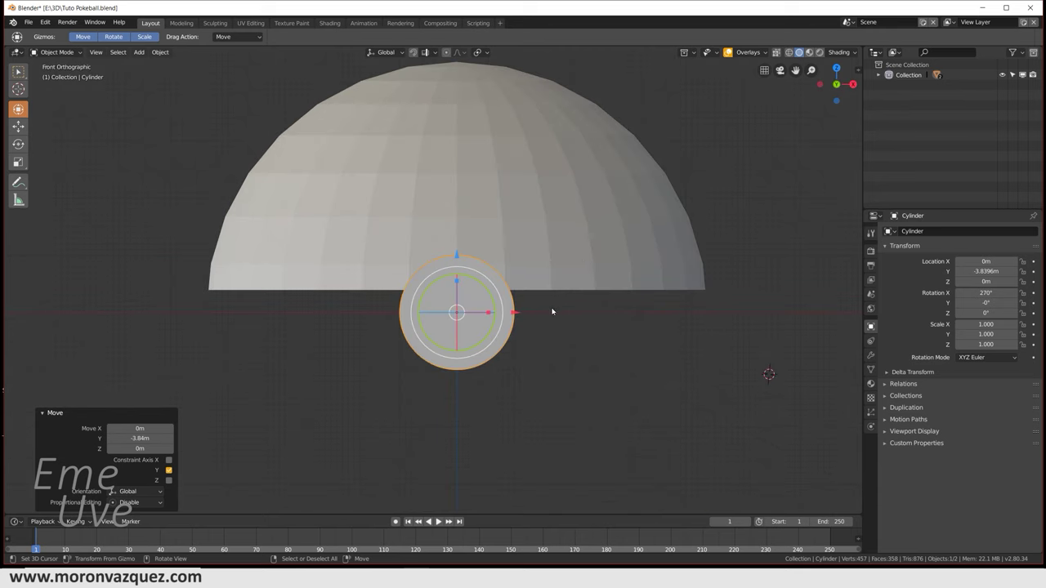
{"action": "key", "text": "s"}
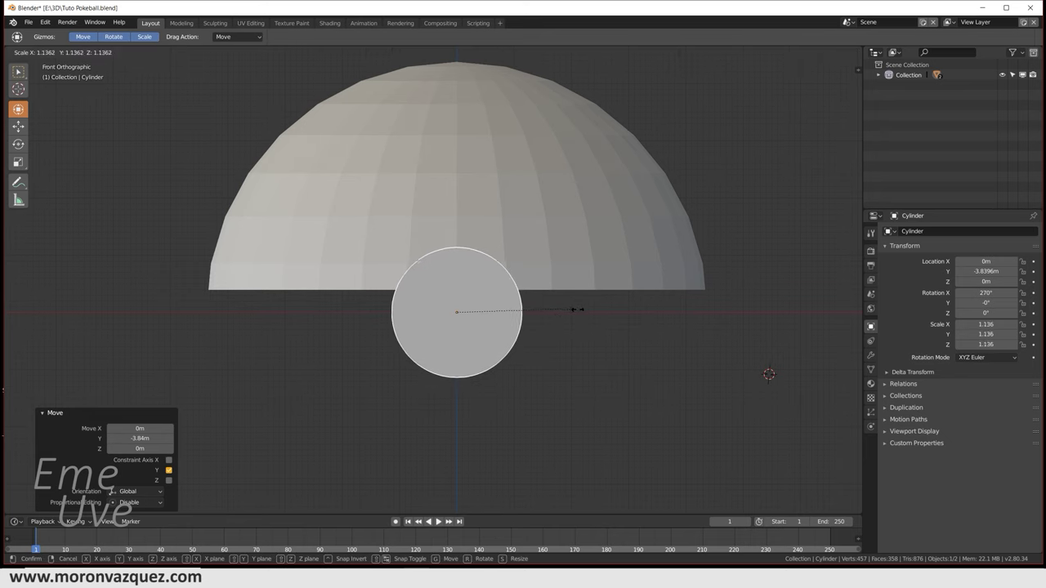
{"action": "left_click", "coordinate": [627, 321]}
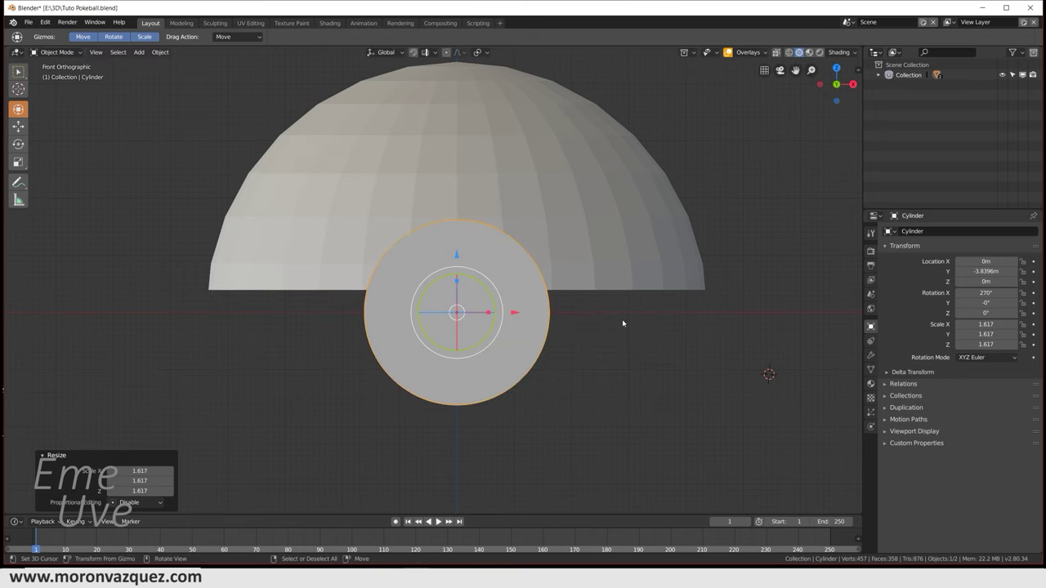
{"action": "key", "text": "s"}
{"action": "left_click", "coordinate": [611, 319]}
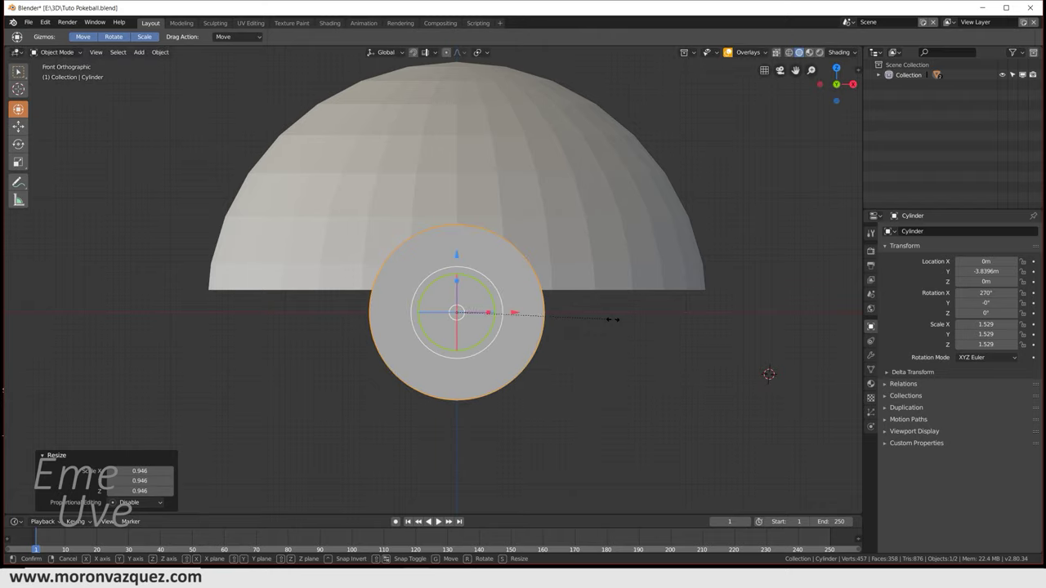
{"action": "key", "text": "s"}
{"action": "left_click", "coordinate": [596, 318]}
{"action": "mouse_move", "coordinate": [621, 329]}
{"action": "middle_mouse_down"}
{"action": "mouse_move", "coordinate": [596, 333]}
{"action": "mouse_move", "coordinate": [638, 307]}
{"action": "mouse_move", "coordinate": [615, 324]}
{"action": "middle_mouse_up"}
{"action": "key", "text": "KP_1"}
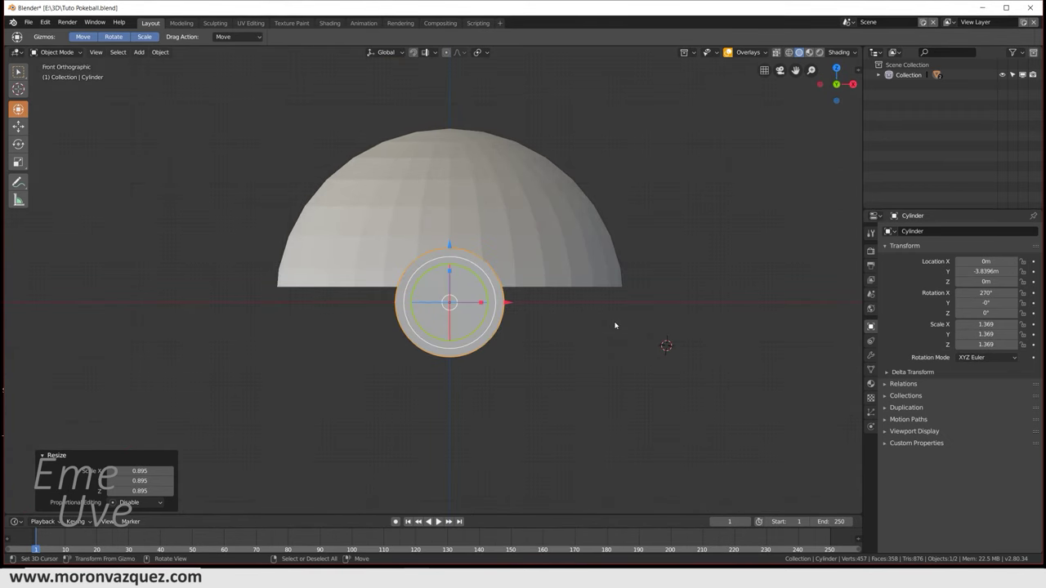
{"action": "scroll", "coordinate": [555, 319], "scroll_direction": "up", "scroll_amount": 1}
{"action": "scroll", "coordinate": [555, 319], "scroll_direction": "up", "scroll_amount": 1}
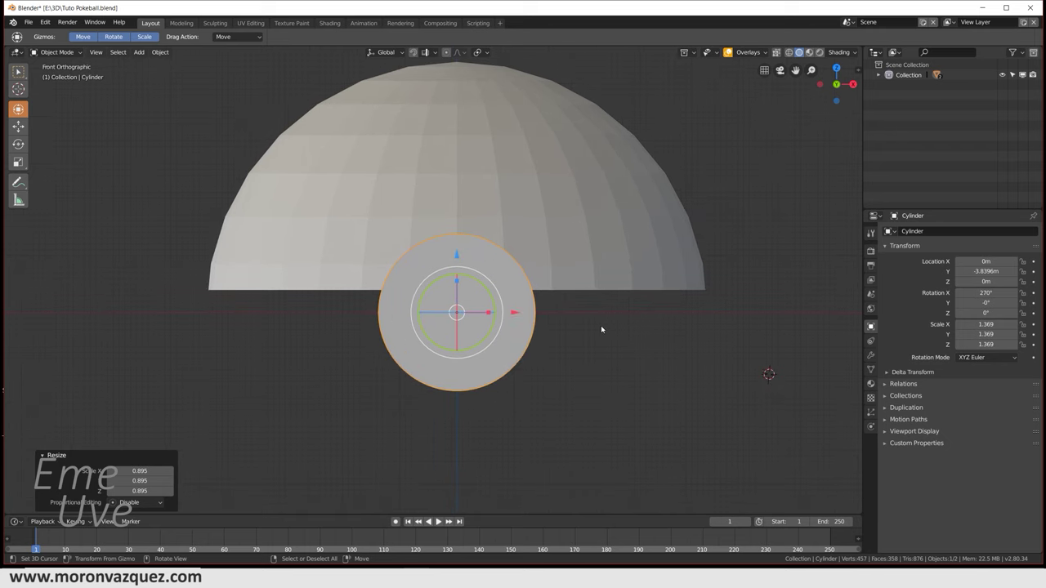
{"action": "key", "text": "s"}
{"action": "left_click", "coordinate": [587, 325]}
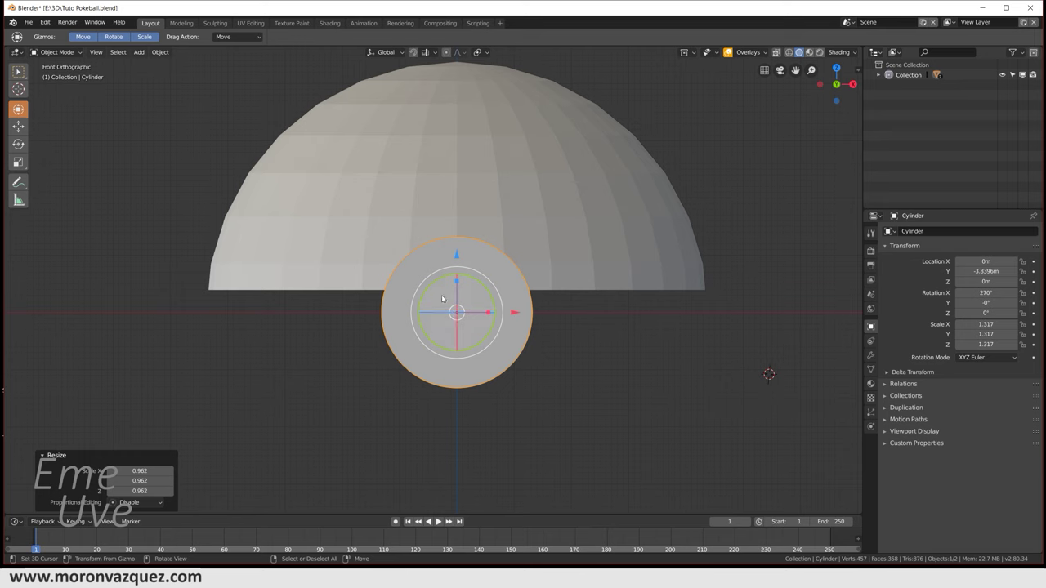
Step: Try raising the cylinder 0.428 m, then put it back at zero height
{"action": "left_click_drag", "start_coordinate": [457, 255], "coordinate": [455, 232]}
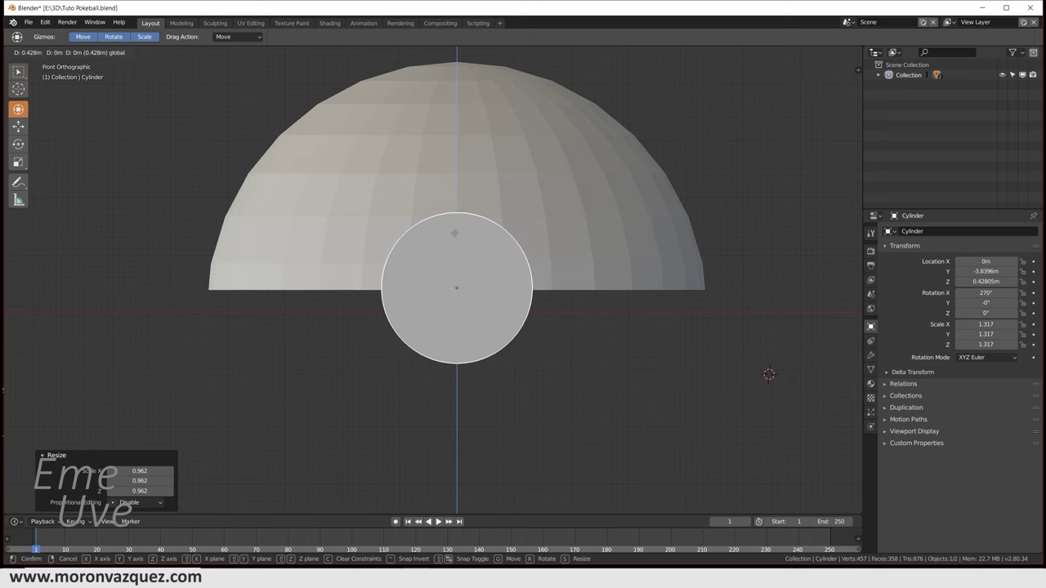
{"action": "left_click_drag", "start_coordinate": [455, 232], "coordinate": [455, 232]}
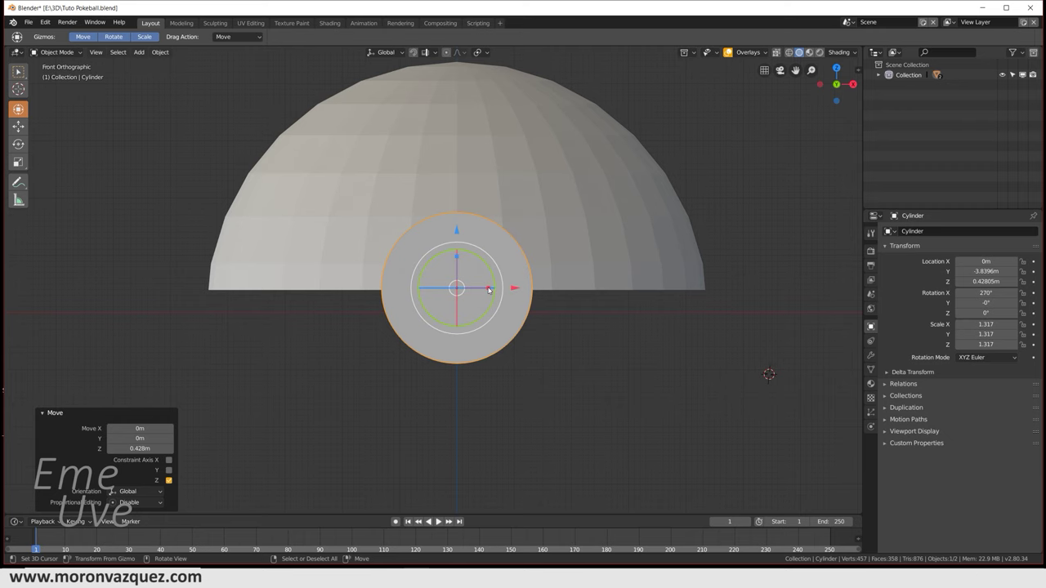
{"action": "left_click_drag", "start_coordinate": [477, 288], "coordinate": [472, 286]}
{"action": "right_click", "coordinate": [472, 287]}
{"action": "middle_click_drag", "start_coordinate": [474, 287], "coordinate": [505, 311]}
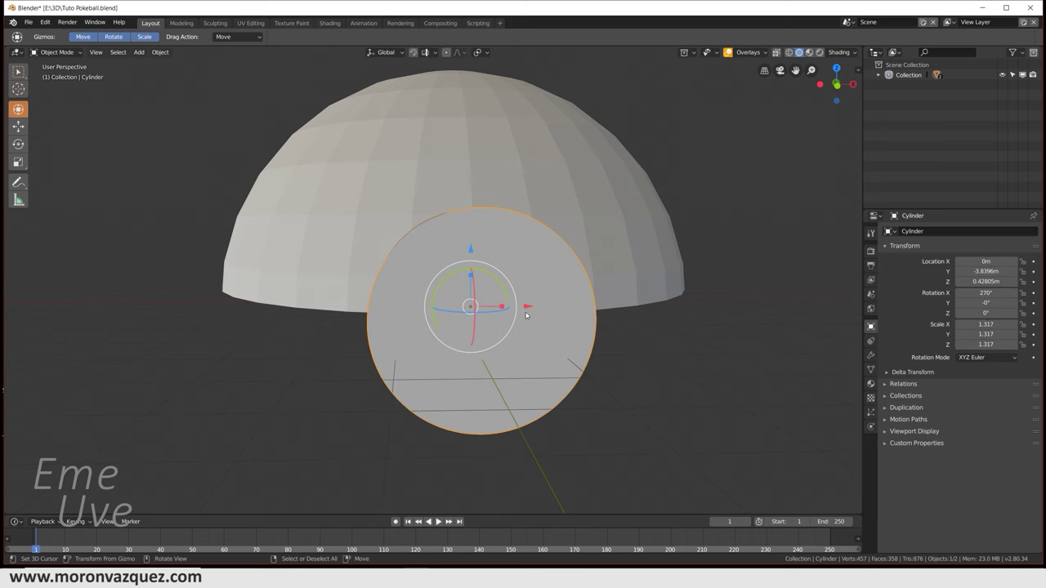
{"action": "key", "text": "KP_1"}
{"action": "left_click_drag", "start_coordinate": [505, 315], "coordinate": [418, 313]}
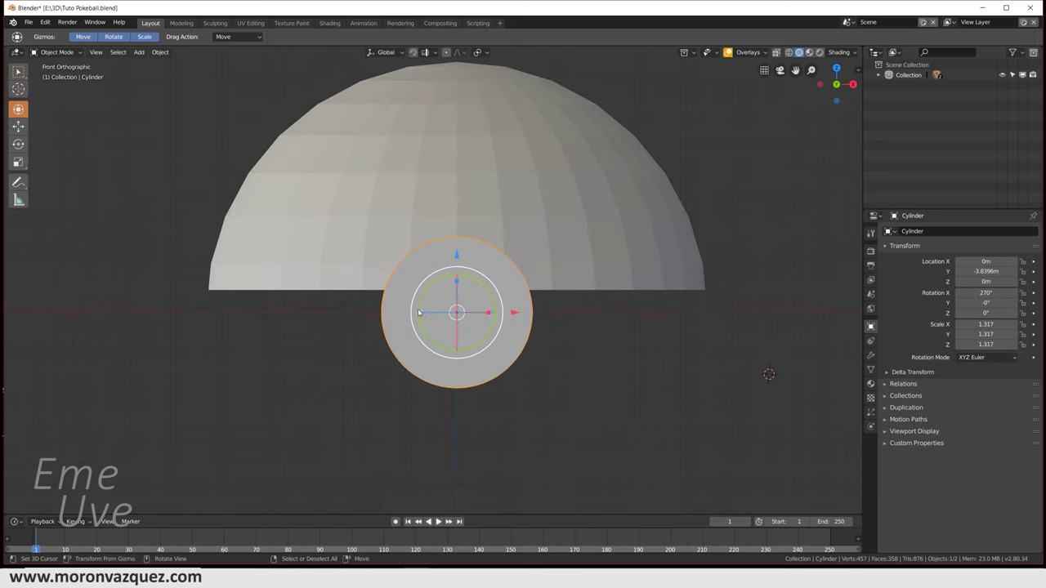
{"action": "middle_click_drag", "start_coordinate": [480, 316], "coordinate": [420, 238]}
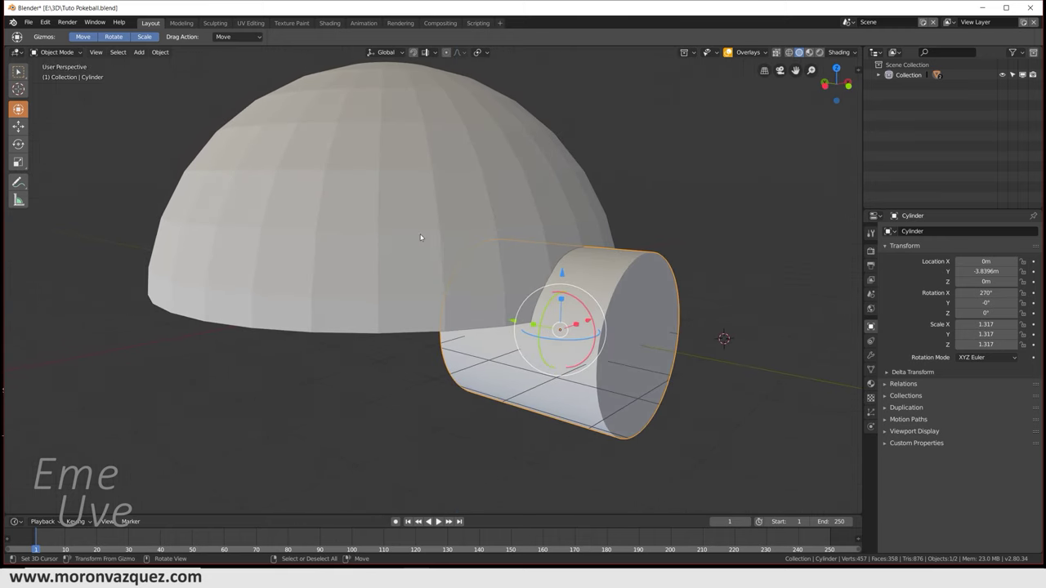
Step: Add a Boolean modifier to the dome with the cylinder as its cutter
{"action": "left_click", "coordinate": [379, 182]}
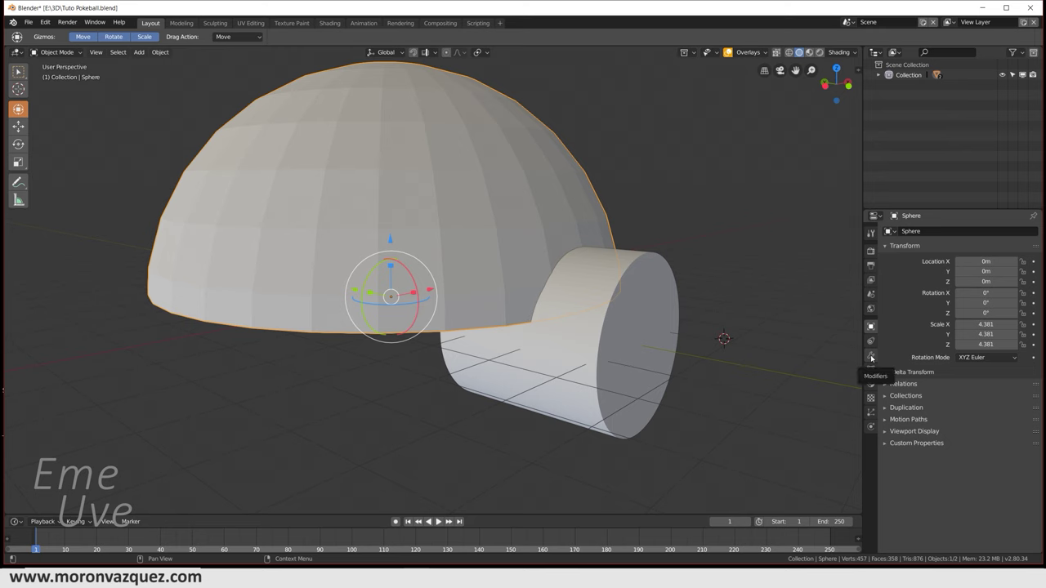
{"action": "left_click", "coordinate": [871, 357]}
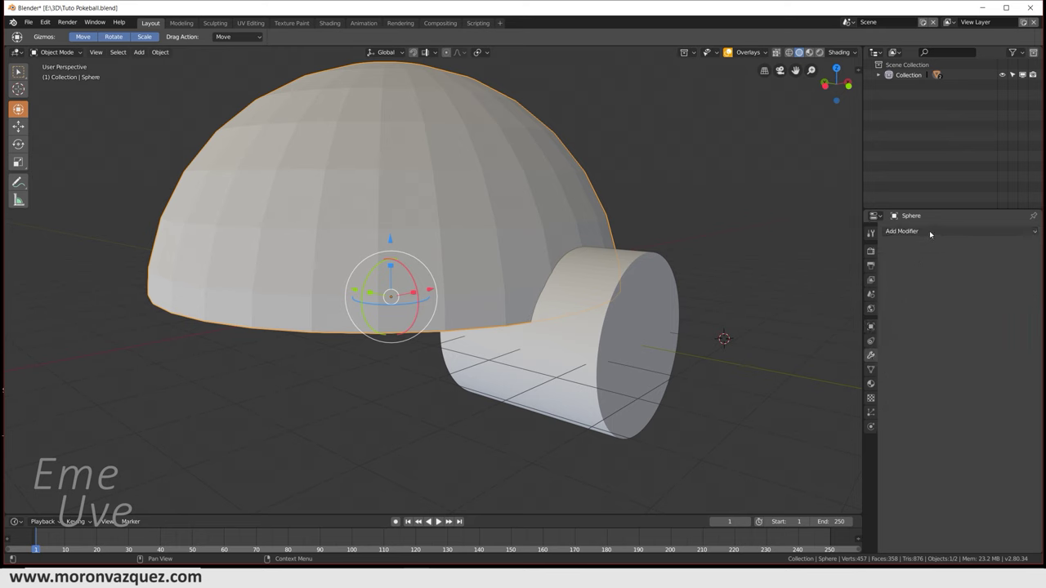
{"action": "left_click", "coordinate": [929, 230]}
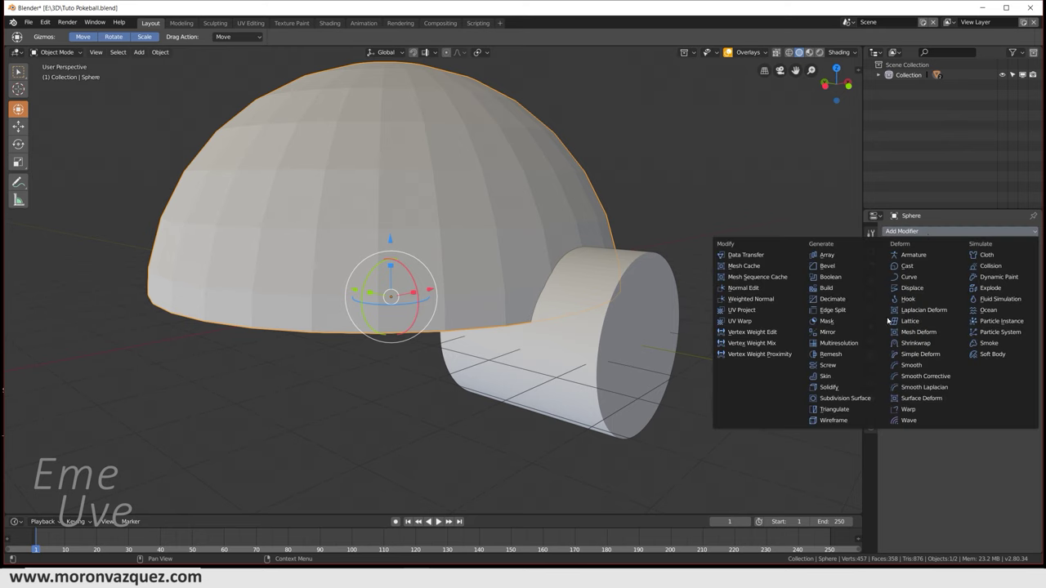
{"action": "left_click", "coordinate": [832, 278]}
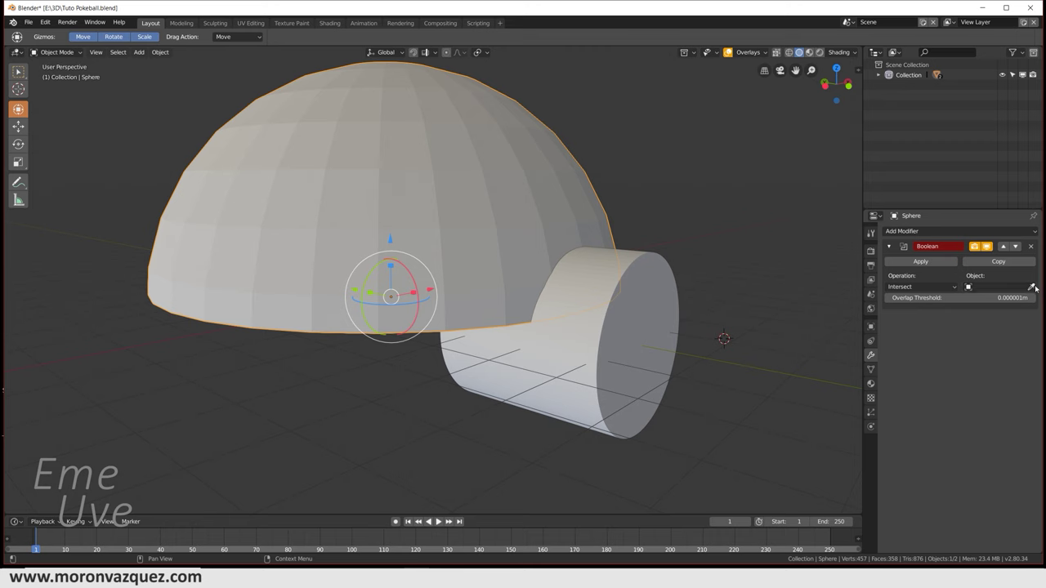
{"action": "left_click", "coordinate": [1031, 287]}
{"action": "left_click", "coordinate": [645, 339]}
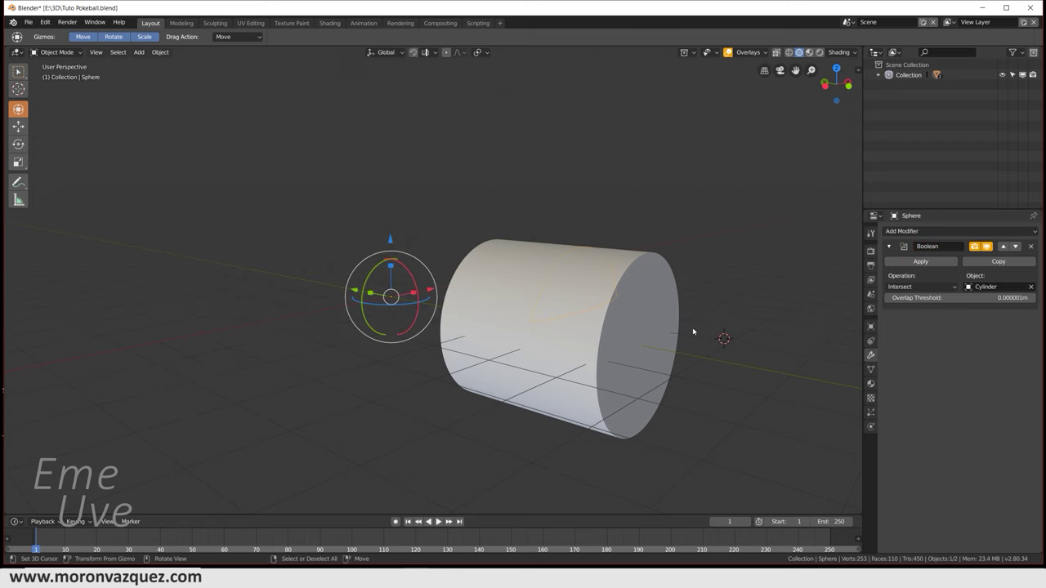
Step: Set the Boolean to Difference, apply it, and delete the cylinder
{"action": "left_click", "coordinate": [930, 286]}
{"action": "left_click", "coordinate": [913, 254]}
{"action": "left_click", "coordinate": [928, 263]}
{"action": "left_click", "coordinate": [609, 348]}
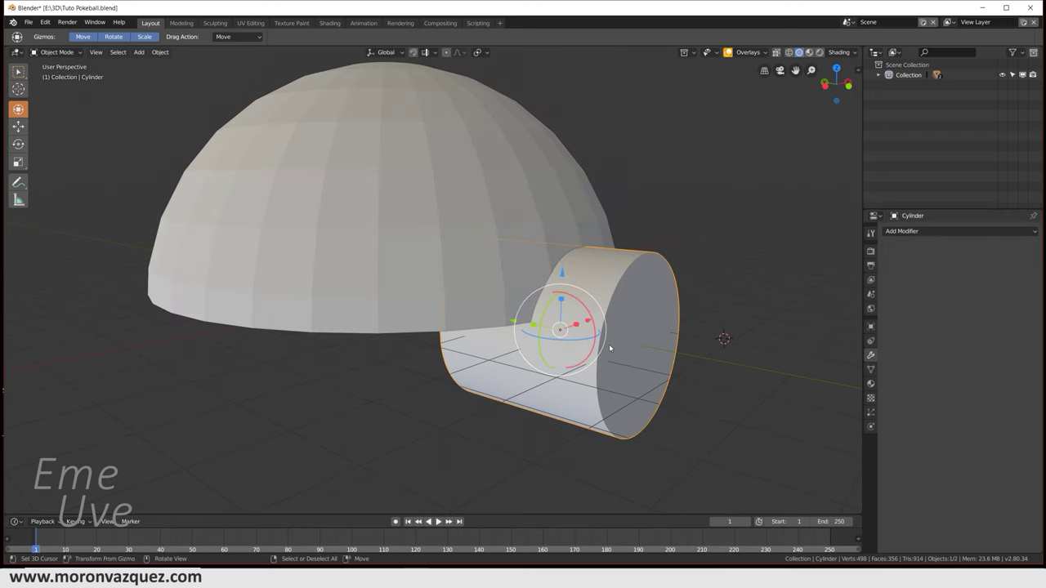
{"action": "key", "text": "Delete"}
Step: Orbit around the dome to inspect the arched cut, then select the dome
{"action": "middle_click_drag", "start_coordinate": [691, 359], "coordinate": [649, 350]}
{"action": "mouse_move", "coordinate": [557, 329]}
{"action": "middle_mouse_down"}
{"action": "mouse_move", "coordinate": [588, 326]}
{"action": "mouse_move", "coordinate": [553, 297]}
{"action": "mouse_move", "coordinate": [612, 339]}
{"action": "mouse_move", "coordinate": [612, 310]}
{"action": "mouse_move", "coordinate": [493, 378]}
{"action": "mouse_move", "coordinate": [509, 345]}
{"action": "mouse_move", "coordinate": [494, 381]}
{"action": "middle_mouse_up"}
{"action": "scroll", "coordinate": [611, 315], "scroll_direction": "up", "scroll_amount": 3}
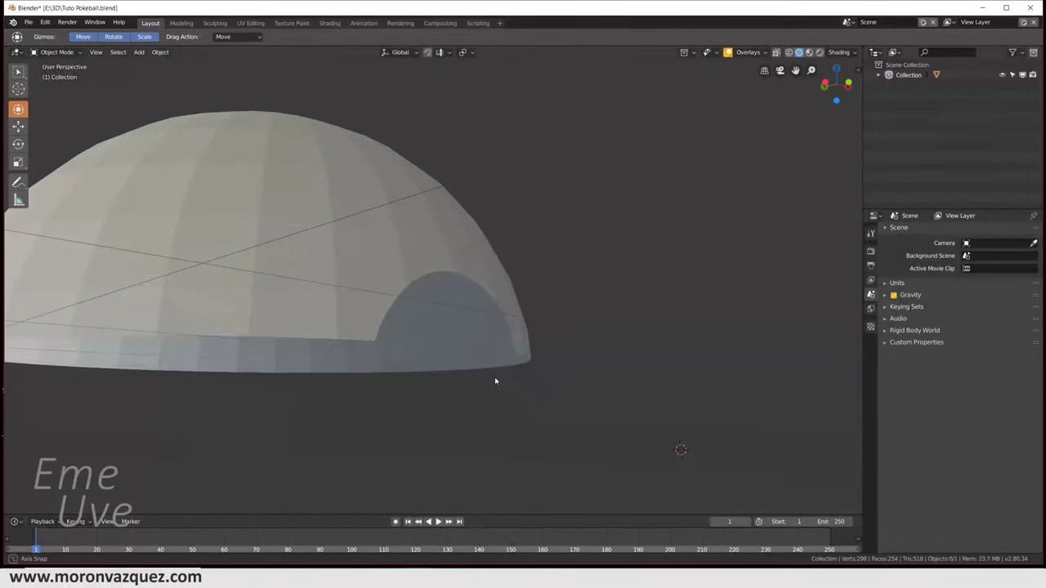
{"action": "mouse_move", "coordinate": [434, 262]}
{"action": "middle_mouse_down"}
{"action": "mouse_move", "coordinate": [479, 303]}
{"action": "mouse_move", "coordinate": [518, 301]}
{"action": "mouse_move", "coordinate": [602, 338]}
{"action": "mouse_move", "coordinate": [562, 306]}
{"action": "mouse_move", "coordinate": [567, 331]}
{"action": "mouse_move", "coordinate": [549, 329]}
{"action": "mouse_move", "coordinate": [571, 303]}
{"action": "mouse_move", "coordinate": [512, 222]}
{"action": "mouse_move", "coordinate": [540, 196]}
{"action": "middle_mouse_up"}
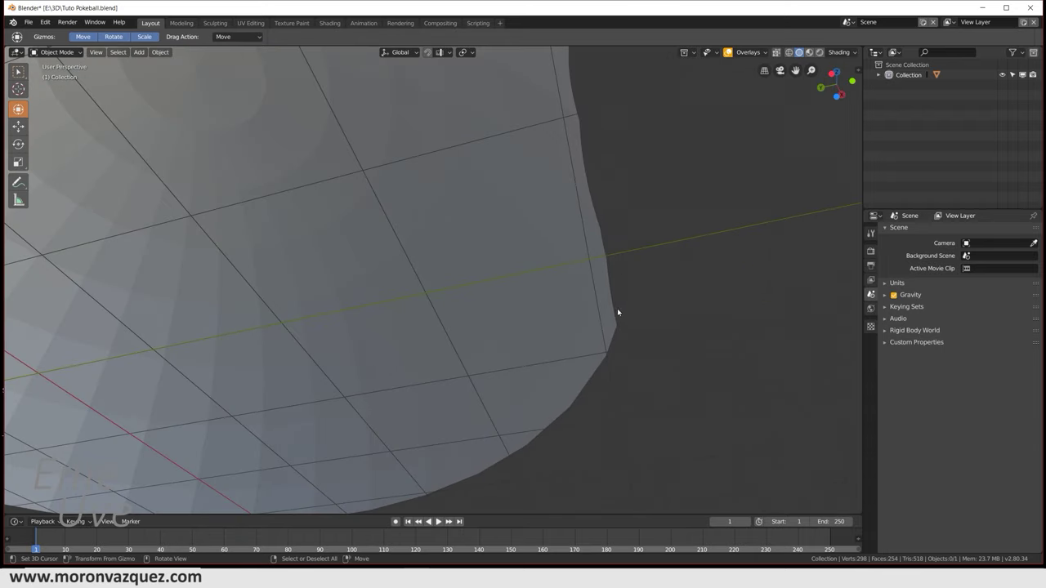
{"action": "mouse_move", "coordinate": [617, 304]}
{"action": "middle_mouse_down"}
{"action": "mouse_move", "coordinate": [639, 297]}
{"action": "mouse_move", "coordinate": [579, 324]}
{"action": "mouse_move", "coordinate": [633, 334]}
{"action": "mouse_move", "coordinate": [633, 349]}
{"action": "middle_mouse_up"}
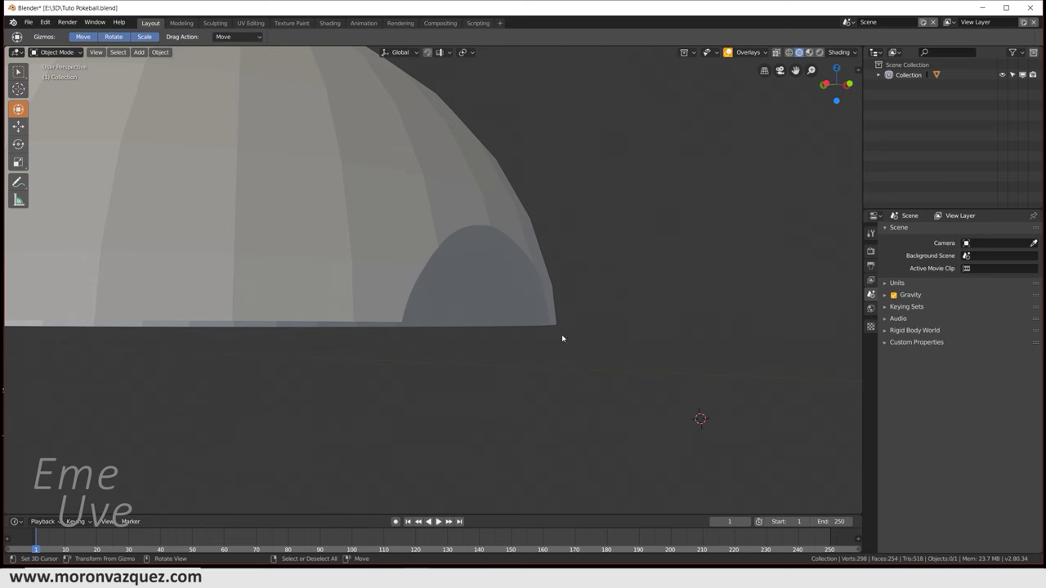
{"action": "left_click", "coordinate": [474, 202]}
{"action": "middle_click_drag", "start_coordinate": [629, 308], "coordinate": [634, 336]}
{"action": "left_click", "coordinate": [917, 231]}
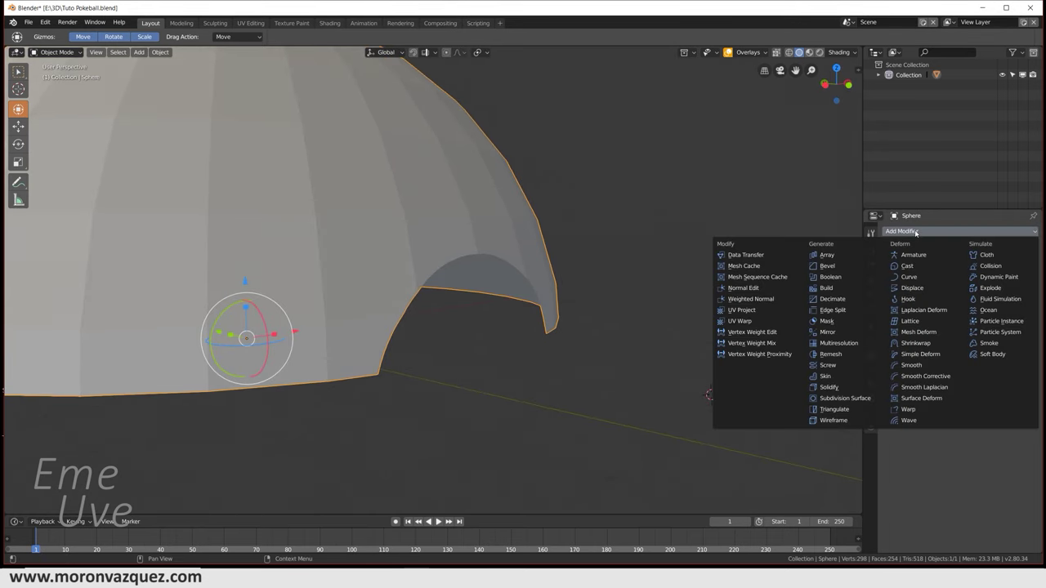
Step: Add a Solidify modifier with 0.01 m thickness to the dome and apply it
{"action": "left_click", "coordinate": [835, 387]}
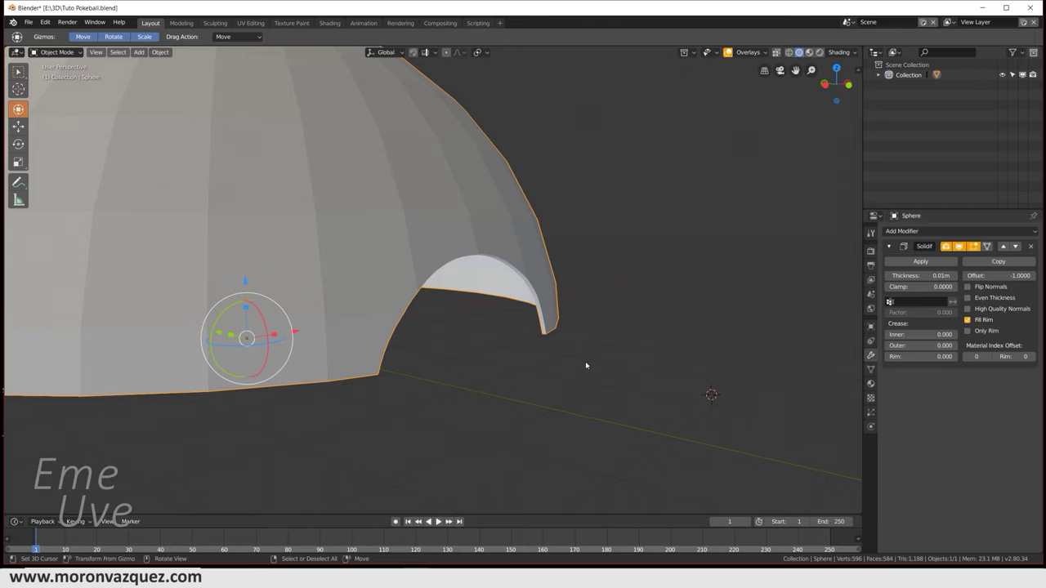
{"action": "scroll", "coordinate": [596, 351], "scroll_direction": "up", "scroll_amount": 2}
{"action": "scroll", "coordinate": [613, 327], "scroll_direction": "up", "scroll_amount": 2}
{"action": "scroll", "coordinate": [619, 315], "scroll_direction": "up", "scroll_amount": 2}
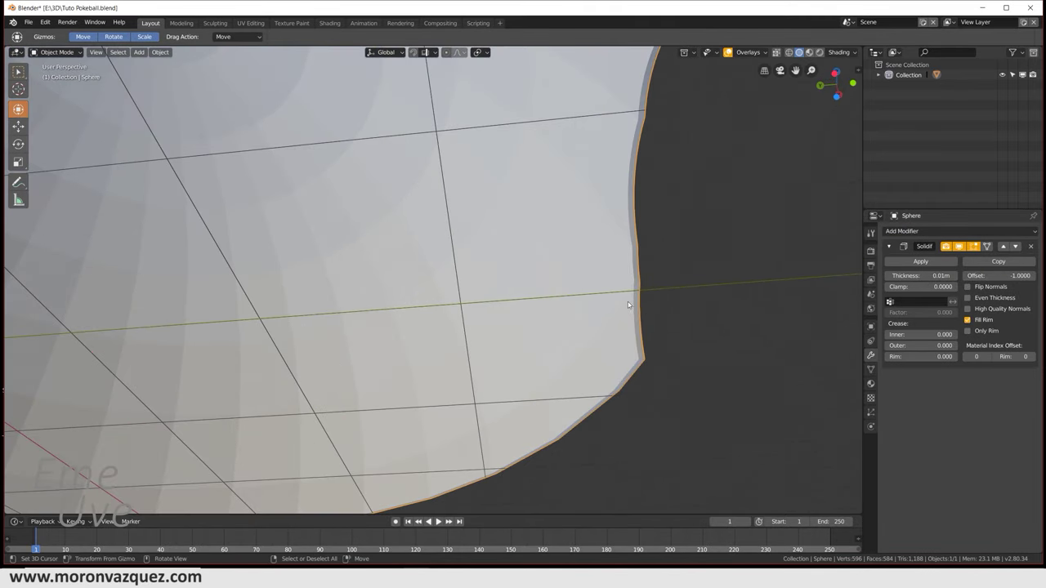
{"action": "mouse_move", "coordinate": [642, 310]}
{"action": "middle_mouse_down"}
{"action": "mouse_move", "coordinate": [599, 349]}
{"action": "mouse_move", "coordinate": [516, 345]}
{"action": "mouse_move", "coordinate": [700, 434]}
{"action": "mouse_move", "coordinate": [626, 343]}
{"action": "mouse_move", "coordinate": [698, 310]}
{"action": "middle_mouse_up"}
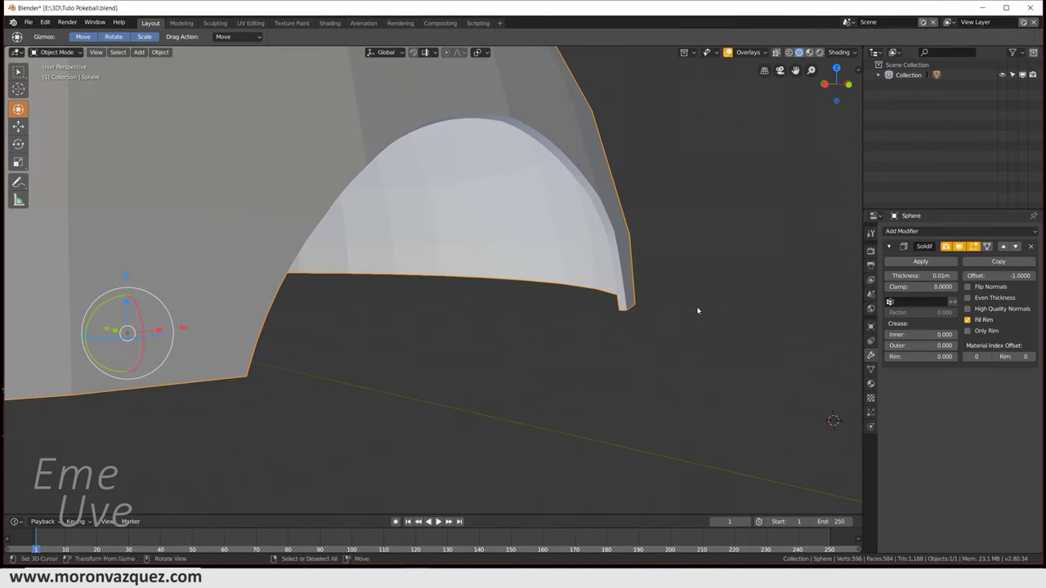
{"action": "left_click", "coordinate": [923, 262]}
{"action": "mouse_move", "coordinate": [670, 322]}
{"action": "middle_mouse_down"}
{"action": "mouse_move", "coordinate": [687, 342]}
{"action": "mouse_move", "coordinate": [618, 327]}
{"action": "mouse_move", "coordinate": [609, 343]}
{"action": "mouse_move", "coordinate": [600, 326]}
{"action": "middle_mouse_up"}
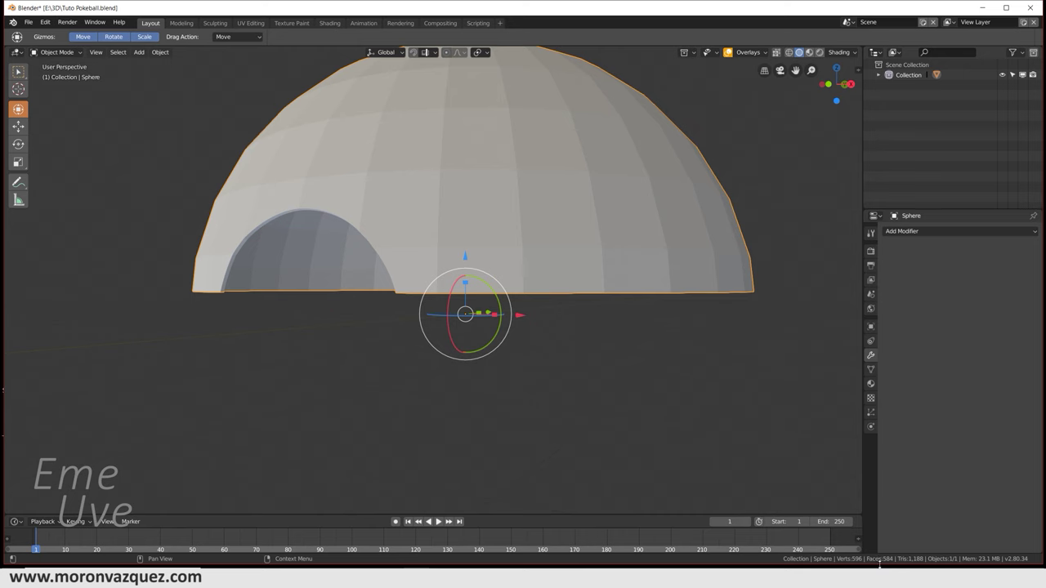
Step: Orbit and zoom around the thickened dome to inspect its inner arch and top
{"action": "mouse_move", "coordinate": [711, 401]}
{"action": "middle_mouse_down"}
{"action": "mouse_move", "coordinate": [728, 401]}
{"action": "mouse_move", "coordinate": [665, 390]}
{"action": "middle_mouse_up"}
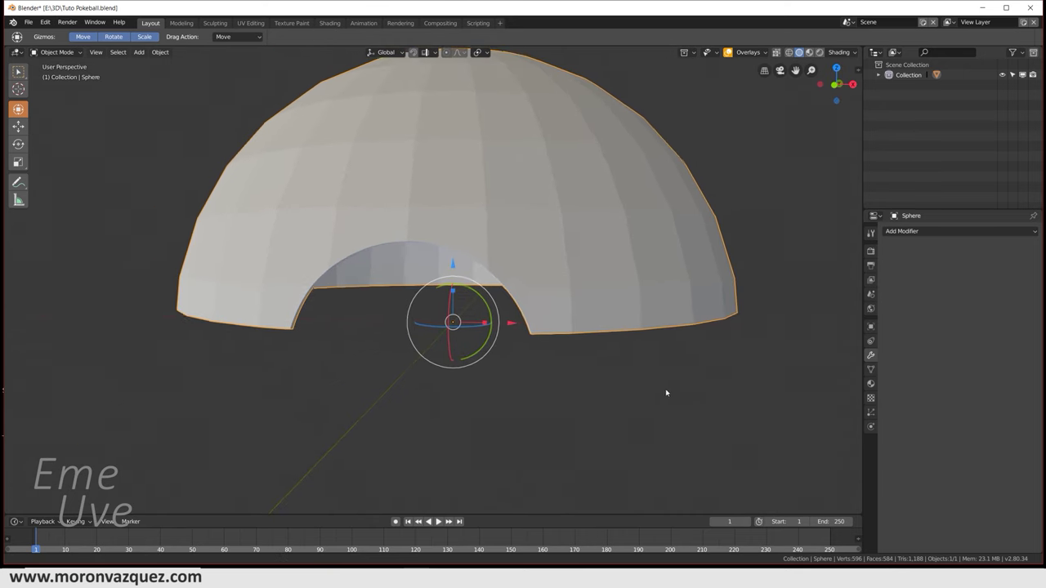
{"action": "mouse_move", "coordinate": [548, 177]}
{"action": "middle_mouse_down"}
{"action": "mouse_move", "coordinate": [532, 187]}
{"action": "mouse_move", "coordinate": [534, 214]}
{"action": "mouse_move", "coordinate": [690, 291]}
{"action": "middle_mouse_up"}
{"action": "scroll", "coordinate": [541, 213], "scroll_direction": "down", "scroll_amount": 5}
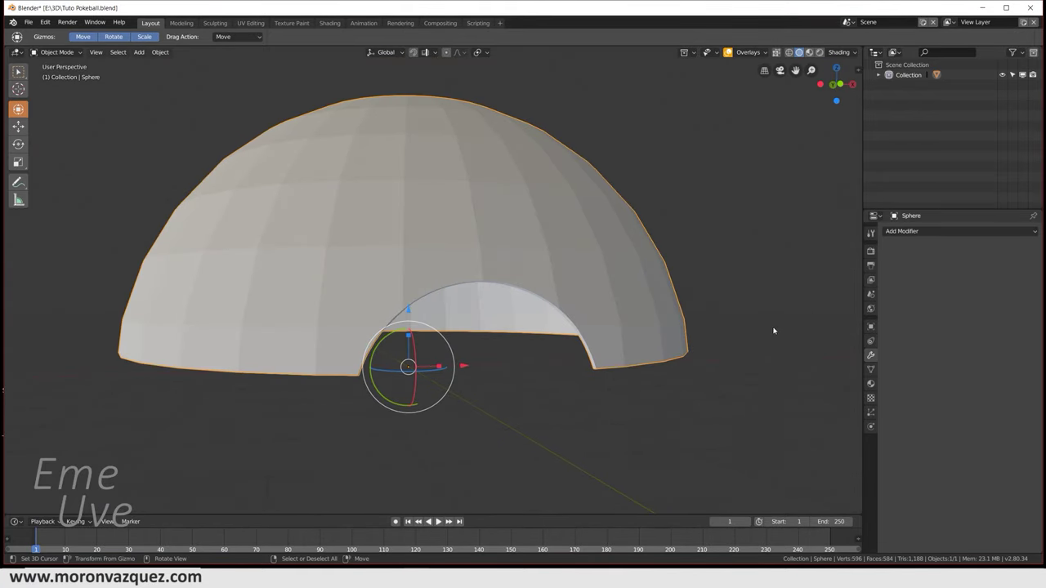
{"action": "scroll", "coordinate": [550, 335], "scroll_direction": "down", "scroll_amount": 1}
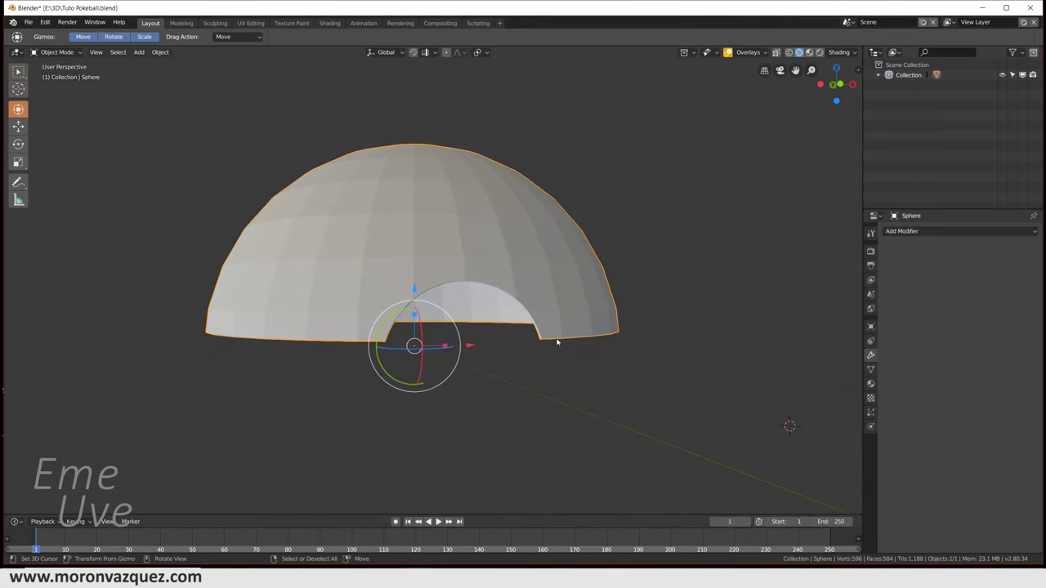
{"action": "scroll", "coordinate": [550, 335], "scroll_direction": "down", "scroll_amount": 2}
{"action": "middle_click_drag", "start_coordinate": [522, 298], "coordinate": [522, 330]}
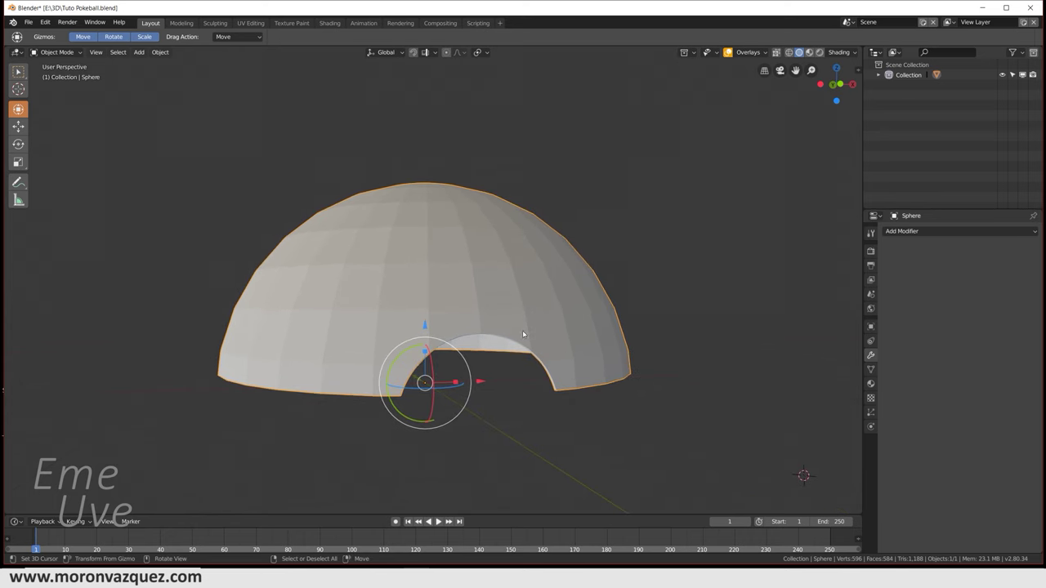
{"action": "scroll", "coordinate": [481, 245], "scroll_direction": "up", "scroll_amount": 2}
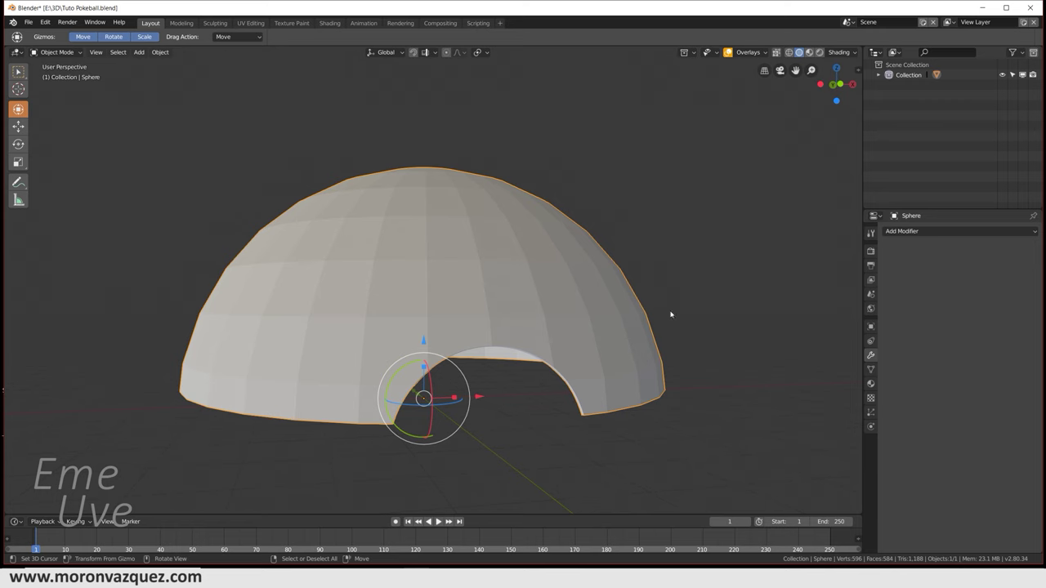
{"action": "mouse_move", "coordinate": [597, 349]}
{"action": "middle_mouse_down"}
{"action": "mouse_move", "coordinate": [551, 348]}
{"action": "mouse_move", "coordinate": [518, 327]}
{"action": "middle_mouse_up"}
{"action": "scroll", "coordinate": [517, 327], "scroll_direction": "up", "scroll_amount": 4}
{"action": "scroll", "coordinate": [506, 357], "scroll_direction": "up", "scroll_amount": 2}
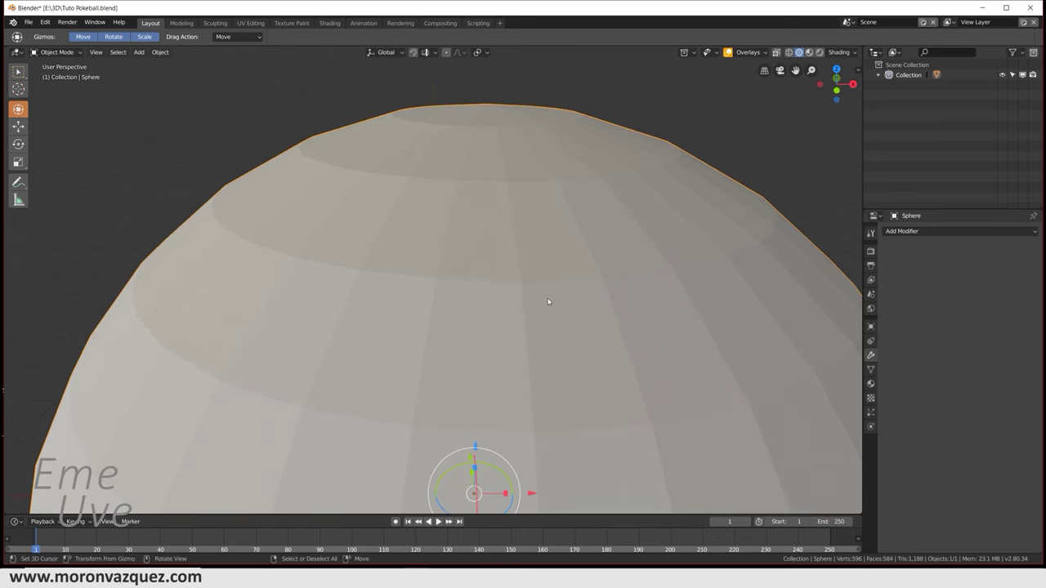
{"action": "left_click", "coordinate": [69, 55]}
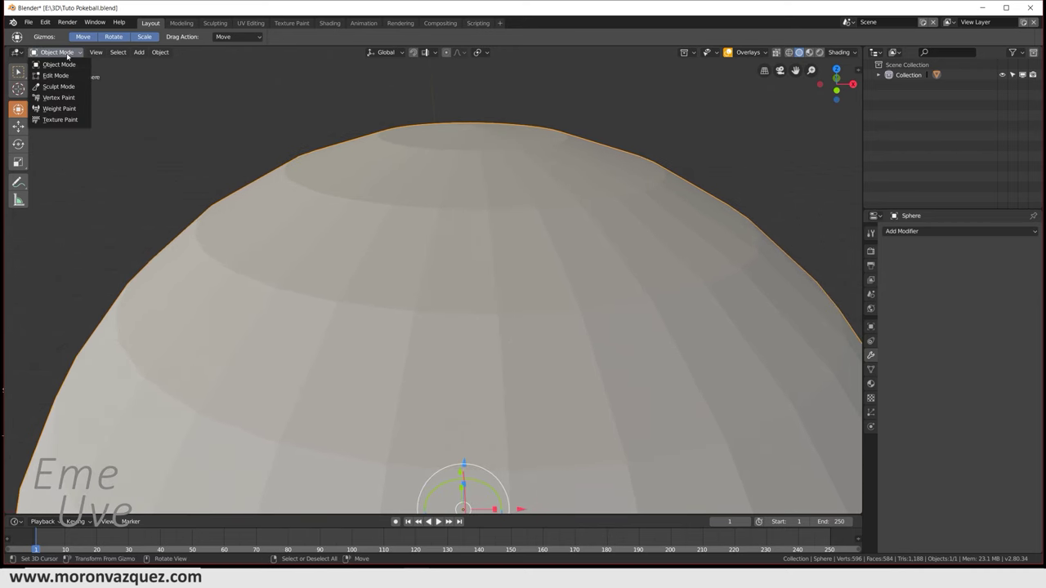
Step: Put the dome in Edit Mode and slice a new edge loop near its top
{"action": "left_click", "coordinate": [66, 74]}
{"action": "mouse_move", "coordinate": [566, 259]}
{"action": "middle_mouse_down"}
{"action": "mouse_move", "coordinate": [602, 257]}
{"action": "mouse_move", "coordinate": [600, 240]}
{"action": "middle_mouse_up"}
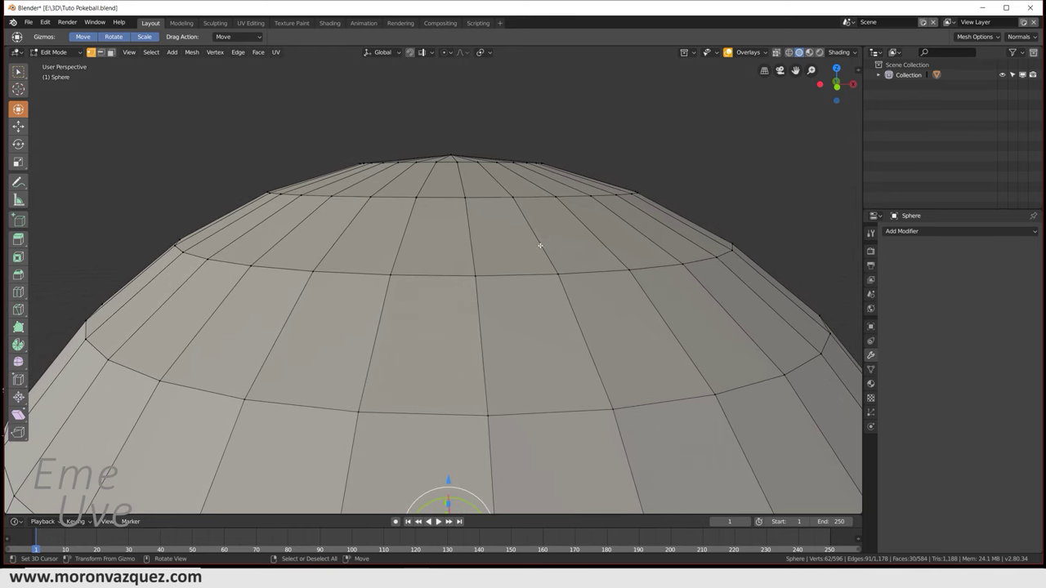
{"action": "scroll", "coordinate": [539, 245], "scroll_direction": "down", "scroll_amount": 2}
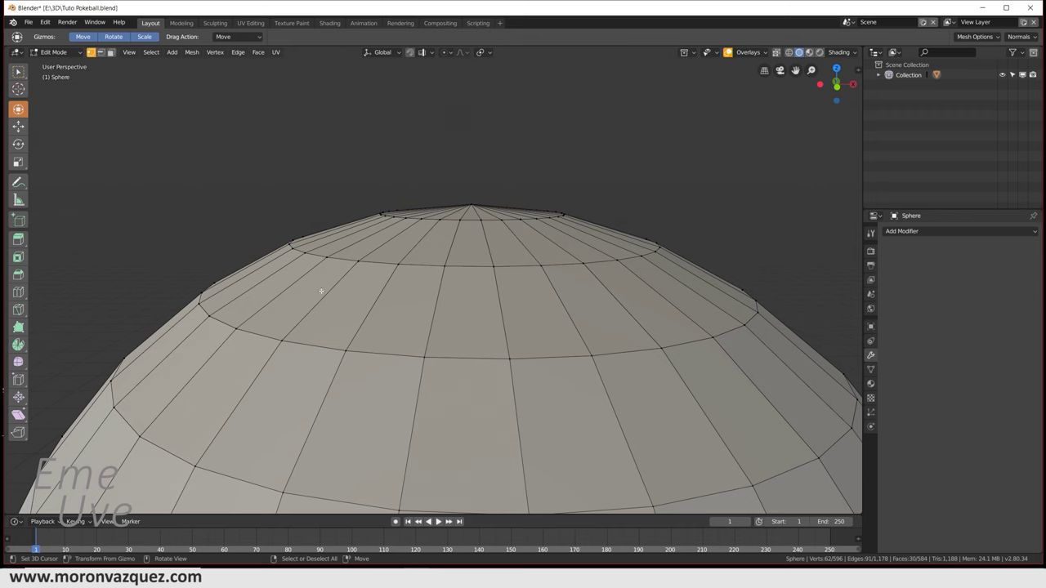
{"action": "key", "text": "ctrl+r"}
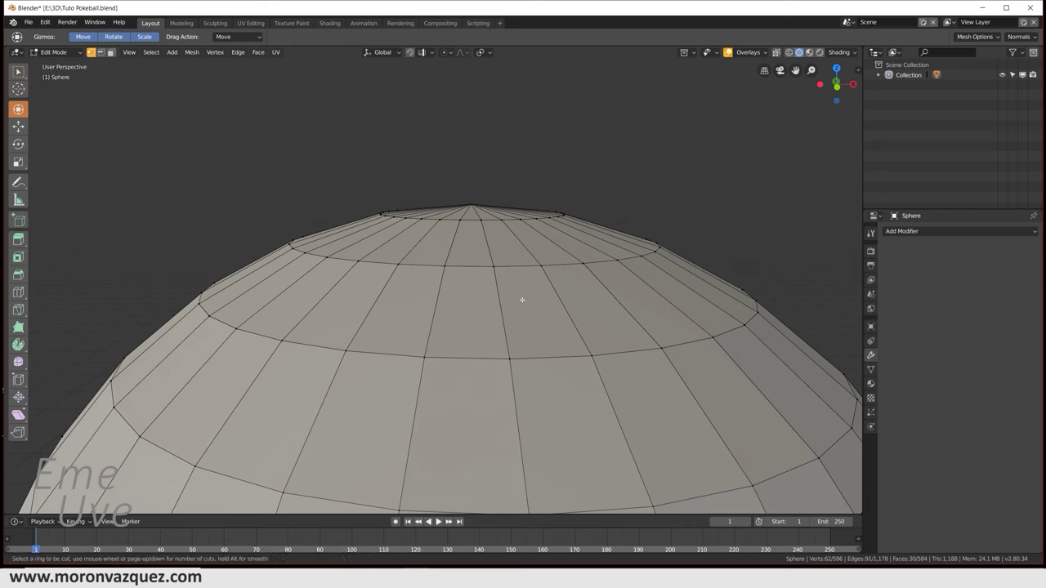
{"action": "left_click", "coordinate": [518, 303]}
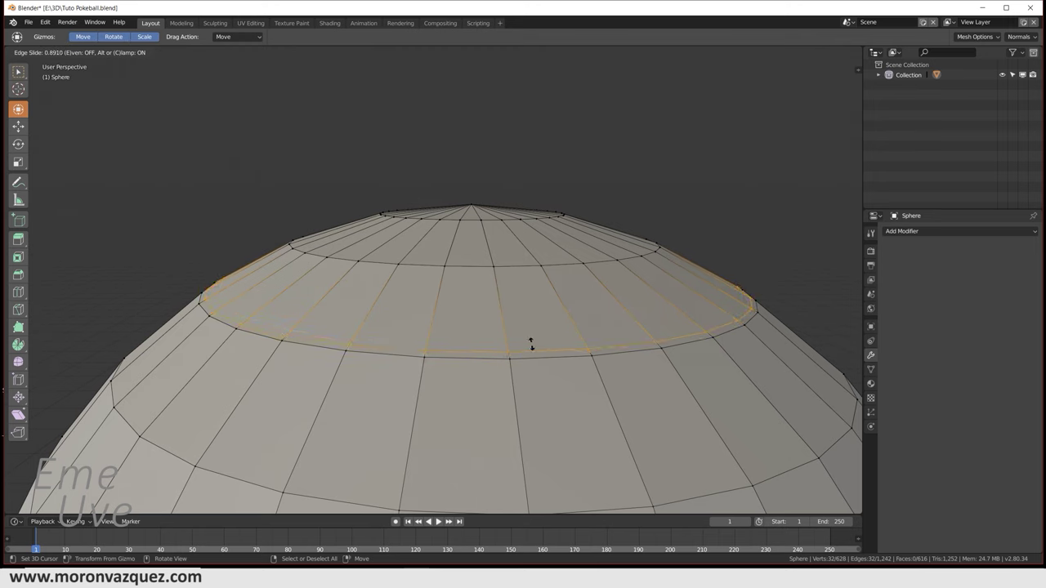
{"action": "left_click", "coordinate": [531, 344]}
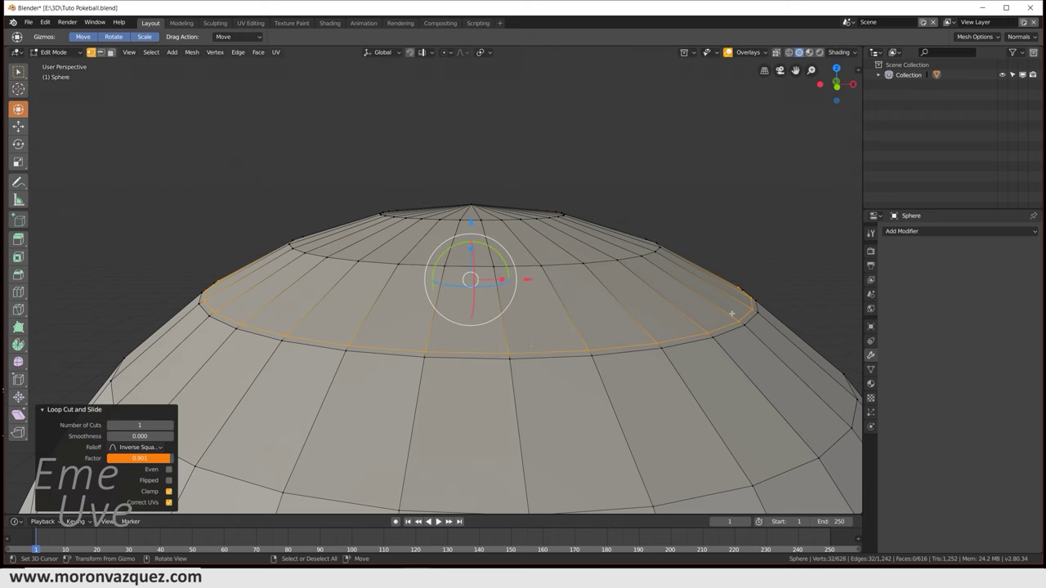
Step: Shrink the new loop inward to 0.964 scale, undoing a trial extrusion
{"action": "key", "text": "s"}
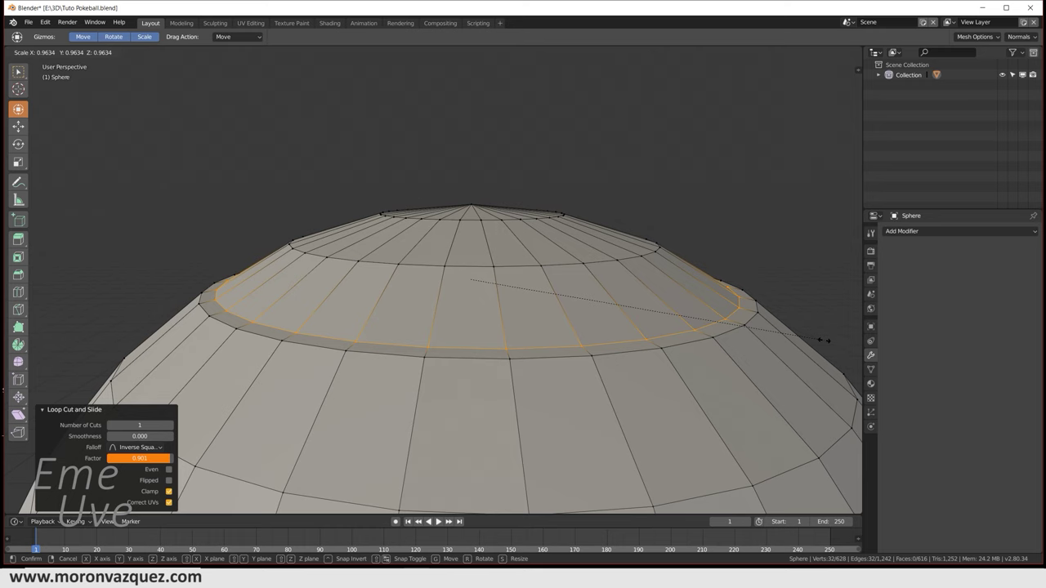
{"action": "left_click", "coordinate": [825, 340]}
{"action": "mouse_move", "coordinate": [817, 368]}
{"action": "middle_mouse_down"}
{"action": "mouse_move", "coordinate": [813, 328]}
{"action": "mouse_move", "coordinate": [830, 340]}
{"action": "middle_mouse_up"}
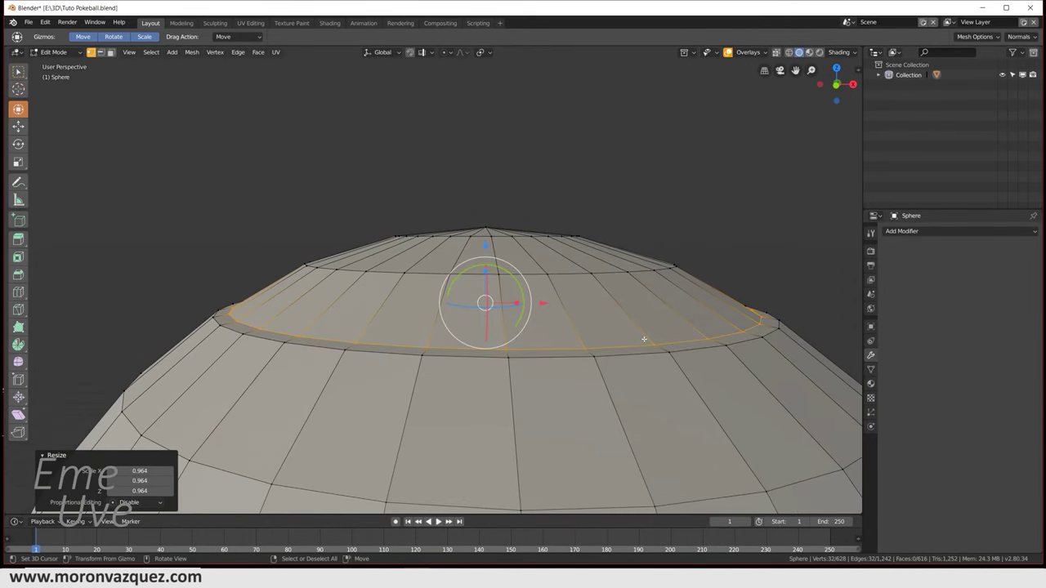
{"action": "key", "text": "e"}
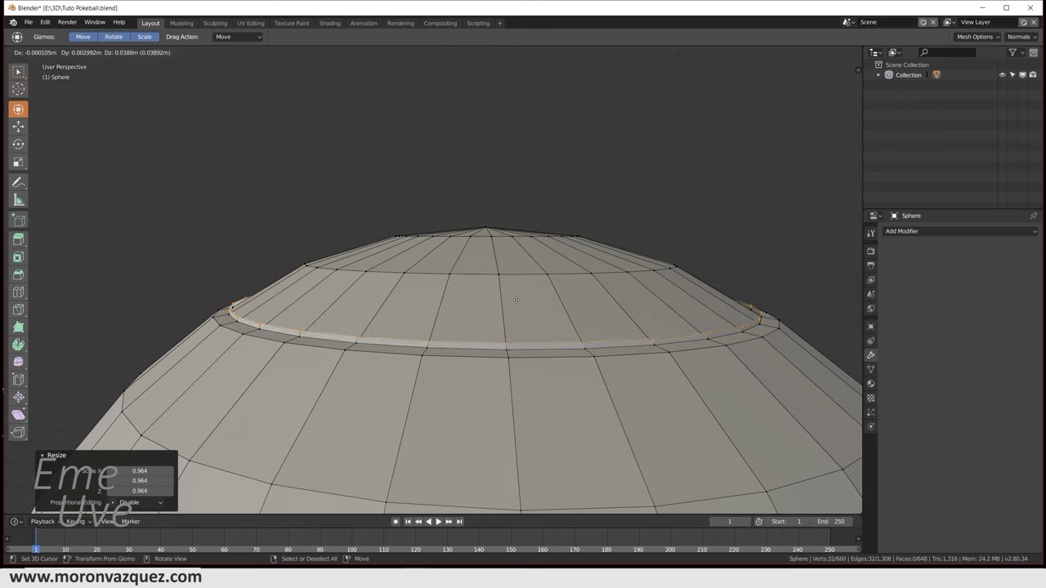
{"action": "left_click", "coordinate": [516, 299]}
{"action": "key", "text": "ctrl+z"}
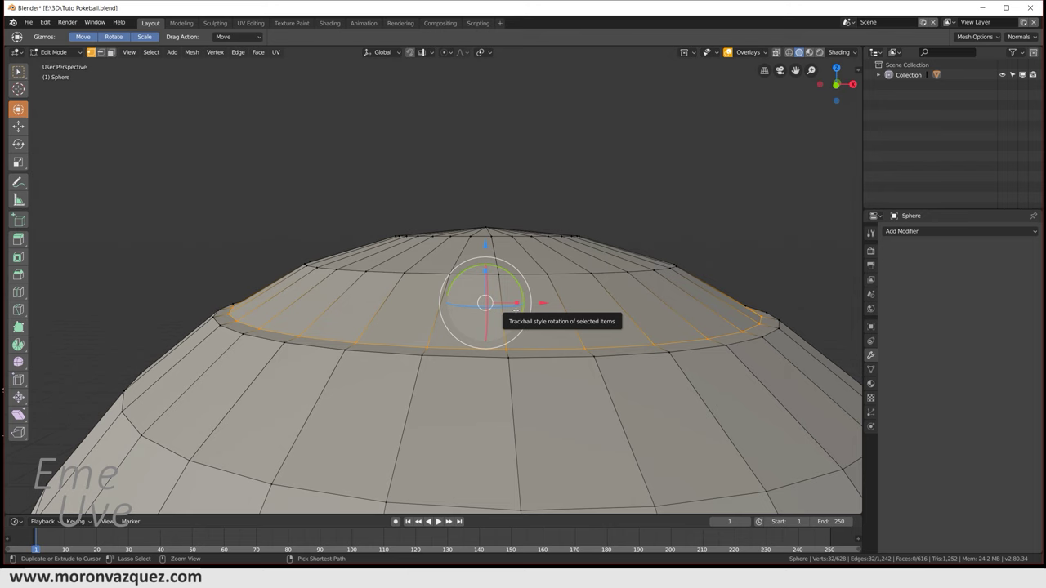
{"action": "key", "text": "ctrl+r"}
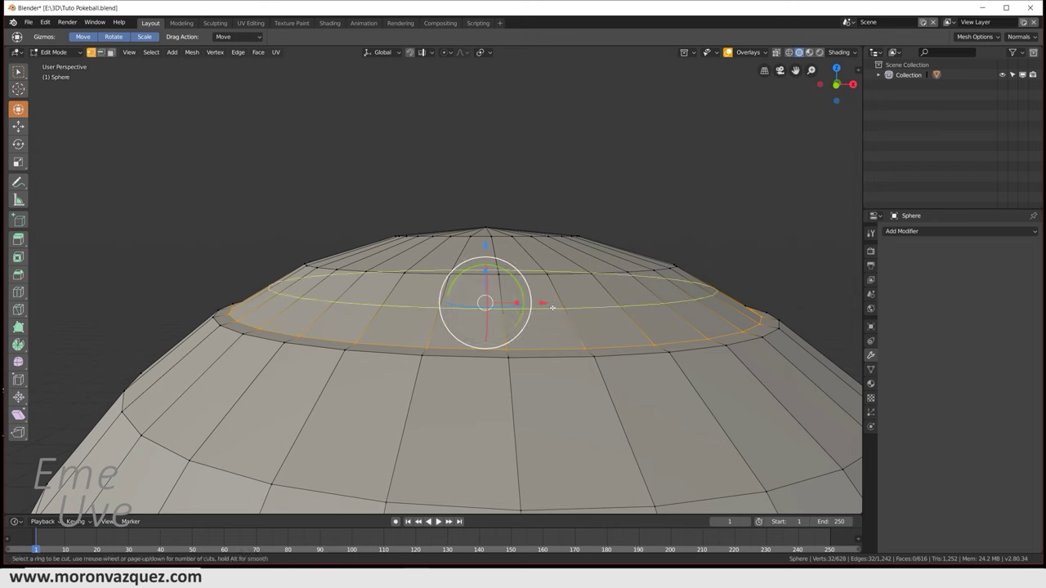
Step: Add a second edge loop just above the ring and raise it slightly along Z
{"action": "left_click", "coordinate": [552, 307]}
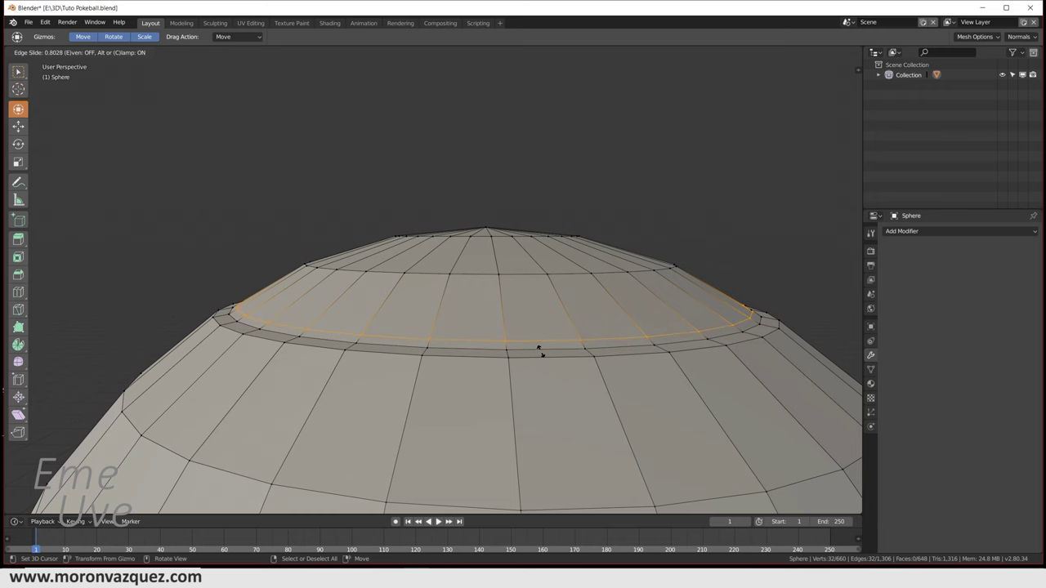
{"action": "left_click", "coordinate": [538, 349]}
{"action": "key", "text": "g"}
{"action": "key", "text": "z"}
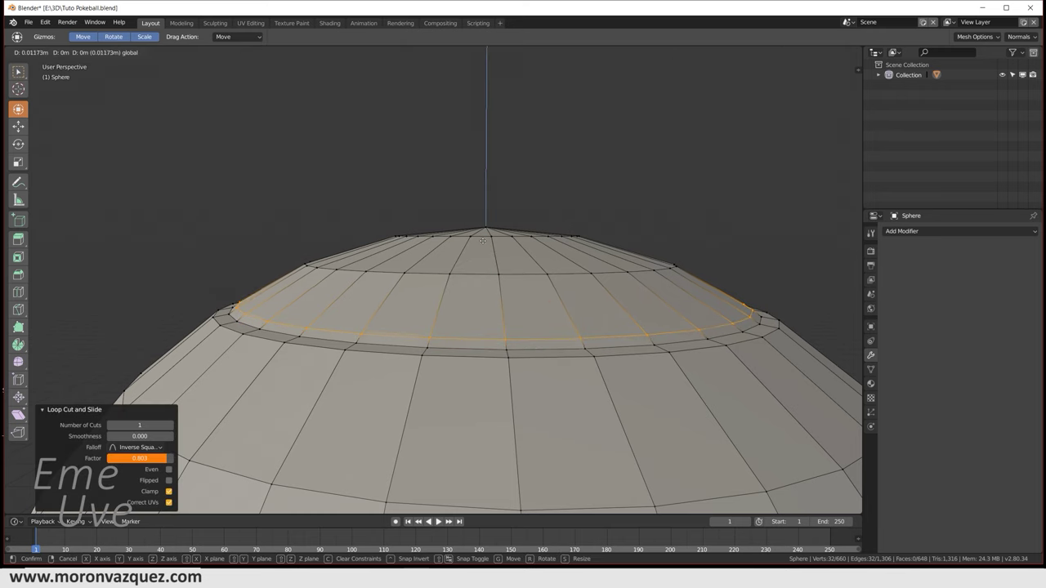
{"action": "left_click", "coordinate": [482, 240]}
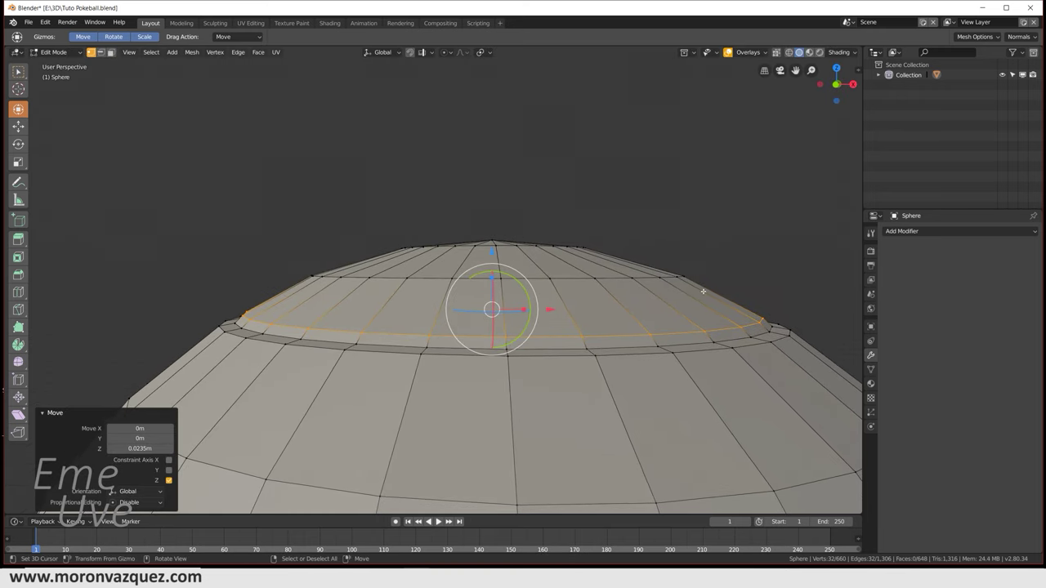
Step: In front orthographic view, fine-tune the ring's height to about -0.00239 m
{"action": "key", "text": "KP_1"}
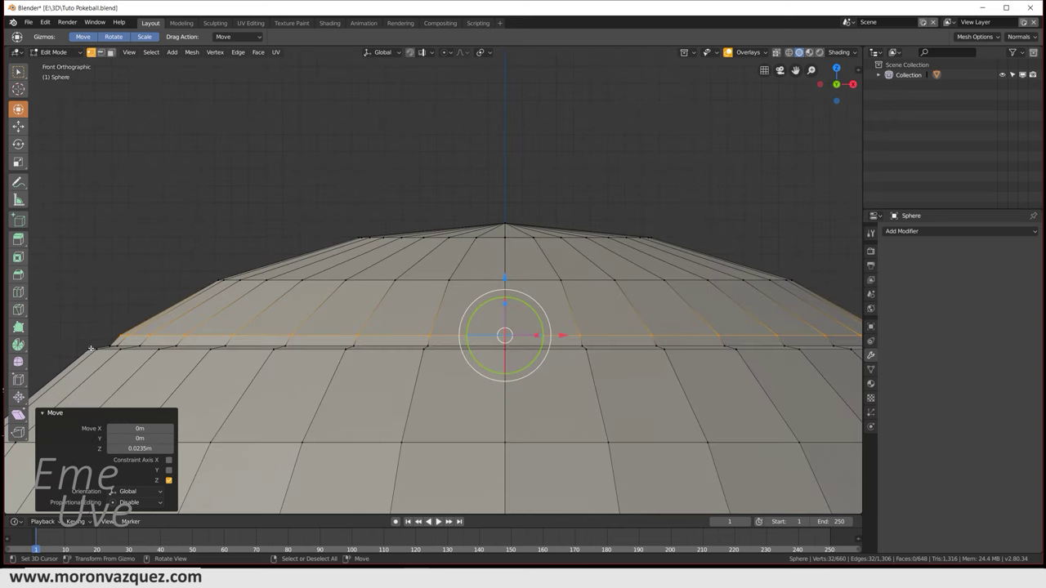
{"action": "key", "text": "g"}
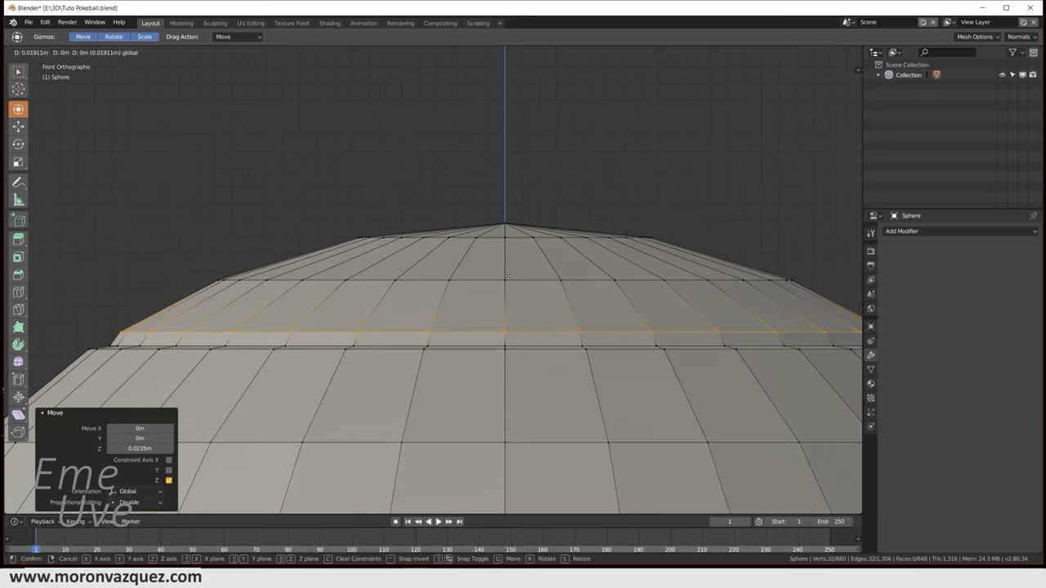
{"action": "left_click", "coordinate": [505, 276]}
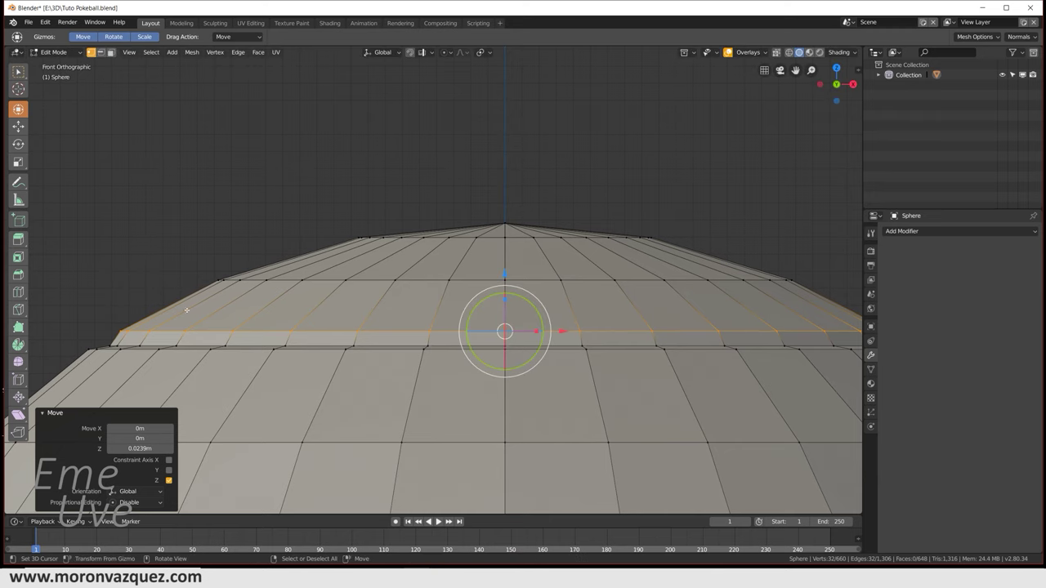
{"action": "key", "text": "g"}
{"action": "left_click", "coordinate": [595, 280]}
Step: Return the dome to Object Mode and orbit around the grooved top
{"action": "scroll", "coordinate": [601, 282], "scroll_direction": "down", "scroll_amount": 5}
{"action": "middle_click_drag", "start_coordinate": [600, 282], "coordinate": [258, 210]}
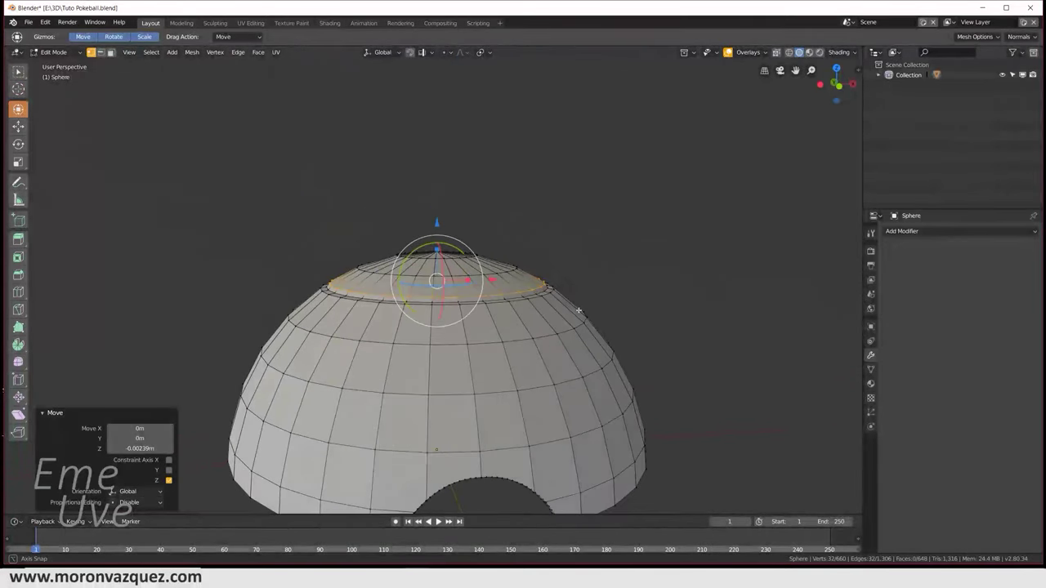
{"action": "left_click", "coordinate": [53, 52]}
{"action": "left_click", "coordinate": [51, 65]}
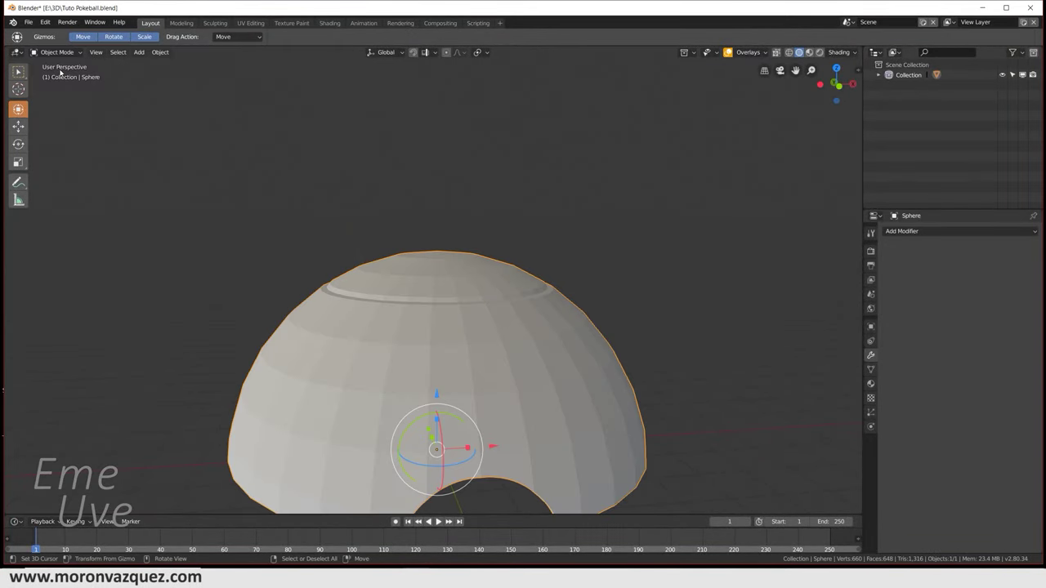
{"action": "mouse_move", "coordinate": [646, 413]}
{"action": "middle_mouse_down"}
{"action": "mouse_move", "coordinate": [682, 419]}
{"action": "mouse_move", "coordinate": [621, 419]}
{"action": "mouse_move", "coordinate": [645, 411]}
{"action": "middle_mouse_up"}
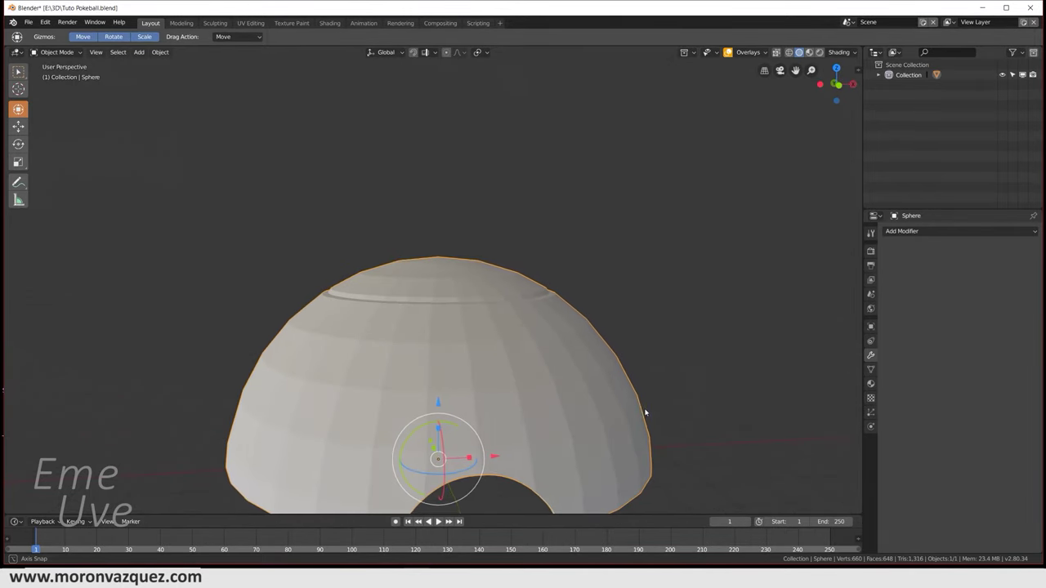
Step: Save Tuto Pokeball.blend with the grooved dome, orbiting around it before and after
{"action": "mouse_move", "coordinate": [743, 425]}
{"action": "middle_mouse_down"}
{"action": "mouse_move", "coordinate": [697, 411]}
{"action": "mouse_move", "coordinate": [708, 388]}
{"action": "mouse_move", "coordinate": [707, 408]}
{"action": "mouse_move", "coordinate": [622, 409]}
{"action": "middle_mouse_up"}
{"action": "right_click", "coordinate": [685, 423], "text": "shift"}
{"action": "scroll", "coordinate": [621, 383], "scroll_direction": "up", "scroll_amount": 2}
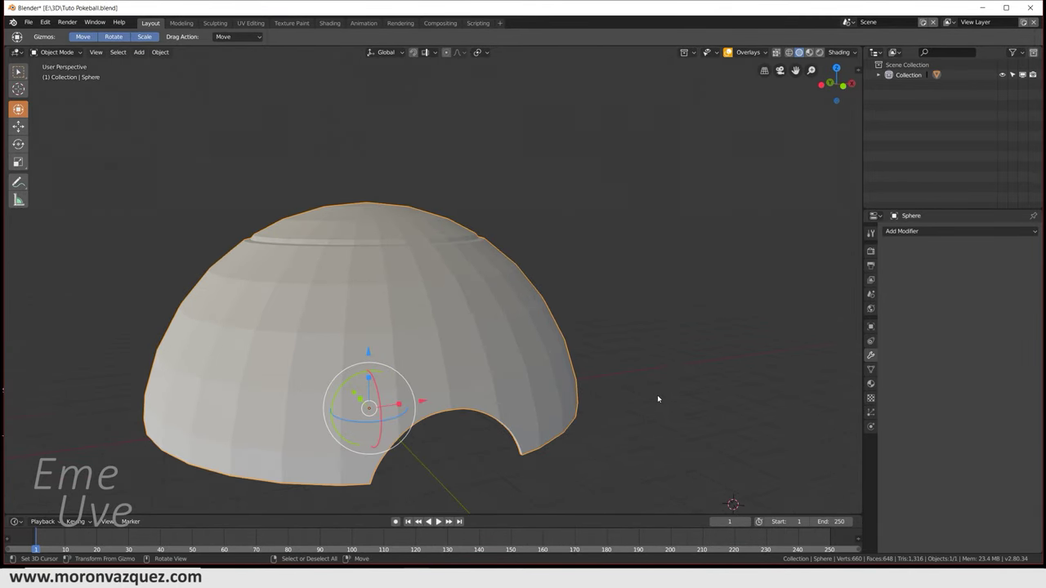
{"action": "mouse_move", "coordinate": [674, 389]}
{"action": "middle_mouse_down"}
{"action": "mouse_move", "coordinate": [628, 348]}
{"action": "mouse_move", "coordinate": [612, 362]}
{"action": "mouse_move", "coordinate": [625, 350]}
{"action": "mouse_move", "coordinate": [476, 374]}
{"action": "mouse_move", "coordinate": [504, 369]}
{"action": "mouse_move", "coordinate": [497, 376]}
{"action": "mouse_move", "coordinate": [483, 367]}
{"action": "middle_mouse_up"}
{"action": "scroll", "coordinate": [594, 351], "scroll_direction": "down", "scroll_amount": 2}
{"action": "left_click", "coordinate": [28, 22]}
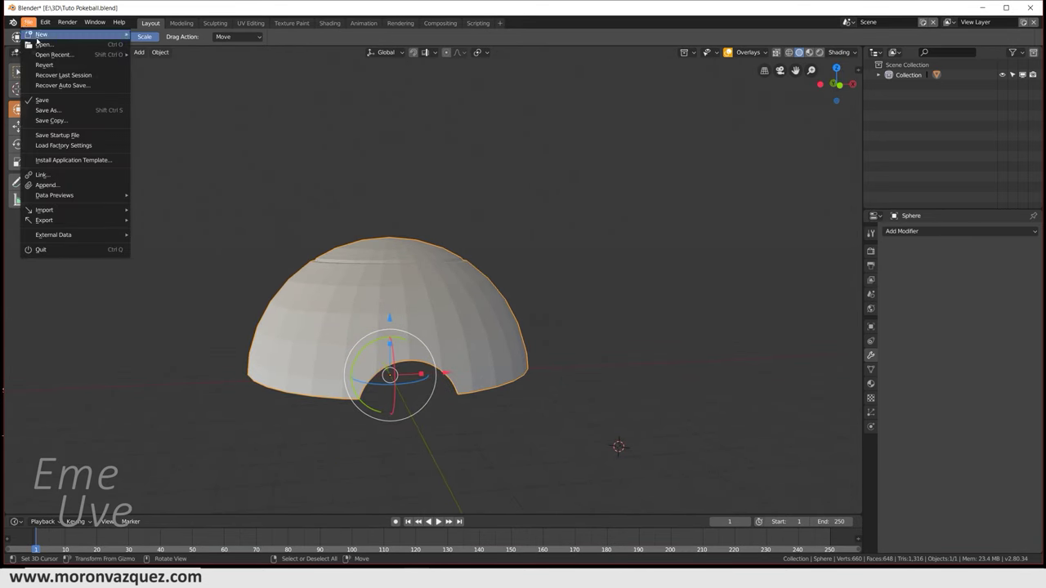
{"action": "left_click", "coordinate": [49, 102]}
{"action": "mouse_move", "coordinate": [604, 339]}
{"action": "middle_mouse_down"}
{"action": "mouse_move", "coordinate": [655, 343]}
{"action": "mouse_move", "coordinate": [648, 327]}
{"action": "mouse_move", "coordinate": [639, 352]}
{"action": "mouse_move", "coordinate": [656, 357]}
{"action": "middle_mouse_up"}
{"action": "scroll", "coordinate": [639, 357], "scroll_direction": "up", "scroll_amount": 1}
{"action": "scroll", "coordinate": [658, 360], "scroll_direction": "down", "scroll_amount": 1}
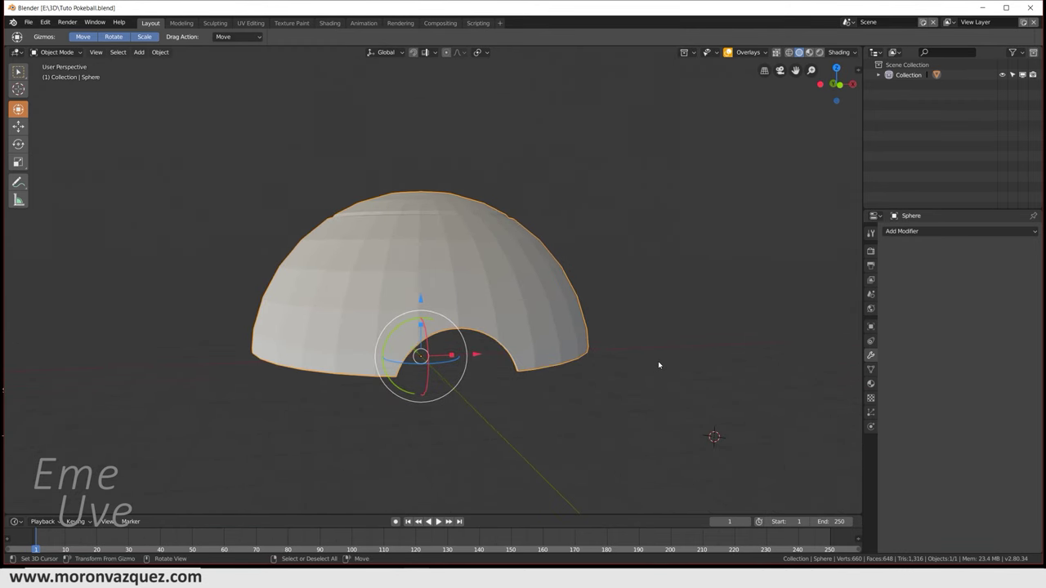
{"action": "scroll", "coordinate": [645, 365], "scroll_direction": "down", "scroll_amount": 1}
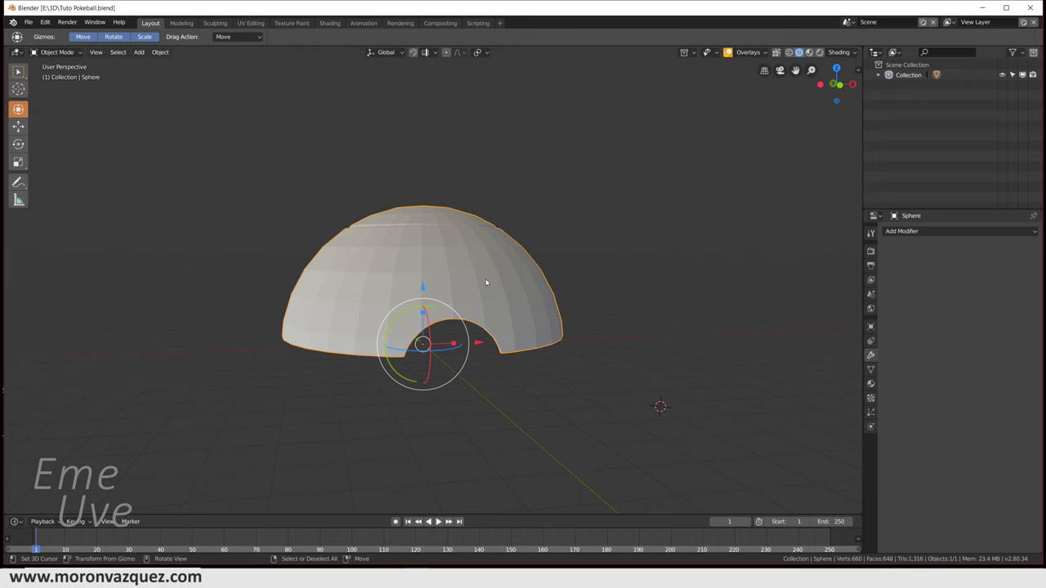
{"action": "key", "text": "shift"}
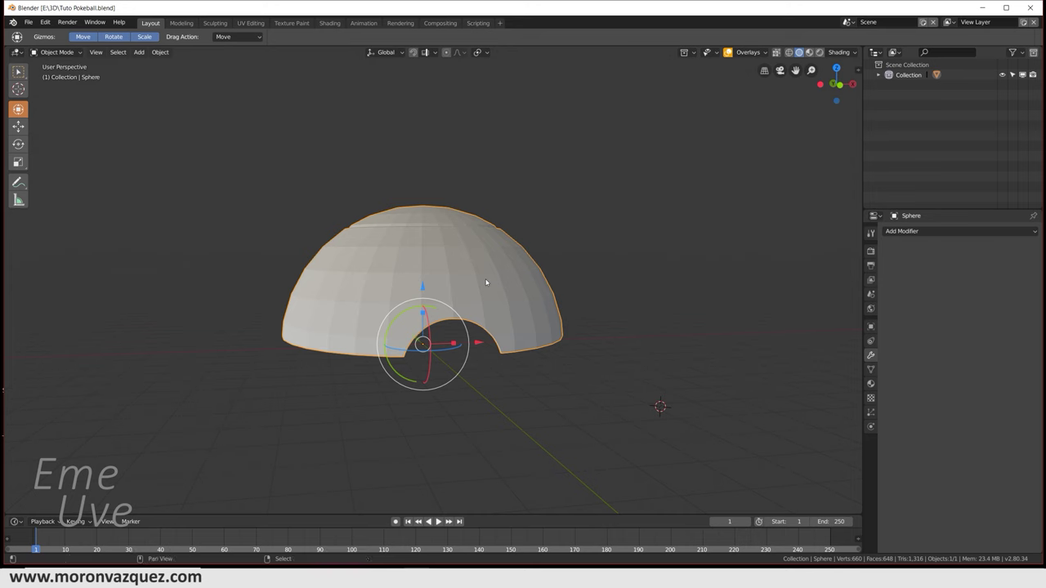
{"action": "key", "text": "shift+d"}
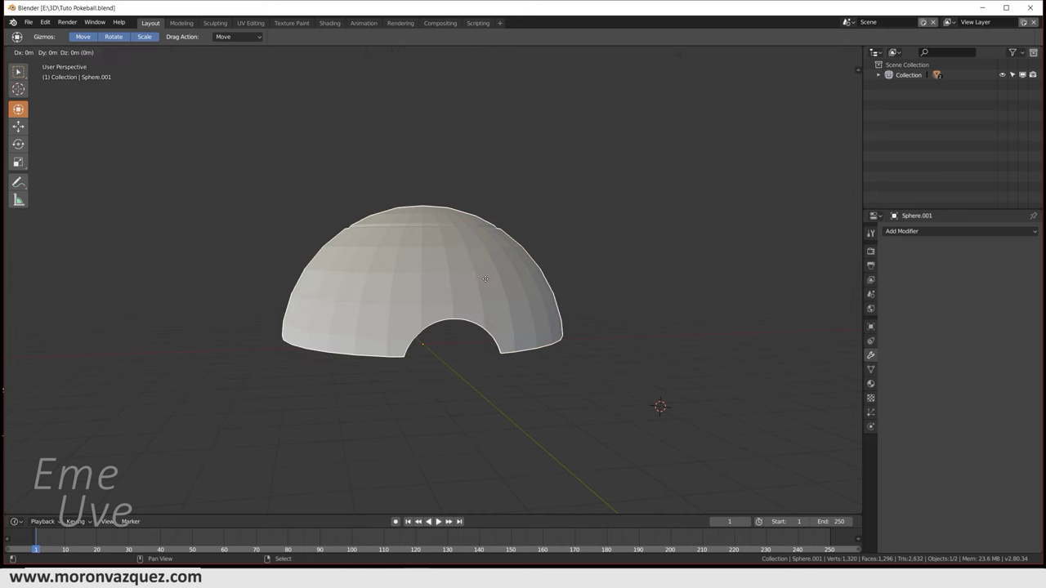
{"action": "right_click", "coordinate": [485, 282]}
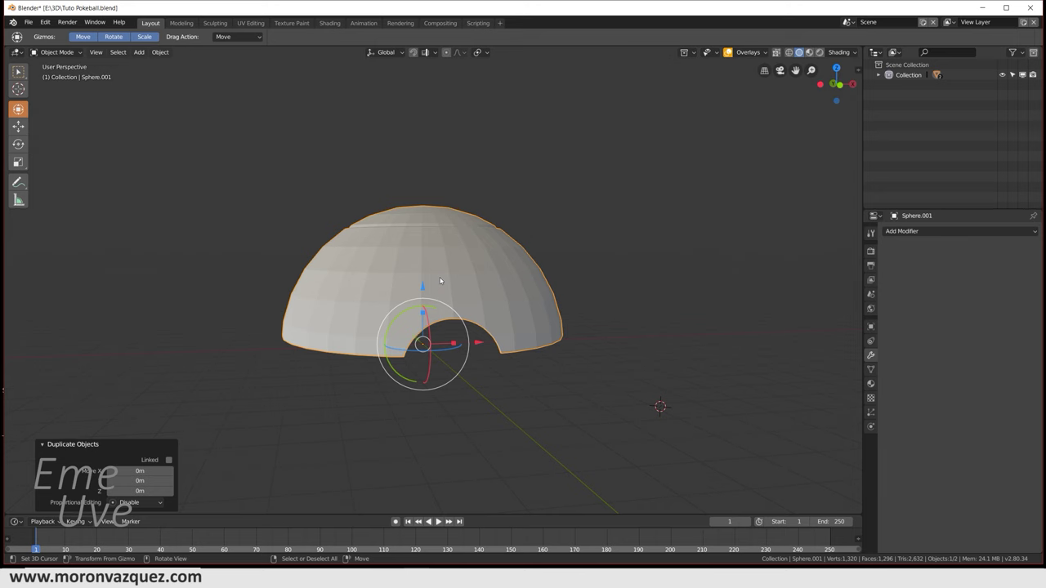
{"action": "mouse_move", "coordinate": [543, 297]}
{"action": "middle_mouse_down"}
{"action": "mouse_move", "coordinate": [558, 305]}
{"action": "mouse_move", "coordinate": [544, 296]}
{"action": "middle_mouse_up"}
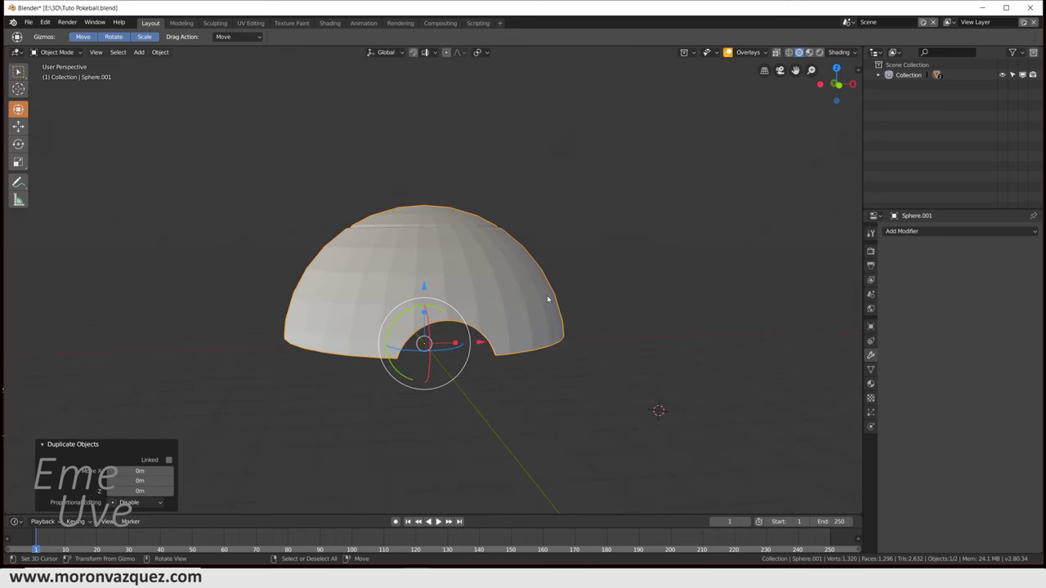
{"action": "key", "text": "r"}
{"action": "type", "text": "y"}
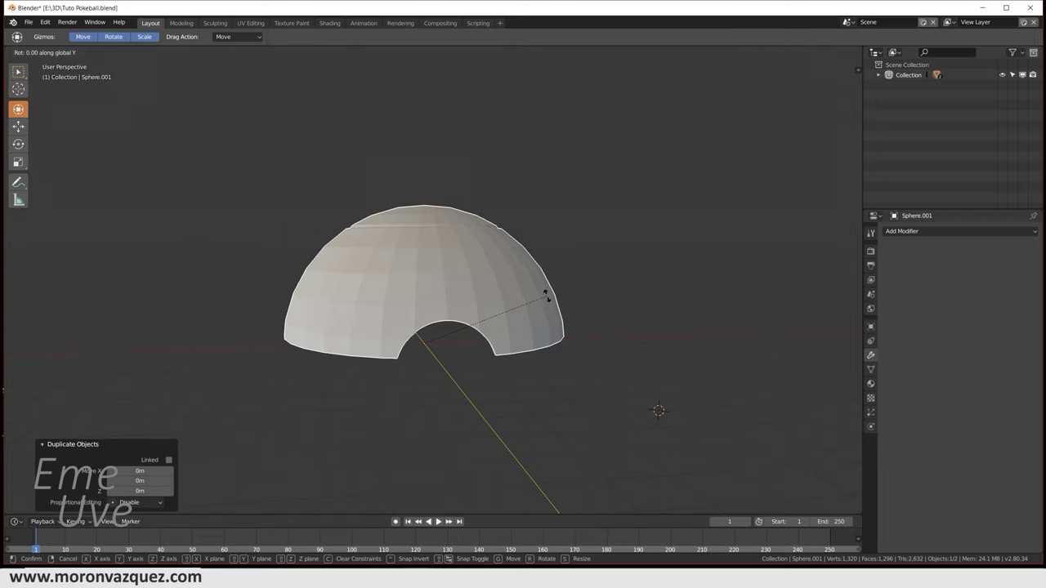
{"action": "type", "text": "180"}
{"action": "key", "text": "Return"}
{"action": "mouse_move", "coordinate": [561, 303]}
{"action": "middle_mouse_down"}
{"action": "mouse_move", "coordinate": [580, 327]}
{"action": "mouse_move", "coordinate": [653, 343]}
{"action": "mouse_move", "coordinate": [532, 367]}
{"action": "mouse_move", "coordinate": [598, 332]}
{"action": "mouse_move", "coordinate": [610, 345]}
{"action": "mouse_move", "coordinate": [610, 330]}
{"action": "mouse_move", "coordinate": [612, 343]}
{"action": "middle_mouse_up"}
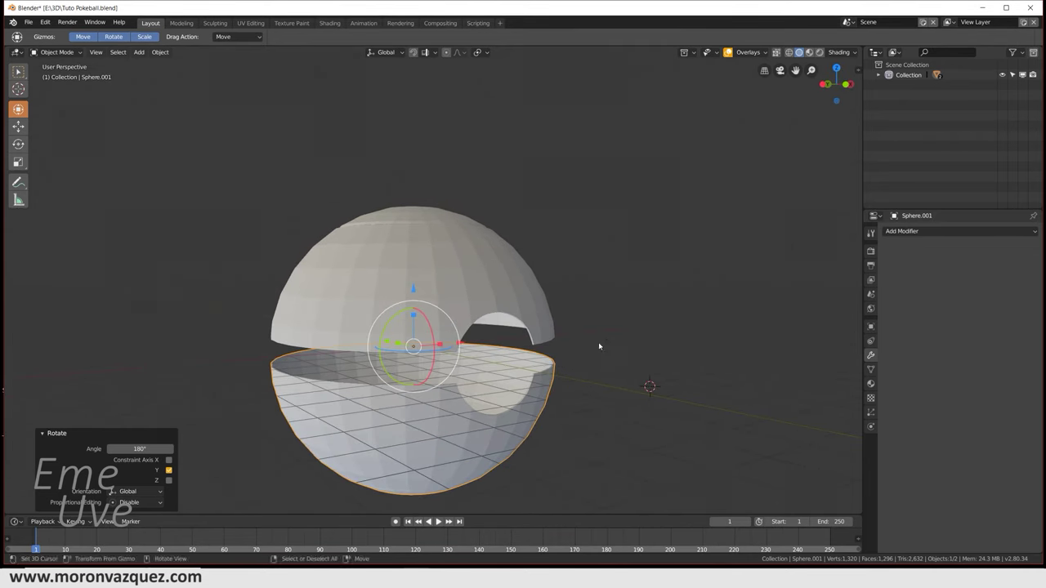
{"action": "key", "text": "Delete"}
{"action": "left_click", "coordinate": [426, 295]}
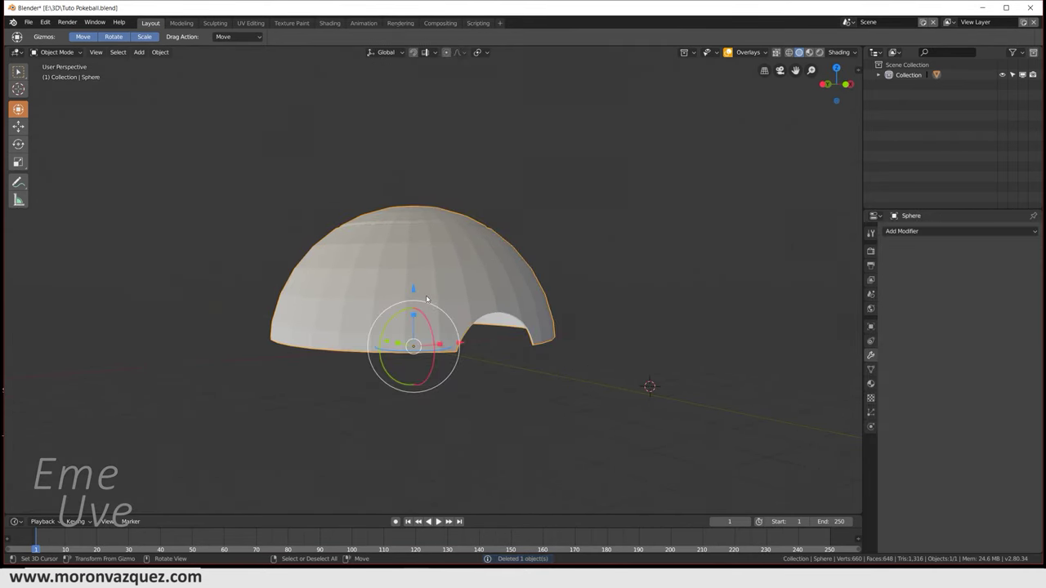
Step: Give the dome a Subdivision Surface modifier, stepping its viewport level from 0 up to 5
{"action": "scroll", "coordinate": [626, 331], "scroll_direction": "up", "scroll_amount": 3}
{"action": "middle_click_drag", "start_coordinate": [626, 332], "coordinate": [613, 335]}
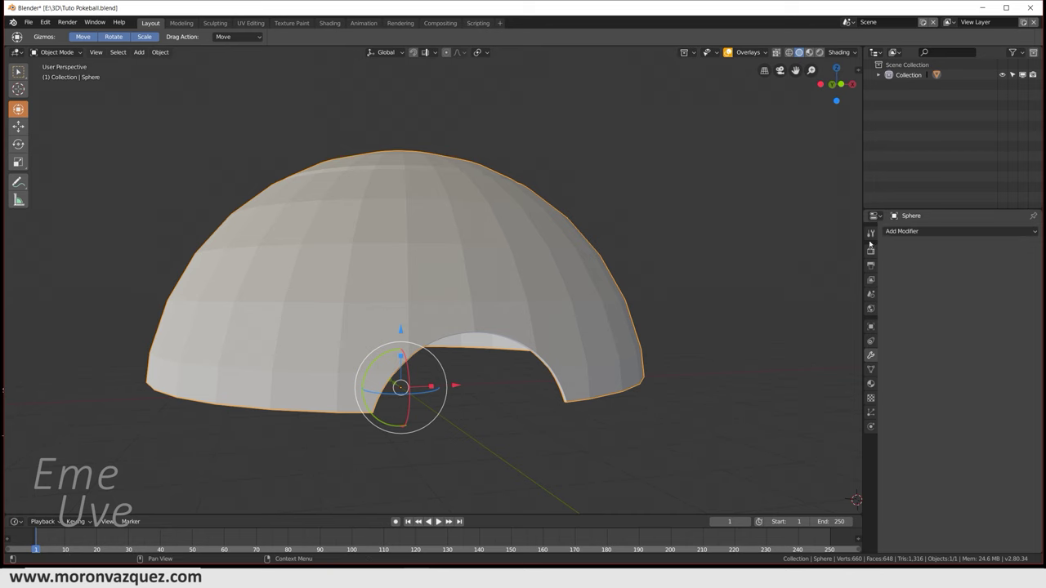
{"action": "mouse_move", "coordinate": [663, 299]}
{"action": "middle_mouse_down"}
{"action": "mouse_move", "coordinate": [714, 304]}
{"action": "mouse_move", "coordinate": [666, 298]}
{"action": "middle_mouse_up"}
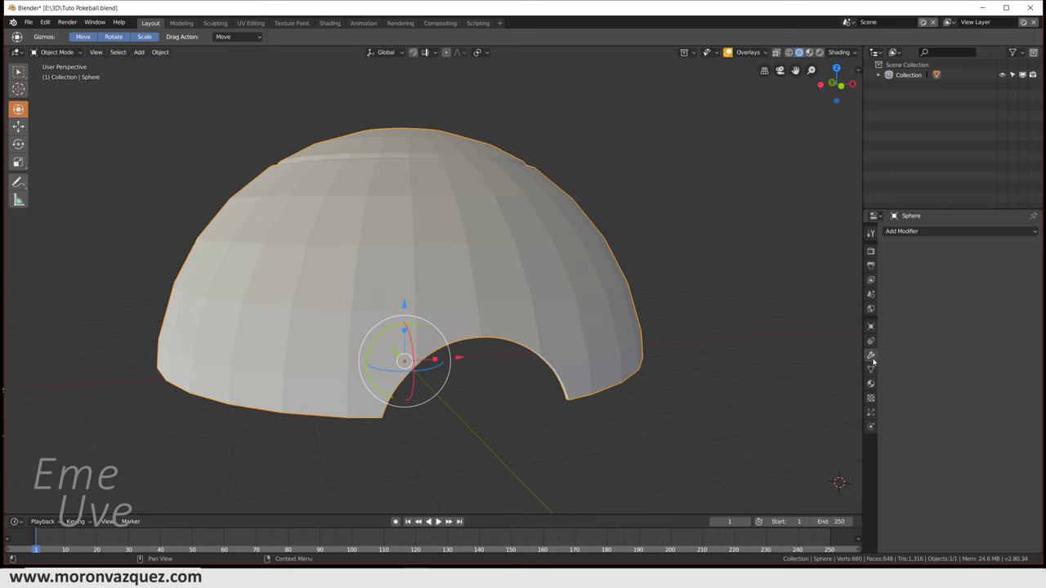
{"action": "left_click", "coordinate": [906, 231]}
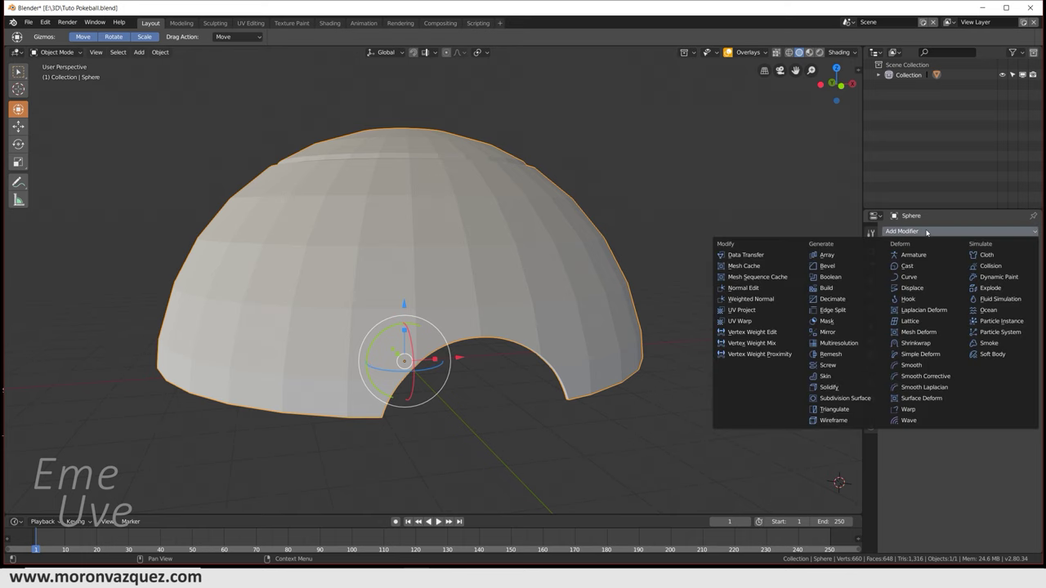
{"action": "left_click", "coordinate": [848, 402]}
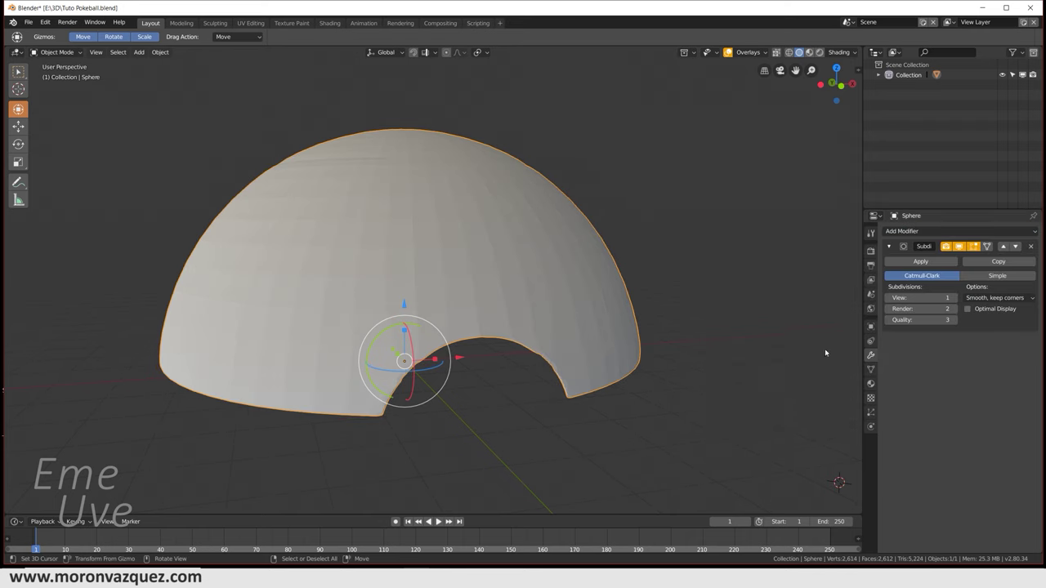
{"action": "left_click", "coordinate": [888, 297]}
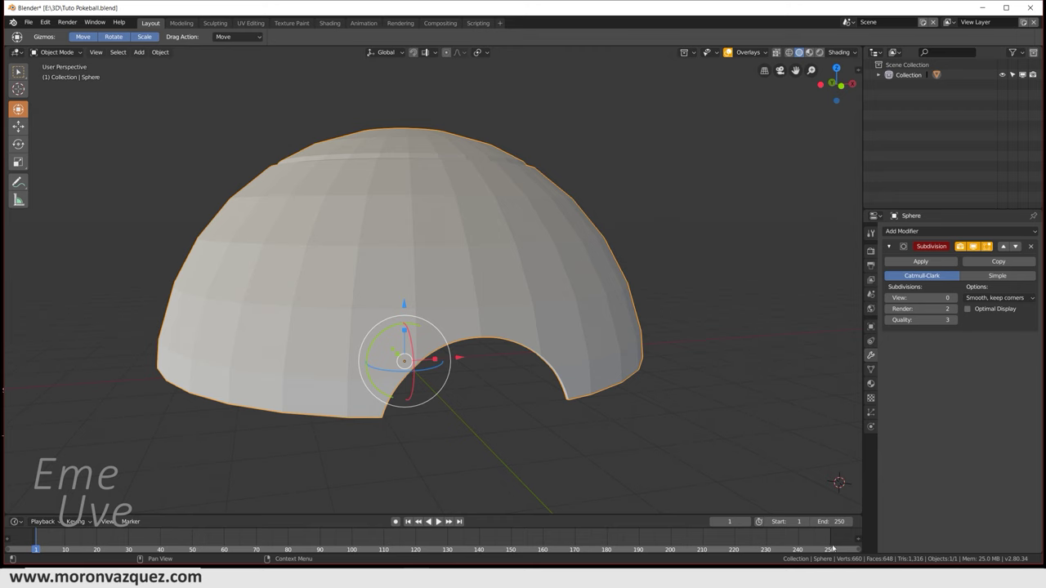
{"action": "left_click", "coordinate": [953, 298]}
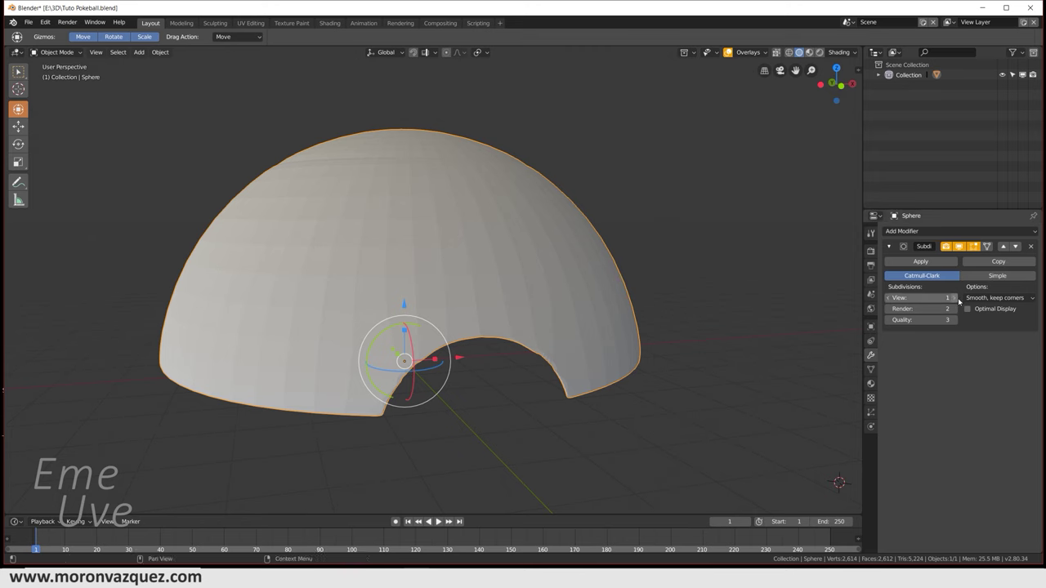
{"action": "left_click", "coordinate": [954, 299]}
{"action": "left_click", "coordinate": [954, 300]}
{"action": "left_click", "coordinate": [954, 300]}
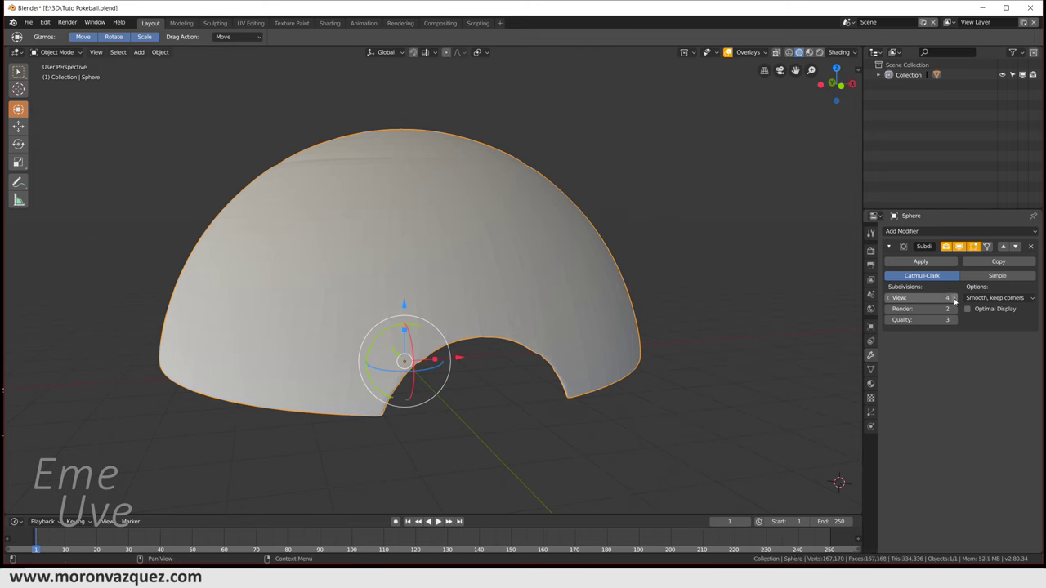
{"action": "left_click", "coordinate": [954, 299]}
Step: Lower the Subdivision modifier's viewport level from 5 down to 0 so the dome looks faceted
{"action": "mouse_move", "coordinate": [422, 252]}
{"action": "middle_mouse_down"}
{"action": "mouse_move", "coordinate": [444, 254]}
{"action": "mouse_move", "coordinate": [467, 199]}
{"action": "mouse_move", "coordinate": [455, 215]}
{"action": "mouse_move", "coordinate": [471, 257]}
{"action": "middle_mouse_up"}
{"action": "scroll", "coordinate": [445, 236], "scroll_direction": "up", "scroll_amount": 5}
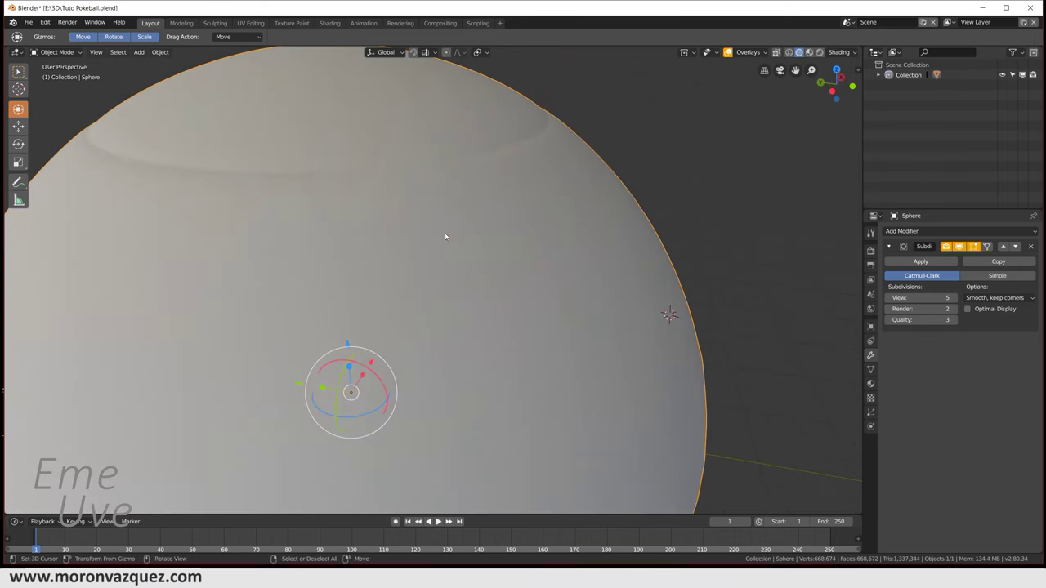
{"action": "scroll", "coordinate": [632, 263], "scroll_direction": "down", "scroll_amount": 3}
{"action": "mouse_move", "coordinate": [631, 263]}
{"action": "middle_mouse_down"}
{"action": "mouse_move", "coordinate": [541, 255]}
{"action": "mouse_move", "coordinate": [533, 282]}
{"action": "middle_mouse_up"}
{"action": "scroll", "coordinate": [570, 254], "scroll_direction": "down", "scroll_amount": 2}
{"action": "scroll", "coordinate": [533, 282], "scroll_direction": "up", "scroll_amount": 2}
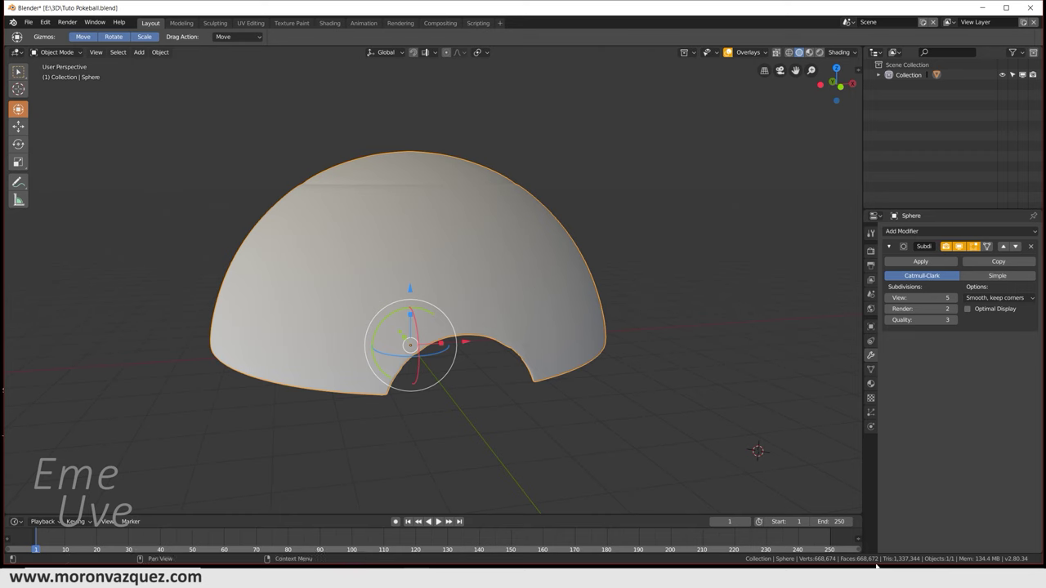
{"action": "mouse_move", "coordinate": [535, 349]}
{"action": "middle_mouse_down"}
{"action": "mouse_move", "coordinate": [574, 364]}
{"action": "mouse_move", "coordinate": [436, 296]}
{"action": "middle_mouse_up"}
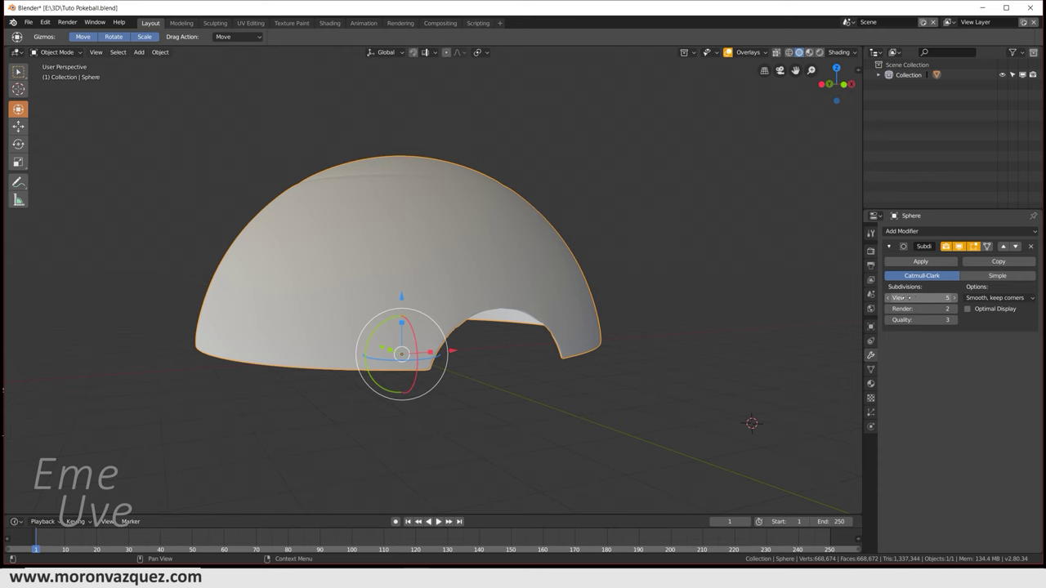
{"action": "left_click_drag", "start_coordinate": [937, 298], "coordinate": [878, 300]}
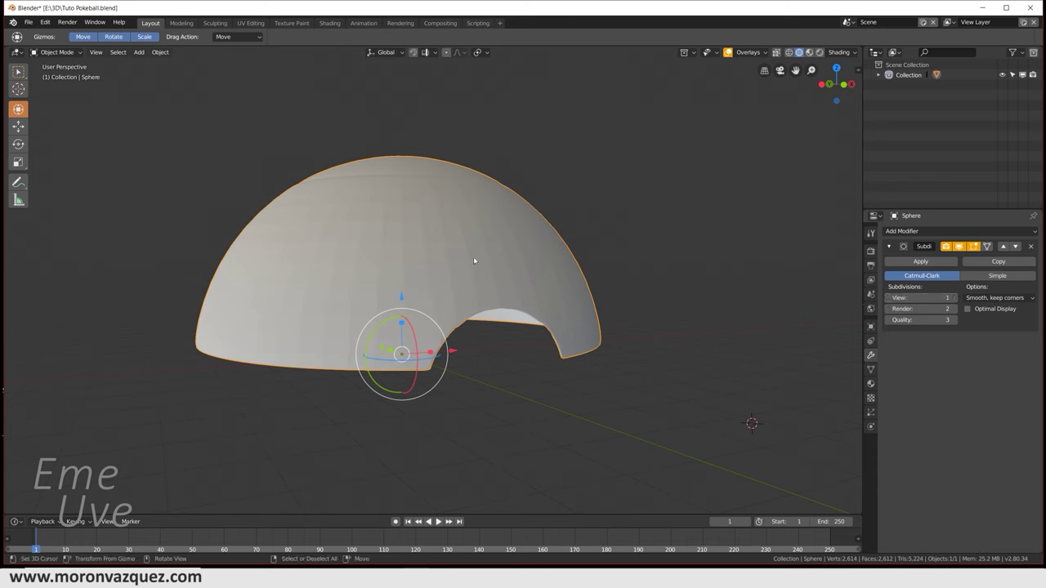
{"action": "middle_click_drag", "start_coordinate": [473, 256], "coordinate": [492, 275]}
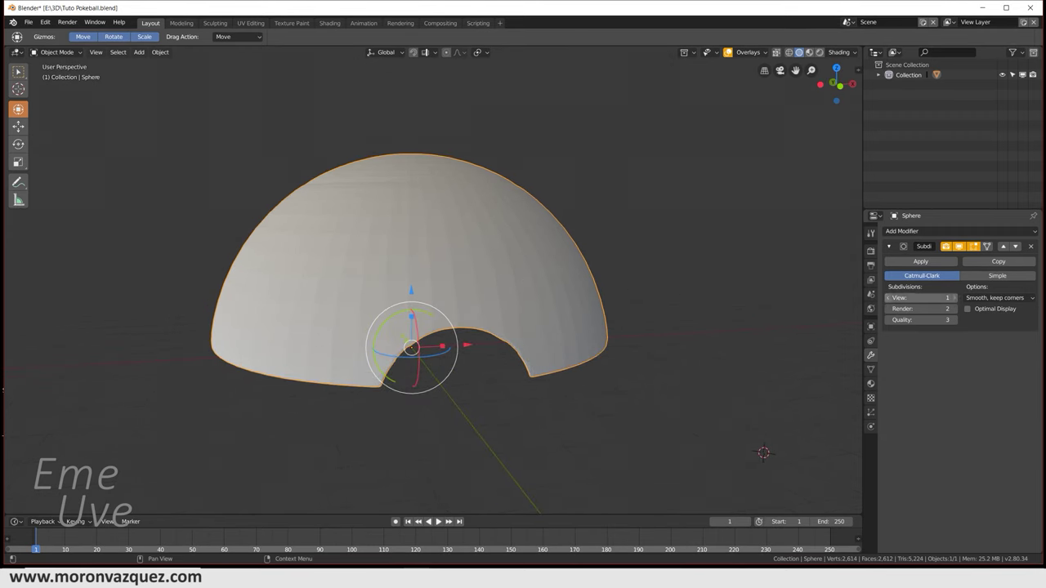
{"action": "left_click", "coordinate": [890, 297]}
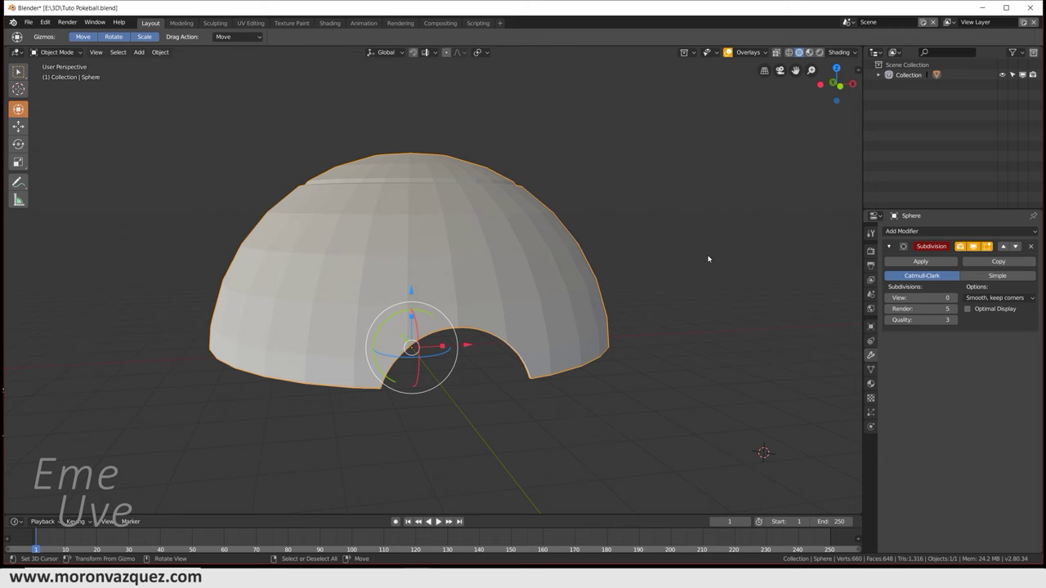
Step: Add a point light and raise it 3.22 m along Z above the dome
{"action": "key", "text": "shift+a"}
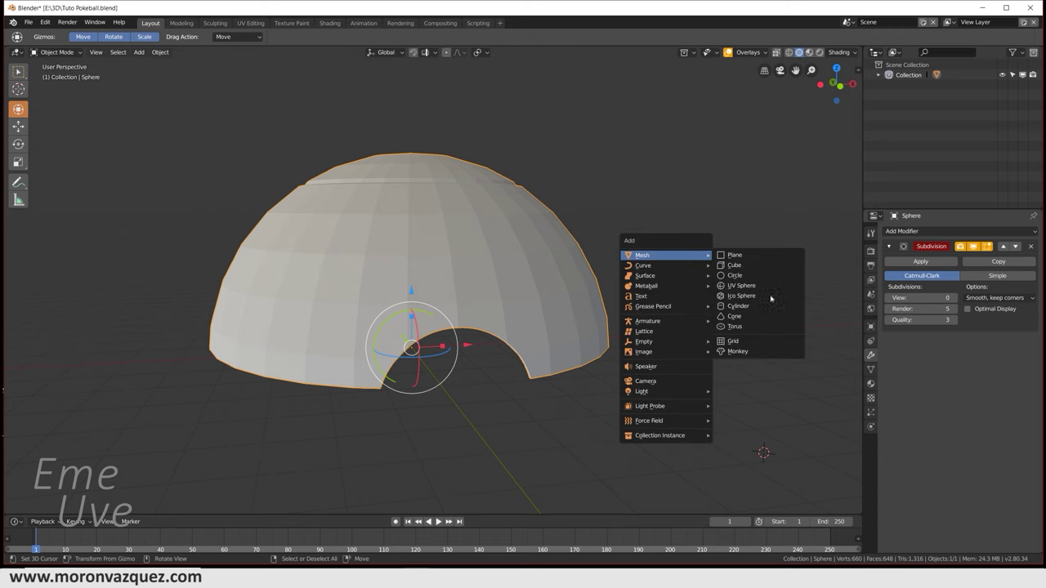
{"action": "mouse_move", "coordinate": [654, 392]}
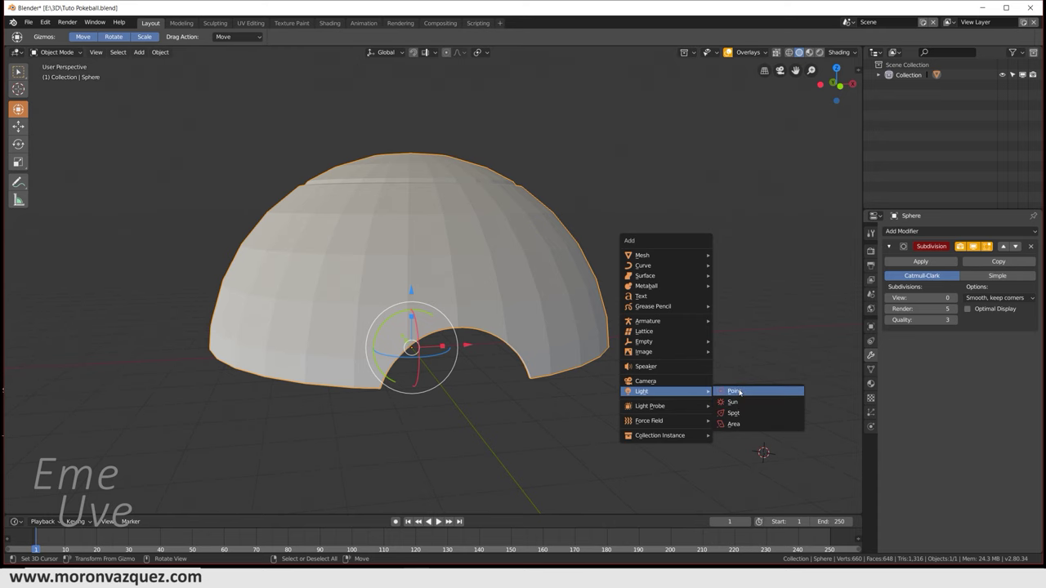
{"action": "left_click", "coordinate": [737, 392]}
{"action": "key", "text": "g"}
{"action": "key", "text": "z"}
{"action": "left_click", "coordinate": [834, 284]}
{"action": "mouse_move", "coordinate": [835, 283]}
{"action": "middle_mouse_down"}
{"action": "mouse_move", "coordinate": [787, 291]}
{"action": "mouse_move", "coordinate": [850, 269]}
{"action": "middle_mouse_up"}
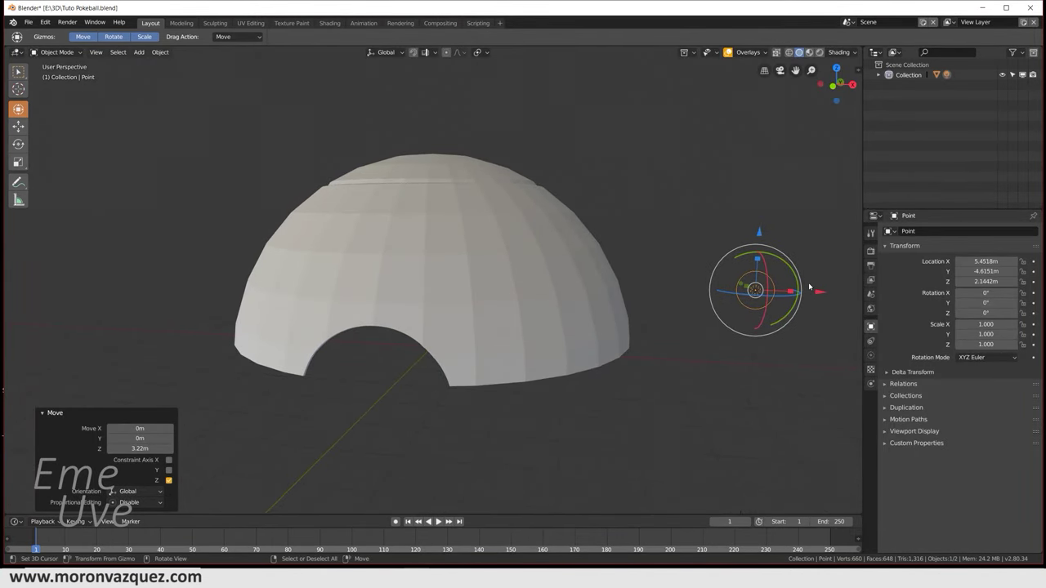
Step: Save the file, then render with Cycles on GPU Compute in Rendered shading
{"action": "left_click", "coordinate": [870, 251]}
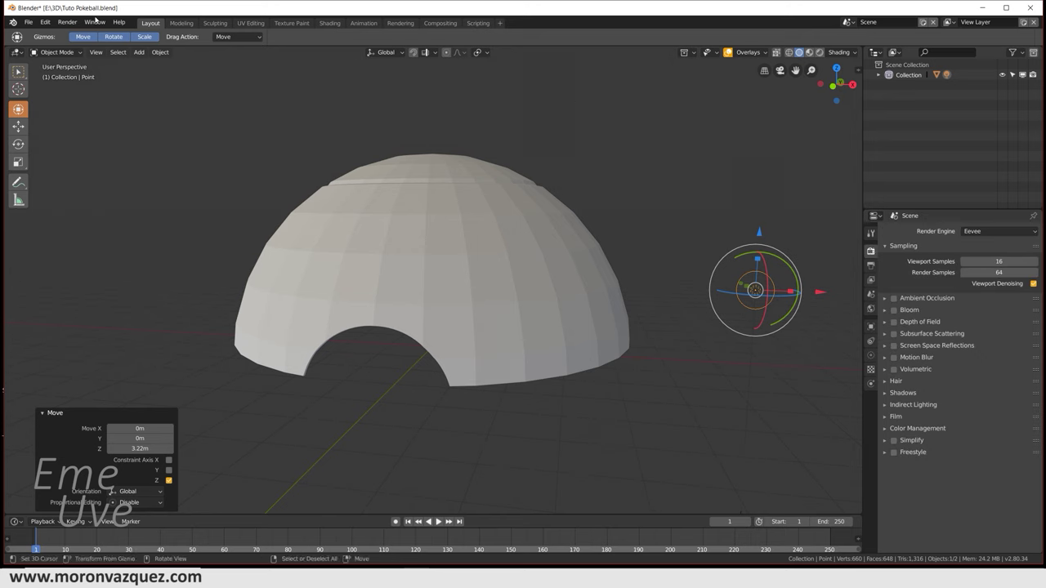
{"action": "left_click", "coordinate": [28, 22]}
{"action": "left_click", "coordinate": [39, 99]}
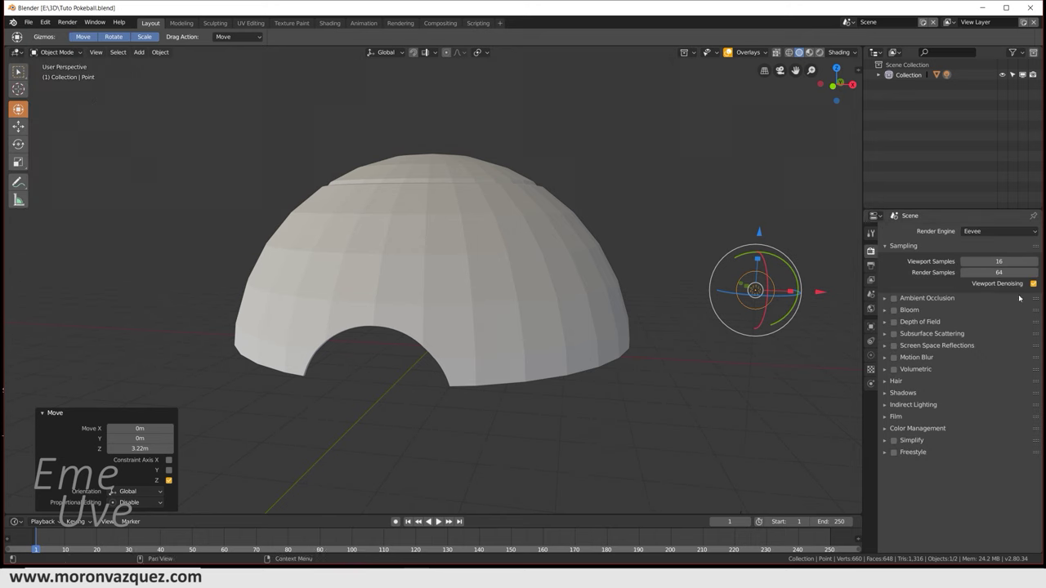
{"action": "left_click", "coordinate": [992, 231]}
{"action": "left_click", "coordinate": [980, 197]}
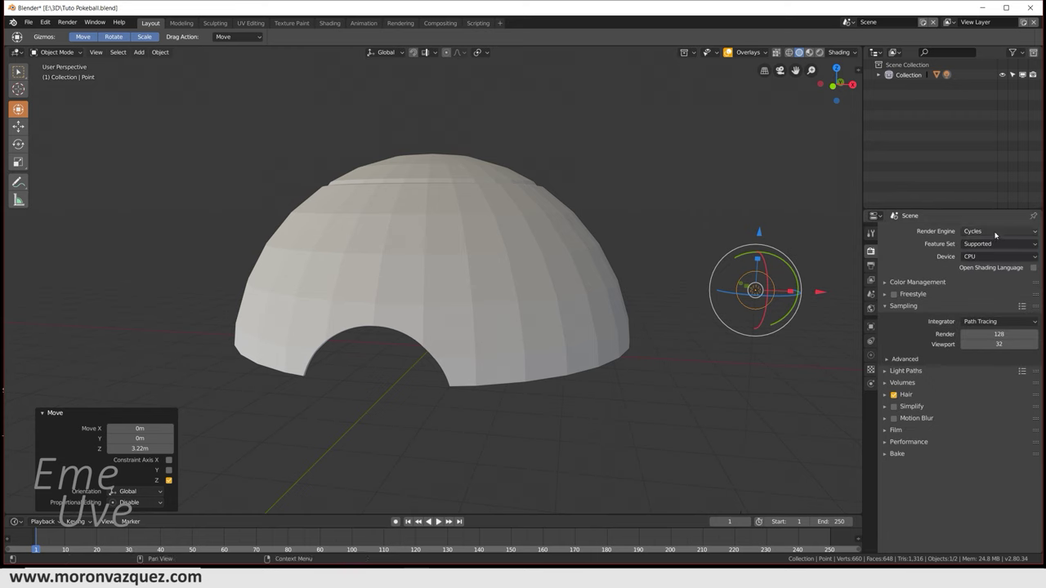
{"action": "left_click", "coordinate": [992, 257]}
{"action": "left_click", "coordinate": [978, 235]}
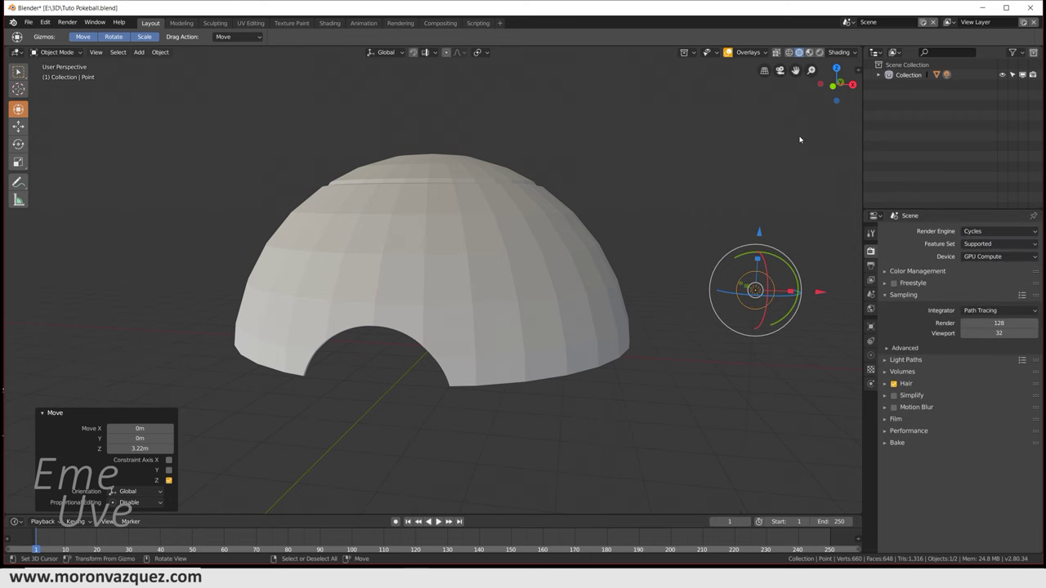
{"action": "left_click", "coordinate": [819, 52]}
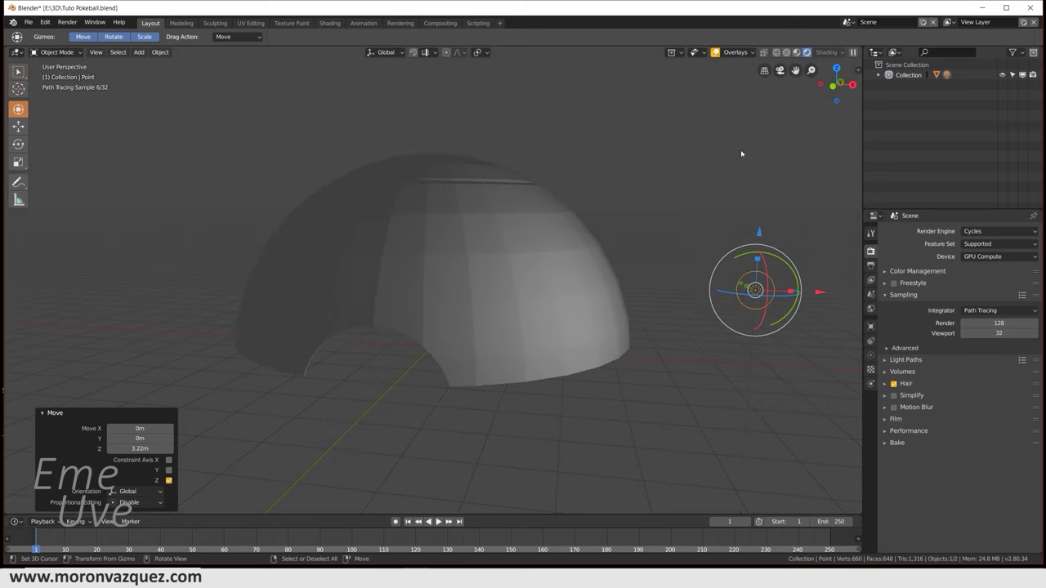
Step: Orbit the rendered view to inspect the dome lit from above by the point light
{"action": "mouse_move", "coordinate": [595, 287]}
{"action": "middle_mouse_down"}
{"action": "mouse_move", "coordinate": [615, 300]}
{"action": "mouse_move", "coordinate": [587, 286]}
{"action": "middle_mouse_up"}
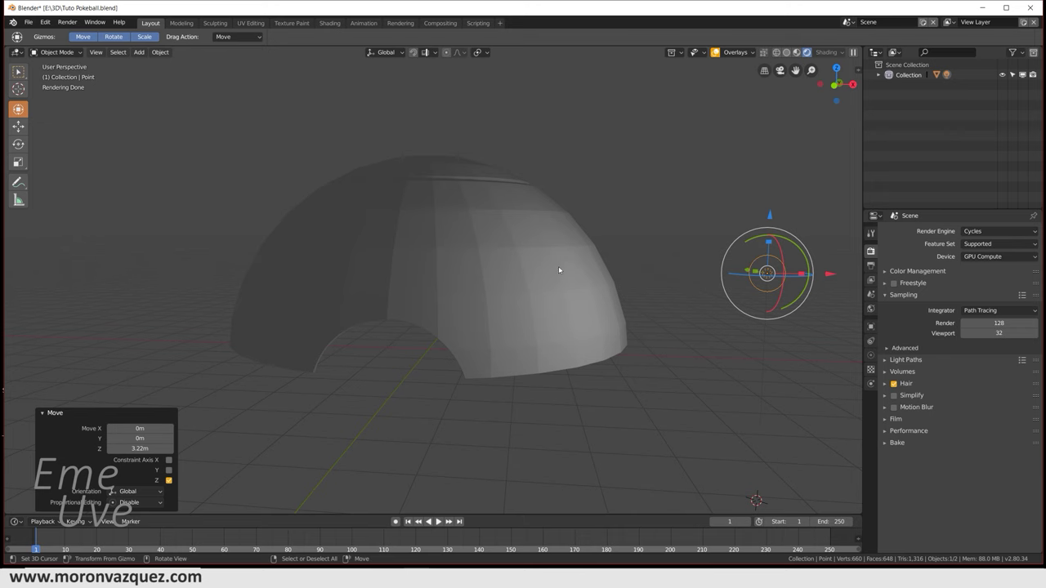
{"action": "middle_click_drag", "start_coordinate": [714, 210], "coordinate": [724, 227]}
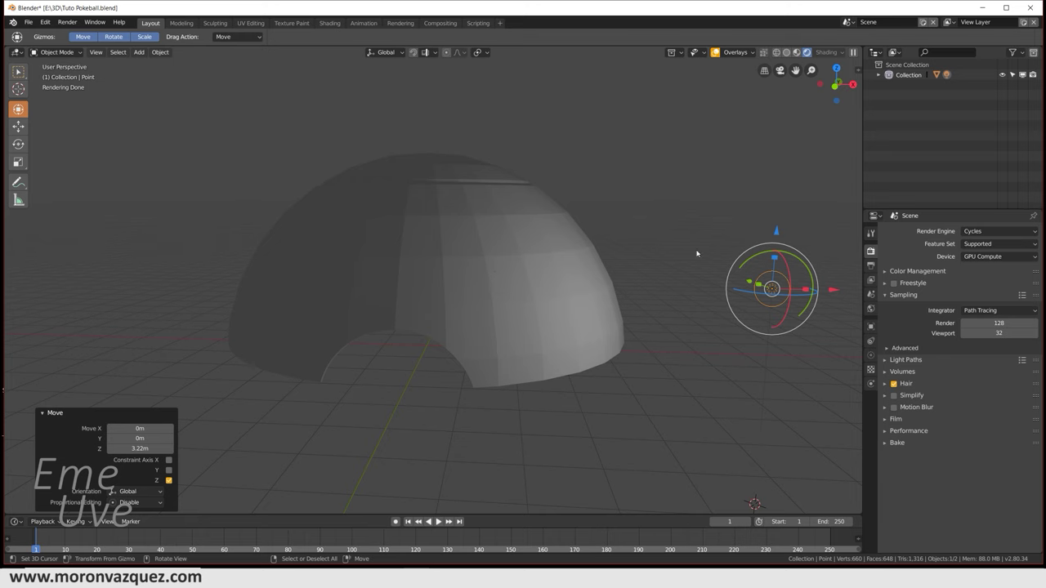
Step: Add a camera, look through it with Numpad 0, and swing it to frame the whole dome
{"action": "key", "text": "shift+a"}
{"action": "left_click", "coordinate": [563, 282]}
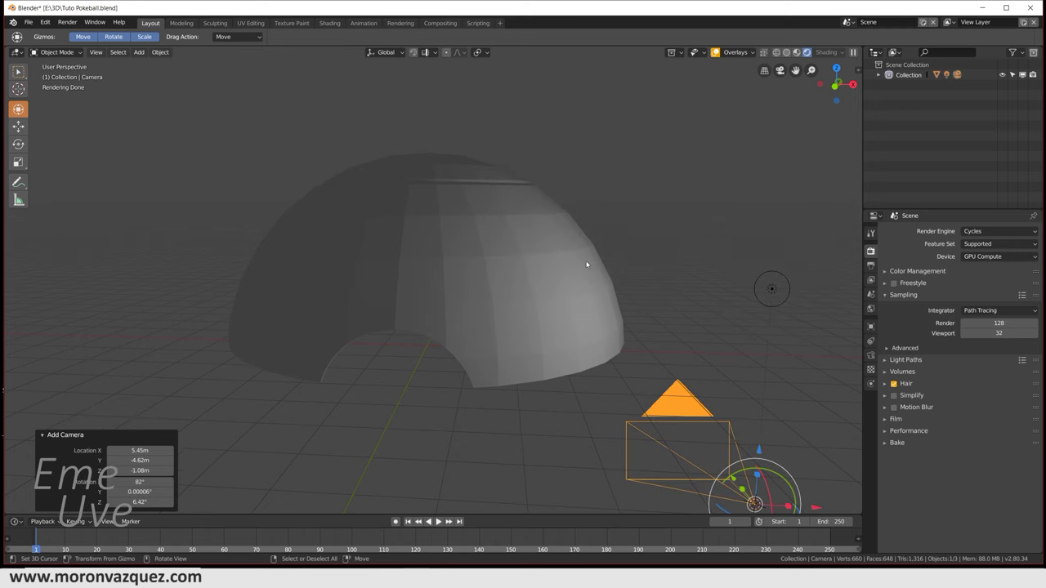
{"action": "middle_click_drag", "start_coordinate": [812, 384], "coordinate": [762, 359]}
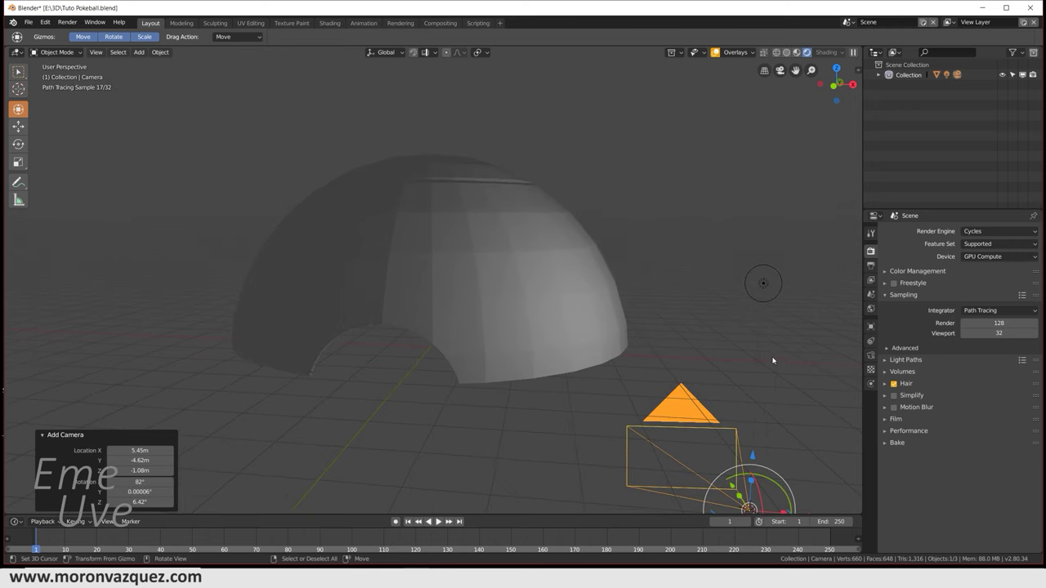
{"action": "key", "text": "n"}
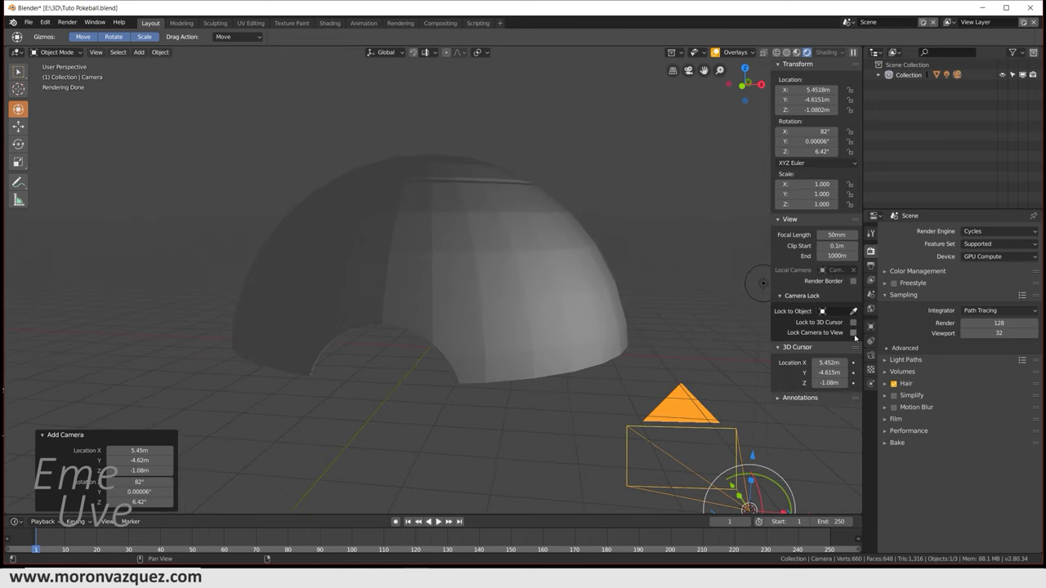
{"action": "key", "text": "n"}
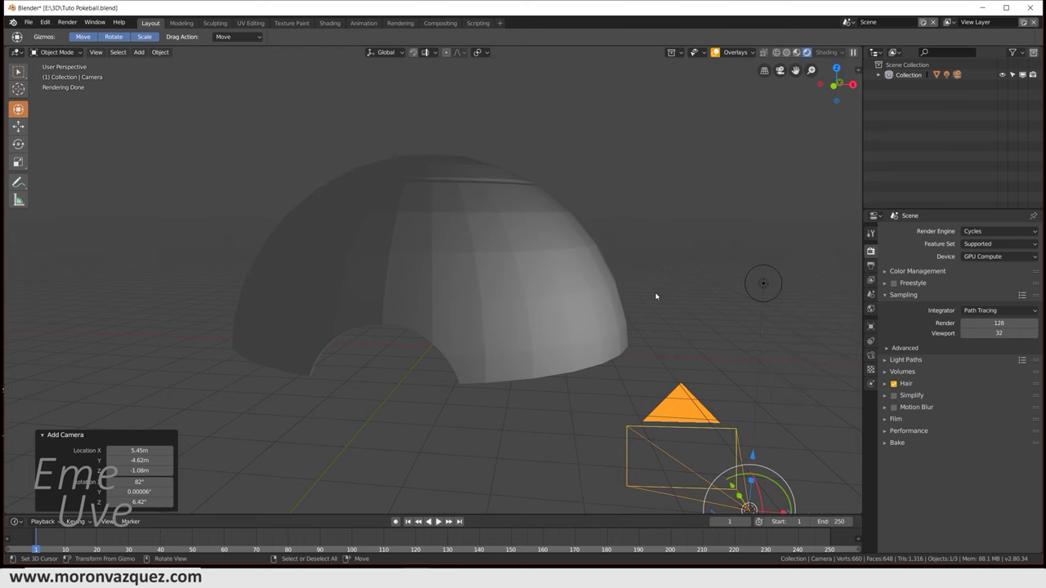
{"action": "key", "text": "KP_0"}
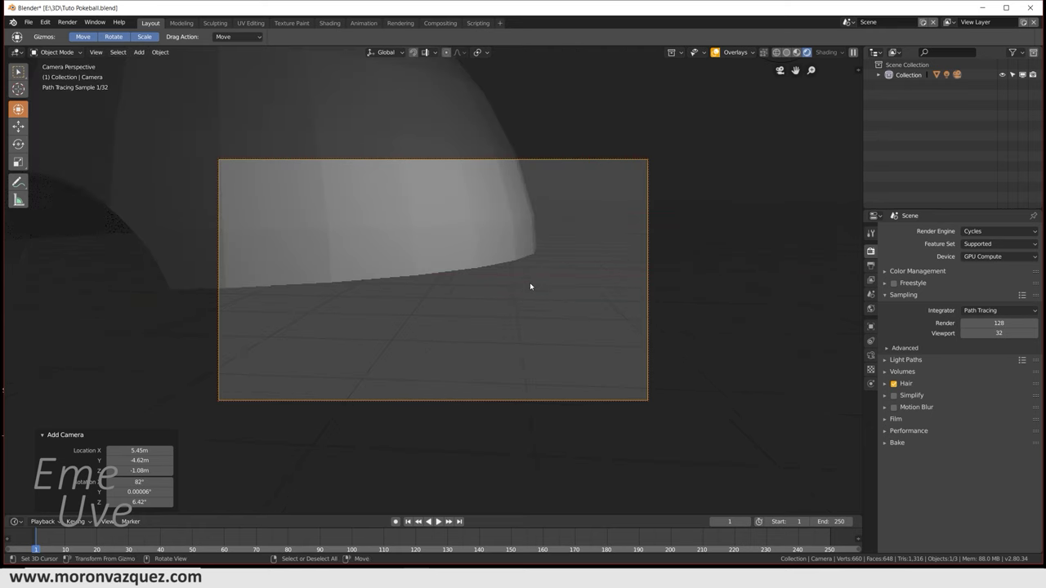
{"action": "mouse_move", "coordinate": [476, 263]}
{"action": "middle_mouse_down"}
{"action": "mouse_move", "coordinate": [629, 369]}
{"action": "mouse_move", "coordinate": [574, 318]}
{"action": "mouse_move", "coordinate": [556, 324]}
{"action": "middle_mouse_up"}
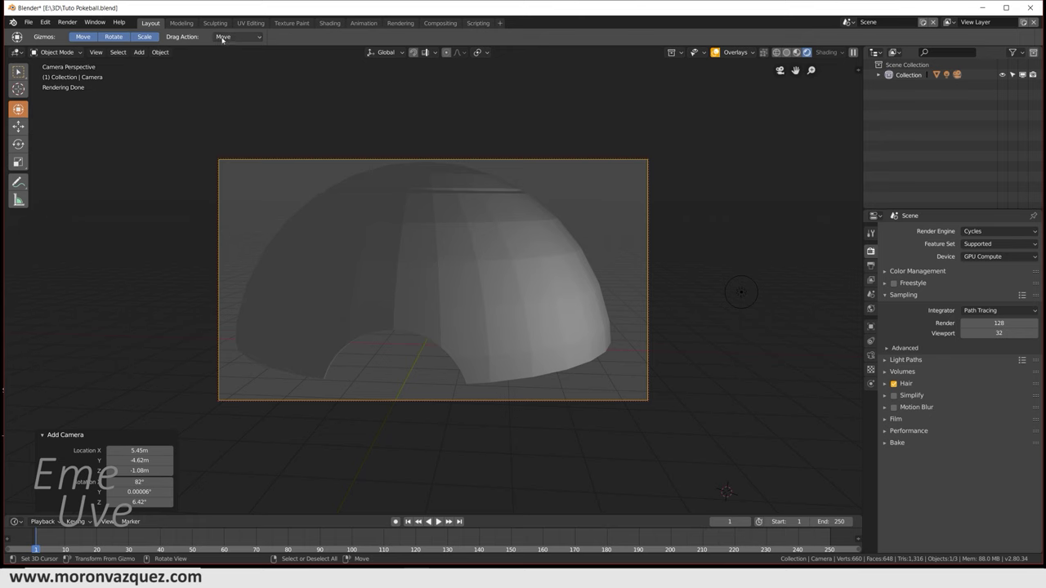
{"action": "left_click", "coordinate": [69, 23]}
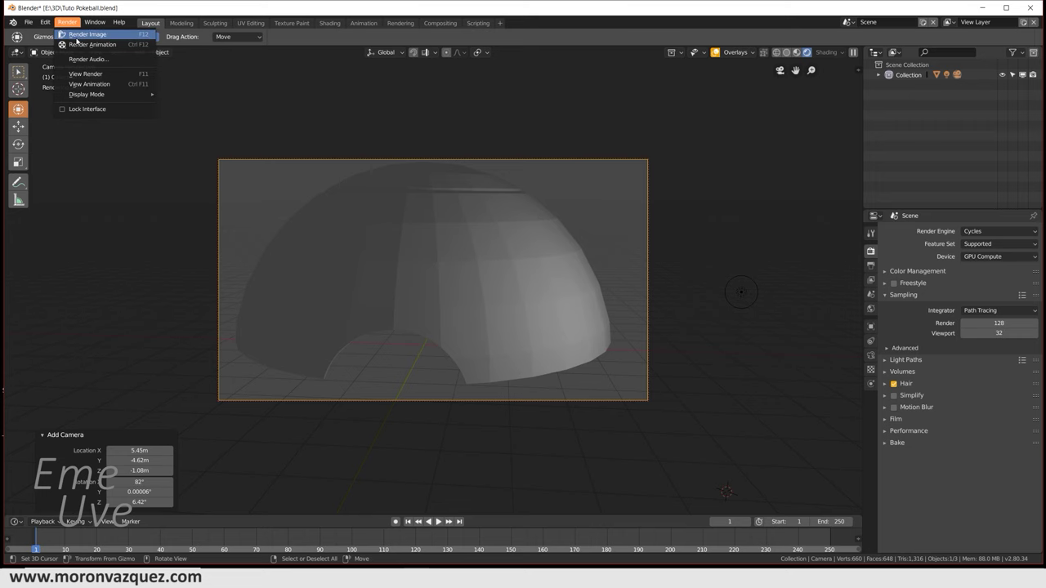
{"action": "left_click", "coordinate": [86, 34]}
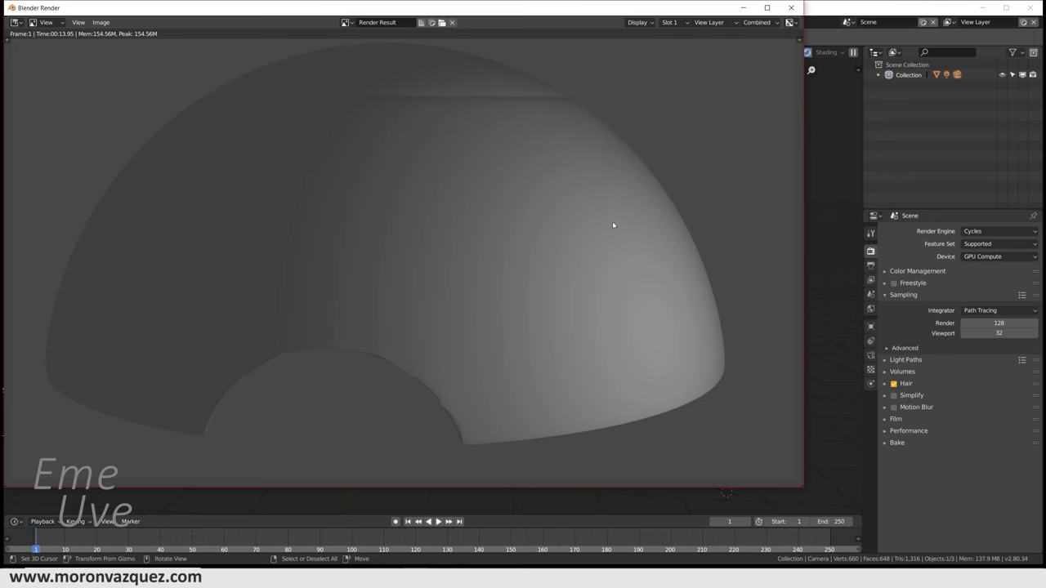
{"action": "left_click", "coordinate": [791, 8]}
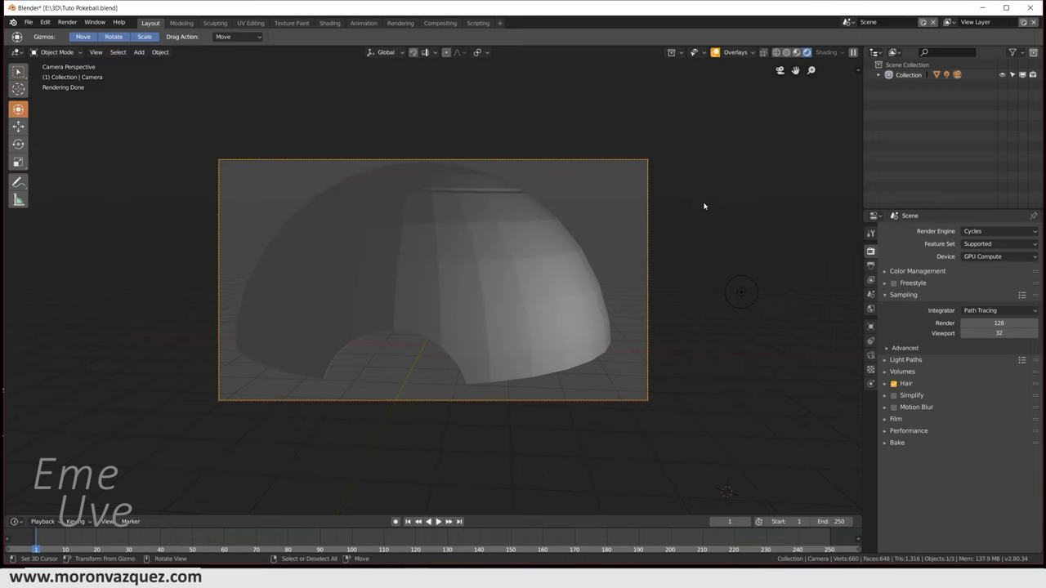
Step: Re-aim the camera at the dome from a more distant angle and switch to Solid shading
{"action": "mouse_move", "coordinate": [523, 299]}
{"action": "middle_mouse_down"}
{"action": "mouse_move", "coordinate": [512, 295]}
{"action": "mouse_move", "coordinate": [523, 298]}
{"action": "middle_mouse_up"}
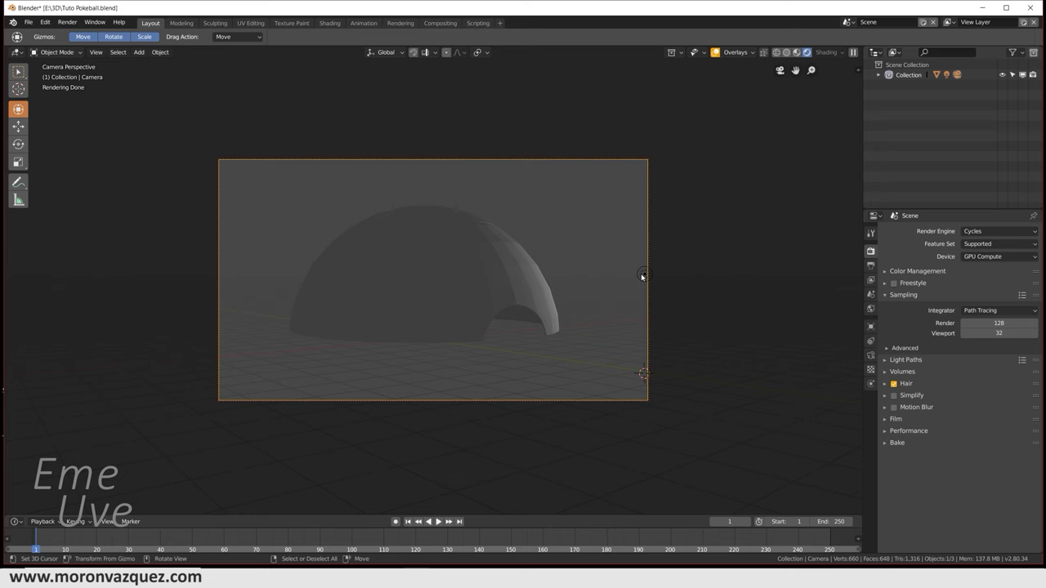
{"action": "left_click", "coordinate": [788, 53]}
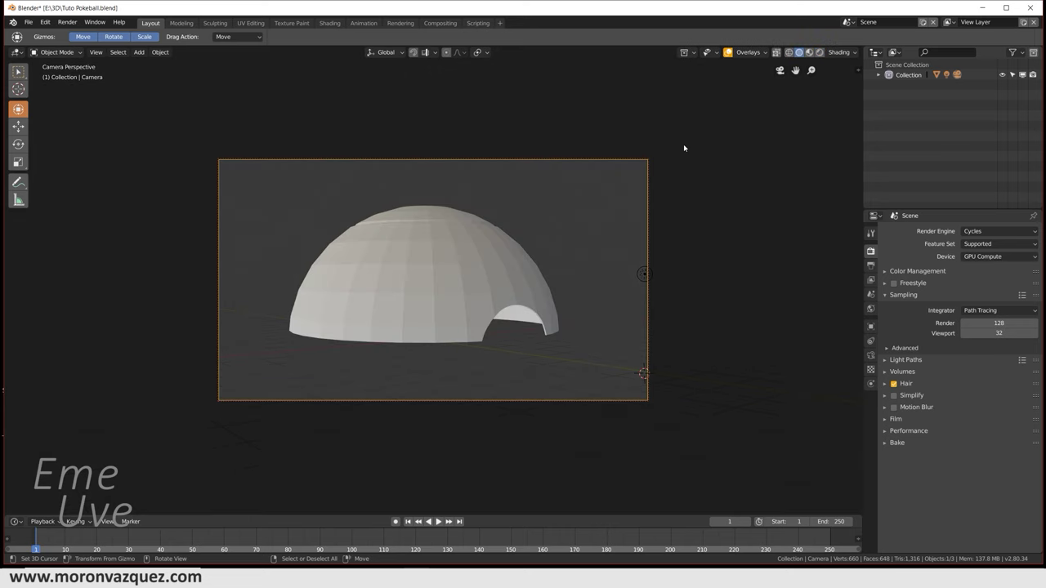
{"action": "middle_click_drag", "start_coordinate": [687, 240], "coordinate": [696, 237]}
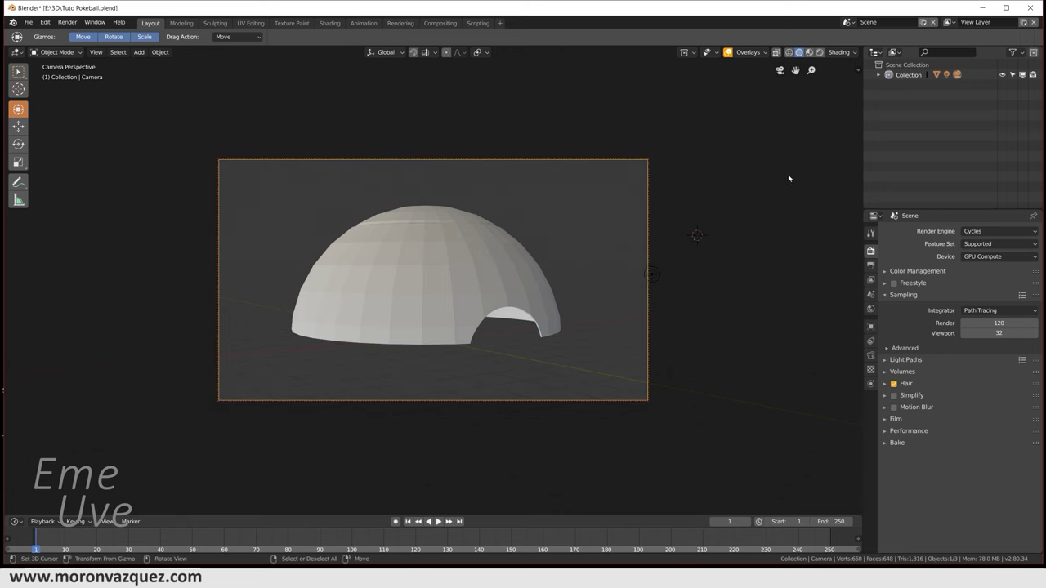
{"action": "key", "text": "n"}
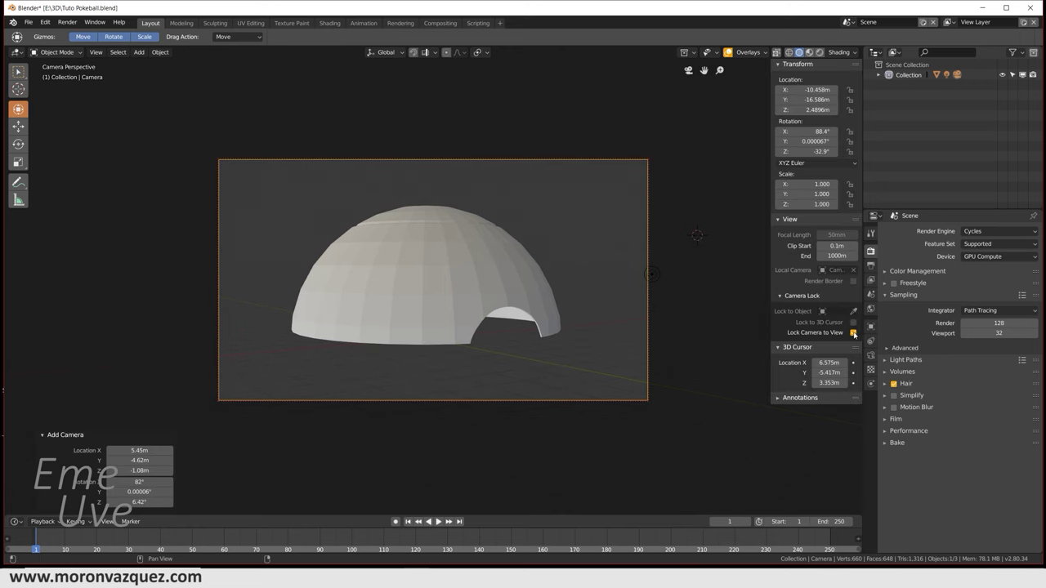
{"action": "key", "text": "n"}
Step: Leave the camera view and delete the point light
{"action": "scroll", "coordinate": [702, 248], "scroll_direction": "down", "scroll_amount": 4}
{"action": "scroll", "coordinate": [714, 250], "scroll_direction": "up", "scroll_amount": 3}
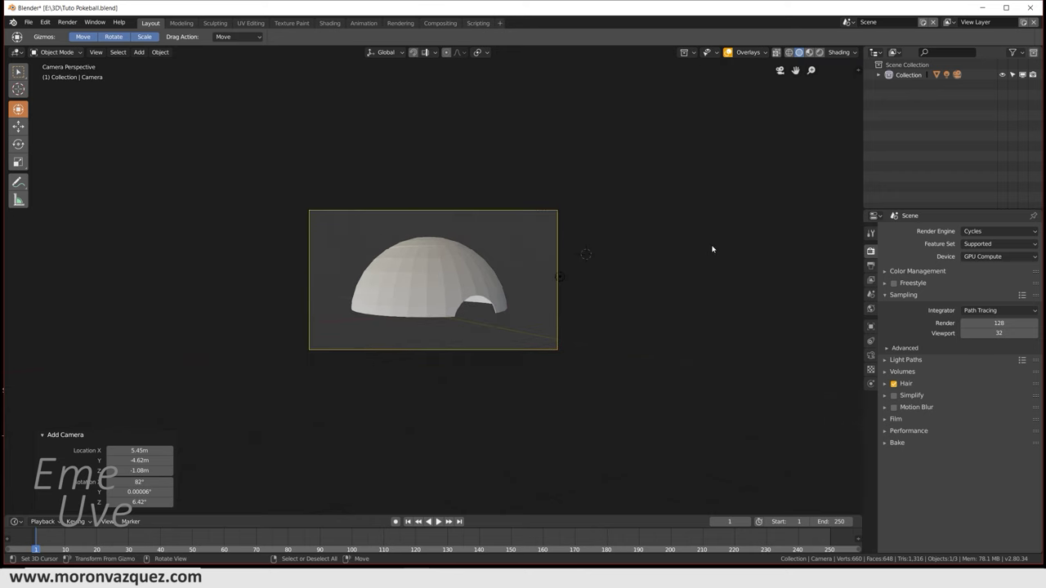
{"action": "mouse_move", "coordinate": [716, 251]}
{"action": "middle_mouse_down"}
{"action": "mouse_move", "coordinate": [688, 270]}
{"action": "mouse_move", "coordinate": [681, 254]}
{"action": "middle_mouse_up"}
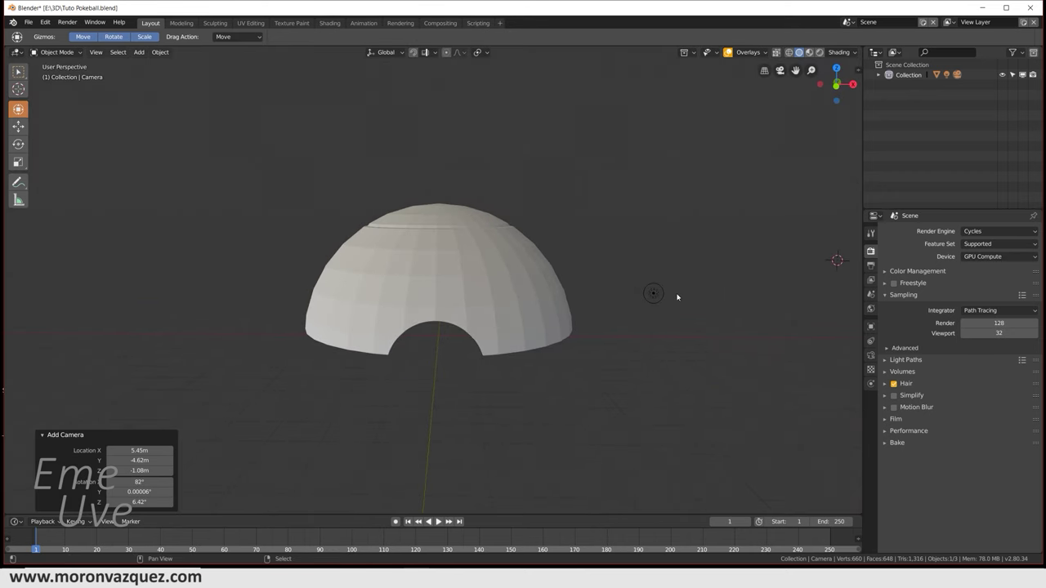
{"action": "left_click", "coordinate": [649, 270]}
{"action": "key", "text": "Delete"}
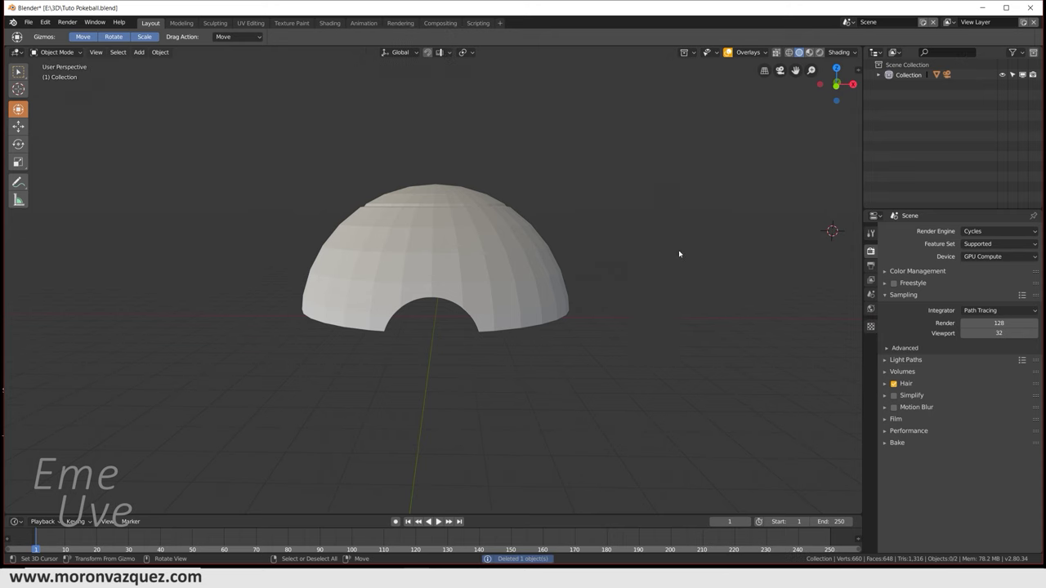
Step: Select the dome and show its modifier settings
{"action": "mouse_move", "coordinate": [488, 287]}
{"action": "middle_mouse_down"}
{"action": "mouse_move", "coordinate": [467, 249]}
{"action": "mouse_move", "coordinate": [482, 254]}
{"action": "middle_mouse_up"}
{"action": "left_click", "coordinate": [465, 245]}
{"action": "scroll", "coordinate": [460, 250], "scroll_direction": "up", "scroll_amount": 1}
{"action": "scroll", "coordinate": [488, 258], "scroll_direction": "up", "scroll_amount": 1}
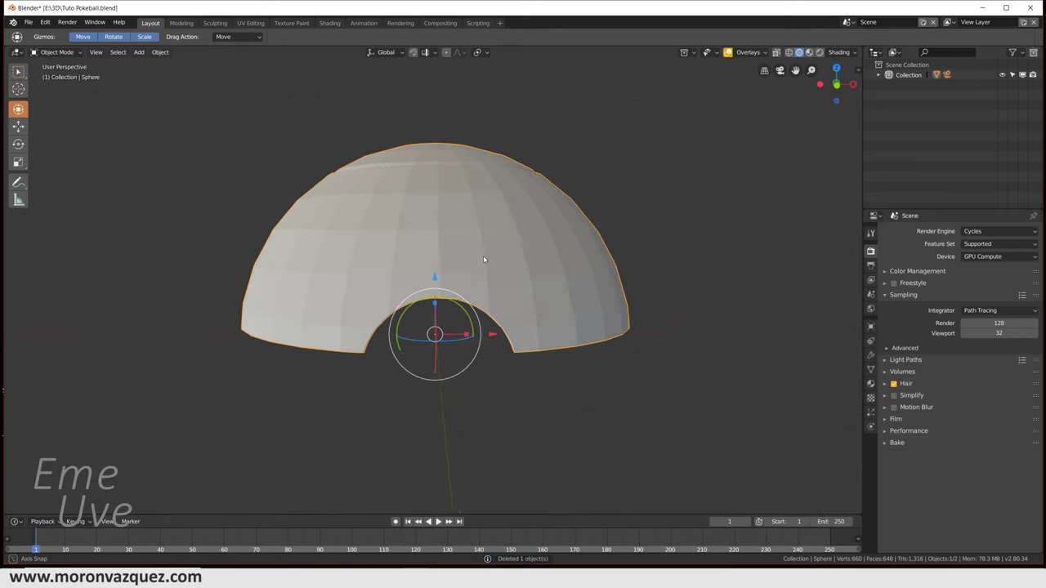
{"action": "left_click", "coordinate": [870, 355]}
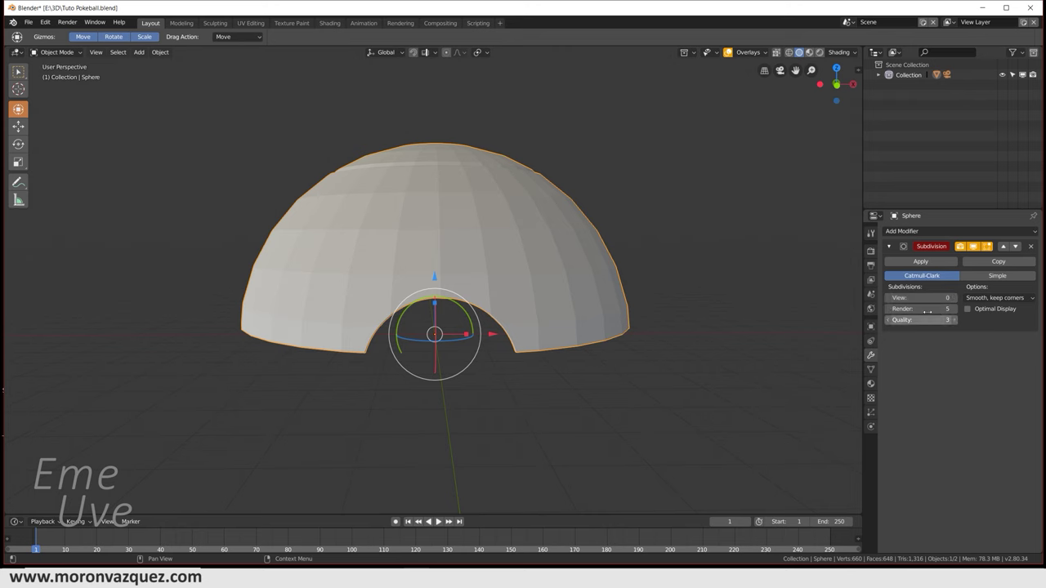
Step: Preview Subdivision viewport level 4, set it back to 0, then duplicate the dome
{"action": "left_click", "coordinate": [941, 298]}
{"action": "type", "text": "4"}
{"action": "key", "text": "Return"}
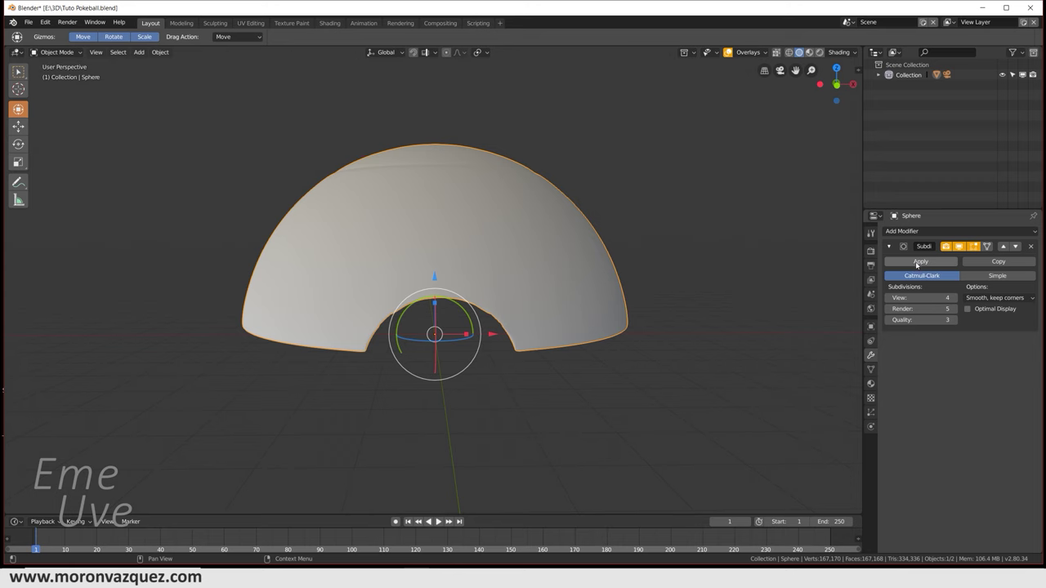
{"action": "triple_click", "coordinate": [888, 298]}
{"action": "left_click", "coordinate": [888, 298]}
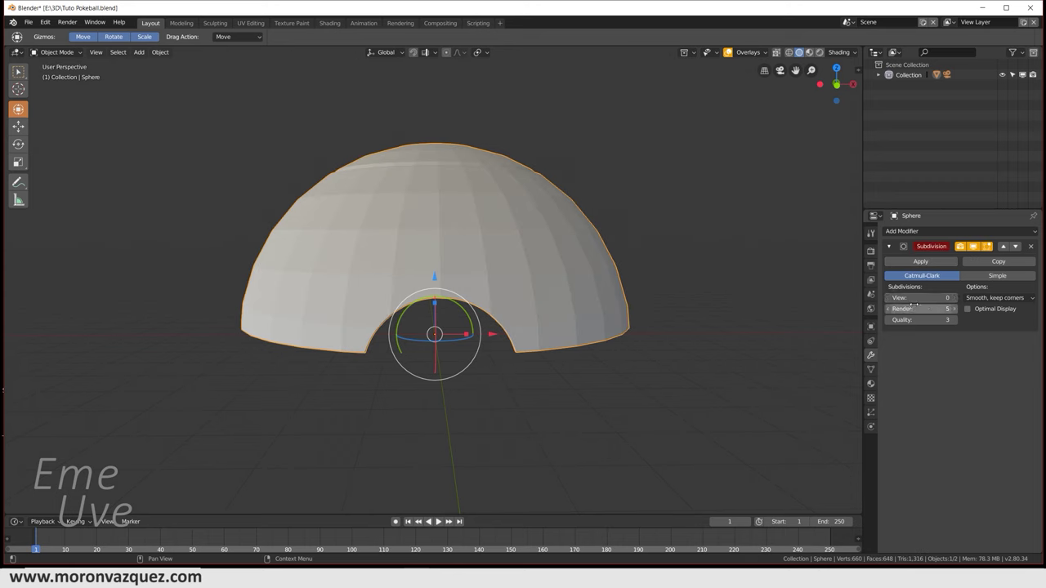
{"action": "left_click_drag", "start_coordinate": [913, 309], "coordinate": [949, 309]}
{"action": "mouse_move", "coordinate": [639, 388]}
{"action": "middle_mouse_down"}
{"action": "mouse_move", "coordinate": [696, 365]}
{"action": "mouse_move", "coordinate": [561, 271]}
{"action": "middle_mouse_up"}
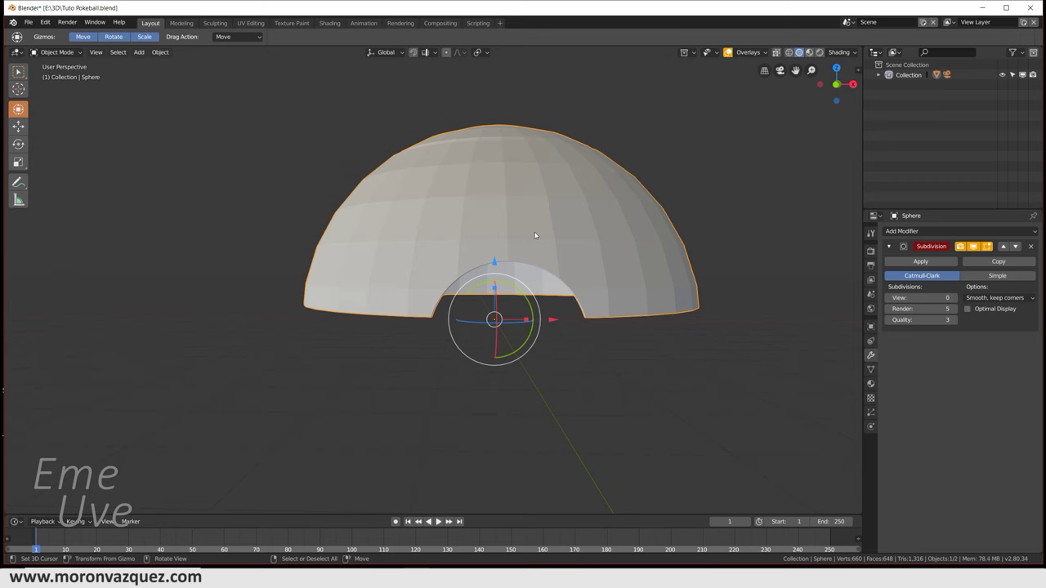
{"action": "key", "text": "shift+d"}
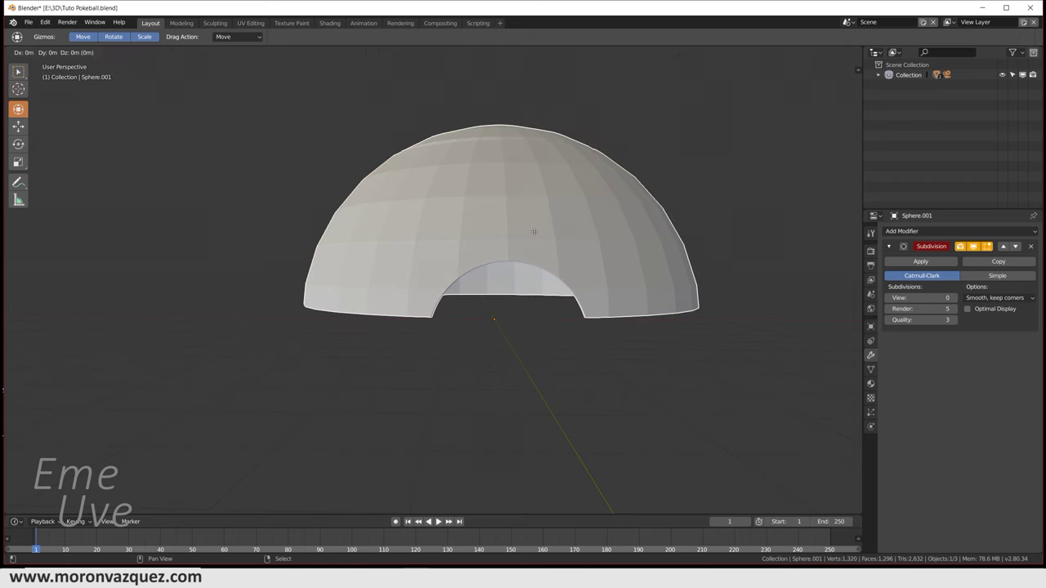
Step: Keep the duplicated dome in place and rotate it 180° around Y to form the lower half
{"action": "right_click", "coordinate": [535, 235]}
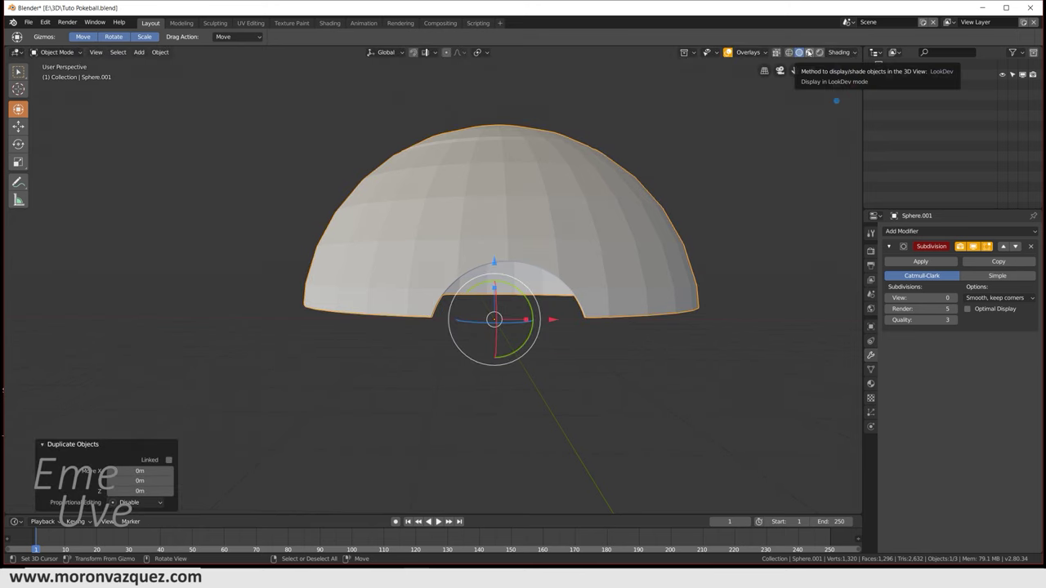
{"action": "middle_click_drag", "start_coordinate": [647, 240], "coordinate": [660, 250]}
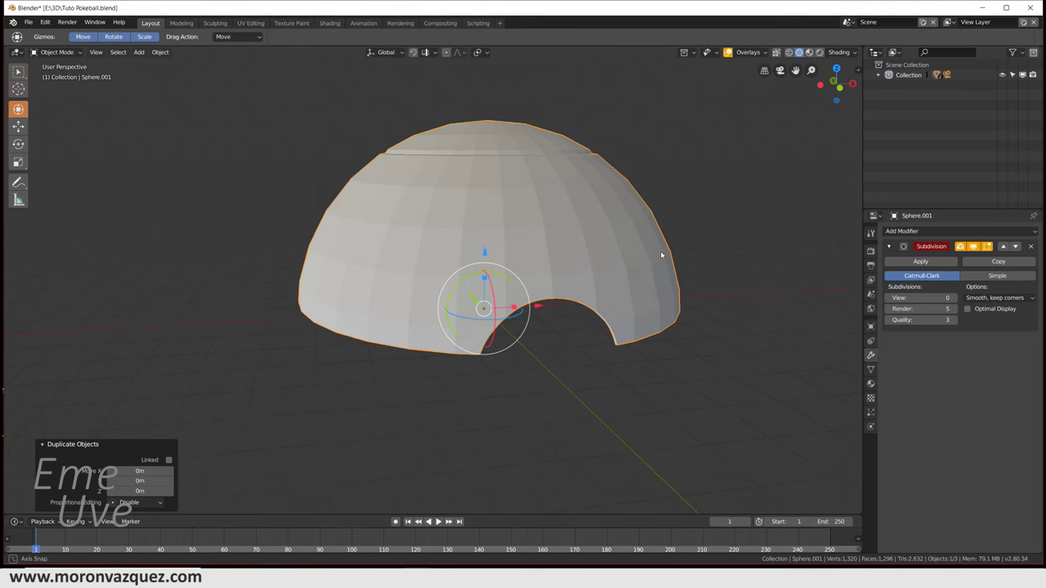
{"action": "key", "text": "r"}
{"action": "type", "text": "y"}
{"action": "type", "text": "180"}
{"action": "mouse_move", "coordinate": [660, 254]}
{"action": "middle_mouse_down"}
{"action": "mouse_move", "coordinate": [715, 336]}
{"action": "mouse_move", "coordinate": [650, 306]}
{"action": "mouse_move", "coordinate": [654, 334]}
{"action": "middle_mouse_up"}
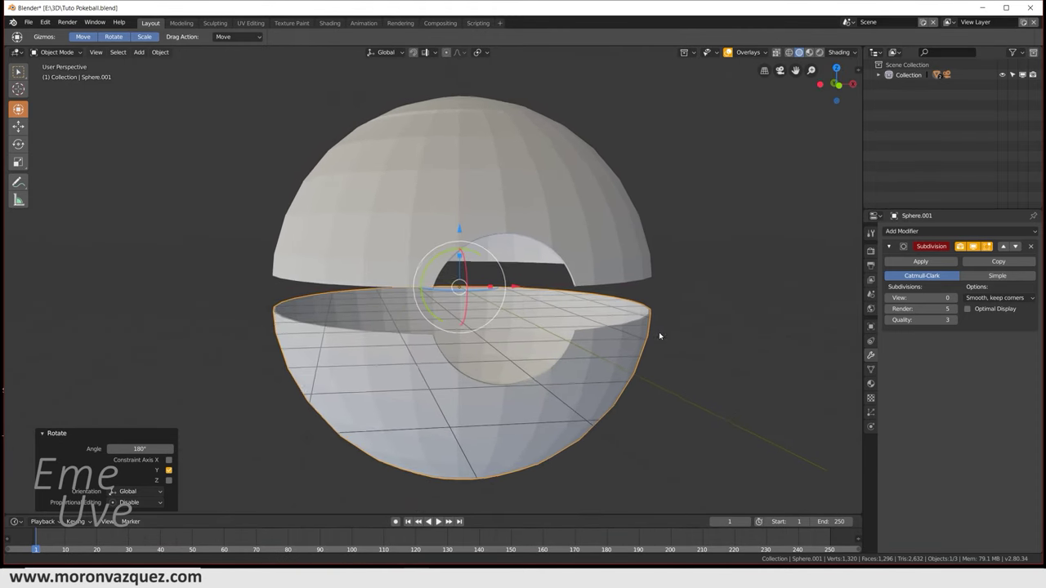
{"action": "middle_click_drag", "start_coordinate": [554, 318], "coordinate": [558, 318]}
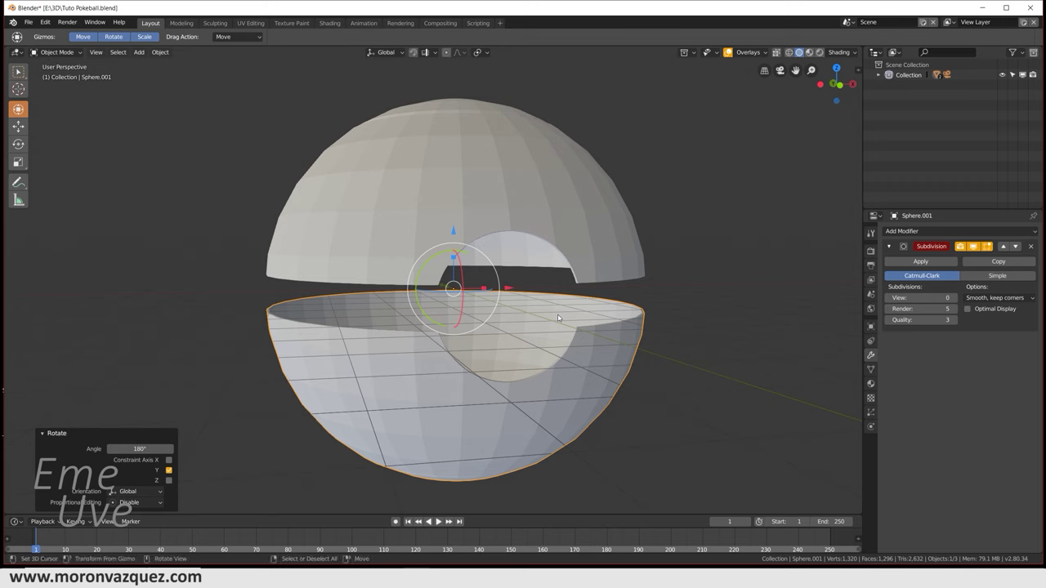
{"action": "key", "text": "shift+a"}
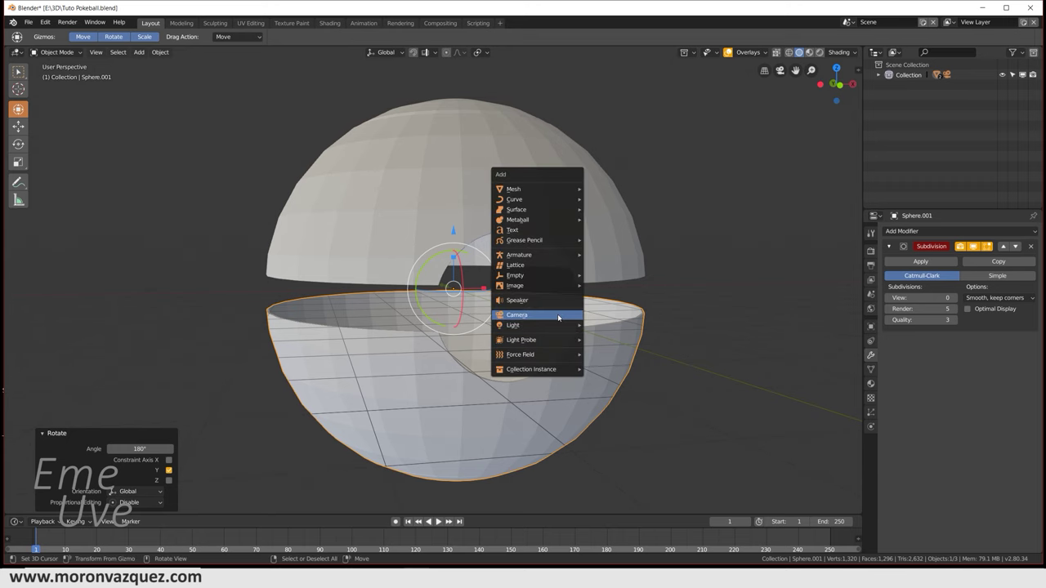
{"action": "mouse_move", "coordinate": [531, 189]}
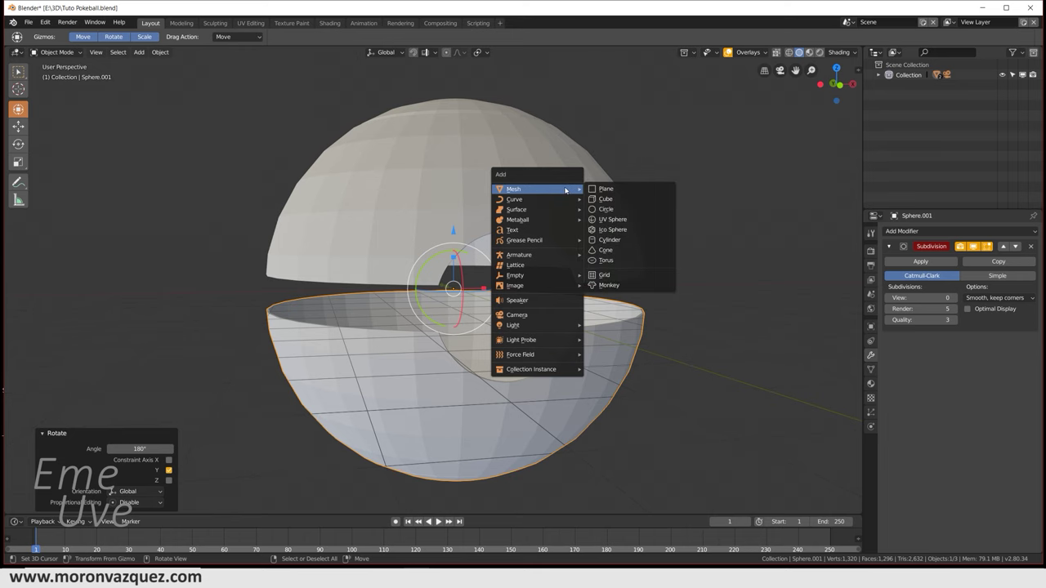
Step: Add a UV sphere and clear its location to the Pokéball's centre
{"action": "left_click", "coordinate": [613, 220]}
{"action": "scroll", "coordinate": [609, 243], "scroll_direction": "up", "scroll_amount": 2}
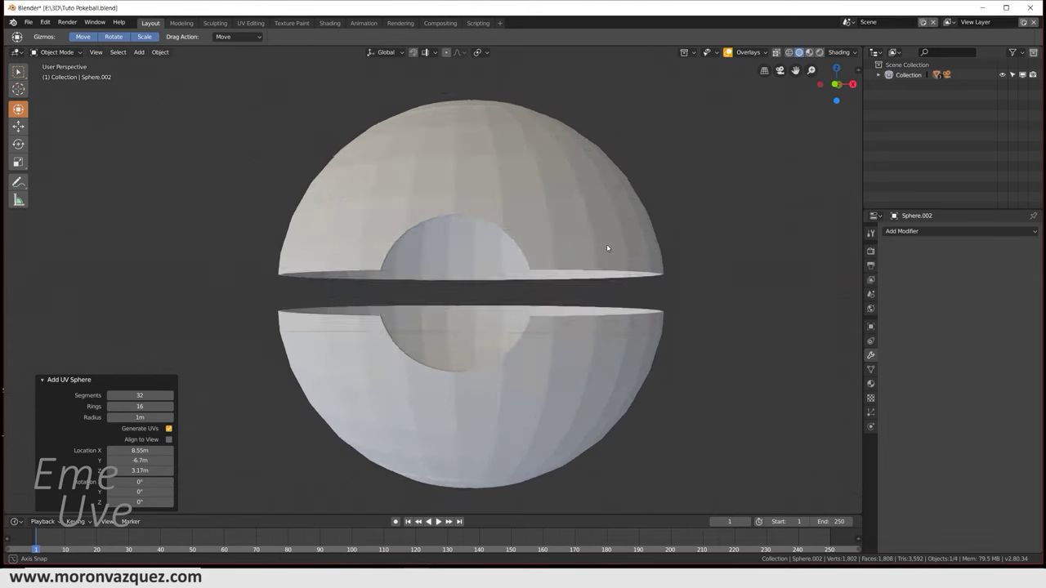
{"action": "scroll", "coordinate": [617, 244], "scroll_direction": "down", "scroll_amount": 5}
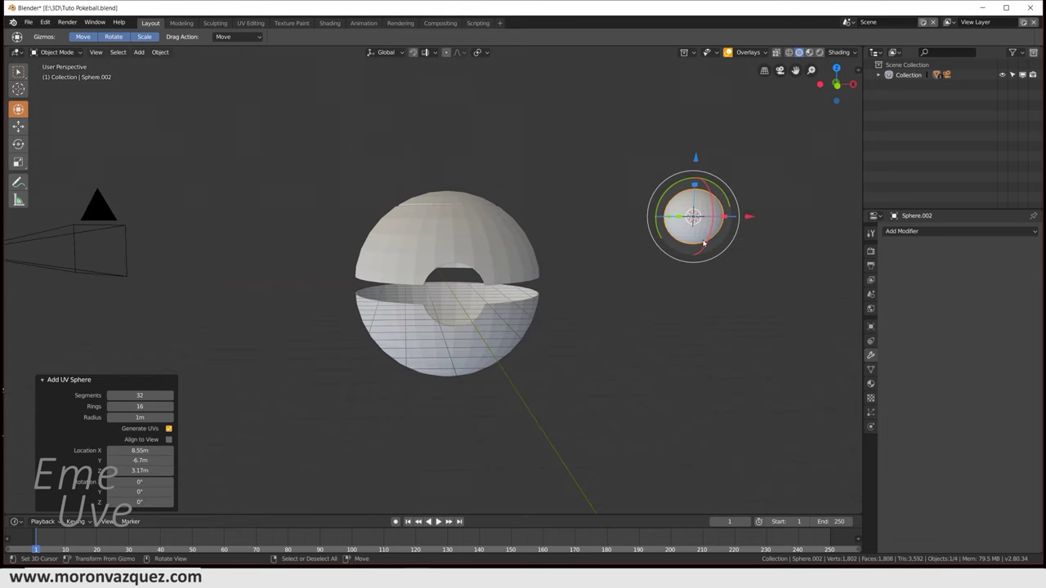
{"action": "mouse_move", "coordinate": [703, 237]}
{"action": "middle_mouse_down"}
{"action": "mouse_move", "coordinate": [678, 233]}
{"action": "mouse_move", "coordinate": [689, 275]}
{"action": "mouse_move", "coordinate": [618, 271]}
{"action": "middle_mouse_up"}
{"action": "scroll", "coordinate": [698, 278], "scroll_direction": "up", "scroll_amount": 1}
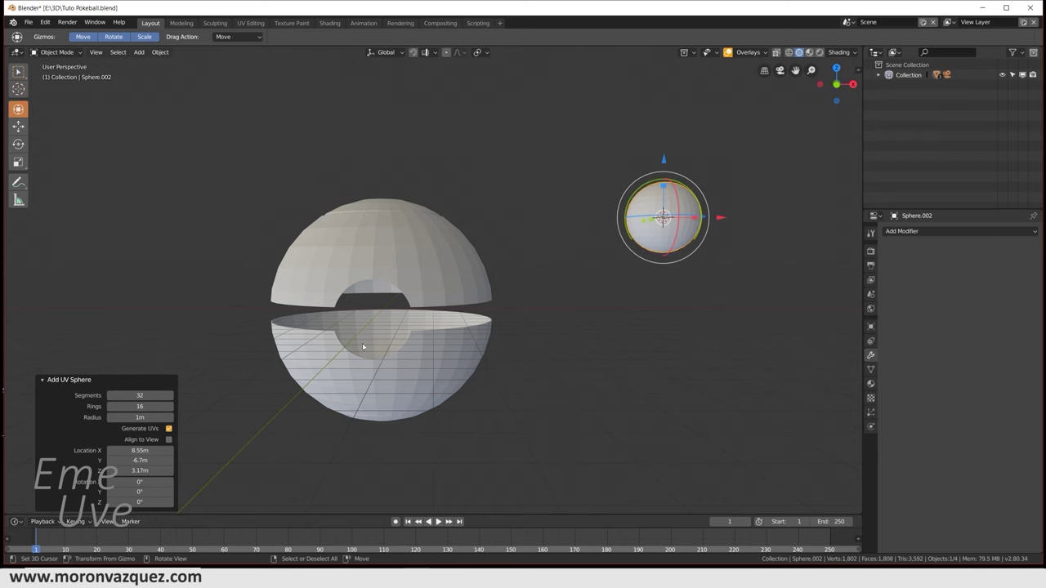
{"action": "middle_click_drag", "start_coordinate": [663, 253], "coordinate": [662, 266]}
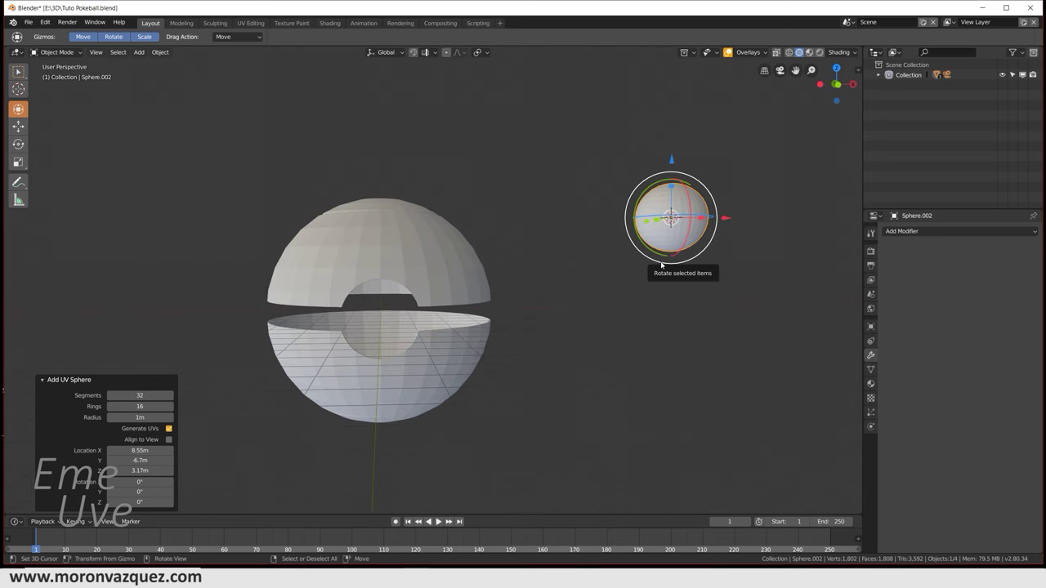
{"action": "key", "text": "alt+g"}
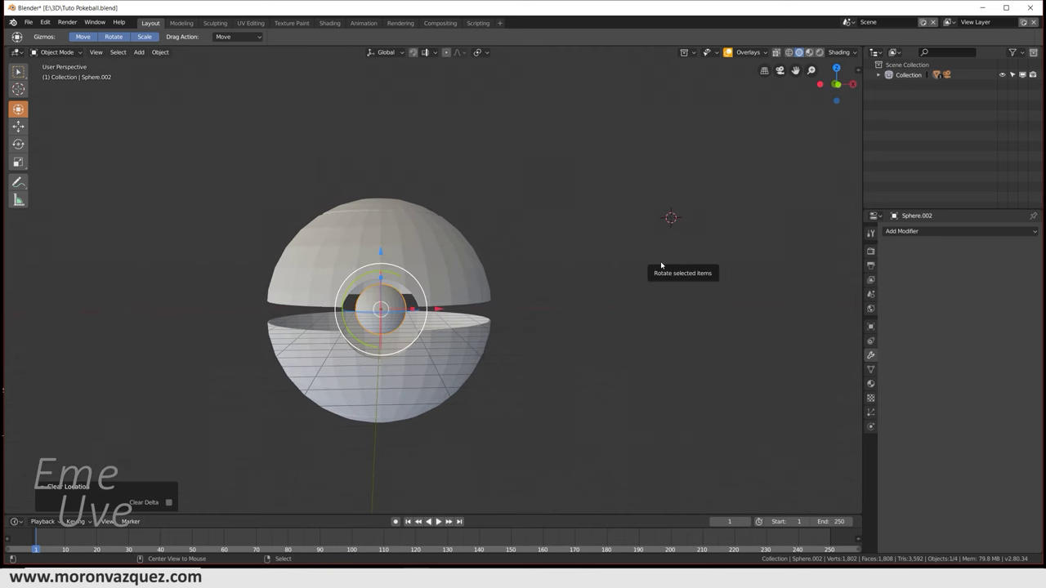
Step: Scale the sphere by 4.292, then by 1.008, so it just encloses both halves
{"action": "mouse_move", "coordinate": [542, 311]}
{"action": "middle_mouse_down"}
{"action": "mouse_move", "coordinate": [635, 300]}
{"action": "mouse_move", "coordinate": [512, 308]}
{"action": "mouse_move", "coordinate": [547, 333]}
{"action": "middle_mouse_up"}
{"action": "scroll", "coordinate": [547, 334], "scroll_direction": "up", "scroll_amount": 2}
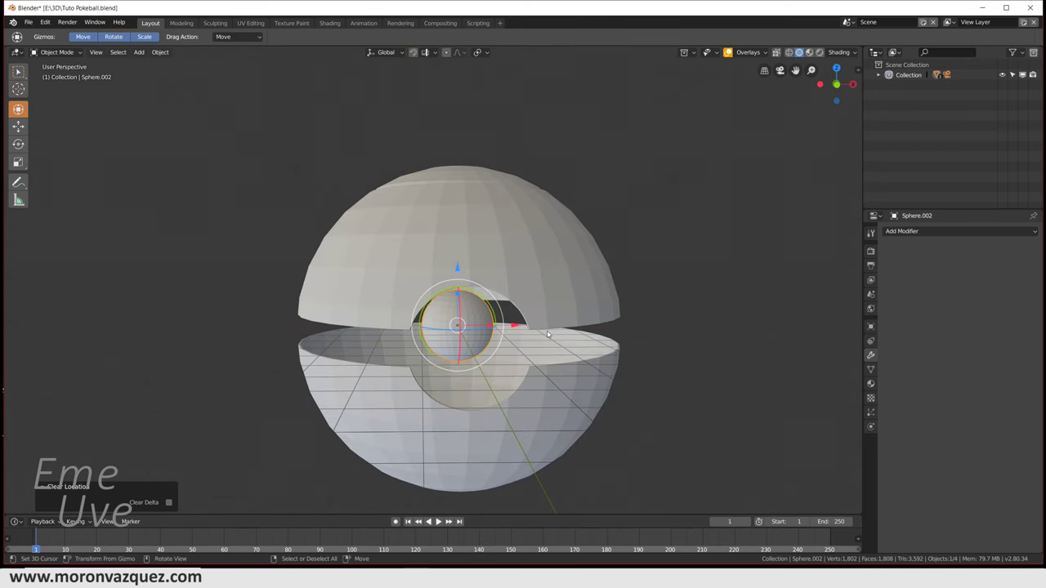
{"action": "key", "text": "s"}
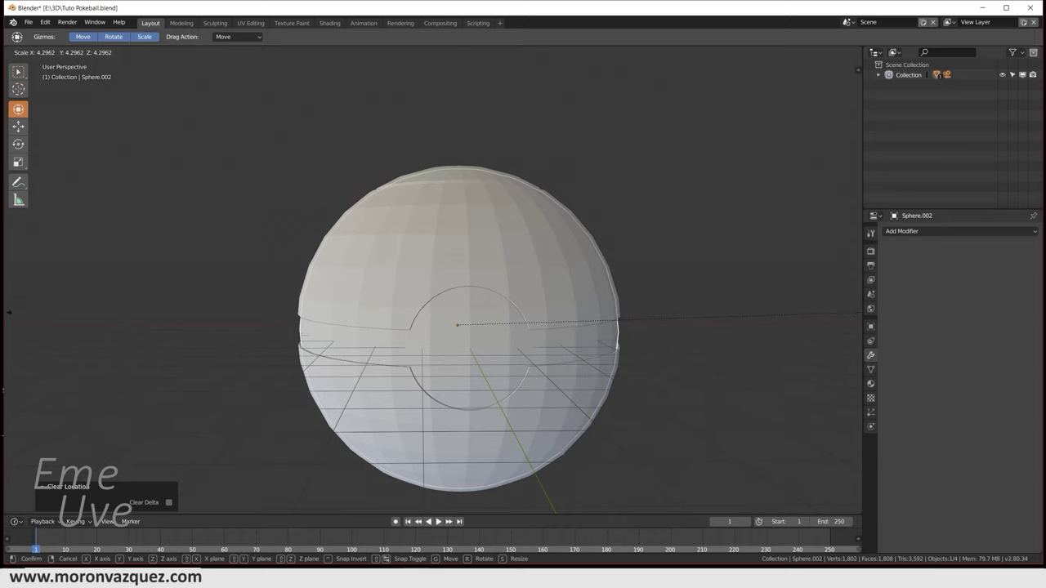
{"action": "left_click", "coordinate": [856, 314]}
{"action": "mouse_move", "coordinate": [787, 334]}
{"action": "middle_mouse_down"}
{"action": "mouse_move", "coordinate": [811, 339]}
{"action": "mouse_move", "coordinate": [801, 379]}
{"action": "mouse_move", "coordinate": [810, 367]}
{"action": "mouse_move", "coordinate": [773, 322]}
{"action": "mouse_move", "coordinate": [776, 292]}
{"action": "mouse_move", "coordinate": [789, 335]}
{"action": "mouse_move", "coordinate": [701, 334]}
{"action": "mouse_move", "coordinate": [791, 339]}
{"action": "middle_mouse_up"}
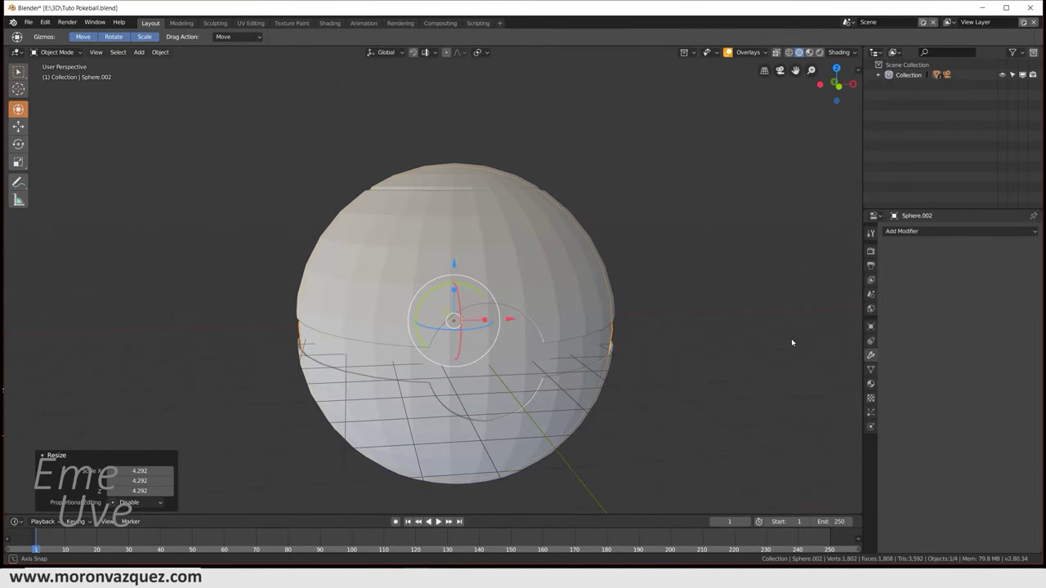
{"action": "scroll", "coordinate": [699, 353], "scroll_direction": "up", "scroll_amount": 5}
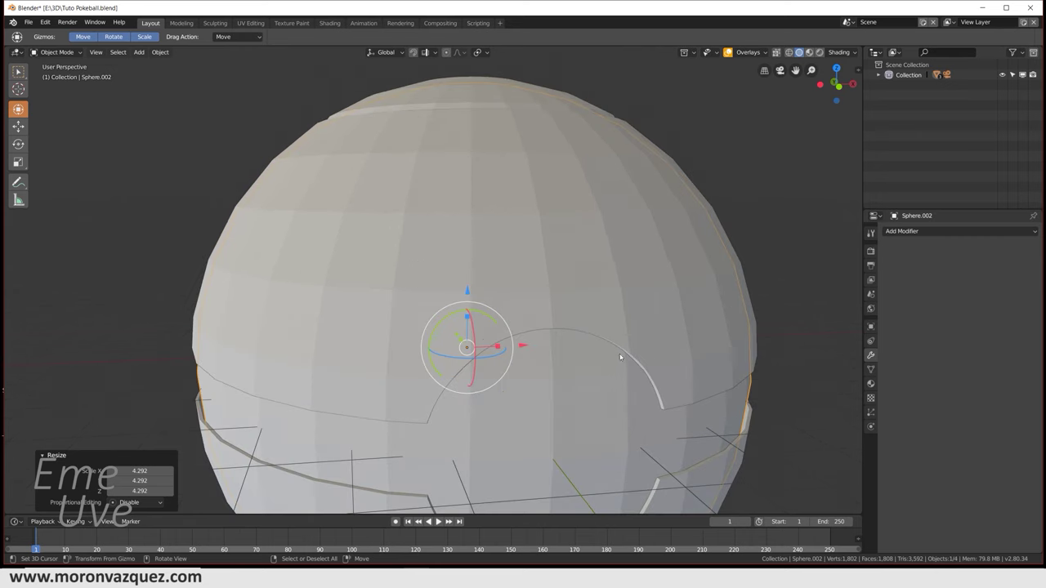
{"action": "middle_click_drag", "start_coordinate": [698, 353], "coordinate": [433, 370]}
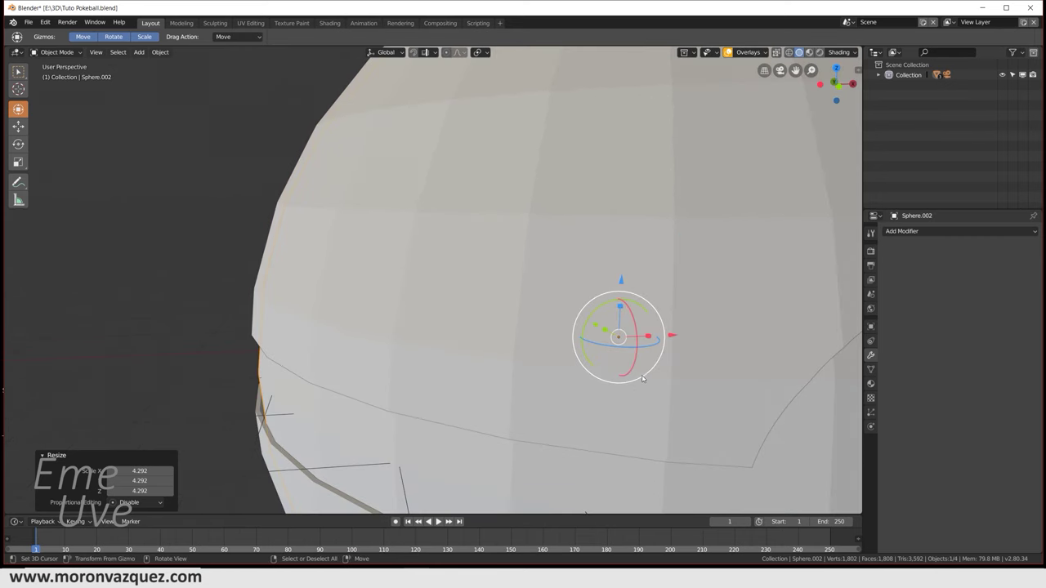
{"action": "key", "text": "s"}
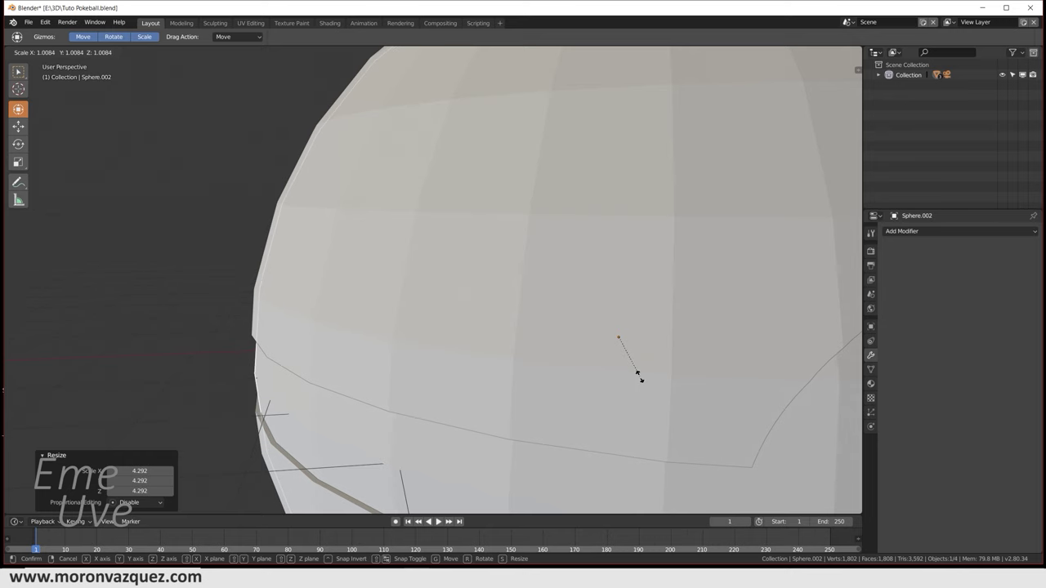
{"action": "left_click", "coordinate": [641, 375]}
Step: Save the blend file from the File menu
{"action": "scroll", "coordinate": [639, 377], "scroll_direction": "down", "scroll_amount": 2}
{"action": "scroll", "coordinate": [587, 417], "scroll_direction": "down", "scroll_amount": 2}
{"action": "scroll", "coordinate": [586, 416], "scroll_direction": "down", "scroll_amount": 2}
{"action": "scroll", "coordinate": [587, 417], "scroll_direction": "down", "scroll_amount": 1}
{"action": "scroll", "coordinate": [621, 429], "scroll_direction": "down", "scroll_amount": 3}
{"action": "mouse_move", "coordinate": [662, 444]}
{"action": "middle_mouse_down"}
{"action": "mouse_move", "coordinate": [630, 390]}
{"action": "mouse_move", "coordinate": [611, 381]}
{"action": "mouse_move", "coordinate": [639, 384]}
{"action": "middle_mouse_up"}
{"action": "left_click", "coordinate": [29, 22]}
{"action": "left_click", "coordinate": [47, 102]}
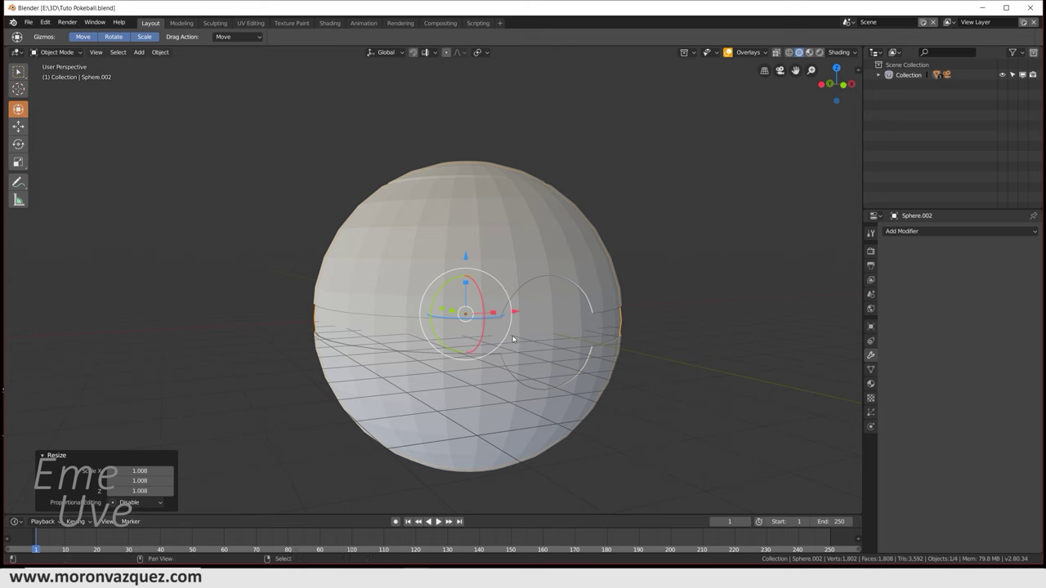
{"action": "key", "text": "shift+a"}
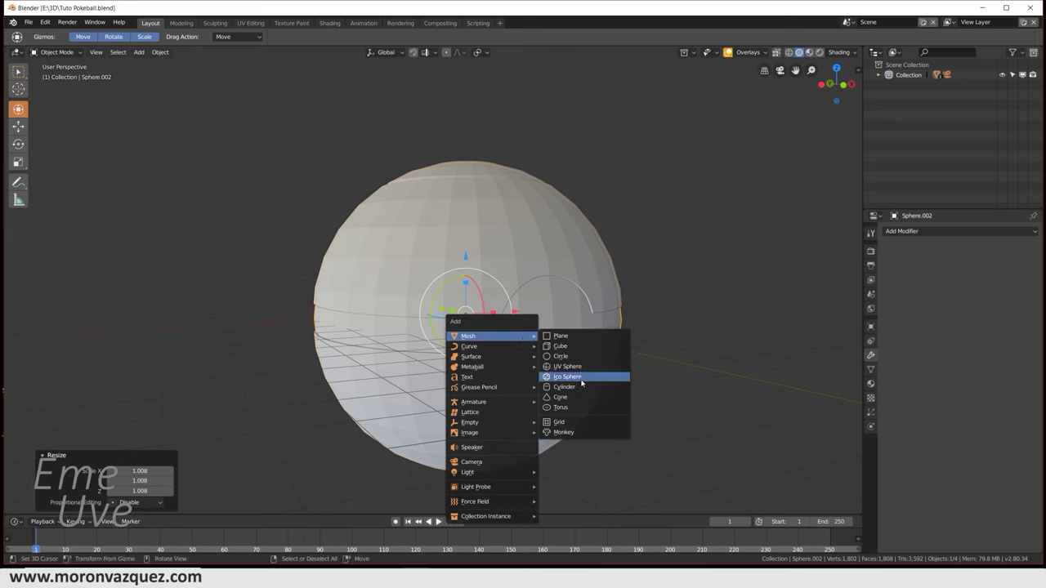
Step: Add a cylinder, clear its location to the origin, and rotate it 90° on X
{"action": "left_click", "coordinate": [581, 390]}
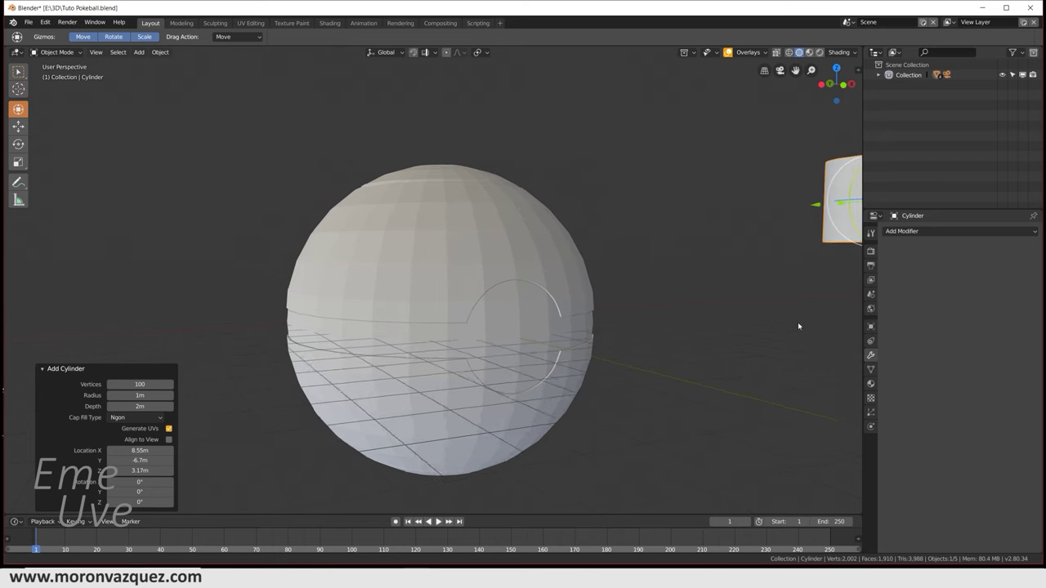
{"action": "middle_click_drag", "start_coordinate": [655, 358], "coordinate": [716, 340]}
{"action": "left_click", "coordinate": [392, 352]}
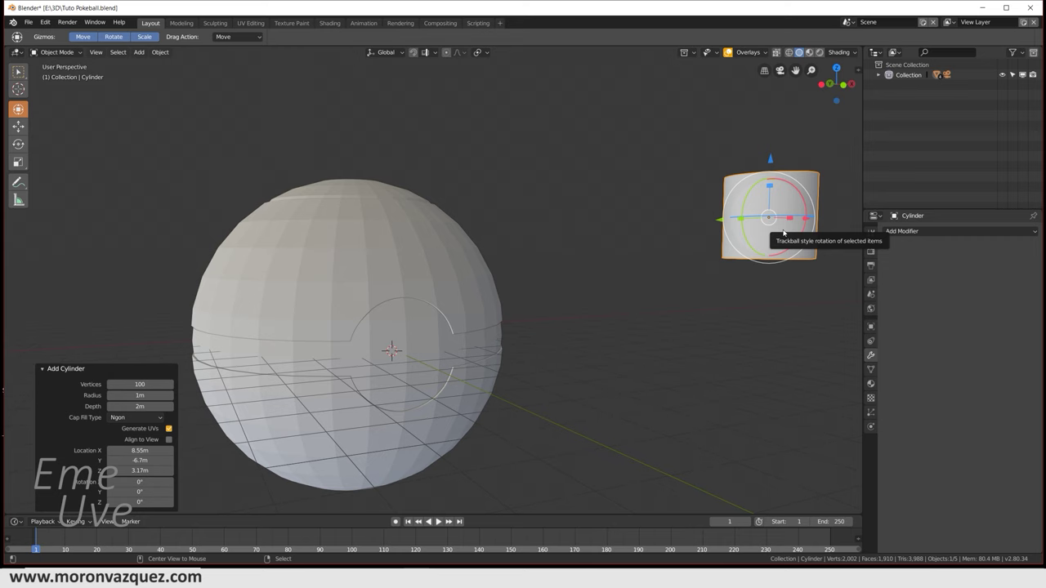
{"action": "key", "text": "alt+g"}
{"action": "mouse_move", "coordinate": [528, 293]}
{"action": "middle_mouse_down"}
{"action": "mouse_move", "coordinate": [518, 303]}
{"action": "mouse_move", "coordinate": [528, 308]}
{"action": "middle_mouse_up"}
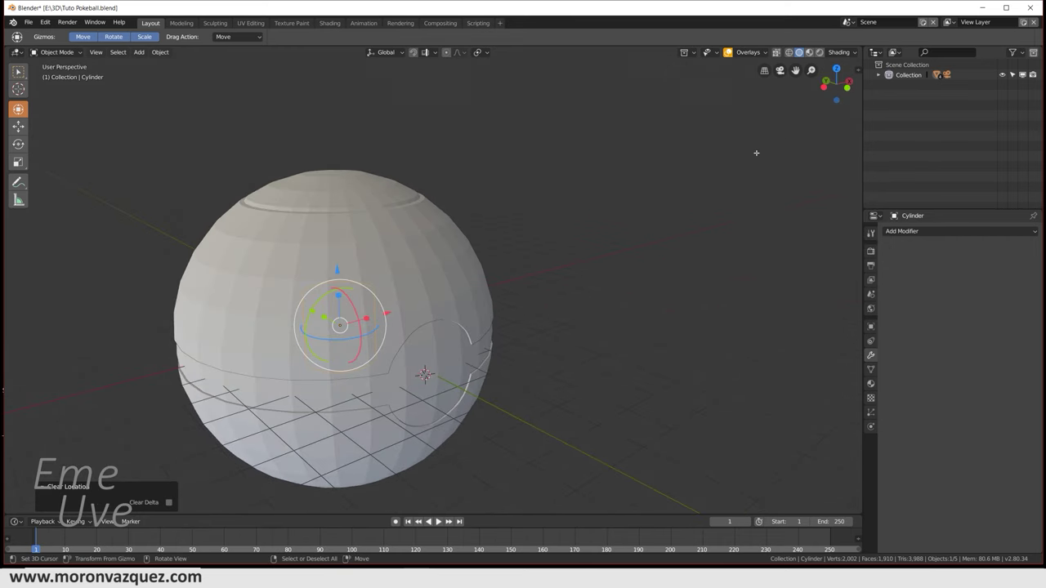
{"action": "key", "text": "r"}
{"action": "type", "text": "x"}
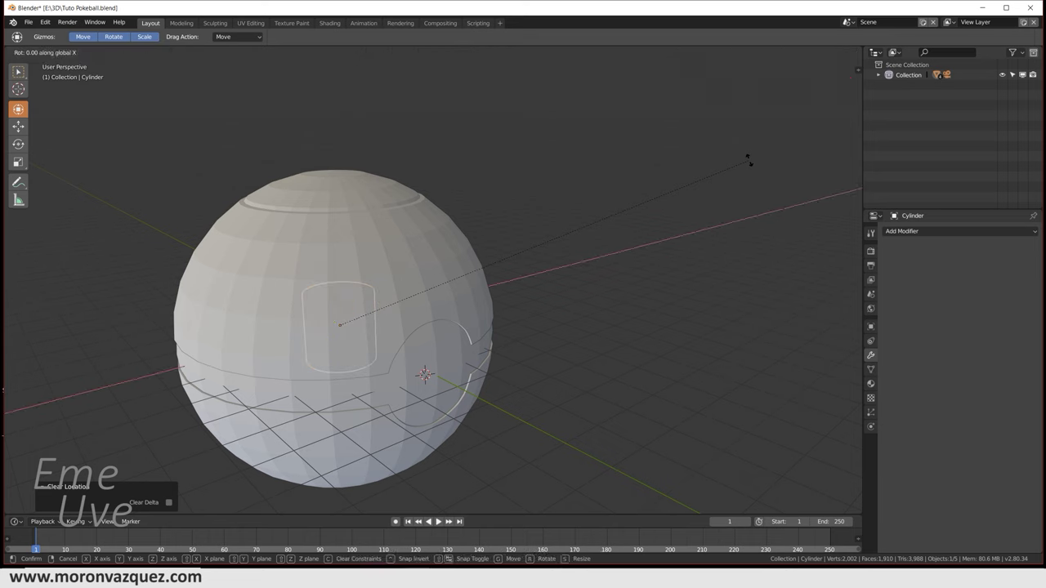
{"action": "type", "text": "90"}
{"action": "key", "text": "Return"}
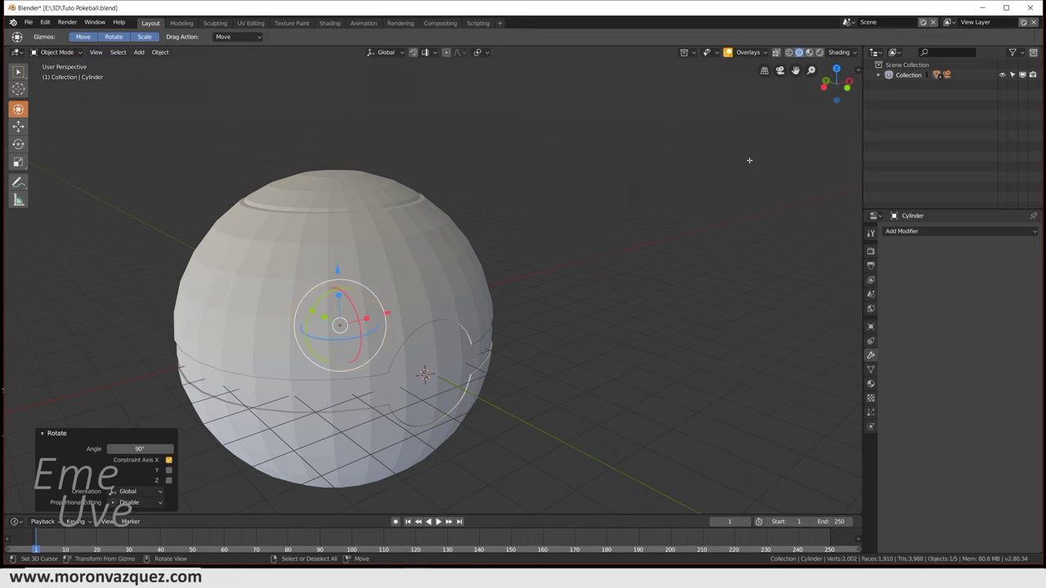
Step: Move the cylinder forward along Y in front of the sphere
{"action": "key", "text": "g"}
{"action": "key", "text": "x"}
{"action": "key", "text": "y"}
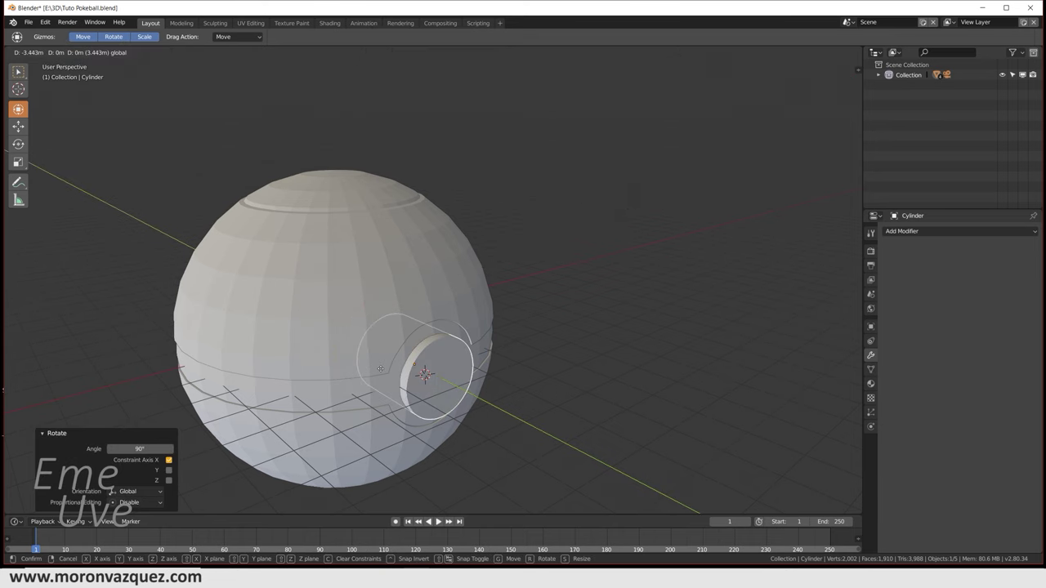
{"action": "left_click", "coordinate": [526, 406]}
{"action": "scroll", "coordinate": [546, 421], "scroll_direction": "up", "scroll_amount": 3}
{"action": "mouse_move", "coordinate": [547, 421]}
{"action": "middle_mouse_down"}
{"action": "mouse_move", "coordinate": [518, 275]}
{"action": "mouse_move", "coordinate": [543, 273]}
{"action": "mouse_move", "coordinate": [490, 282]}
{"action": "middle_mouse_up"}
Step: Shrink the cylinder to 0.548 and readjust its position along Y
{"action": "key", "text": "g"}
{"action": "key", "text": "s"}
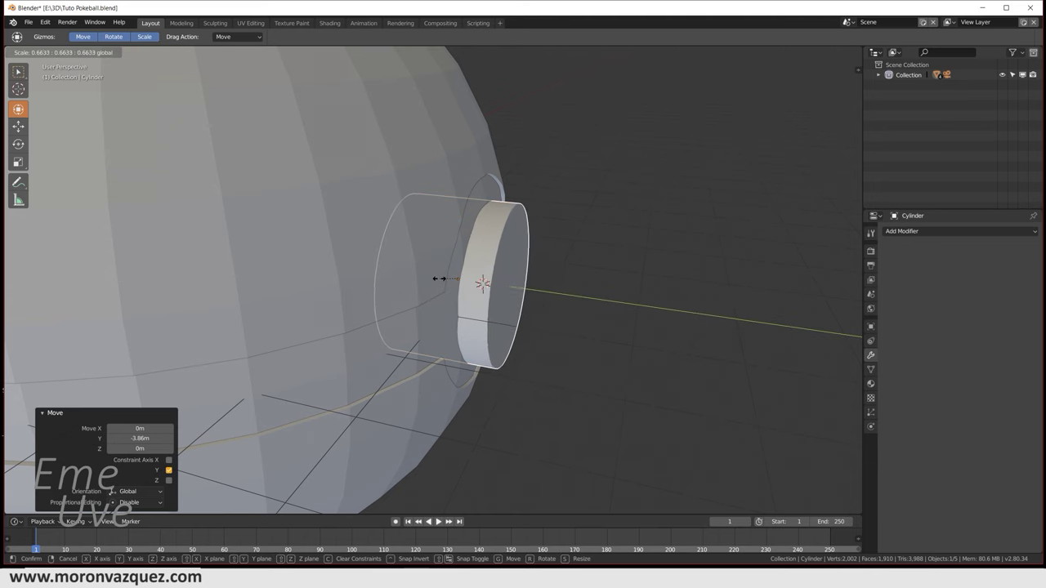
{"action": "left_click", "coordinate": [414, 273]}
{"action": "key", "text": "g"}
{"action": "key", "text": "y"}
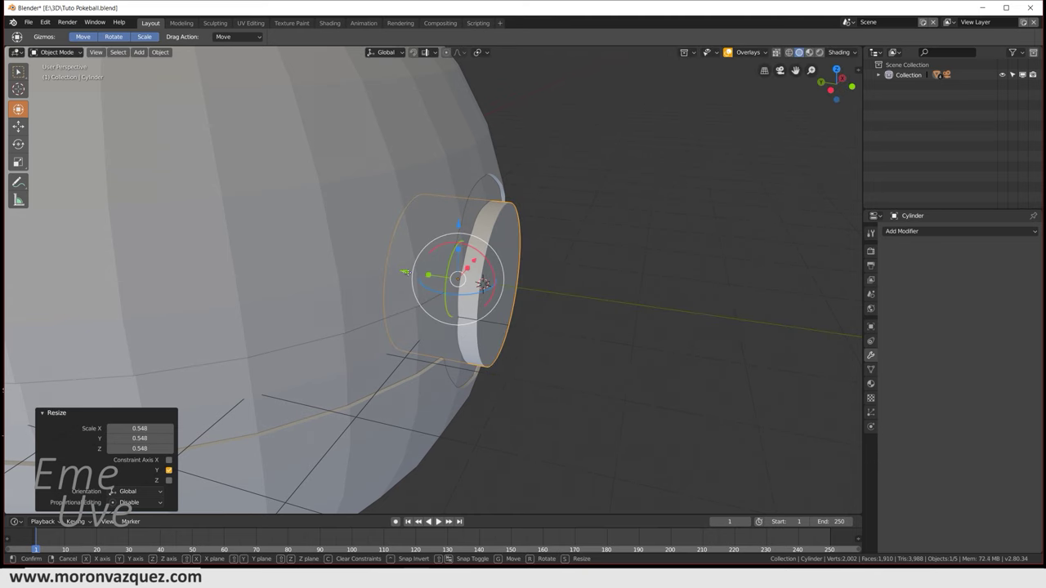
{"action": "left_click", "coordinate": [606, 312]}
{"action": "scroll", "coordinate": [607, 312], "scroll_direction": "up", "scroll_amount": 2}
{"action": "mouse_move", "coordinate": [606, 312]}
{"action": "middle_mouse_down"}
{"action": "mouse_move", "coordinate": [539, 294]}
{"action": "mouse_move", "coordinate": [438, 243]}
{"action": "middle_mouse_up"}
{"action": "left_click", "coordinate": [57, 51]}
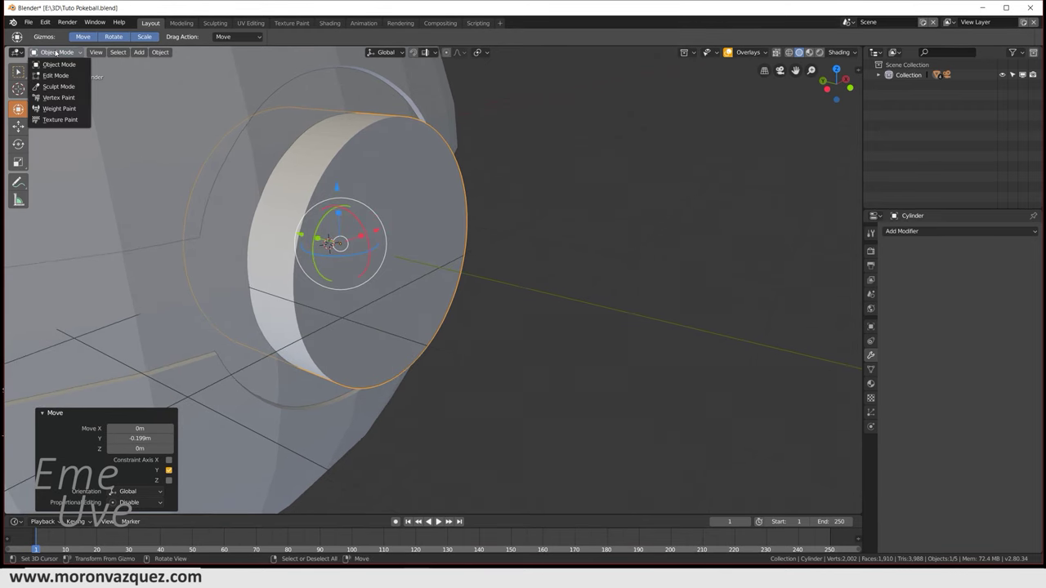
Step: In Edit Mode with face select, select the cylinder's front face
{"action": "left_click", "coordinate": [55, 75]}
{"action": "mouse_move", "coordinate": [427, 236]}
{"action": "middle_mouse_down"}
{"action": "mouse_move", "coordinate": [514, 268]}
{"action": "mouse_move", "coordinate": [465, 260]}
{"action": "middle_mouse_up"}
{"action": "scroll", "coordinate": [465, 260], "scroll_direction": "up", "scroll_amount": 2}
{"action": "scroll", "coordinate": [523, 274], "scroll_direction": "up", "scroll_amount": 2}
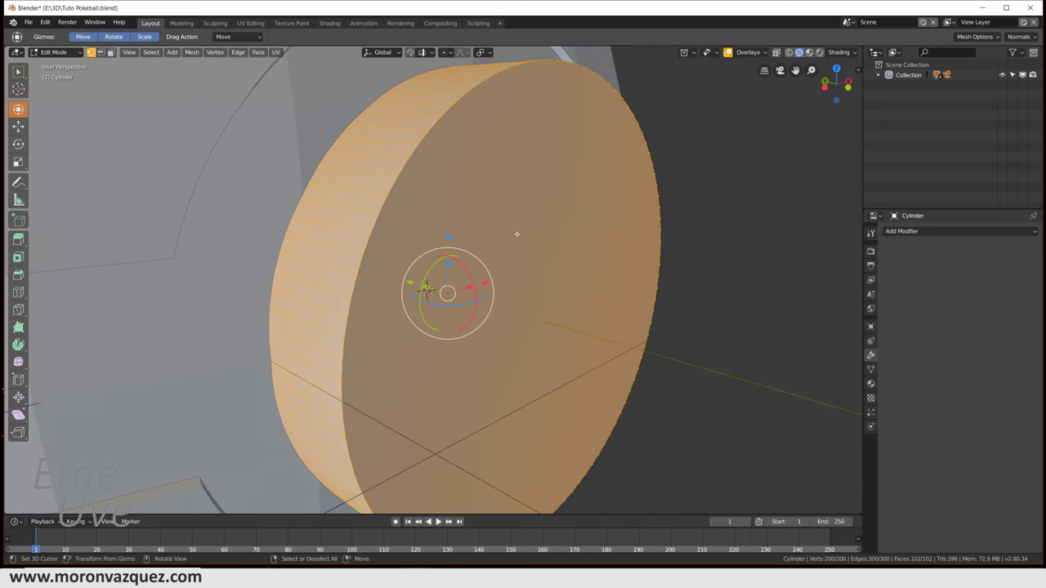
{"action": "mouse_move", "coordinate": [499, 244]}
{"action": "middle_mouse_down"}
{"action": "mouse_move", "coordinate": [602, 277]}
{"action": "mouse_move", "coordinate": [548, 286]}
{"action": "middle_mouse_up"}
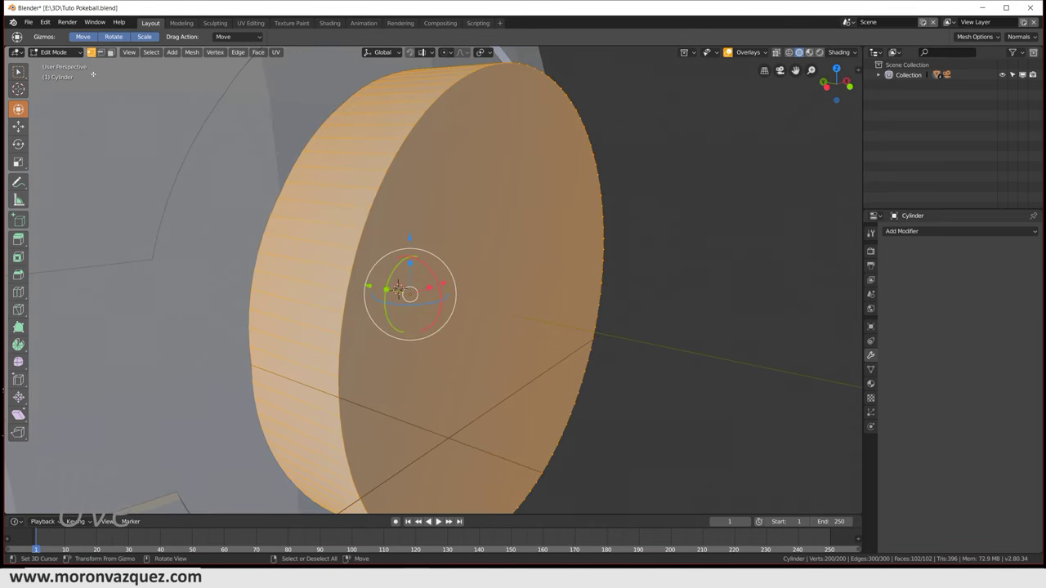
{"action": "left_click", "coordinate": [110, 52]}
{"action": "left_click", "coordinate": [482, 250]}
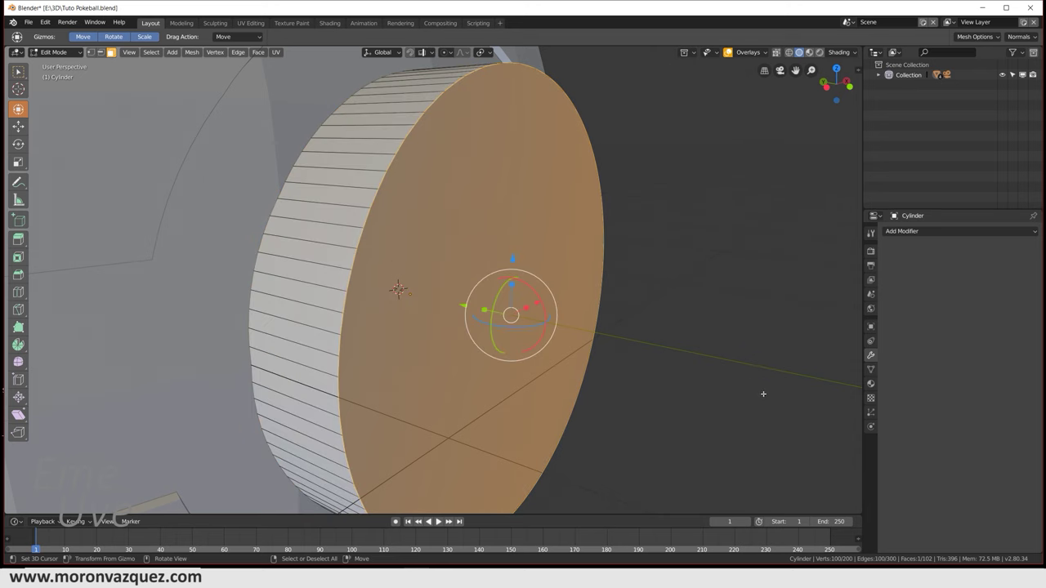
Step: Extrude the front face, scale it to 0.968, and push it slightly inward
{"action": "key", "text": "e"}
{"action": "key", "text": "s"}
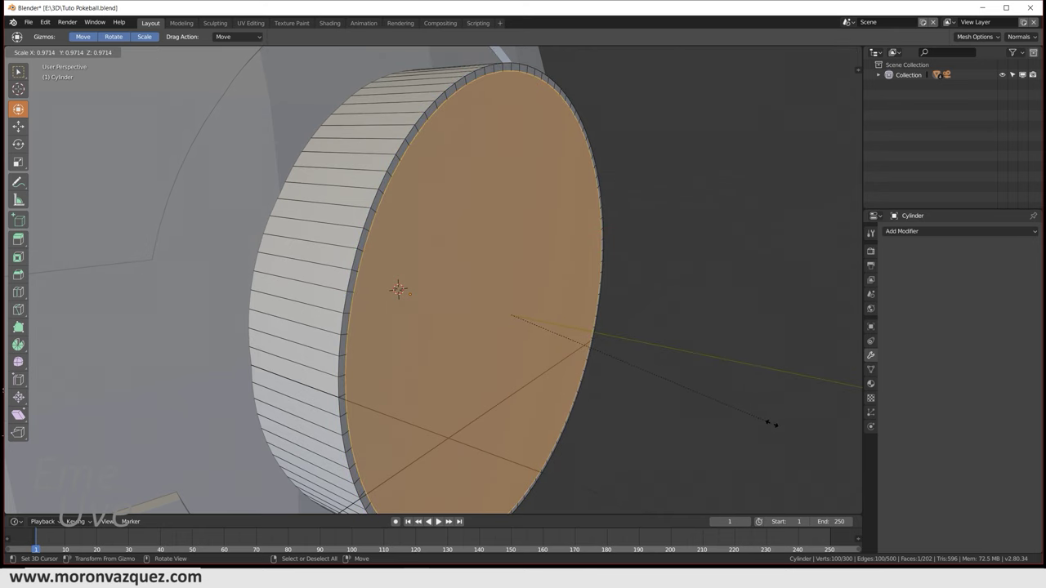
{"action": "left_click", "coordinate": [768, 423]}
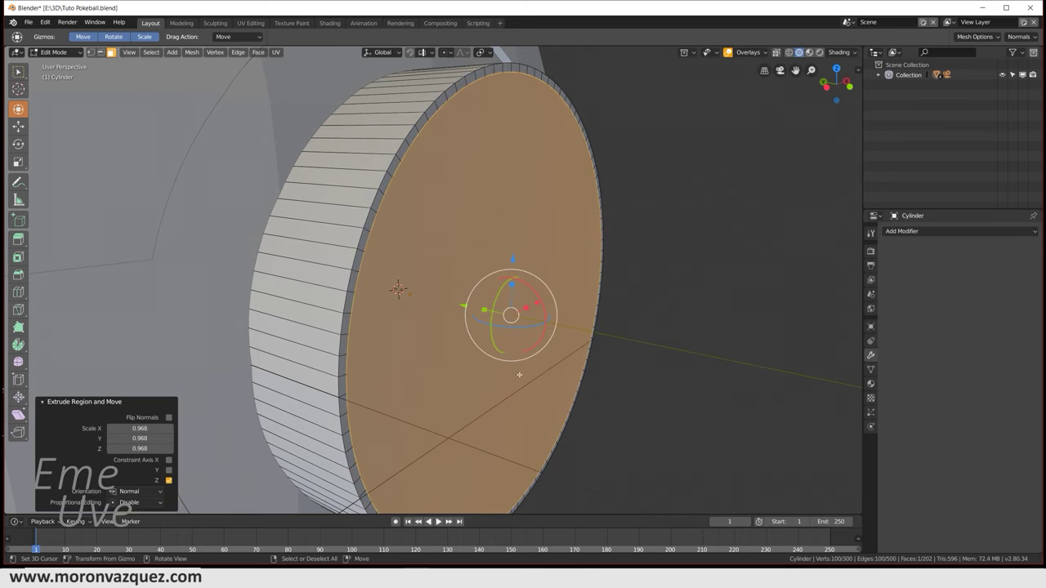
{"action": "middle_click_drag", "start_coordinate": [518, 374], "coordinate": [520, 333]}
{"action": "key", "text": "g"}
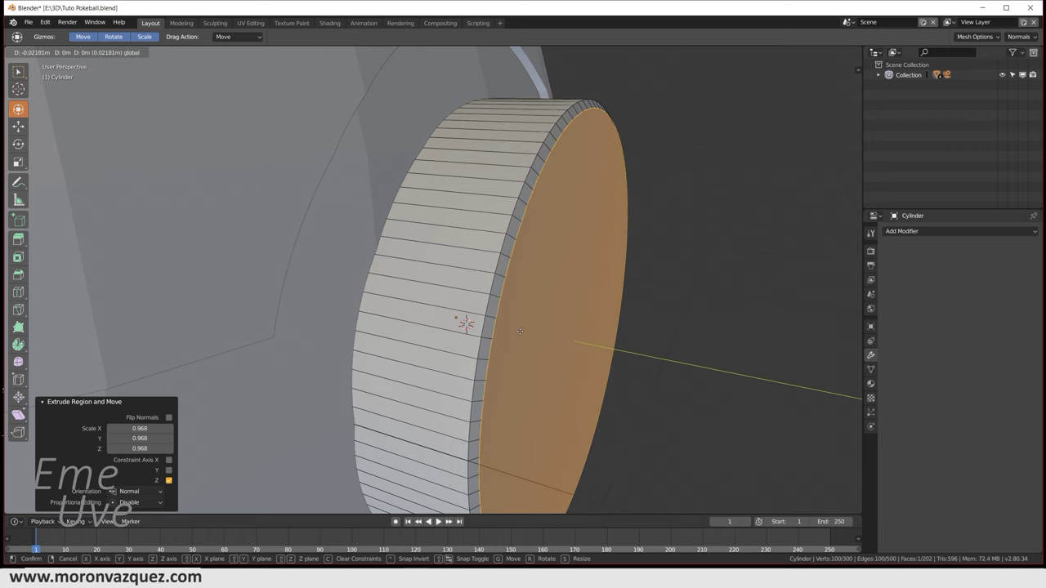
{"action": "left_click", "coordinate": [521, 334]}
{"action": "middle_click_drag", "start_coordinate": [522, 333], "coordinate": [770, 401]}
Step: Scale the selected face to 0.950 and nudge it slightly along Y
{"action": "key", "text": "s"}
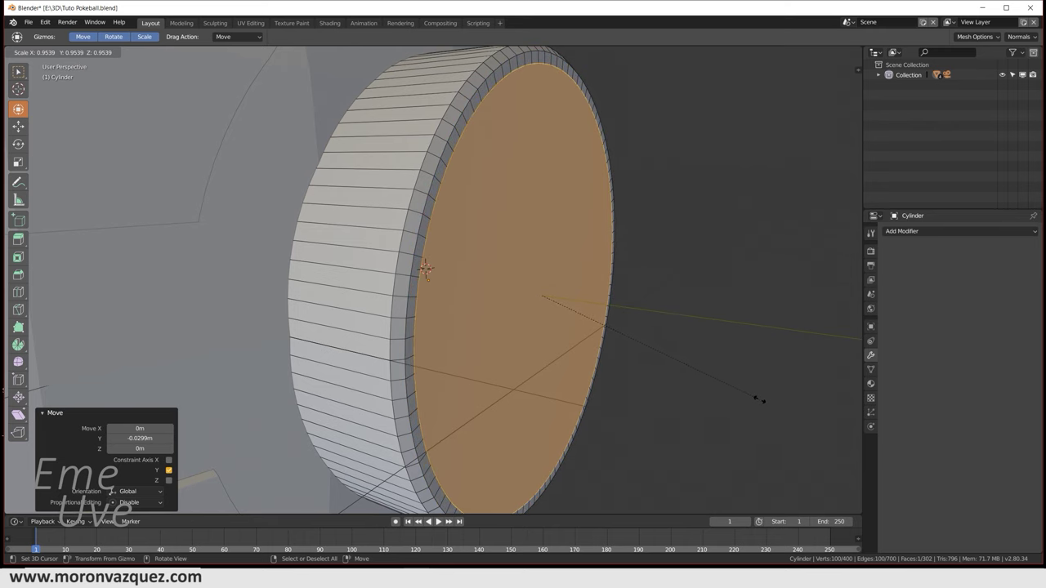
{"action": "left_click", "coordinate": [759, 400]}
{"action": "middle_click_drag", "start_coordinate": [759, 400], "coordinate": [446, 289]}
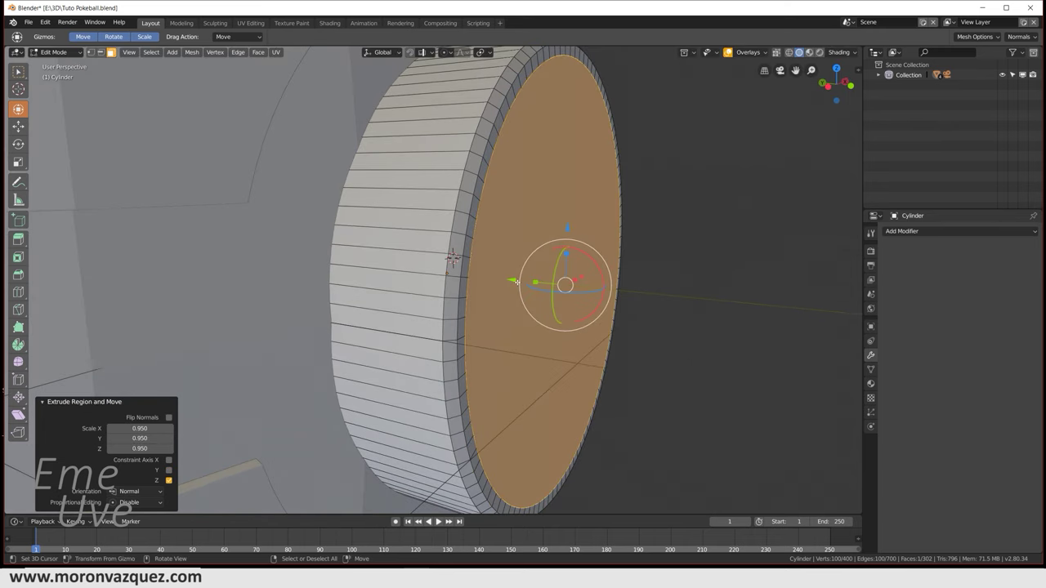
{"action": "left_click_drag", "start_coordinate": [517, 281], "coordinate": [510, 285]}
{"action": "mouse_move", "coordinate": [510, 285]}
{"action": "middle_mouse_down"}
{"action": "mouse_move", "coordinate": [641, 309]}
{"action": "mouse_move", "coordinate": [621, 286]}
{"action": "middle_mouse_up"}
{"action": "left_click_drag", "start_coordinate": [578, 280], "coordinate": [569, 279]}
{"action": "mouse_move", "coordinate": [569, 279]}
{"action": "middle_mouse_down"}
{"action": "mouse_move", "coordinate": [716, 301]}
{"action": "mouse_move", "coordinate": [667, 169]}
{"action": "middle_mouse_up"}
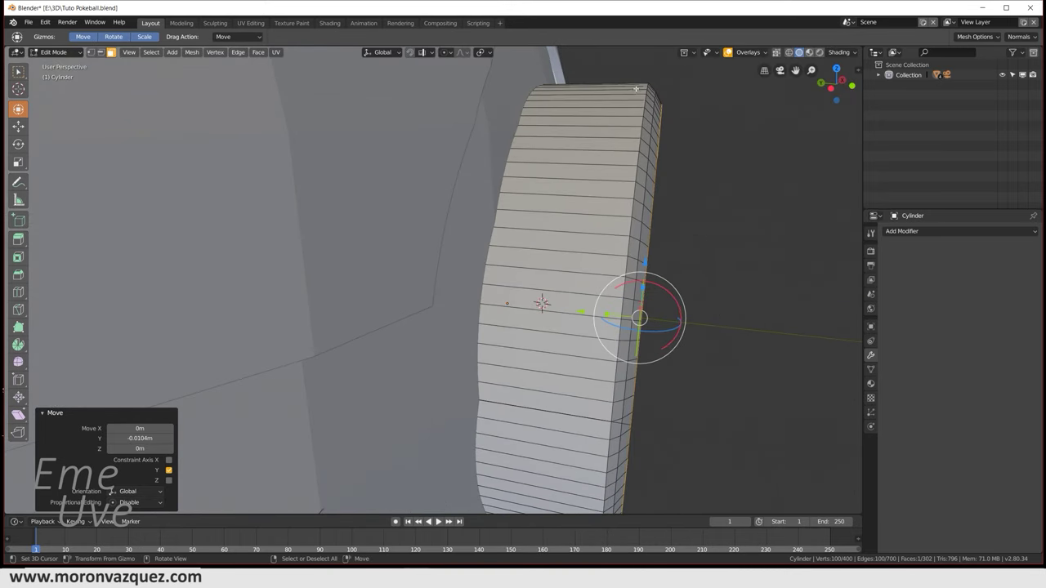
{"action": "mouse_move", "coordinate": [683, 129]}
{"action": "middle_mouse_down"}
{"action": "mouse_move", "coordinate": [719, 278]}
{"action": "mouse_move", "coordinate": [698, 295]}
{"action": "middle_mouse_up"}
{"action": "mouse_move", "coordinate": [656, 324]}
{"action": "middle_mouse_down"}
{"action": "mouse_move", "coordinate": [626, 327]}
{"action": "mouse_move", "coordinate": [640, 326]}
{"action": "mouse_move", "coordinate": [607, 351]}
{"action": "mouse_move", "coordinate": [602, 335]}
{"action": "middle_mouse_up"}
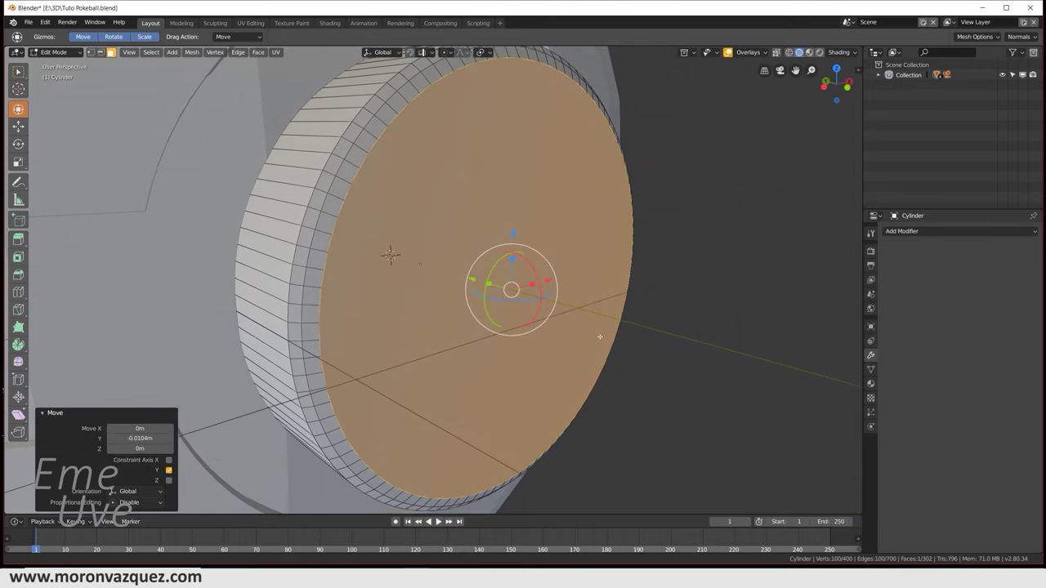
Step: Extrude three more inward rings, at 0.879, then smaller, ending with a 0.489 centre face
{"action": "key", "text": "e"}
{"action": "key", "text": "s"}
{"action": "left_click", "coordinate": [696, 346]}
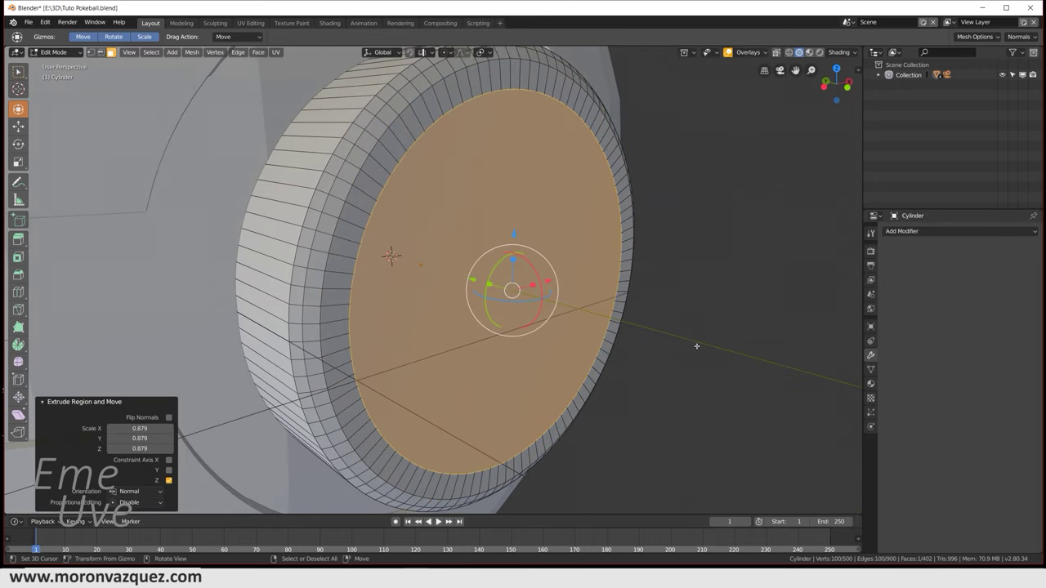
{"action": "key", "text": "e"}
{"action": "key", "text": "s"}
{"action": "left_click", "coordinate": [689, 347]}
{"action": "key", "text": "e"}
{"action": "key", "text": "s"}
{"action": "left_click", "coordinate": [636, 354]}
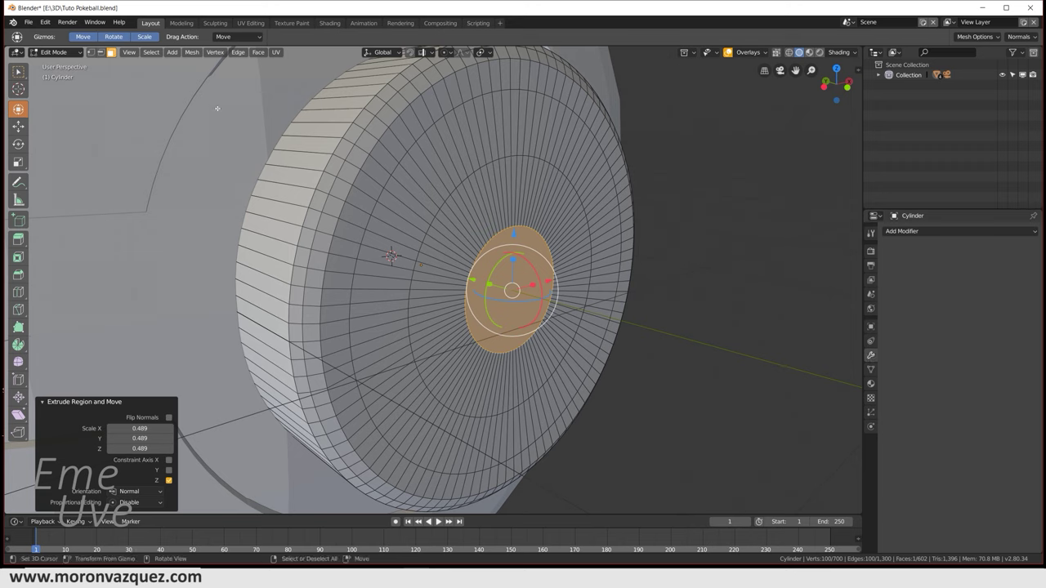
{"action": "left_click", "coordinate": [55, 52]}
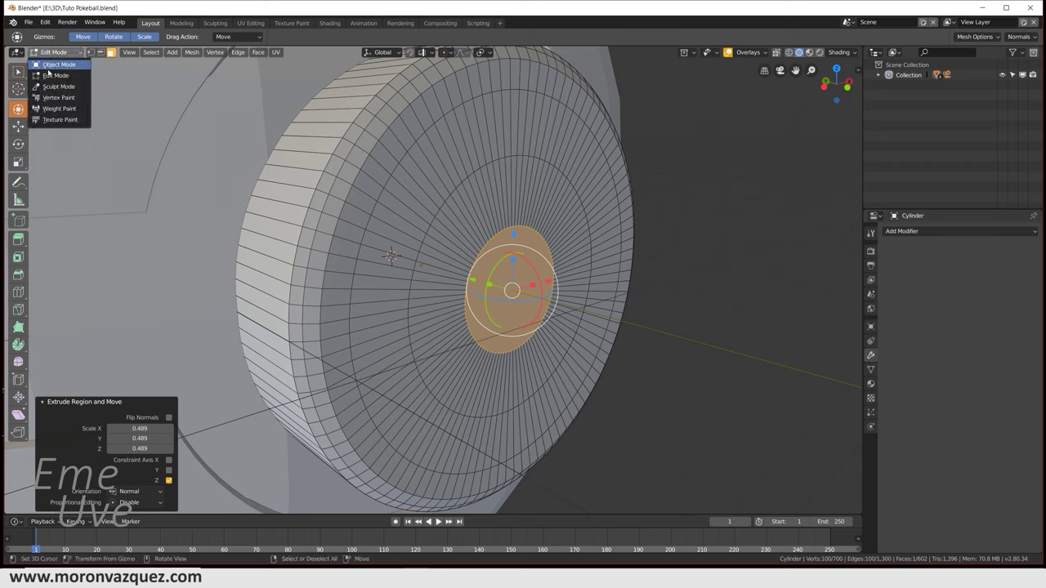
Step: Return to Object Mode, add a Subdivision Surface modifier, and save the file
{"action": "left_click", "coordinate": [46, 67]}
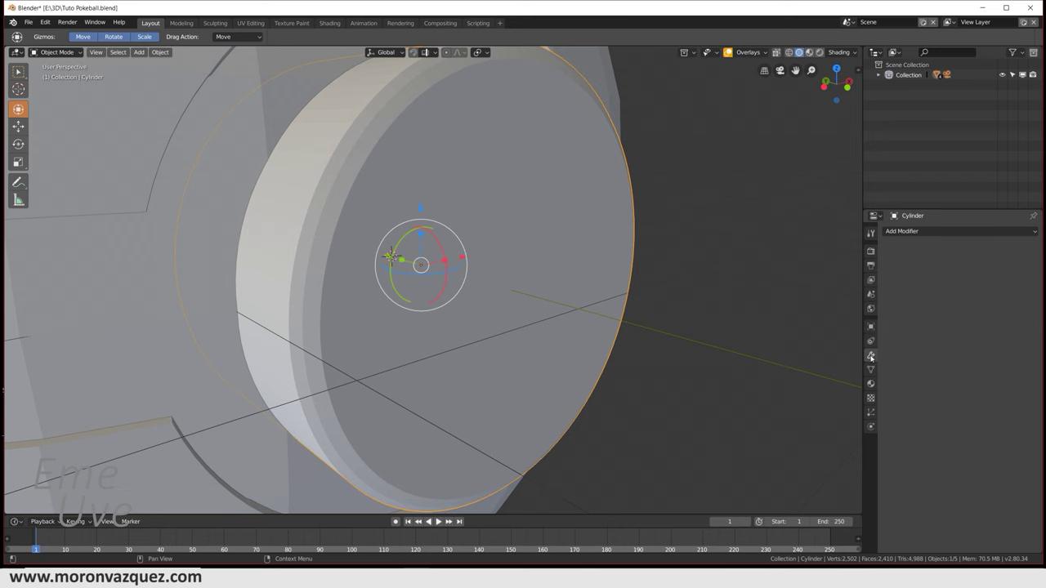
{"action": "left_click", "coordinate": [899, 231]}
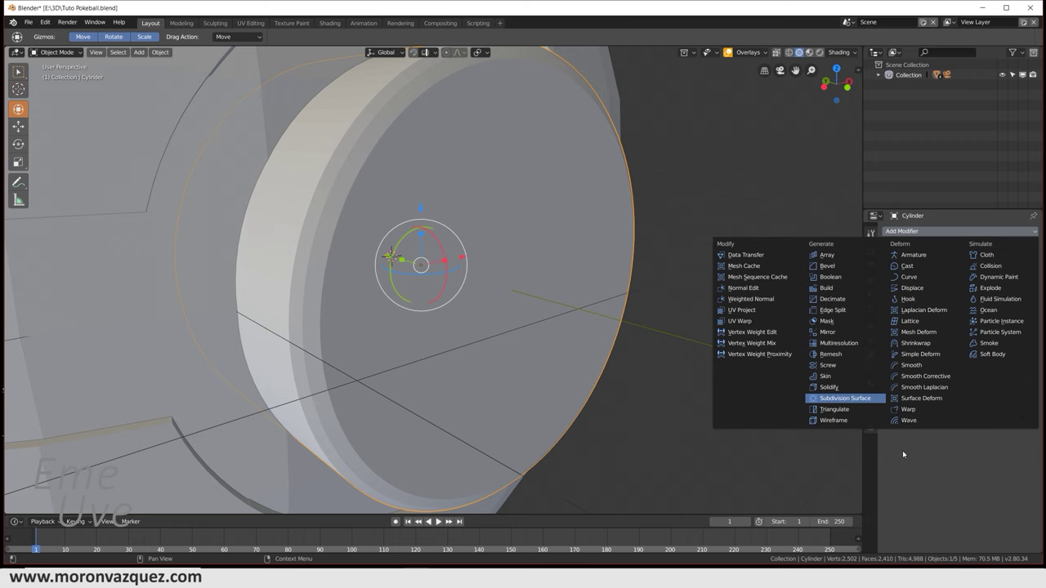
{"action": "key", "text": "Return"}
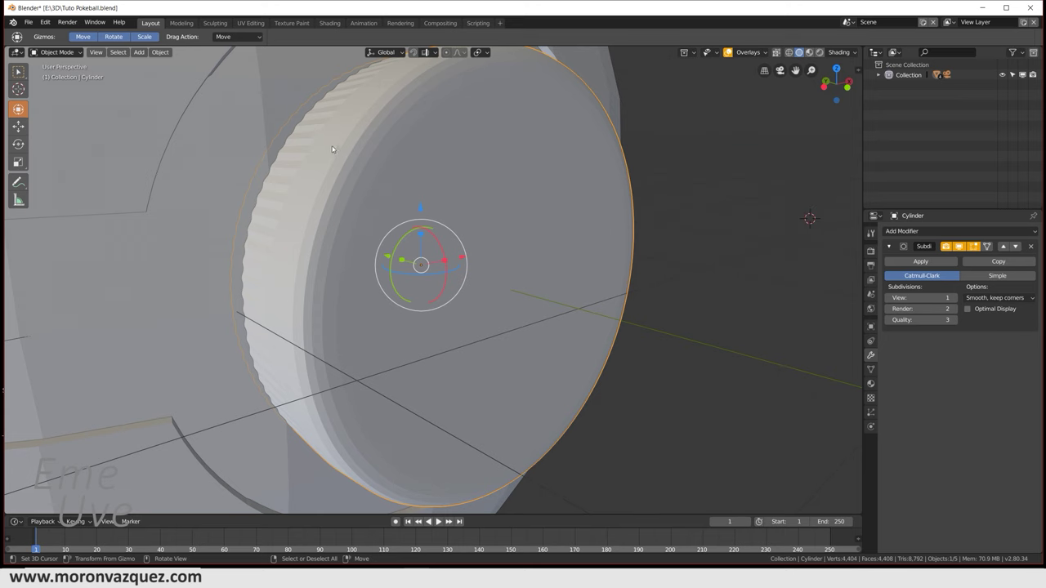
{"action": "left_click", "coordinate": [33, 22]}
{"action": "left_click", "coordinate": [49, 100]}
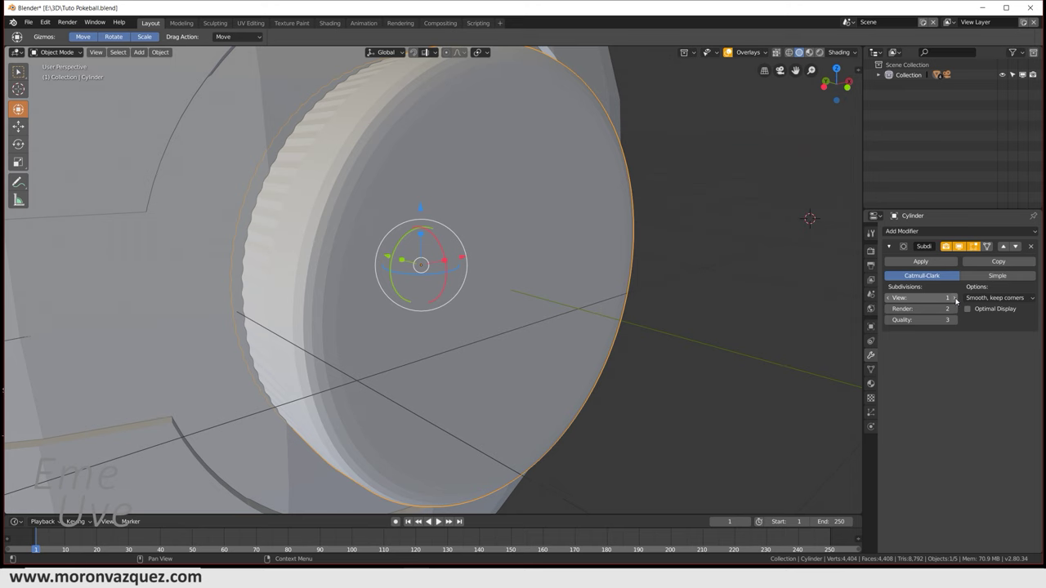
Step: Raise viewport subdivisions to 4, then remove the Subdivision Surface modifier
{"action": "left_click", "coordinate": [954, 299]}
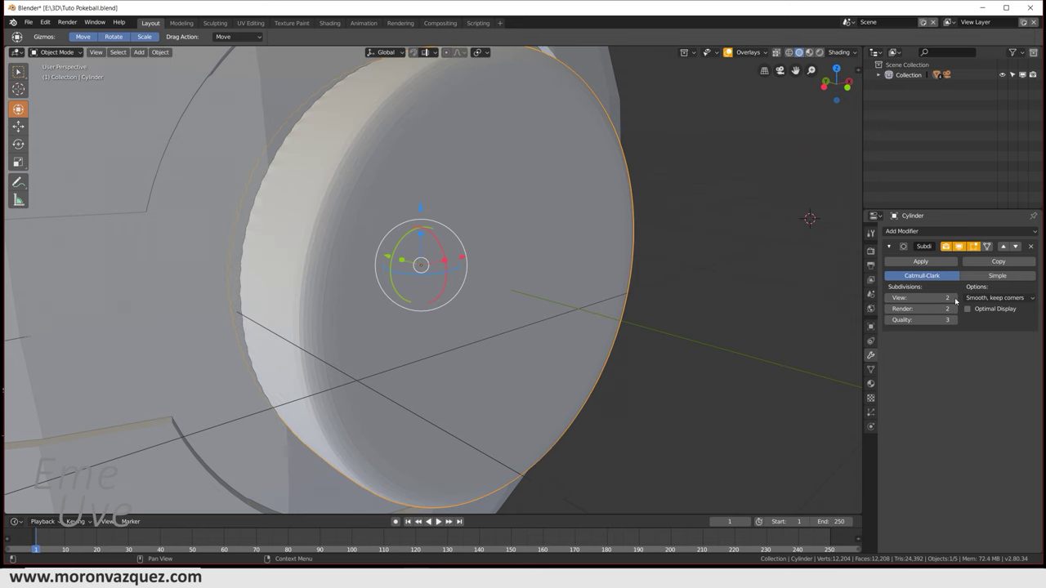
{"action": "key", "text": "ctrl+4"}
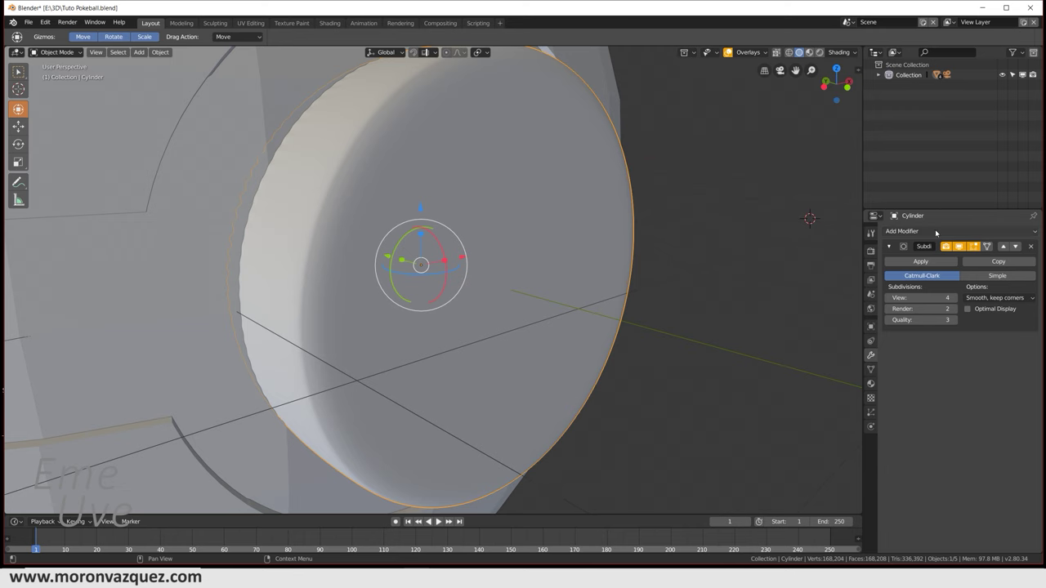
{"action": "left_click", "coordinate": [1031, 246]}
Step: Slide the cylinder out along Y toward the viewer
{"action": "scroll", "coordinate": [531, 282], "scroll_direction": "down", "scroll_amount": 3}
{"action": "middle_click_drag", "start_coordinate": [531, 284], "coordinate": [527, 290]}
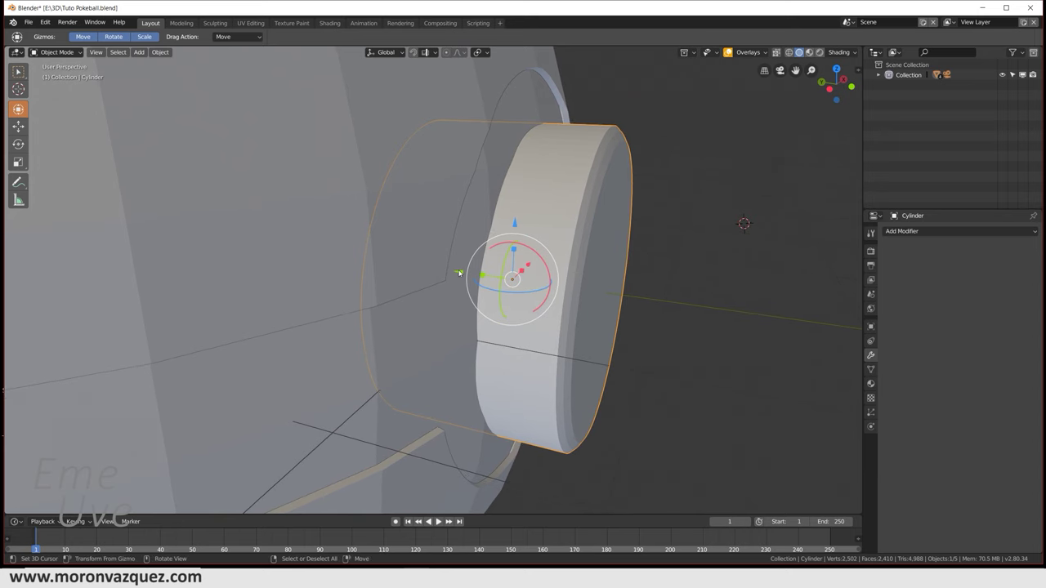
{"action": "left_click_drag", "start_coordinate": [460, 272], "coordinate": [632, 304]}
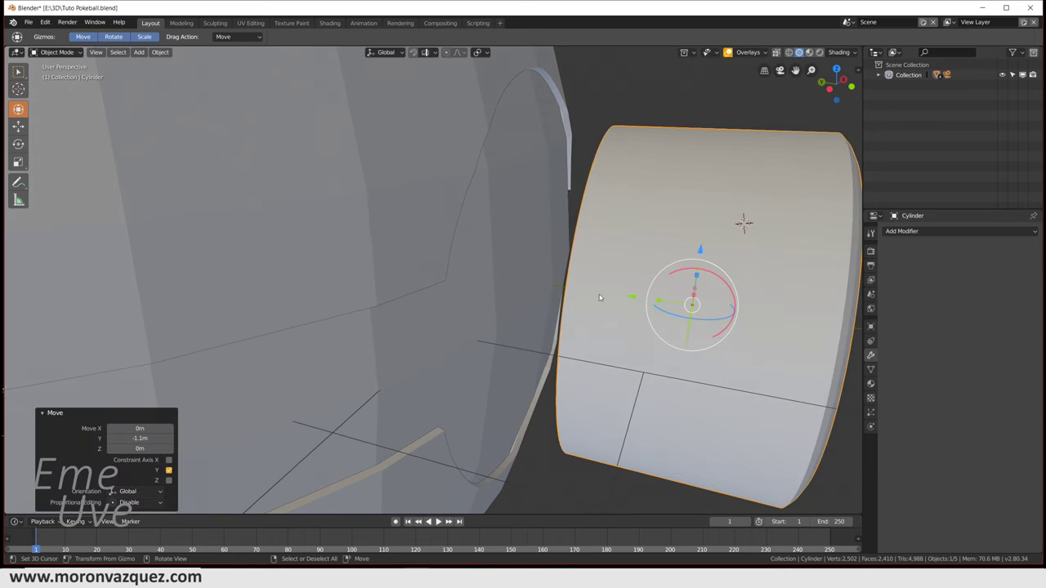
{"action": "middle_click_drag", "start_coordinate": [665, 282], "coordinate": [708, 266]}
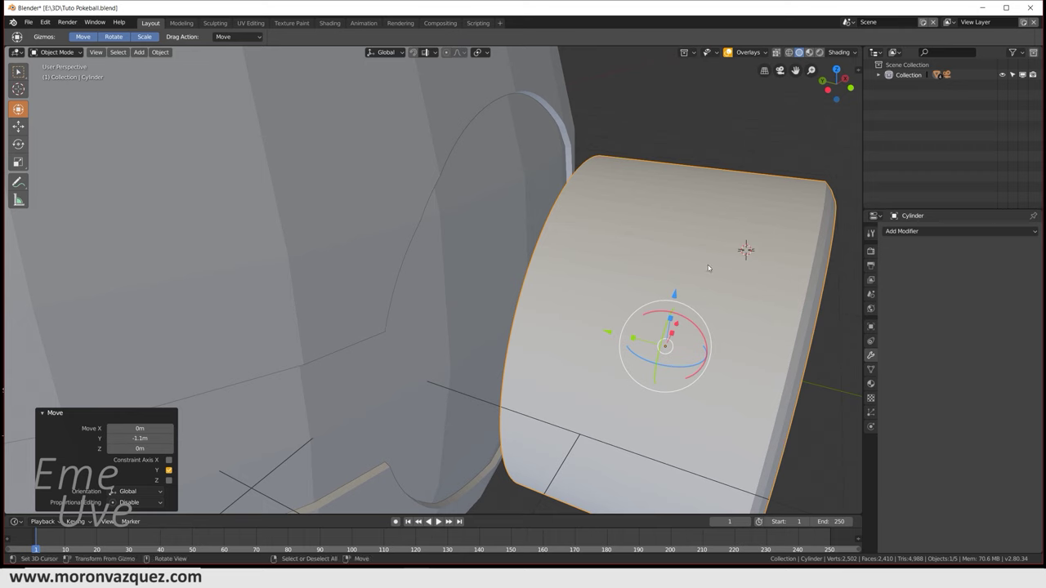
{"action": "scroll", "coordinate": [754, 294], "scroll_direction": "down", "scroll_amount": 4}
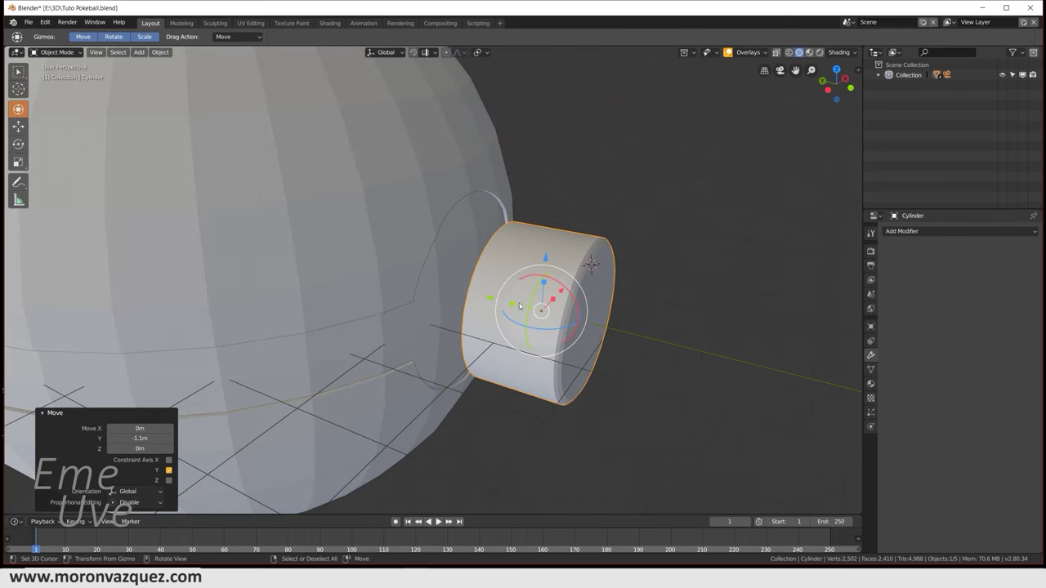
{"action": "left_click_drag", "start_coordinate": [493, 302], "coordinate": [608, 310]}
{"action": "middle_click_drag", "start_coordinate": [730, 341], "coordinate": [698, 300]}
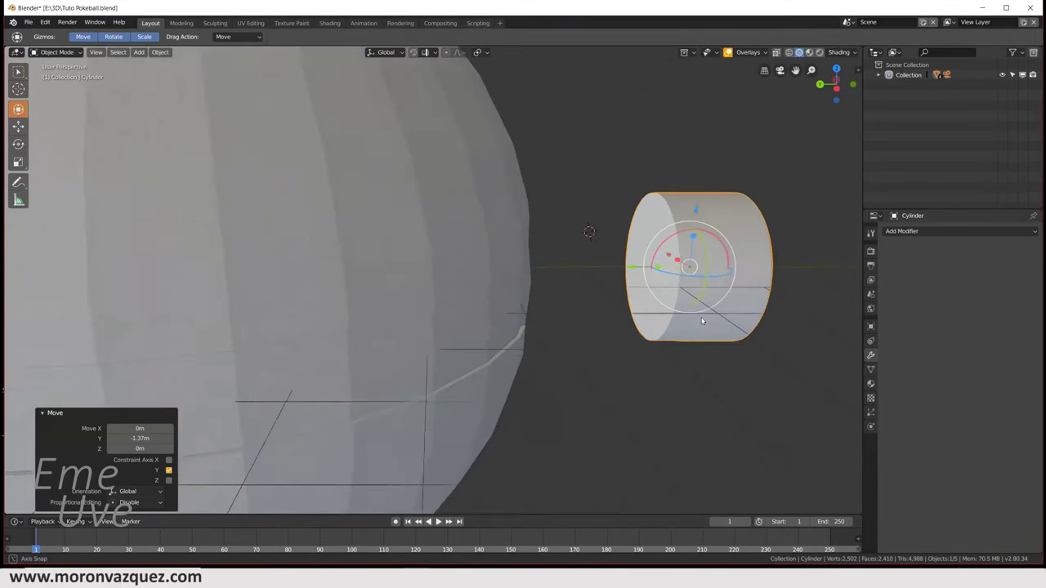
{"action": "left_click", "coordinate": [609, 270]}
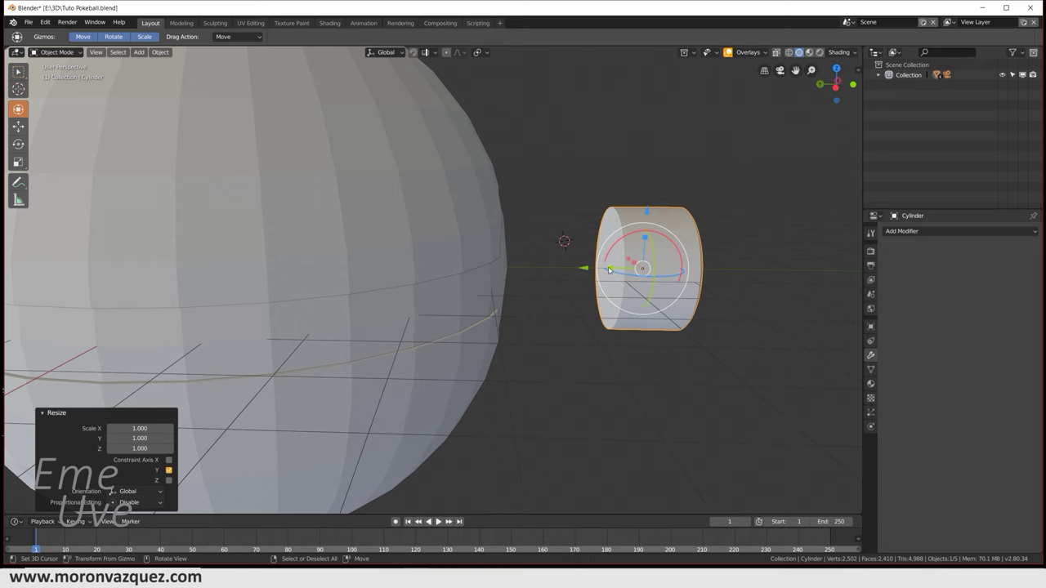
{"action": "left_click_drag", "start_coordinate": [584, 268], "coordinate": [683, 268]}
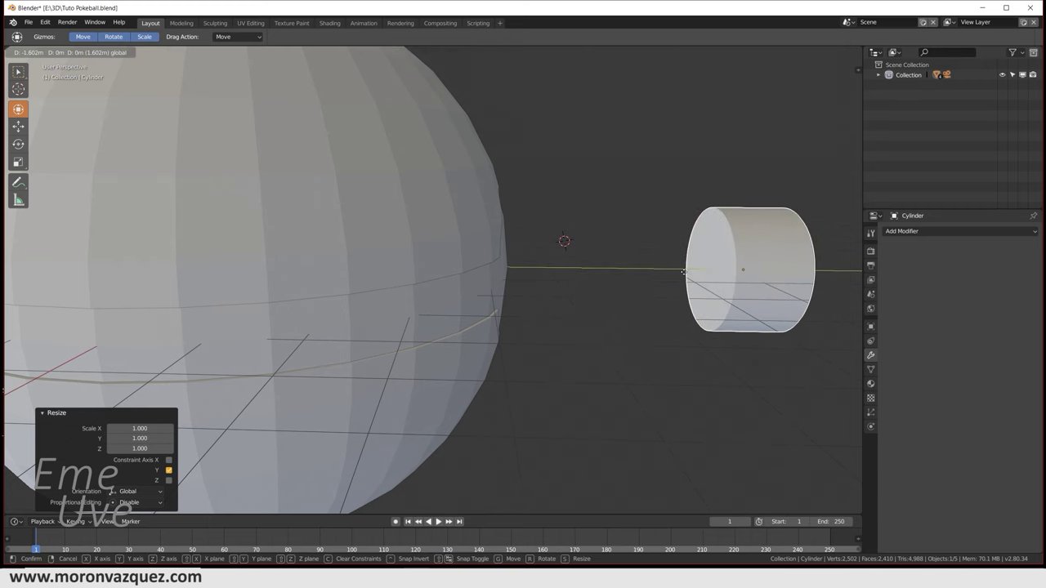
Step: In Edit Mode, pull the cylinder's front end face along Y to lengthen it, then return to Object Mode
{"action": "left_click", "coordinate": [61, 53]}
{"action": "left_click", "coordinate": [57, 76]}
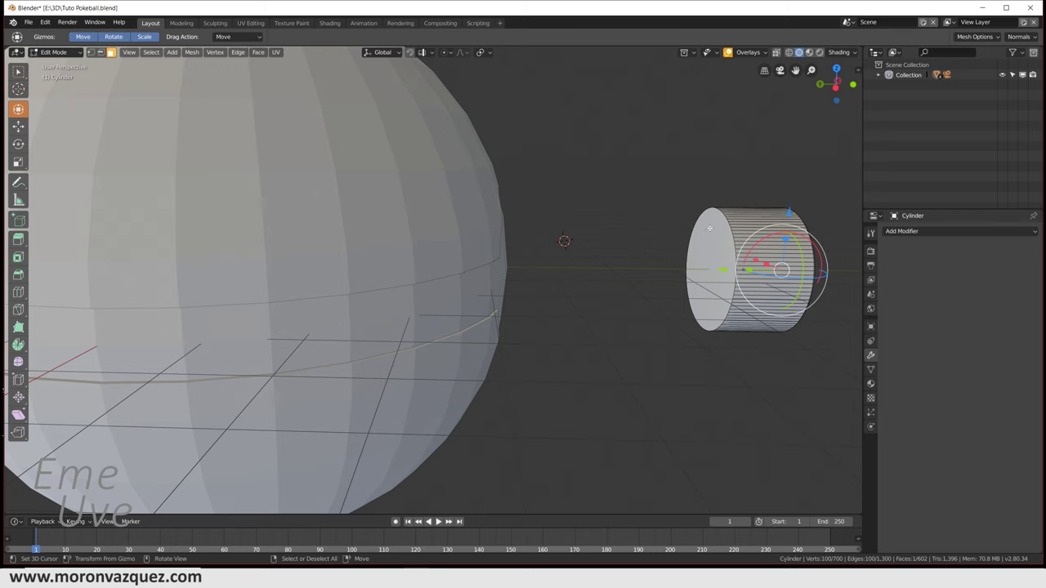
{"action": "left_click", "coordinate": [716, 258]}
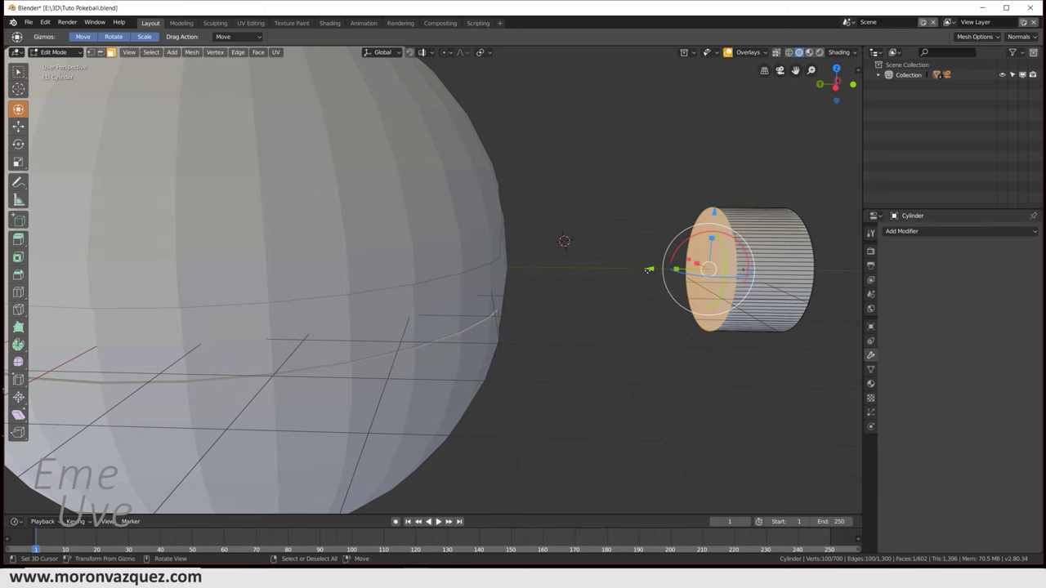
{"action": "left_click_drag", "start_coordinate": [649, 268], "coordinate": [494, 268]}
{"action": "middle_click_drag", "start_coordinate": [564, 239], "coordinate": [560, 236]}
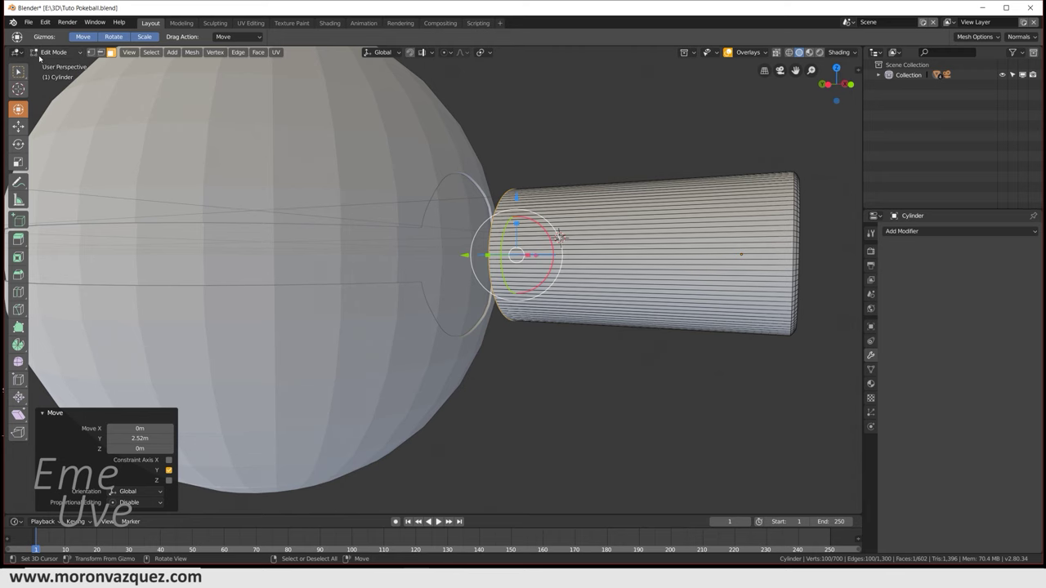
{"action": "left_click", "coordinate": [35, 51]}
{"action": "left_click", "coordinate": [47, 66]}
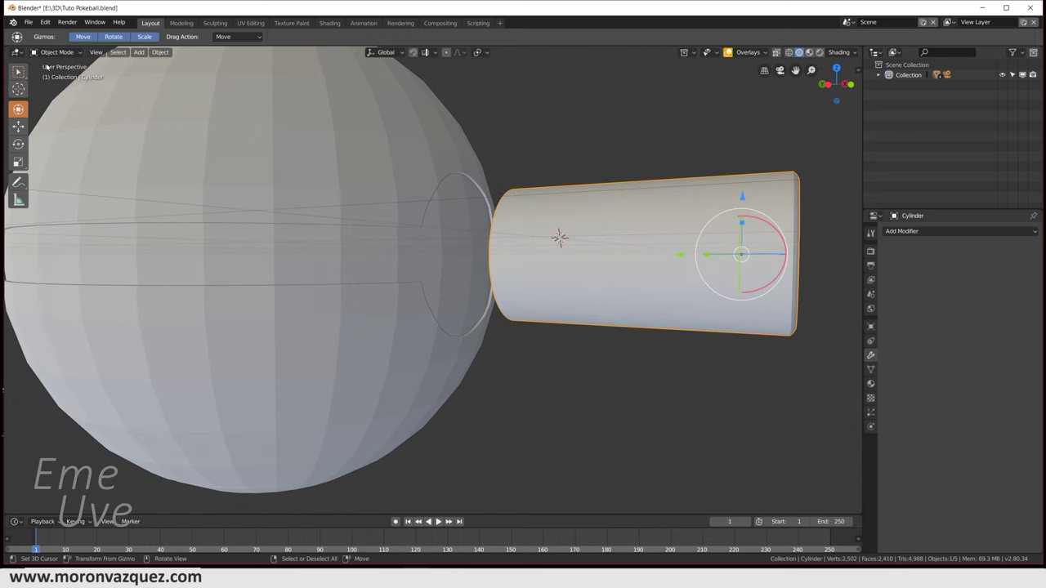
Step: Move the cylinder along Y into the sphere's front ring and scale it to 0.918
{"action": "left_click_drag", "start_coordinate": [679, 258], "coordinate": [388, 235]}
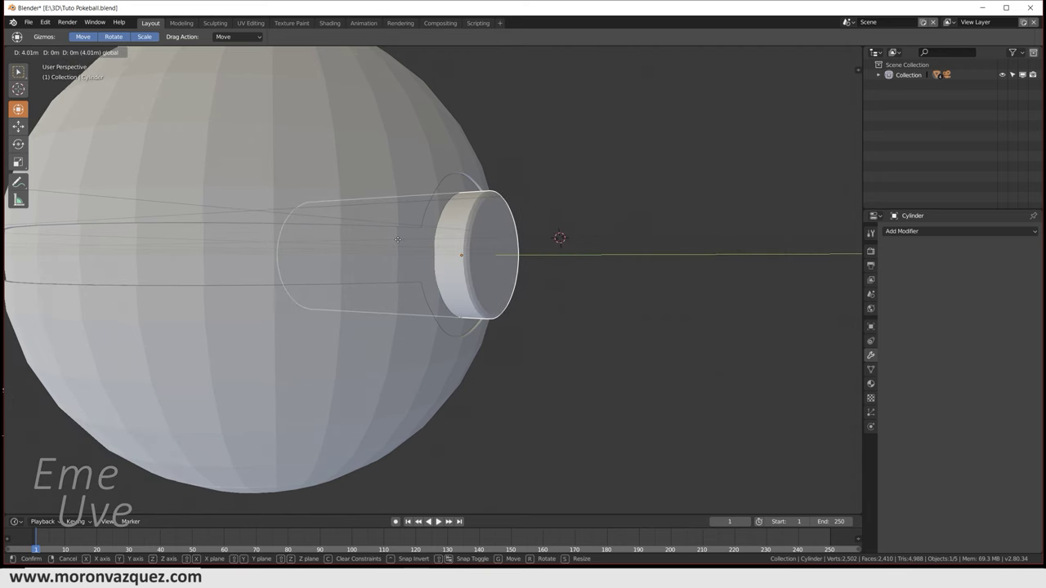
{"action": "left_click", "coordinate": [388, 236]}
{"action": "scroll", "coordinate": [526, 250], "scroll_direction": "up", "scroll_amount": 4}
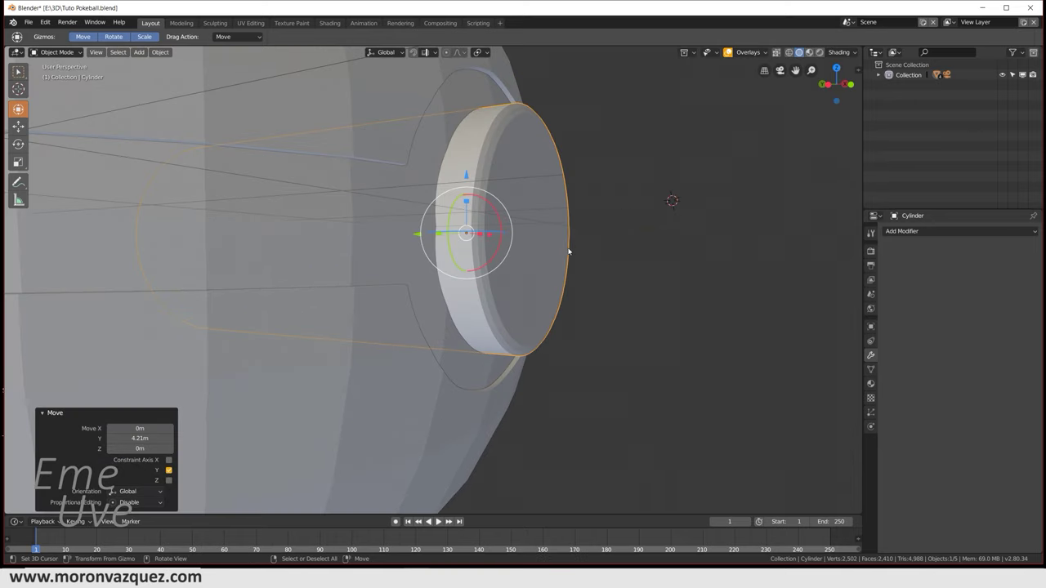
{"action": "middle_click_drag", "start_coordinate": [569, 251], "coordinate": [517, 254]}
{"action": "left_click_drag", "start_coordinate": [411, 244], "coordinate": [417, 266]}
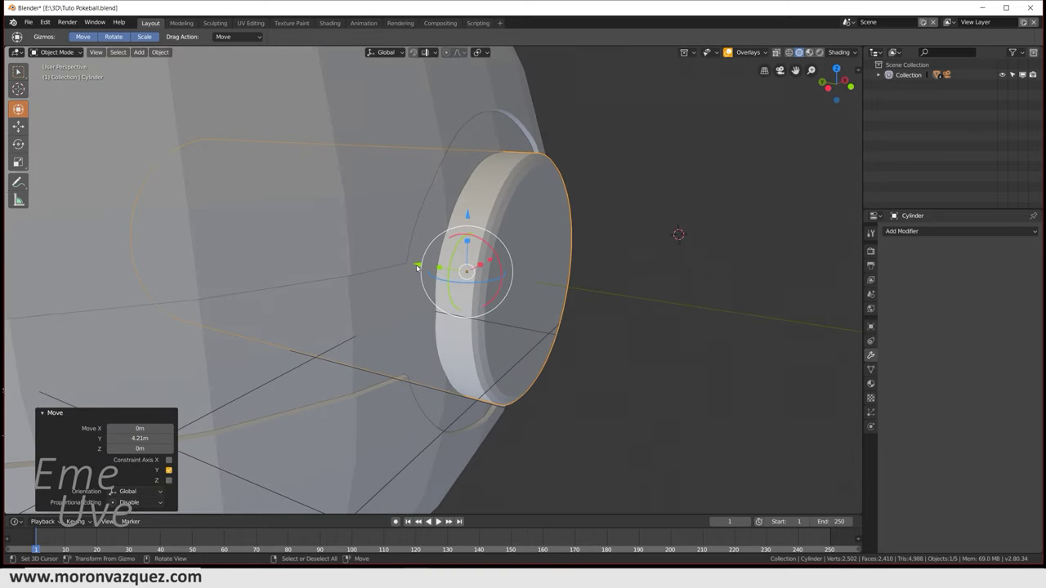
{"action": "middle_click_drag", "start_coordinate": [416, 269], "coordinate": [586, 281]}
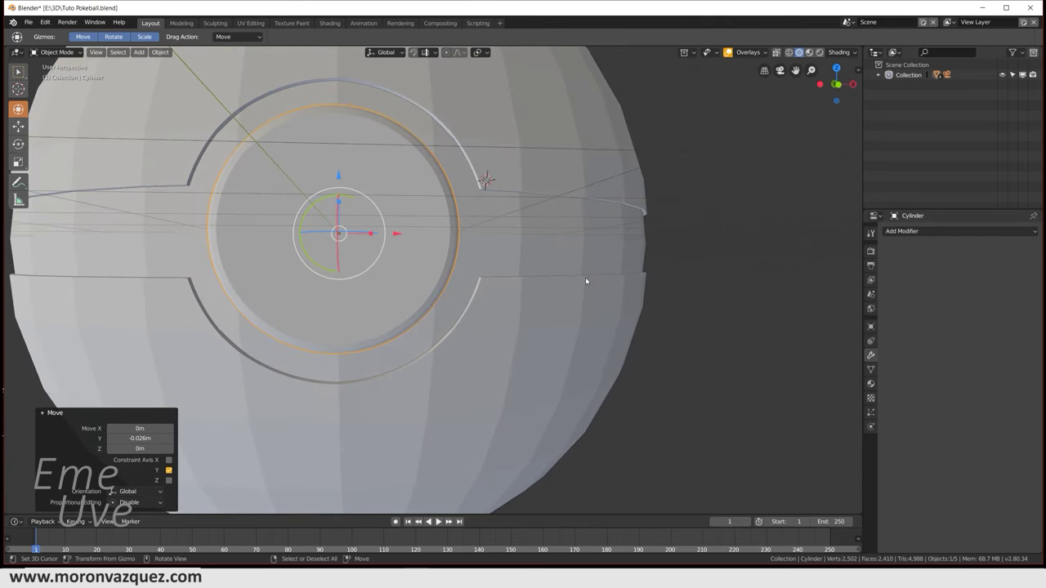
{"action": "key", "text": "s"}
{"action": "left_click", "coordinate": [658, 301]}
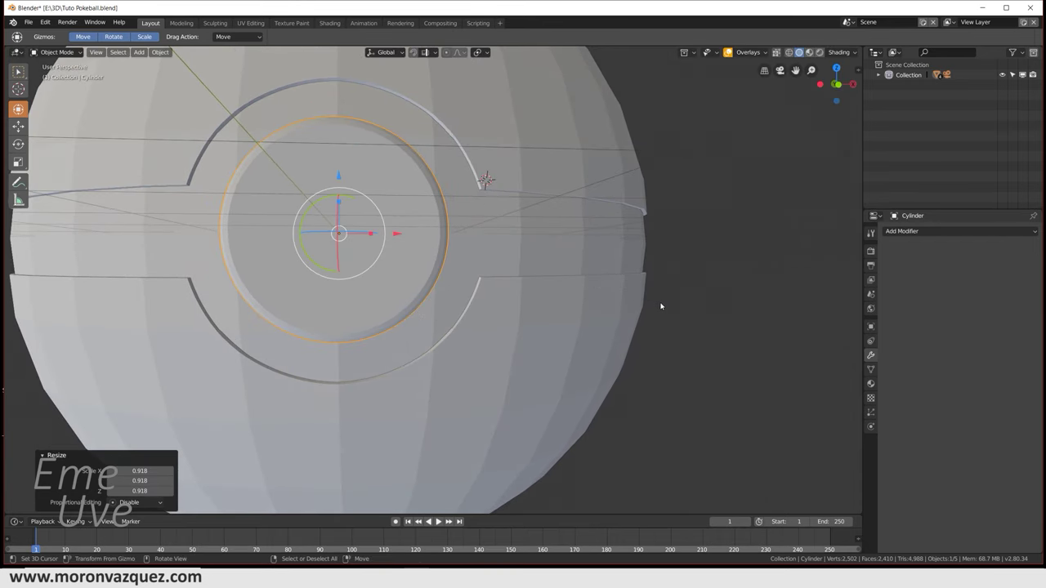
Step: In front orthographic view, rescale the button cylinder to a final scale of 1.020
{"action": "scroll", "coordinate": [661, 305], "scroll_direction": "down", "scroll_amount": 2}
{"action": "key", "text": "KP_1"}
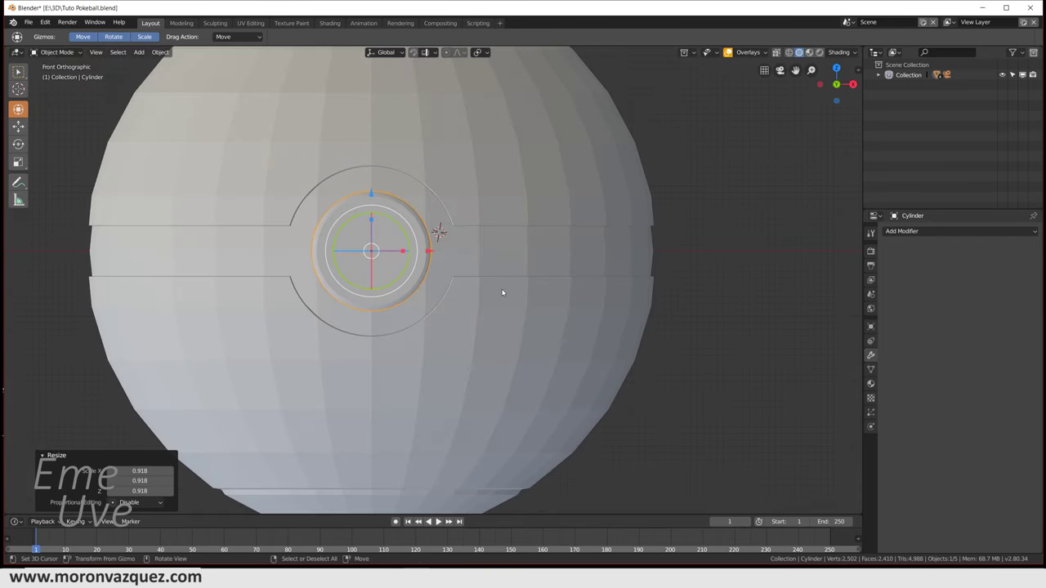
{"action": "key", "text": "s"}
{"action": "left_click", "coordinate": [548, 286]}
{"action": "key", "text": "s"}
{"action": "left_click", "coordinate": [549, 286]}
{"action": "key", "text": "s"}
{"action": "left_click", "coordinate": [560, 289]}
{"action": "mouse_move", "coordinate": [567, 291]}
{"action": "middle_mouse_down"}
{"action": "mouse_move", "coordinate": [615, 302]}
{"action": "mouse_move", "coordinate": [560, 305]}
{"action": "mouse_move", "coordinate": [560, 316]}
{"action": "middle_mouse_up"}
{"action": "scroll", "coordinate": [558, 304], "scroll_direction": "down", "scroll_amount": 2}
{"action": "scroll", "coordinate": [546, 297], "scroll_direction": "up", "scroll_amount": 3}
{"action": "scroll", "coordinate": [529, 291], "scroll_direction": "up", "scroll_amount": 3}
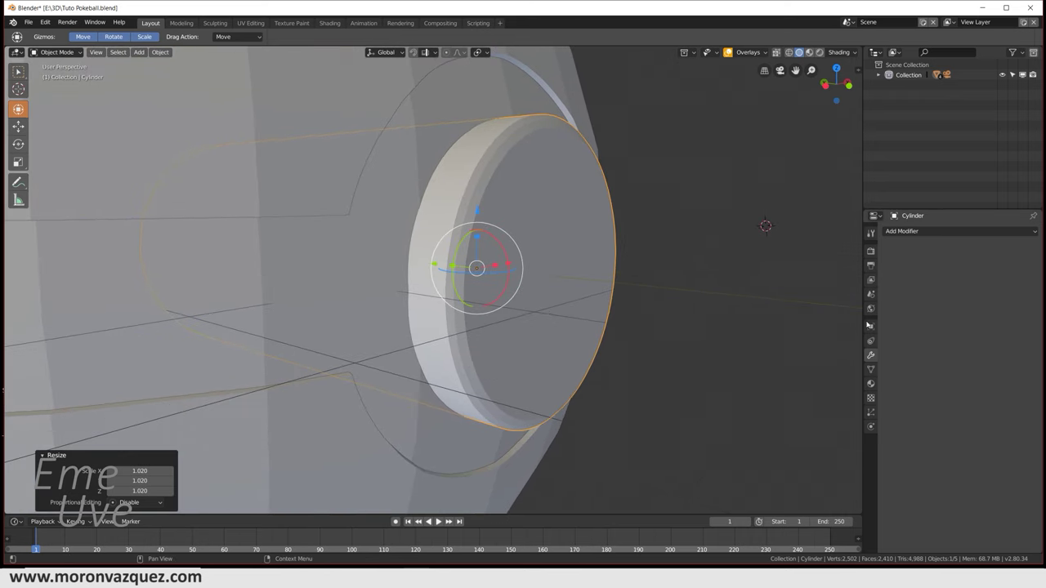
Step: Add a Subdivision Surface modifier with viewport level 0 and render level 4
{"action": "left_click", "coordinate": [917, 233]}
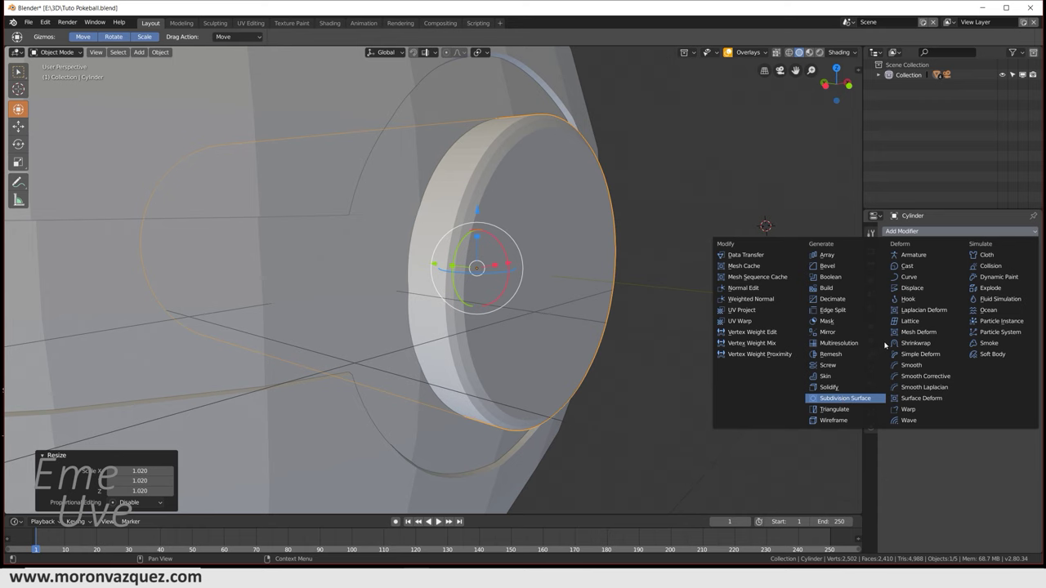
{"action": "left_click", "coordinate": [845, 398]}
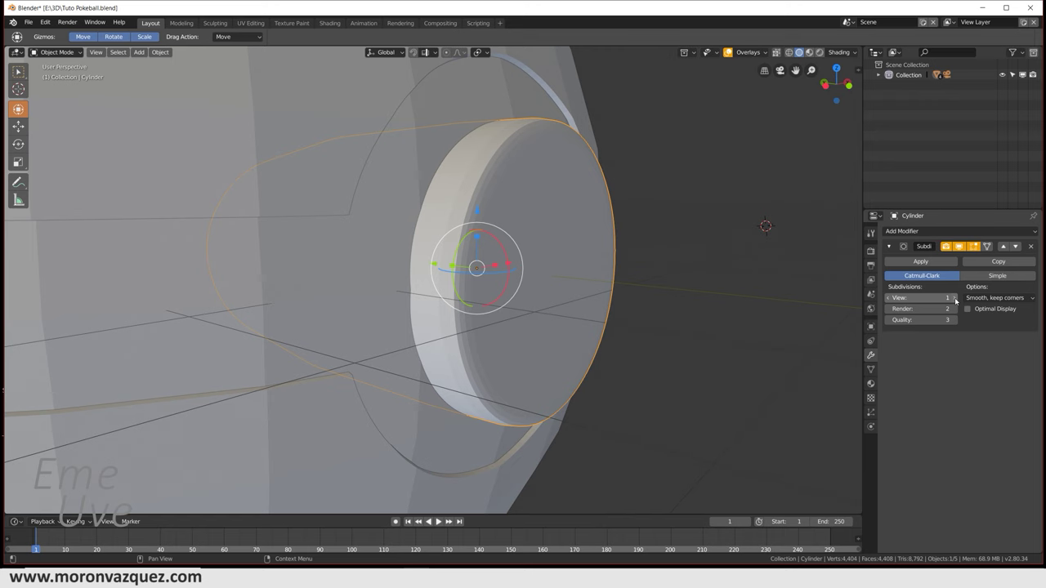
{"action": "left_click", "coordinate": [954, 298]}
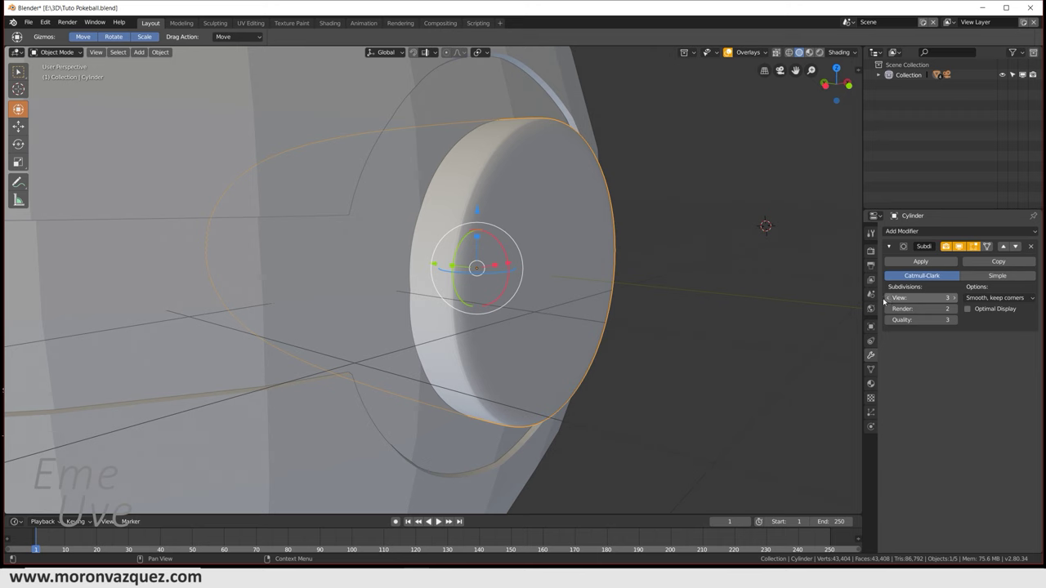
{"action": "left_click", "coordinate": [888, 298]}
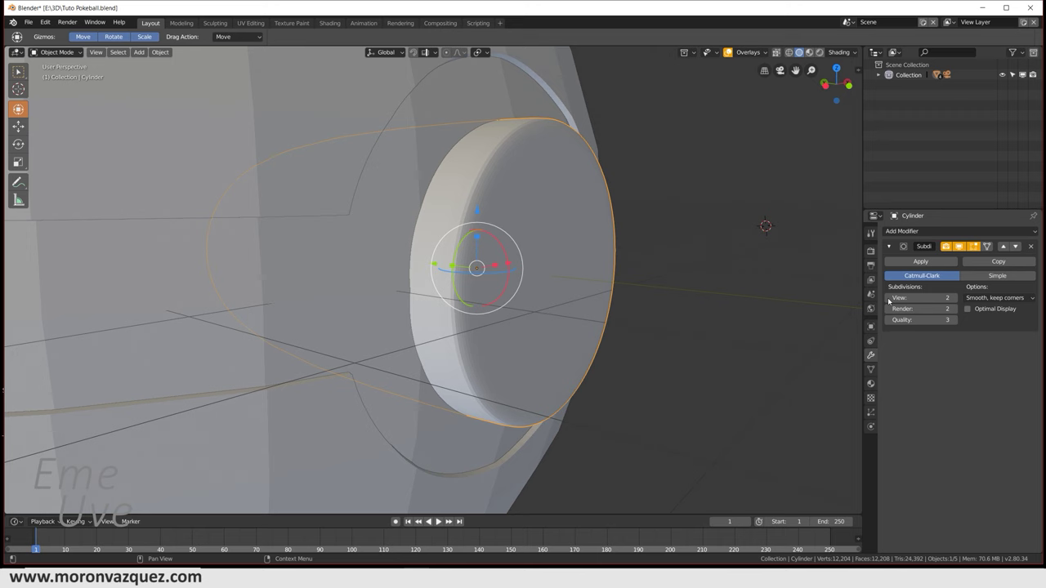
{"action": "double_click", "coordinate": [888, 298]}
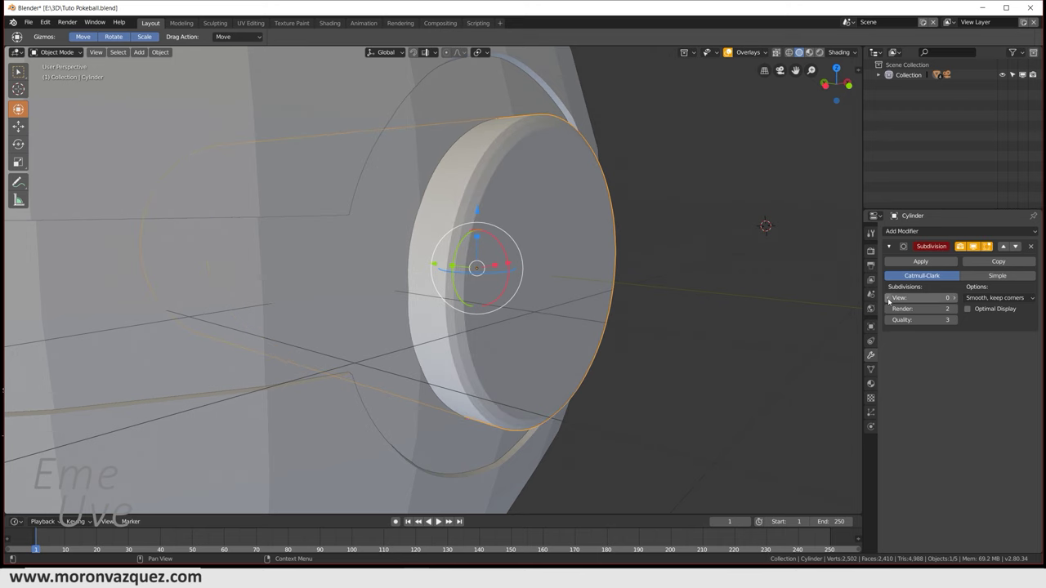
{"action": "left_click_drag", "start_coordinate": [899, 308], "coordinate": [890, 318]}
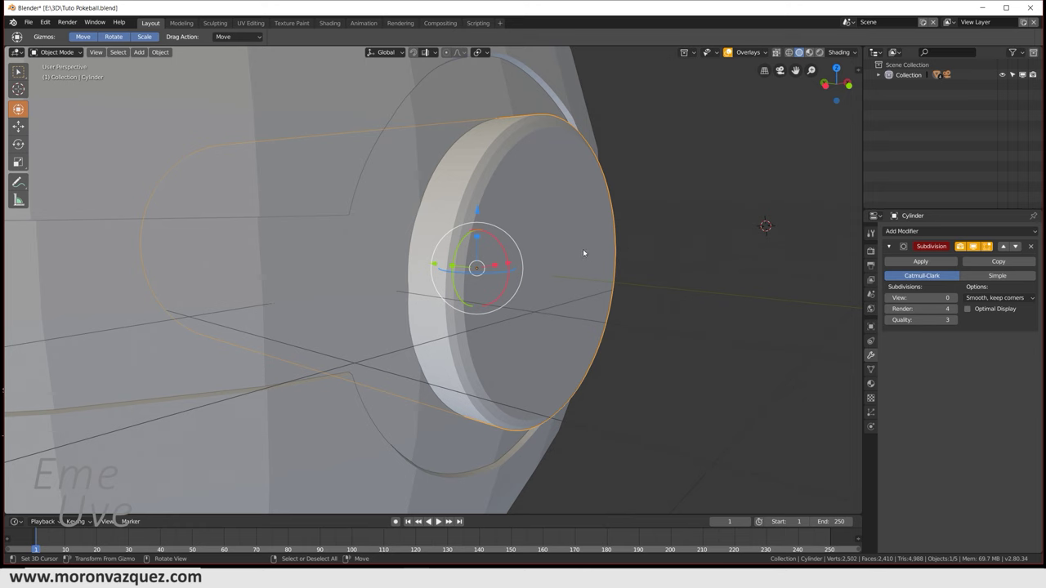
Step: Reselect the button cylinder and duplicate it
{"action": "left_click", "coordinate": [551, 252]}
{"action": "left_click", "coordinate": [553, 247]}
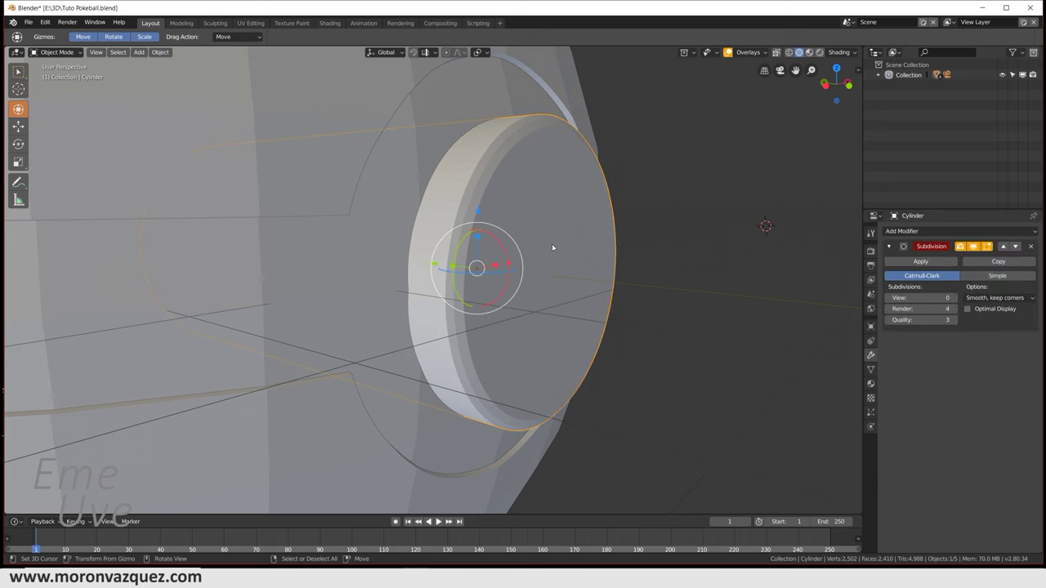
{"action": "key", "text": "shift+d"}
Step: Keep the duplicate in place, shrink it, and offset it along Y from the original
{"action": "right_click", "coordinate": [730, 282]}
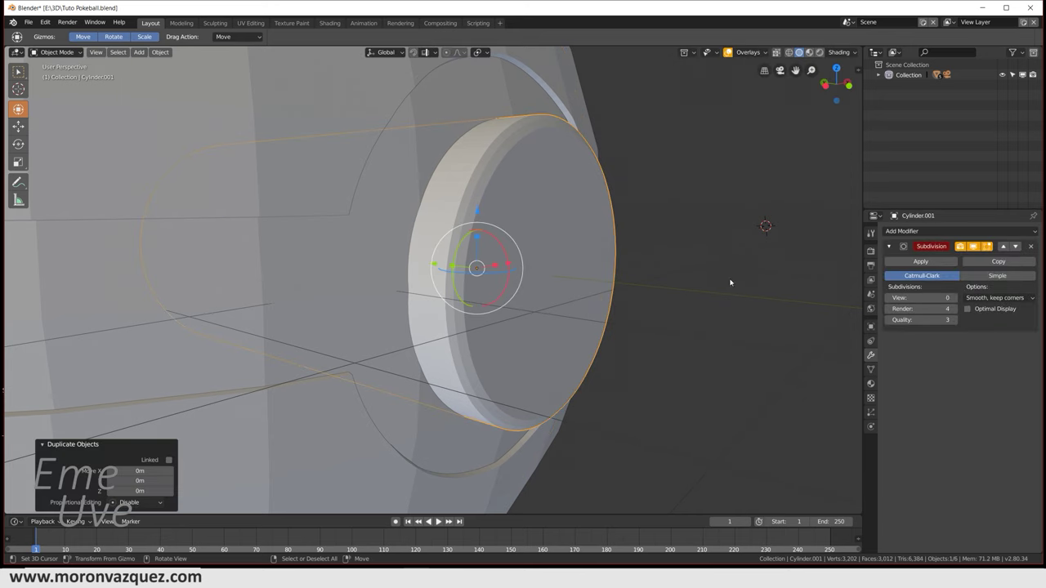
{"action": "key", "text": "s"}
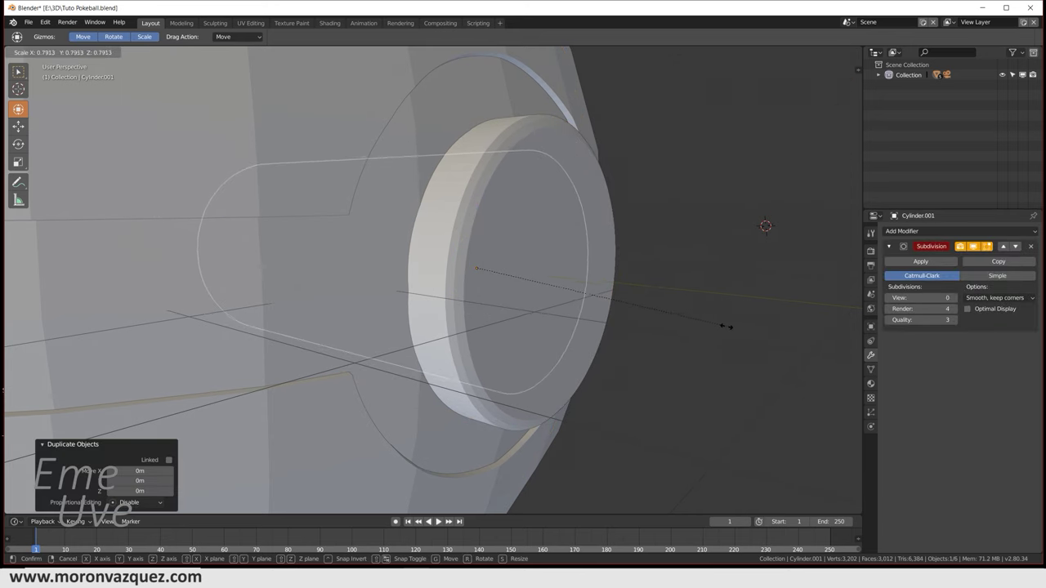
{"action": "left_click", "coordinate": [680, 322]}
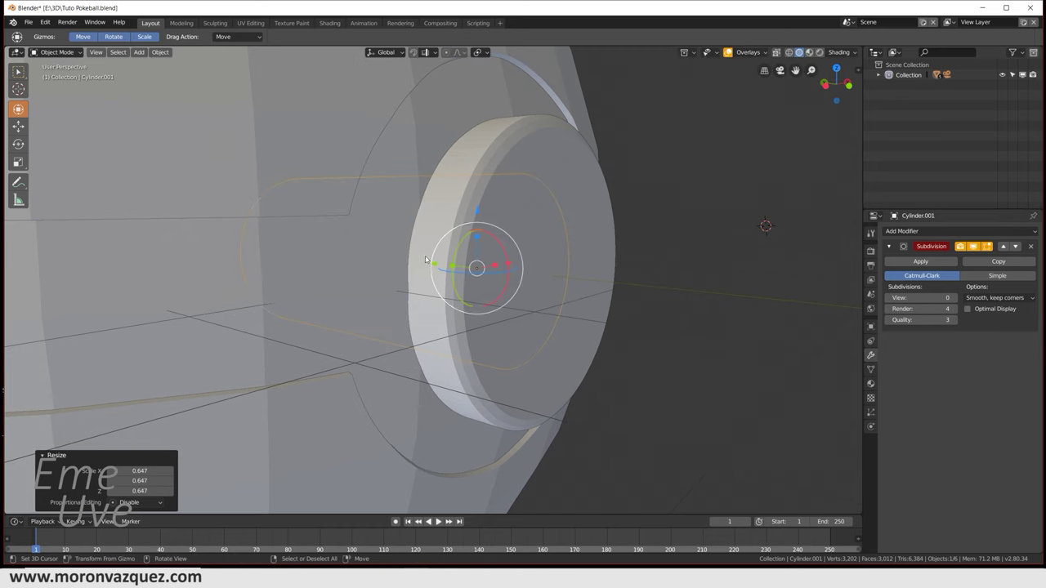
{"action": "key", "text": "g"}
{"action": "key", "text": "y"}
{"action": "left_click", "coordinate": [755, 322]}
{"action": "mouse_move", "coordinate": [756, 323]}
{"action": "middle_mouse_down"}
{"action": "mouse_move", "coordinate": [763, 328]}
{"action": "mouse_move", "coordinate": [731, 334]}
{"action": "mouse_move", "coordinate": [752, 336]}
{"action": "mouse_move", "coordinate": [739, 310]}
{"action": "middle_mouse_up"}
{"action": "key", "text": "s"}
{"action": "left_click", "coordinate": [747, 335]}
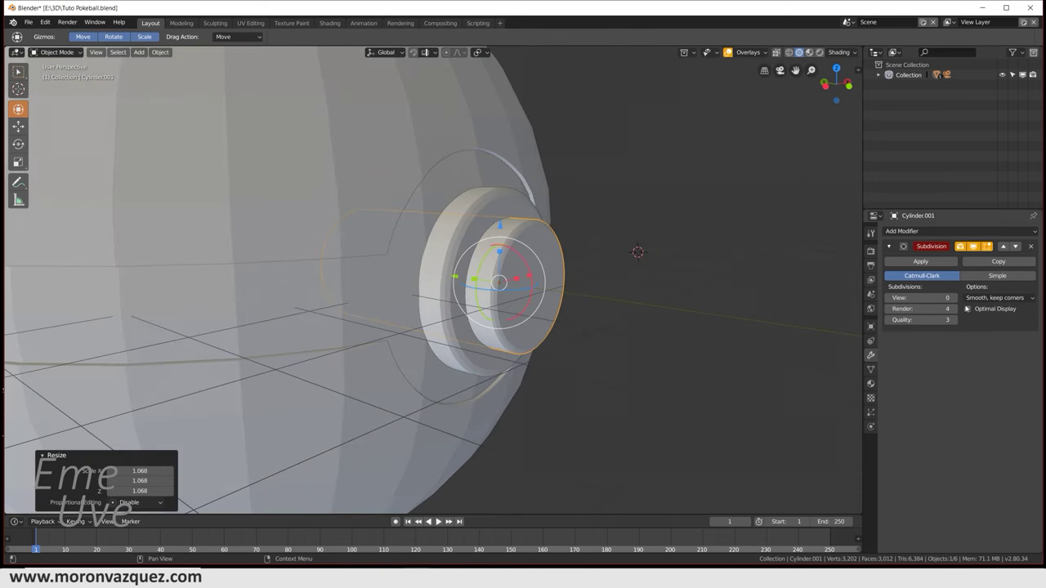
{"action": "mouse_move", "coordinate": [747, 327]}
{"action": "middle_mouse_down"}
{"action": "mouse_move", "coordinate": [688, 306]}
{"action": "mouse_move", "coordinate": [740, 315]}
{"action": "mouse_move", "coordinate": [731, 308]}
{"action": "middle_mouse_up"}
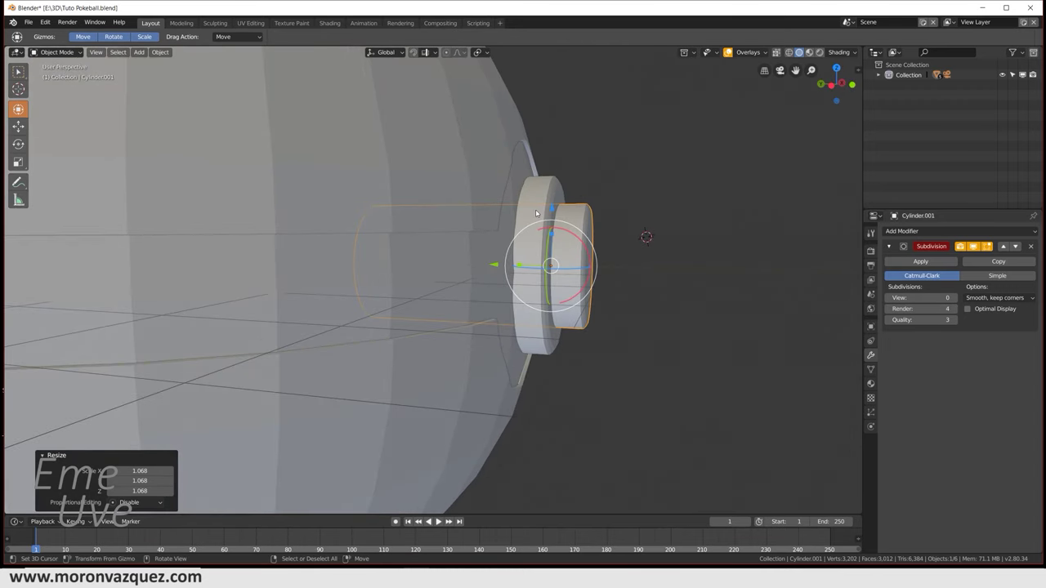
Step: Shift both button cylinders along Y, then stretch the outer cylinder's depth along Y
{"action": "left_click", "coordinate": [519, 258], "text": "shift"}
{"action": "left_click_drag", "start_coordinate": [484, 264], "coordinate": [474, 266]}
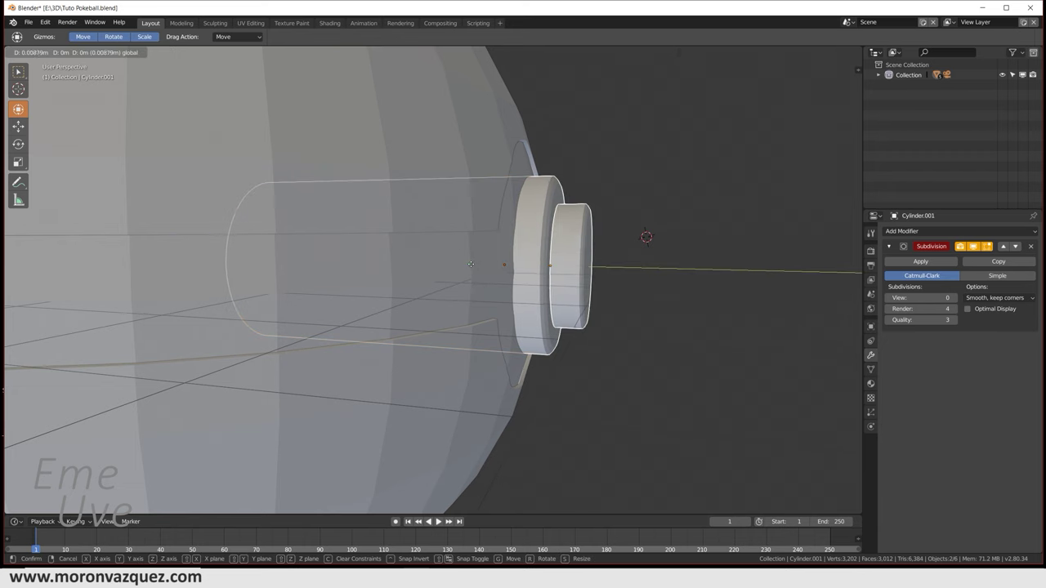
{"action": "left_click", "coordinate": [541, 260]}
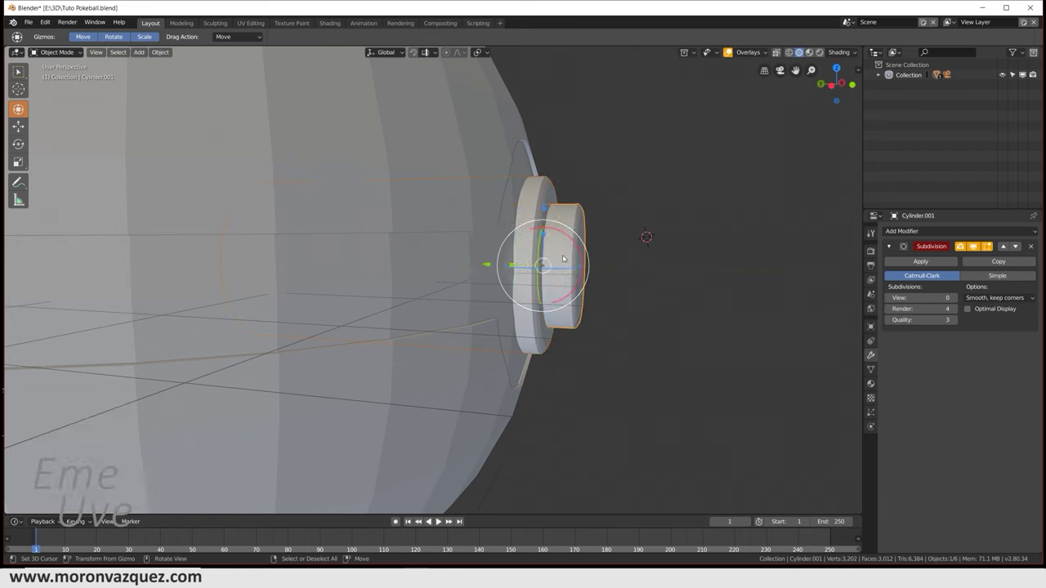
{"action": "key", "text": "s"}
{"action": "key", "text": "y"}
{"action": "left_click", "coordinate": [673, 275]}
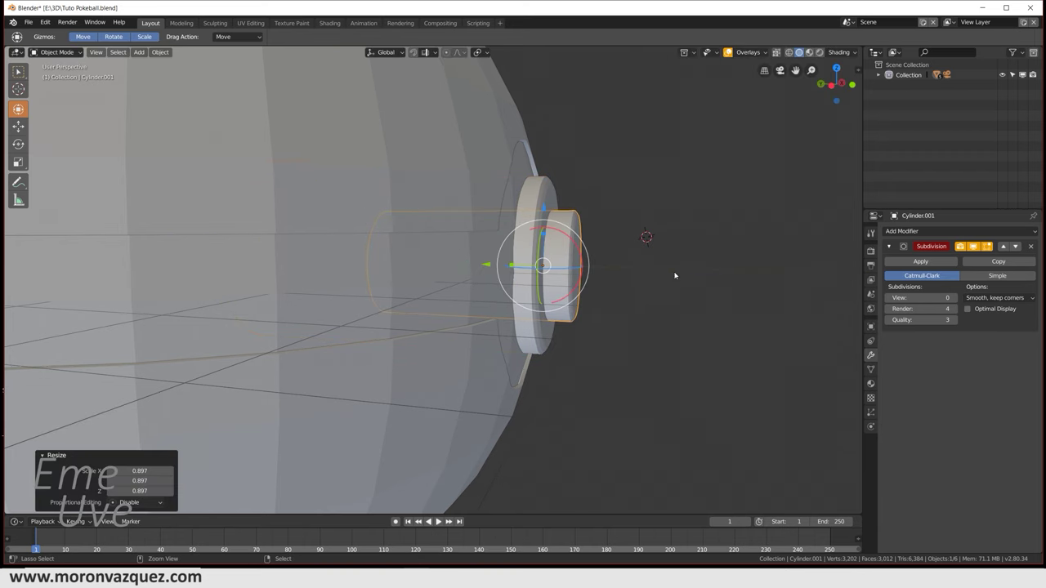
{"action": "left_click_drag", "start_coordinate": [485, 267], "coordinate": [478, 267]}
{"action": "mouse_move", "coordinate": [490, 269]}
{"action": "middle_mouse_down"}
{"action": "mouse_move", "coordinate": [584, 264]}
{"action": "mouse_move", "coordinate": [534, 282]}
{"action": "mouse_move", "coordinate": [576, 259]}
{"action": "mouse_move", "coordinate": [533, 267]}
{"action": "mouse_move", "coordinate": [538, 289]}
{"action": "mouse_move", "coordinate": [534, 257]}
{"action": "mouse_move", "coordinate": [555, 285]}
{"action": "mouse_move", "coordinate": [516, 266]}
{"action": "mouse_move", "coordinate": [534, 285]}
{"action": "mouse_move", "coordinate": [553, 264]}
{"action": "mouse_move", "coordinate": [542, 259]}
{"action": "mouse_move", "coordinate": [606, 281]}
{"action": "mouse_move", "coordinate": [611, 297]}
{"action": "mouse_move", "coordinate": [607, 282]}
{"action": "middle_mouse_up"}
{"action": "mouse_move", "coordinate": [630, 240]}
{"action": "middle_mouse_down"}
{"action": "mouse_move", "coordinate": [611, 226]}
{"action": "mouse_move", "coordinate": [604, 234]}
{"action": "middle_mouse_up"}
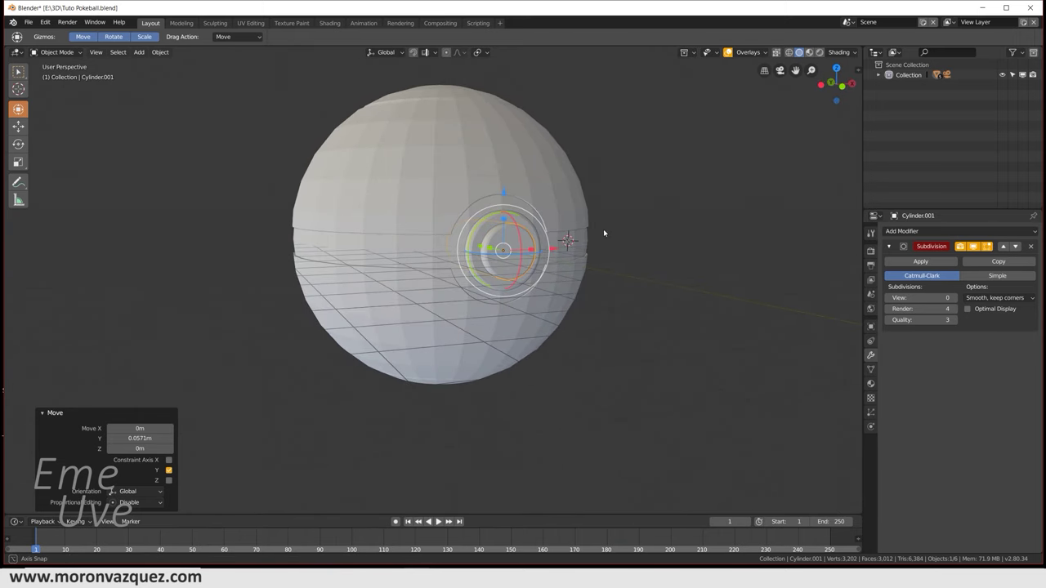
Step: Save the pokéball file, then orbit around the ball and camera to inspect it
{"action": "left_click", "coordinate": [28, 22]}
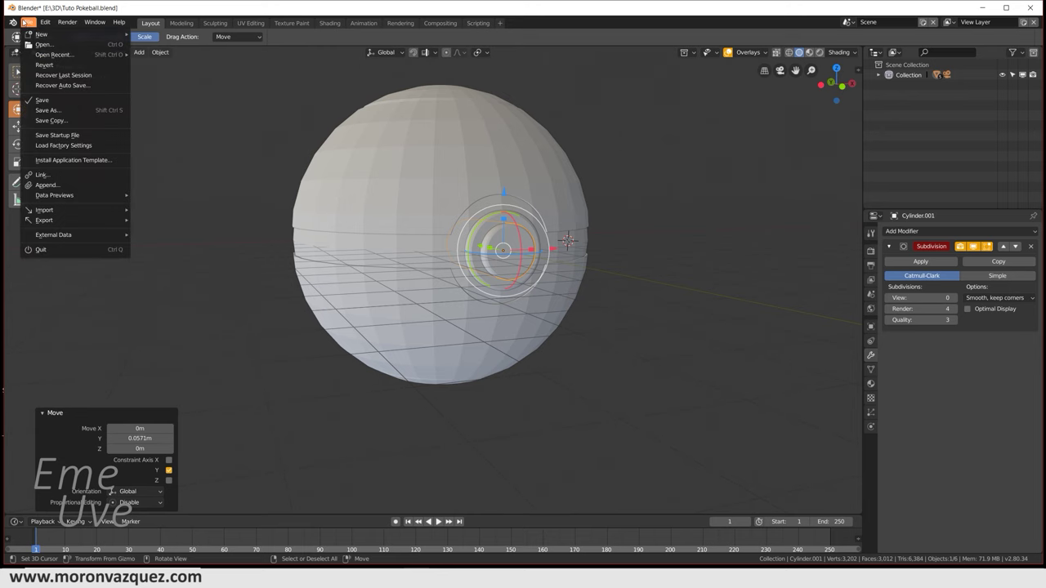
{"action": "left_click", "coordinate": [60, 102]}
{"action": "scroll", "coordinate": [601, 196], "scroll_direction": "down", "scroll_amount": 2}
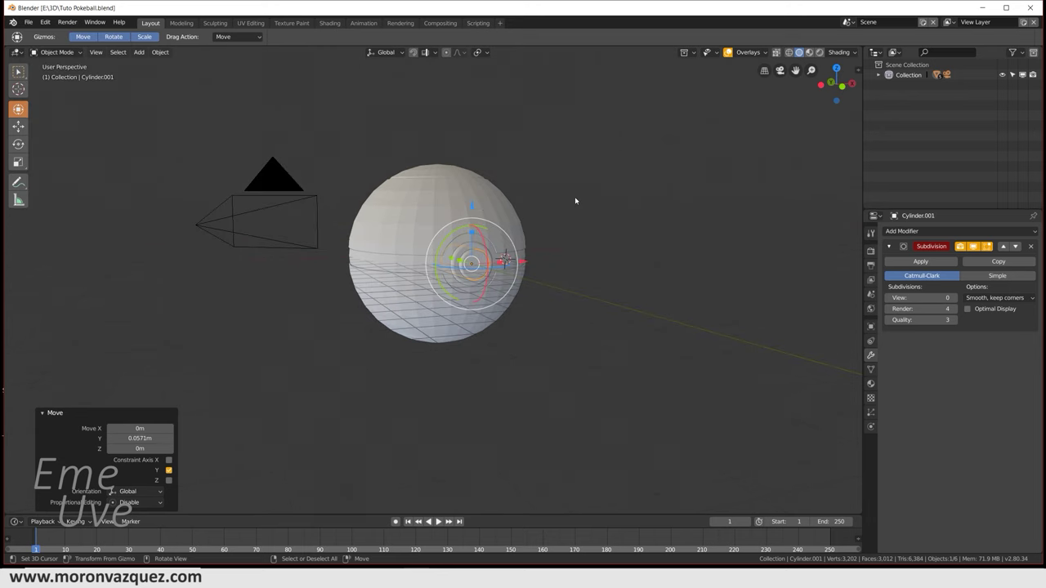
{"action": "scroll", "coordinate": [574, 199], "scroll_direction": "down", "scroll_amount": 1}
{"action": "scroll", "coordinate": [560, 201], "scroll_direction": "down", "scroll_amount": 1}
{"action": "scroll", "coordinate": [476, 200], "scroll_direction": "down", "scroll_amount": 1}
{"action": "mouse_move", "coordinate": [559, 232]}
{"action": "middle_mouse_down"}
{"action": "mouse_move", "coordinate": [610, 273]}
{"action": "mouse_move", "coordinate": [593, 229]}
{"action": "mouse_move", "coordinate": [607, 244]}
{"action": "mouse_move", "coordinate": [663, 243]}
{"action": "mouse_move", "coordinate": [597, 256]}
{"action": "middle_mouse_up"}
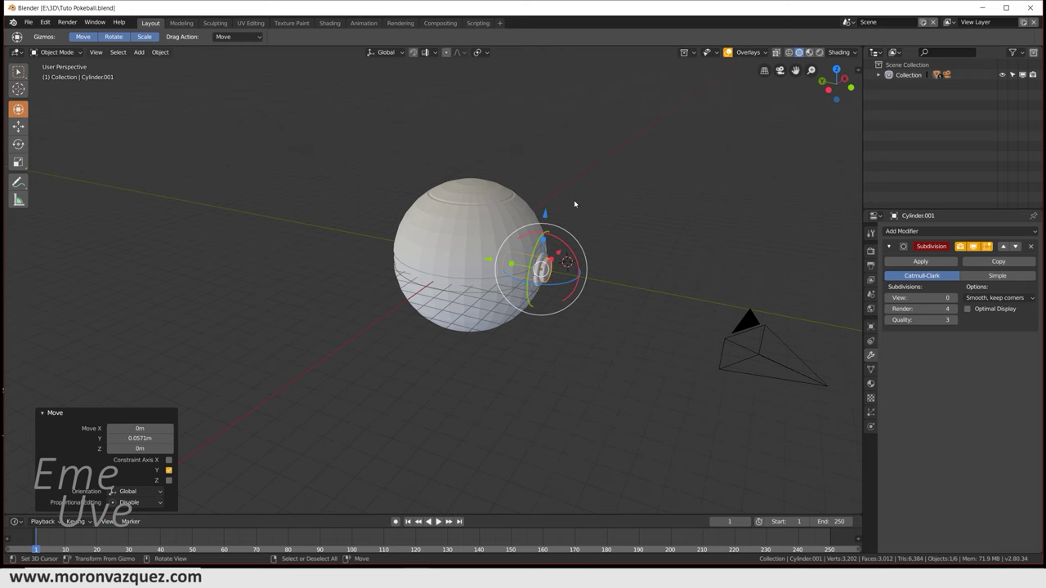
{"action": "scroll", "coordinate": [584, 223], "scroll_direction": "up", "scroll_amount": 3}
{"action": "middle_click_drag", "start_coordinate": [596, 229], "coordinate": [689, 237]}
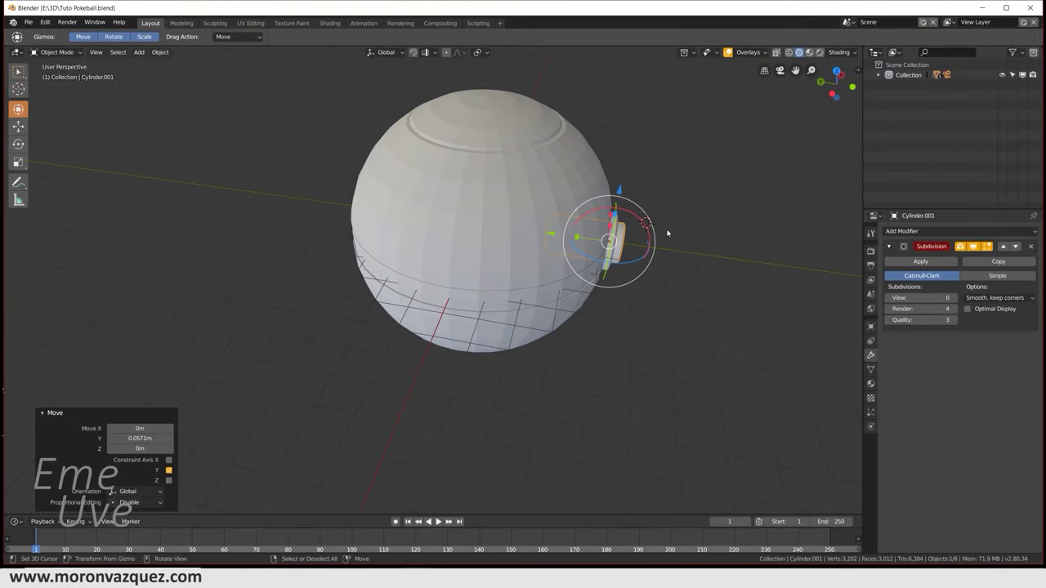
{"action": "middle_click_drag", "start_coordinate": [683, 234], "coordinate": [644, 232]}
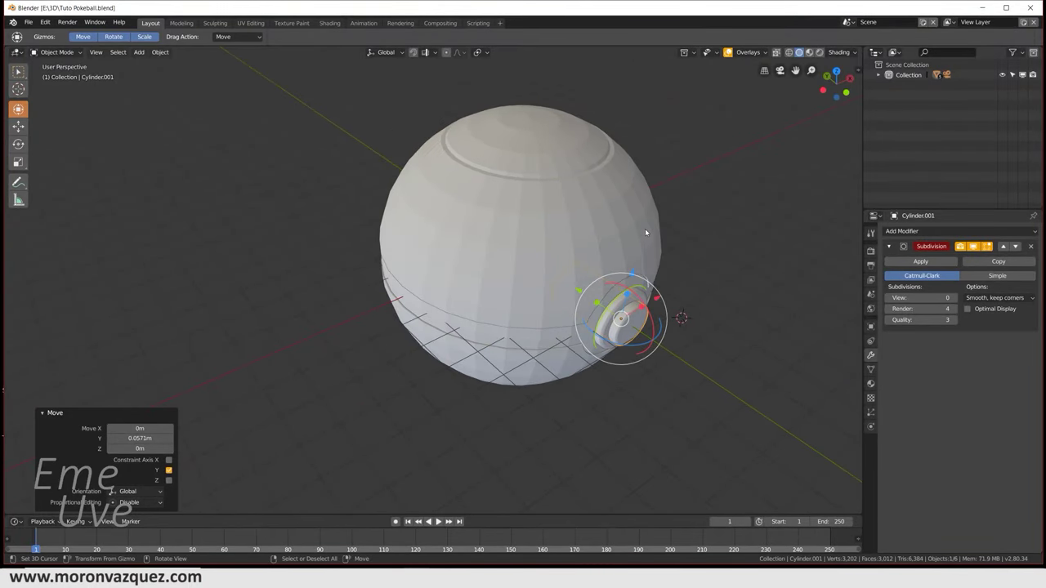
Step: Add a plane and scale it up to 14.015 as a ground surface
{"action": "key", "text": "shift+a"}
{"action": "left_click", "coordinate": [678, 230]}
{"action": "scroll", "coordinate": [661, 245], "scroll_direction": "down", "scroll_amount": 3}
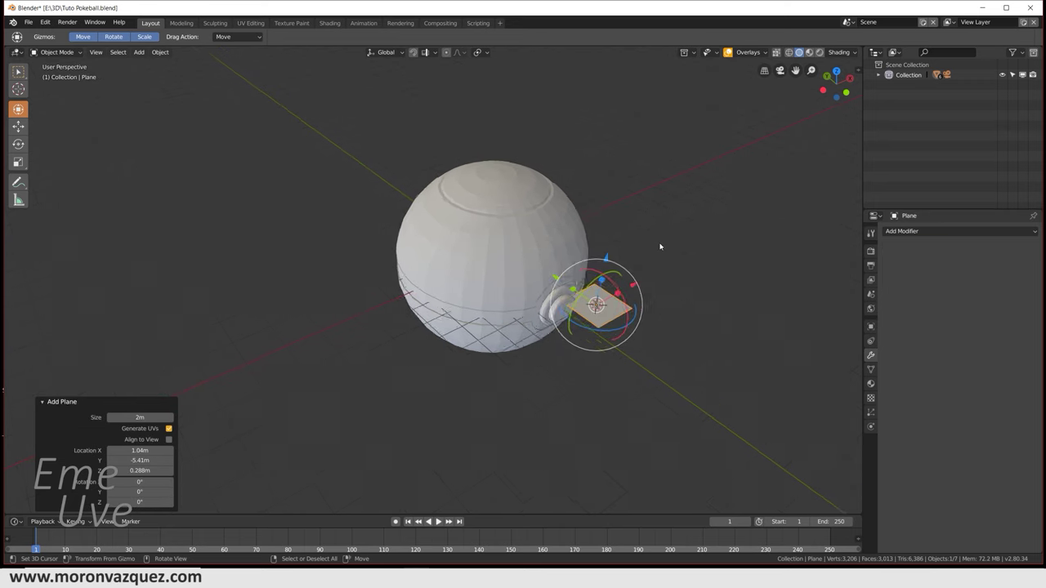
{"action": "key", "text": "s"}
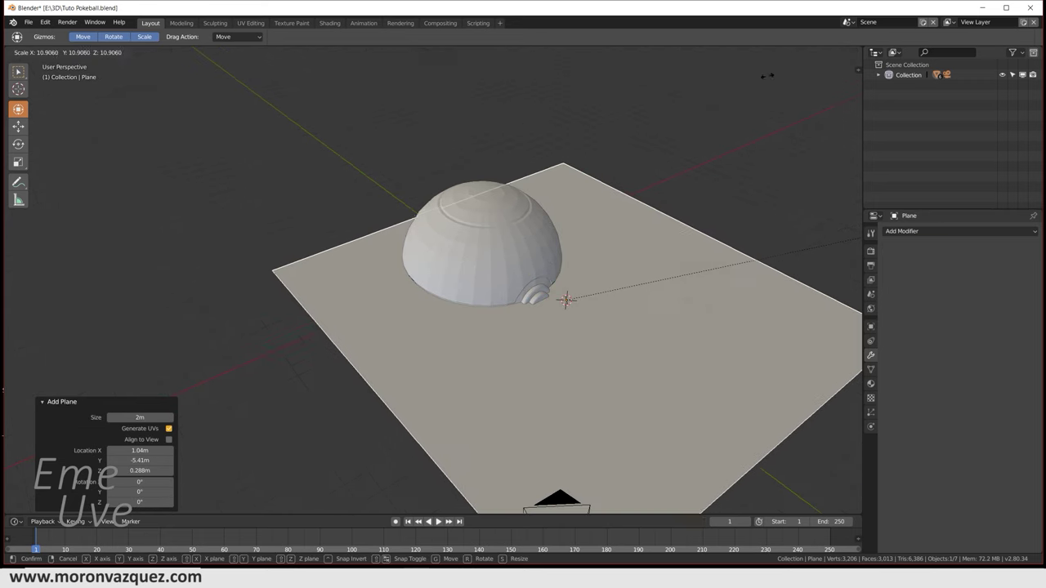
{"action": "left_click", "coordinate": [84, 561]}
{"action": "middle_click_drag", "start_coordinate": [582, 283], "coordinate": [561, 226]}
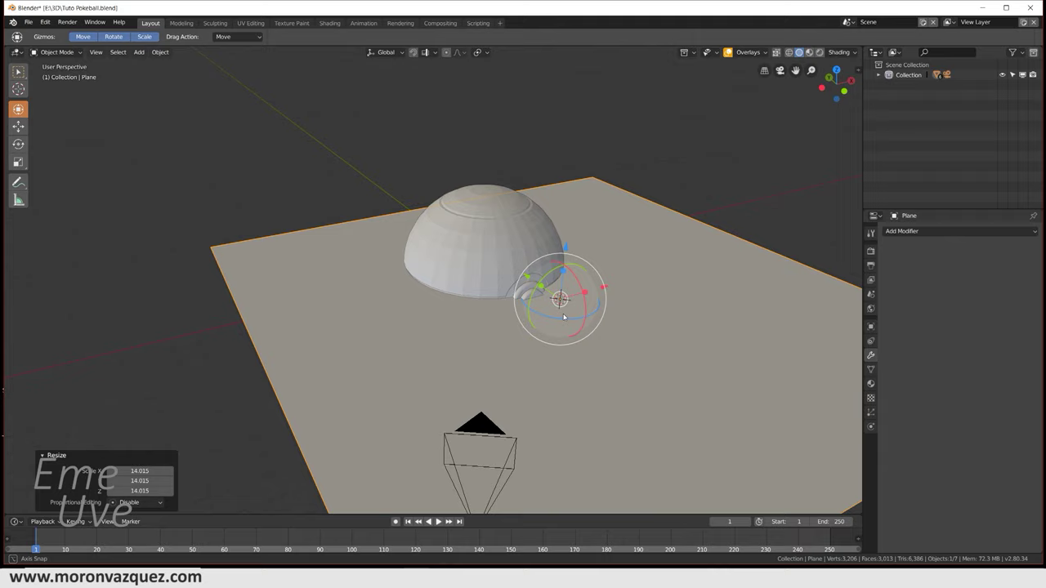
Step: Lower the plane below the ball, shift it along Y, and fine-tune its height to -0.313 m
{"action": "key", "text": "g"}
{"action": "key", "text": "z"}
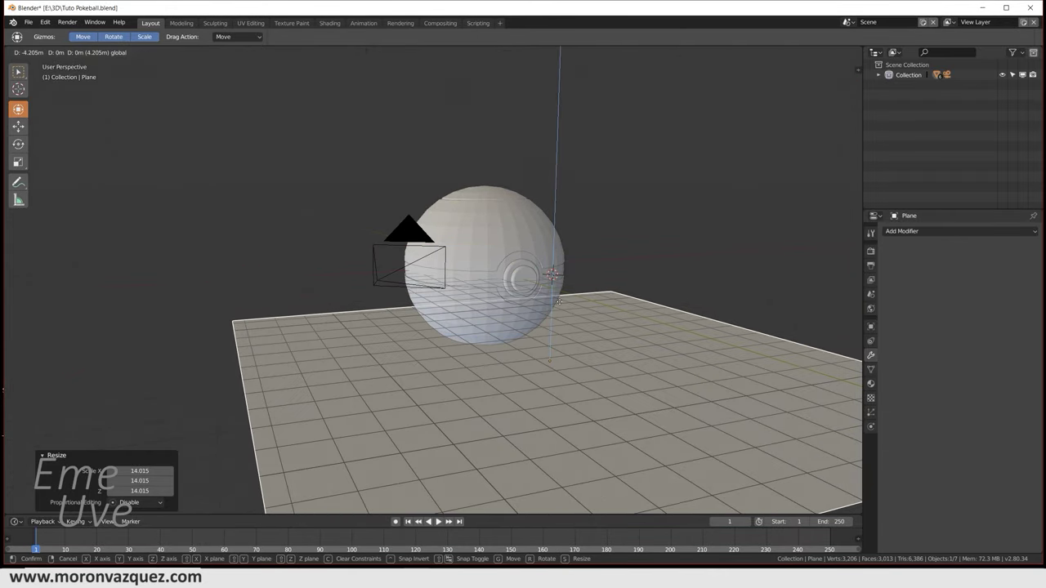
{"action": "left_click", "coordinate": [554, 327]}
{"action": "mouse_move", "coordinate": [535, 241]}
{"action": "middle_mouse_down"}
{"action": "mouse_move", "coordinate": [539, 276]}
{"action": "mouse_move", "coordinate": [602, 299]}
{"action": "middle_mouse_up"}
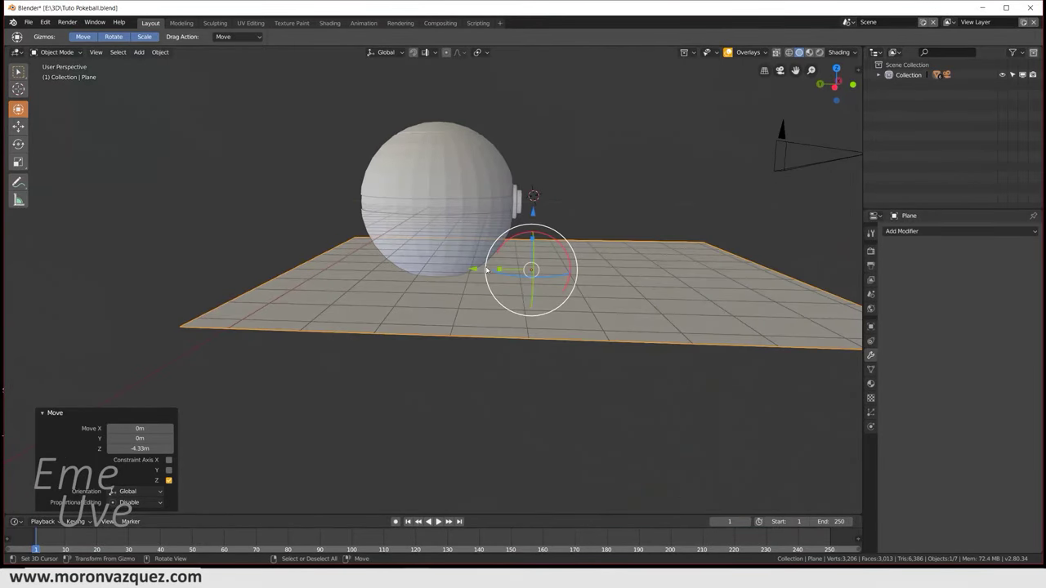
{"action": "key", "text": "g"}
{"action": "key", "text": "shift+z"}
{"action": "left_click", "coordinate": [425, 282]}
{"action": "scroll", "coordinate": [458, 287], "scroll_direction": "up", "scroll_amount": 3}
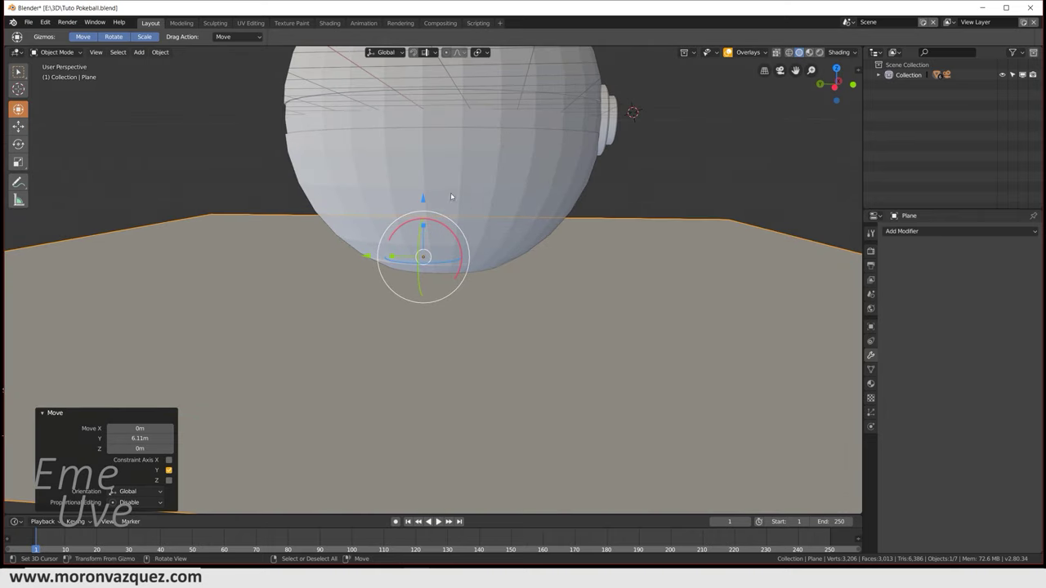
{"action": "key", "text": "g"}
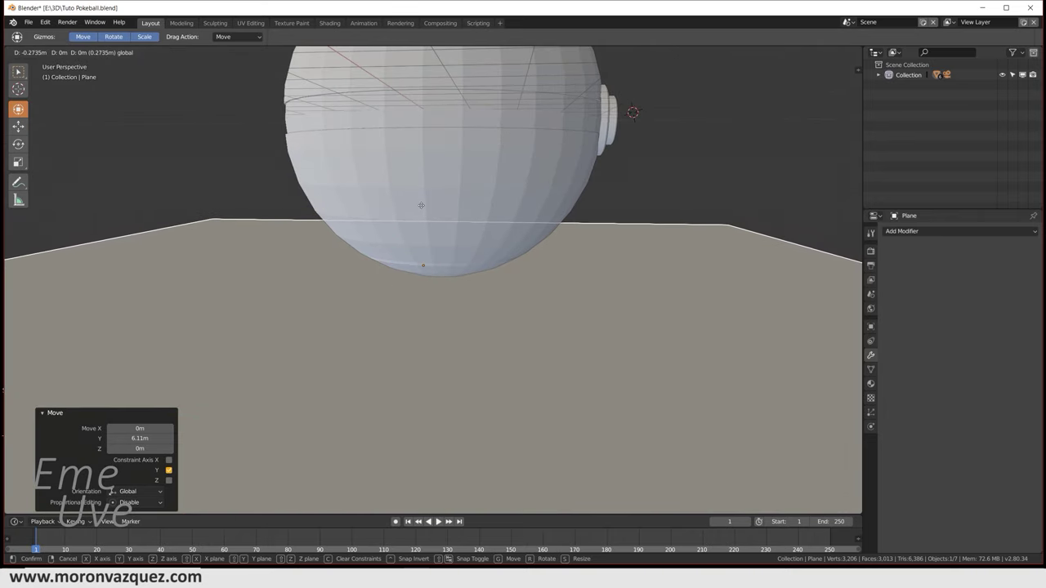
{"action": "left_click", "coordinate": [420, 206]}
{"action": "mouse_move", "coordinate": [580, 262]}
{"action": "middle_mouse_down"}
{"action": "mouse_move", "coordinate": [523, 327]}
{"action": "mouse_move", "coordinate": [556, 331]}
{"action": "mouse_move", "coordinate": [499, 263]}
{"action": "middle_mouse_up"}
{"action": "scroll", "coordinate": [504, 340], "scroll_direction": "down", "scroll_amount": 2}
{"action": "scroll", "coordinate": [504, 340], "scroll_direction": "down", "scroll_amount": 2}
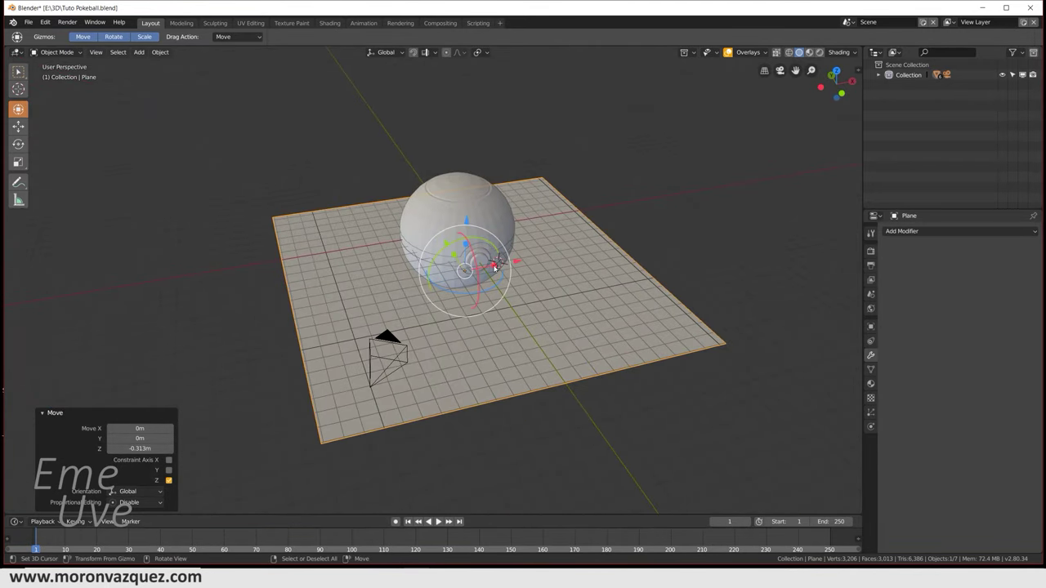
Step: Enlarge the ground plane with two scalings, undoing an accidental rotation
{"action": "key", "text": "s"}
{"action": "left_click", "coordinate": [497, 263]}
{"action": "key", "text": "s"}
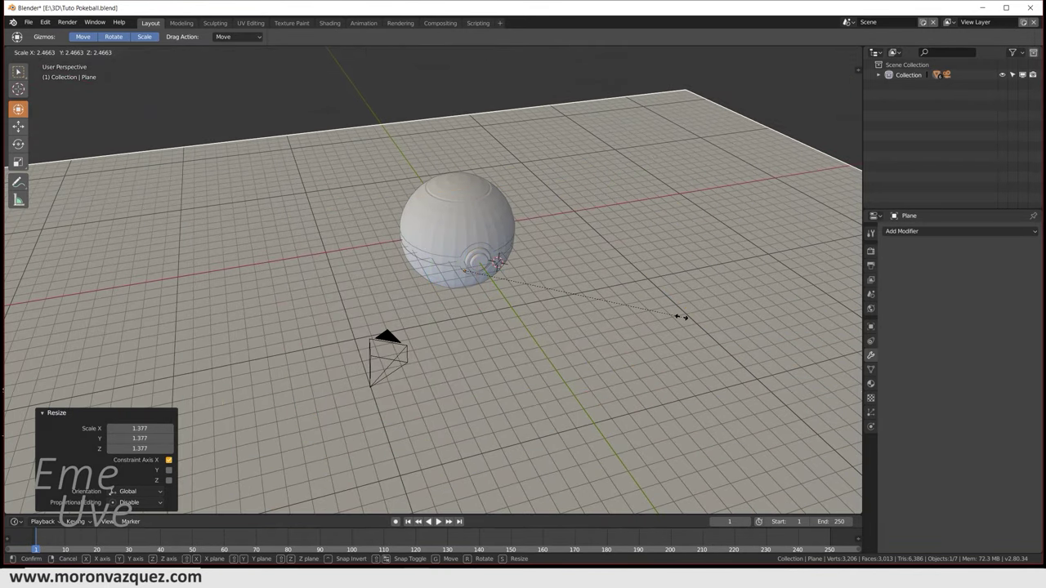
{"action": "left_click", "coordinate": [680, 317]}
{"action": "left_click_drag", "start_coordinate": [458, 253], "coordinate": [417, 223]}
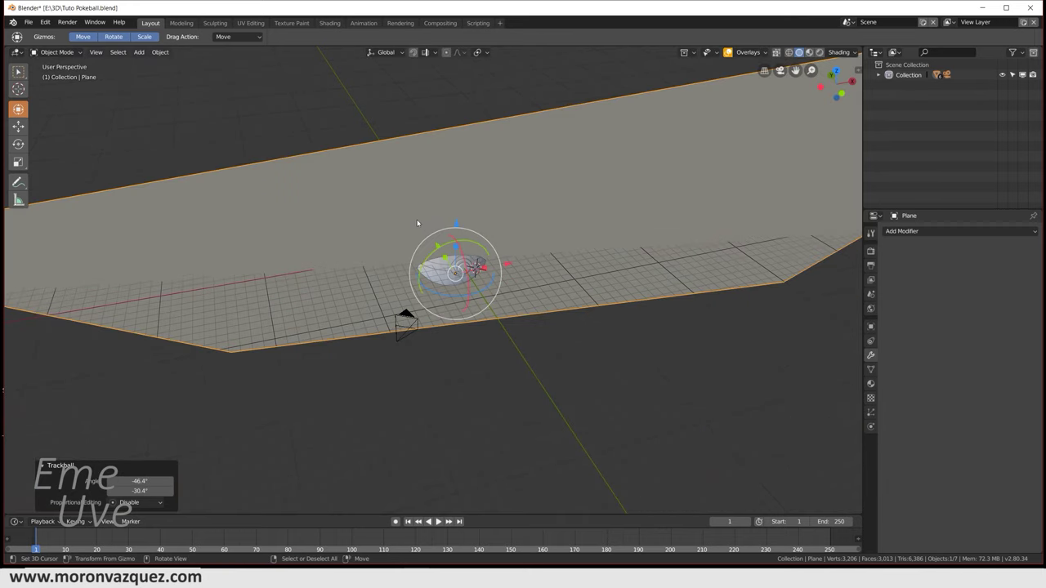
{"action": "key", "text": "ctrl+z"}
{"action": "middle_click_drag", "start_coordinate": [418, 223], "coordinate": [513, 281]}
Step: Move the plane 10.8 m along Y so the ball sits toward one end
{"action": "key", "text": "g"}
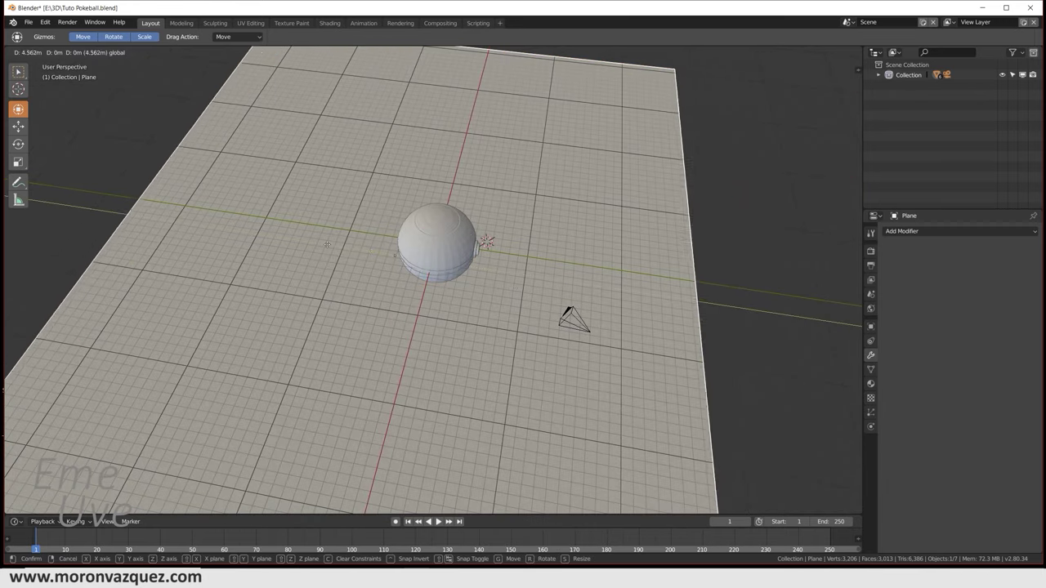
{"action": "key", "text": "y"}
{"action": "left_click", "coordinate": [512, 290]}
{"action": "scroll", "coordinate": [462, 303], "scroll_direction": "down", "scroll_amount": 2}
{"action": "scroll", "coordinate": [561, 245], "scroll_direction": "up", "scroll_amount": 2}
{"action": "mouse_move", "coordinate": [561, 245]}
{"action": "middle_mouse_down"}
{"action": "mouse_move", "coordinate": [532, 327]}
{"action": "mouse_move", "coordinate": [414, 264]}
{"action": "mouse_move", "coordinate": [457, 205]}
{"action": "mouse_move", "coordinate": [569, 269]}
{"action": "mouse_move", "coordinate": [561, 323]}
{"action": "mouse_move", "coordinate": [504, 276]}
{"action": "mouse_move", "coordinate": [462, 280]}
{"action": "mouse_move", "coordinate": [457, 237]}
{"action": "mouse_move", "coordinate": [481, 206]}
{"action": "middle_mouse_up"}
{"action": "scroll", "coordinate": [560, 322], "scroll_direction": "up", "scroll_amount": 3}
{"action": "scroll", "coordinate": [461, 279], "scroll_direction": "up", "scroll_amount": 2}
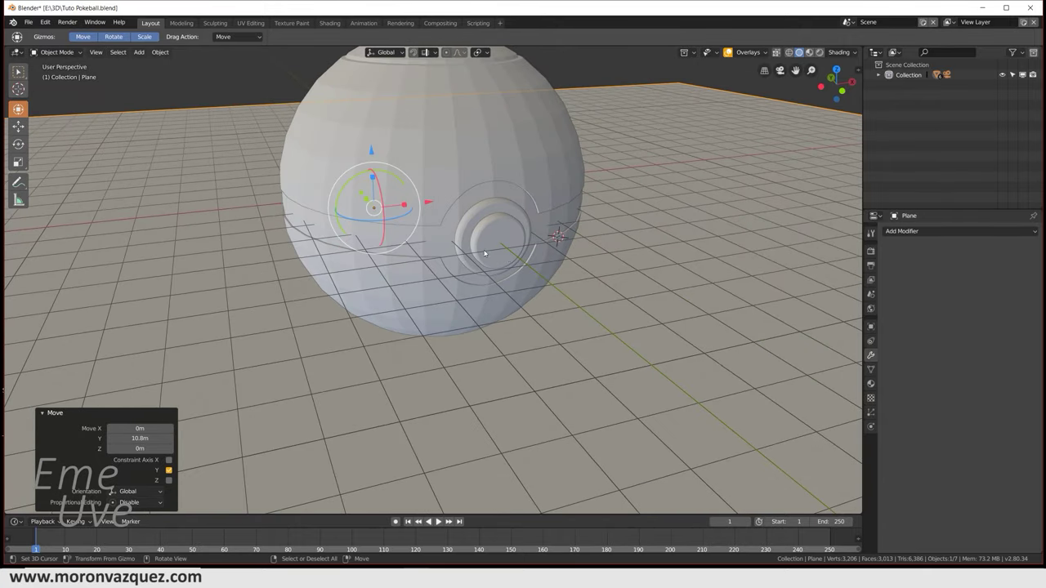
{"action": "mouse_move", "coordinate": [493, 232]}
{"action": "middle_mouse_down"}
{"action": "mouse_move", "coordinate": [476, 212]}
{"action": "mouse_move", "coordinate": [446, 262]}
{"action": "middle_mouse_up"}
{"action": "scroll", "coordinate": [446, 267], "scroll_direction": "down", "scroll_amount": 1}
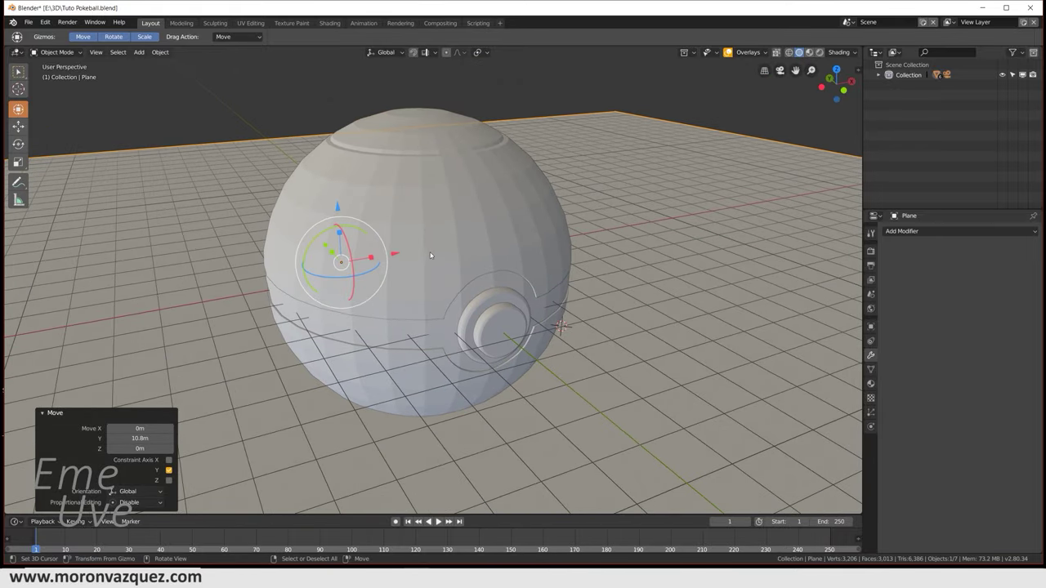
{"action": "scroll", "coordinate": [483, 244], "scroll_direction": "down", "scroll_amount": 3}
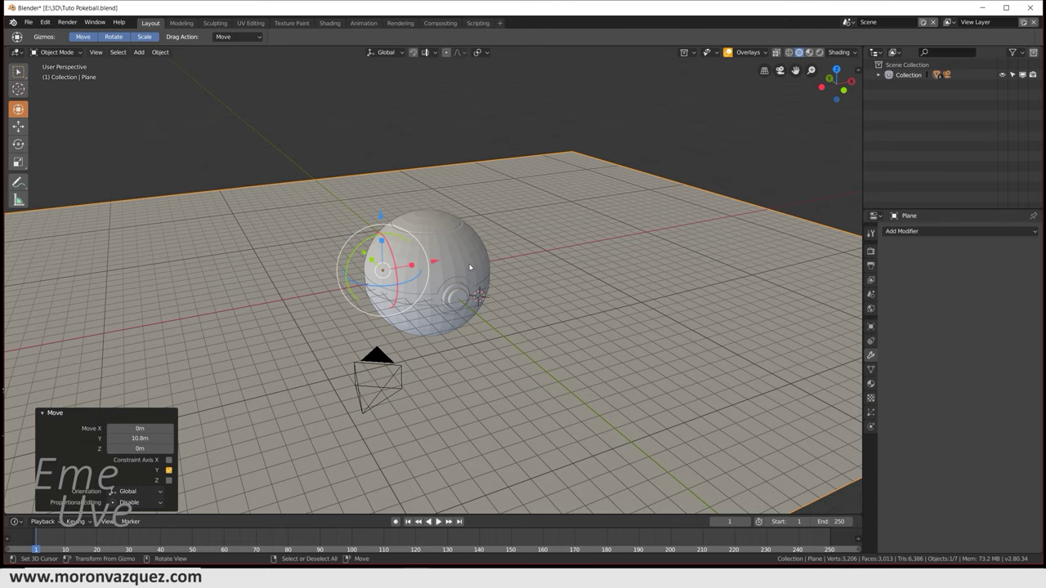
{"action": "middle_click_drag", "start_coordinate": [448, 283], "coordinate": [557, 248]}
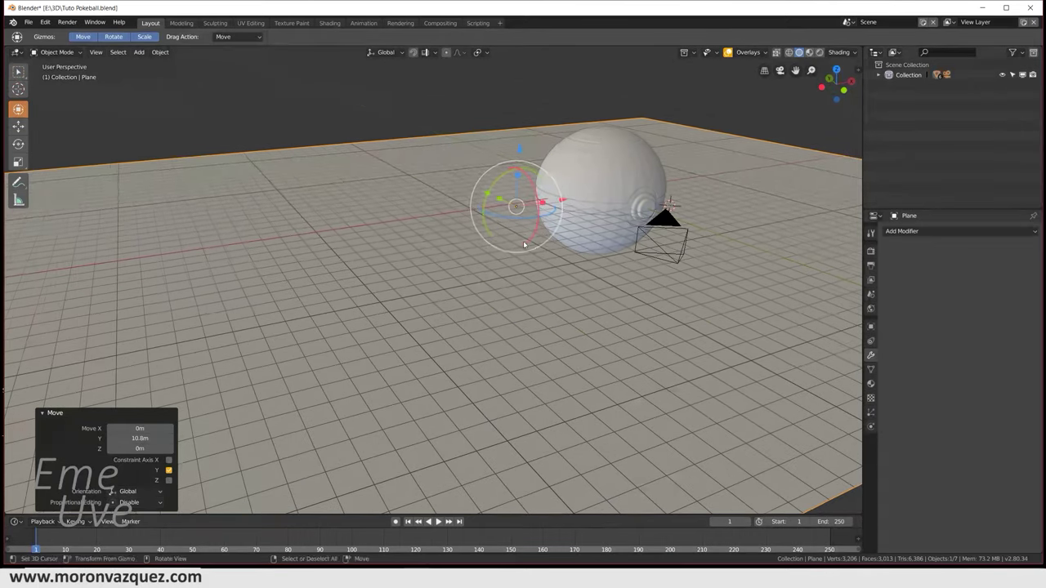
{"action": "scroll", "coordinate": [556, 249], "scroll_direction": "down", "scroll_amount": 5}
{"action": "middle_click_drag", "start_coordinate": [556, 248], "coordinate": [493, 223]}
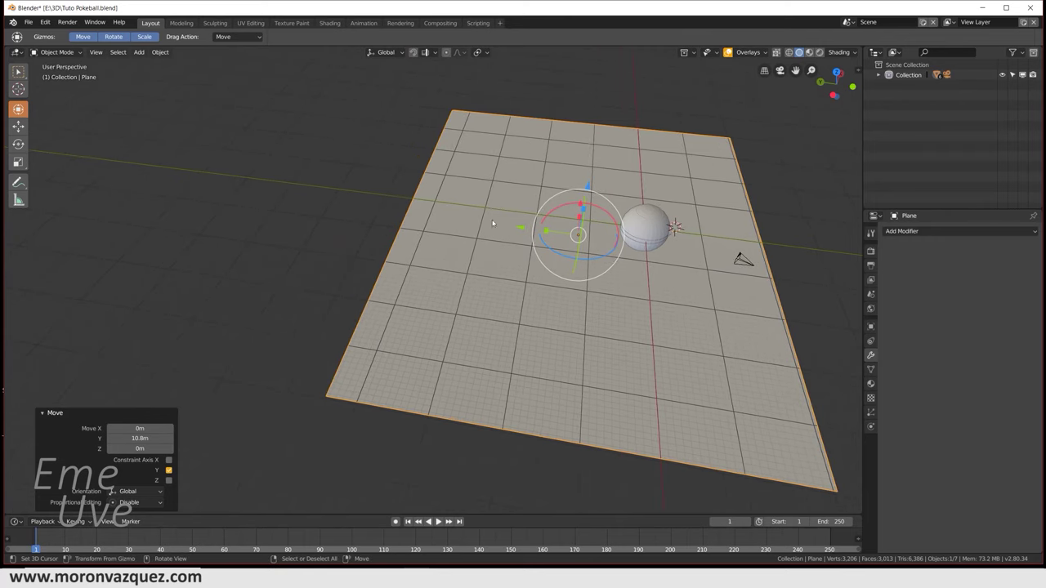
{"action": "left_click", "coordinate": [525, 261]}
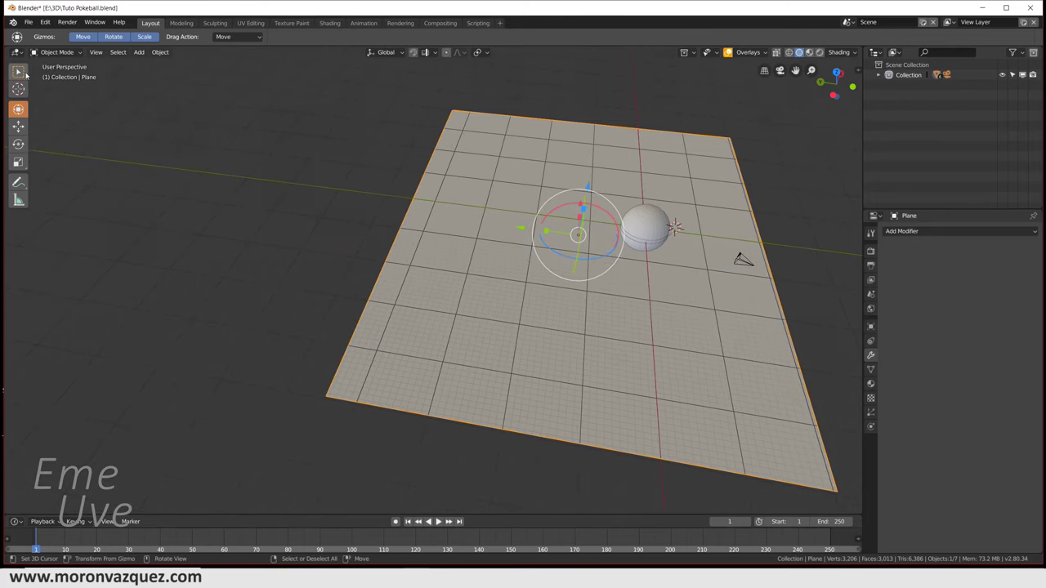
Step: Enter Edit Mode with edge select and select the plane's far edge
{"action": "left_click", "coordinate": [56, 52]}
{"action": "left_click", "coordinate": [56, 79]}
{"action": "left_click", "coordinate": [100, 52]}
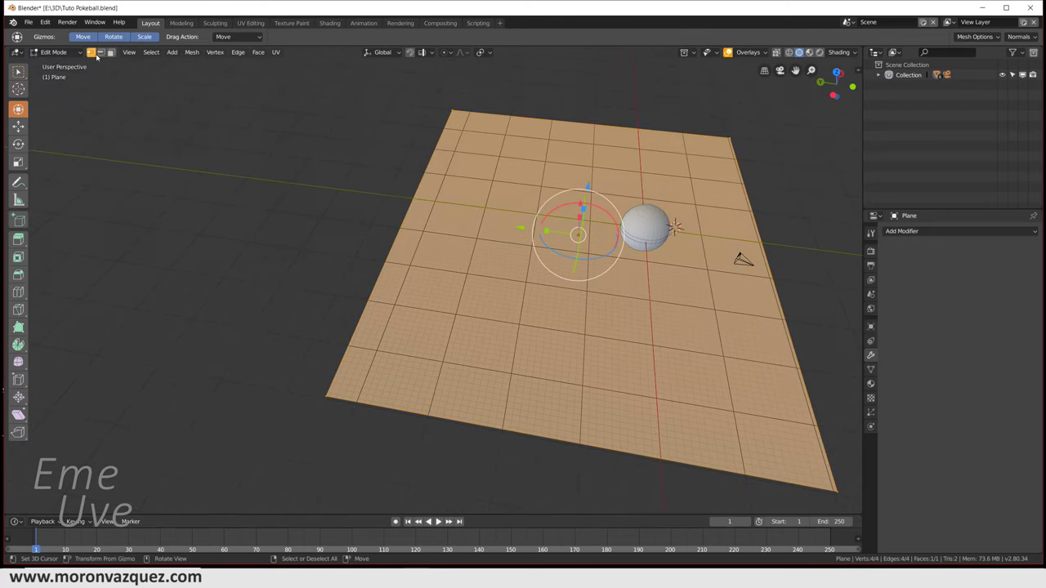
{"action": "left_click", "coordinate": [403, 203]}
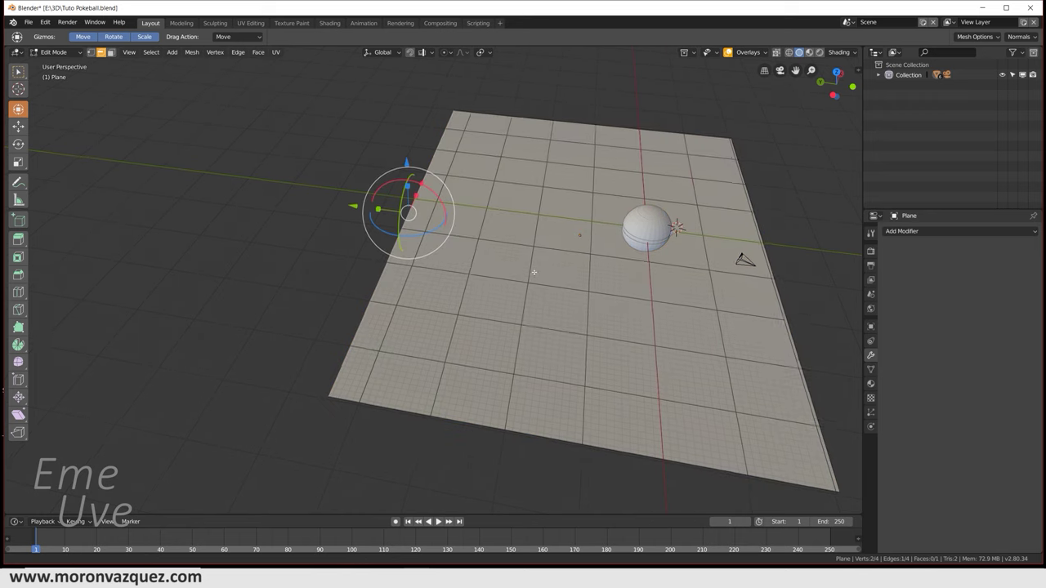
{"action": "middle_click_drag", "start_coordinate": [532, 264], "coordinate": [641, 284]}
Step: Extrude the far edge, extend it along Y, then raise it along Z into a wall
{"action": "key", "text": "e"}
{"action": "right_click", "coordinate": [640, 285]}
{"action": "key", "text": "g"}
{"action": "key", "text": "y"}
{"action": "left_click", "coordinate": [147, 204]}
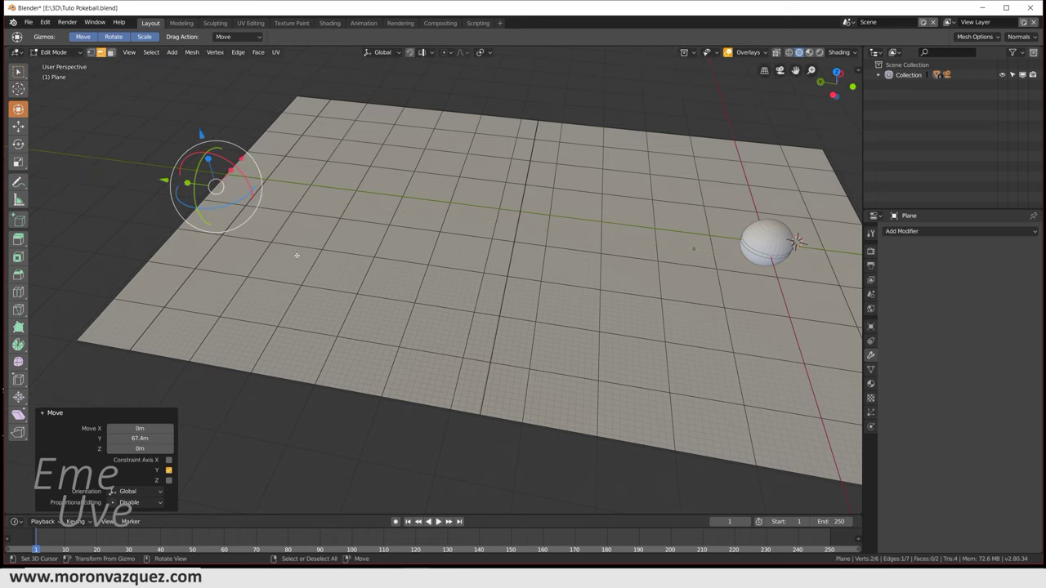
{"action": "middle_click_drag", "start_coordinate": [147, 204], "coordinate": [99, 232]}
{"action": "key", "text": "g"}
{"action": "key", "text": "y"}
{"action": "left_click", "coordinate": [255, 177]}
{"action": "key", "text": "g"}
{"action": "key", "text": "z"}
{"action": "left_click", "coordinate": [249, 151]}
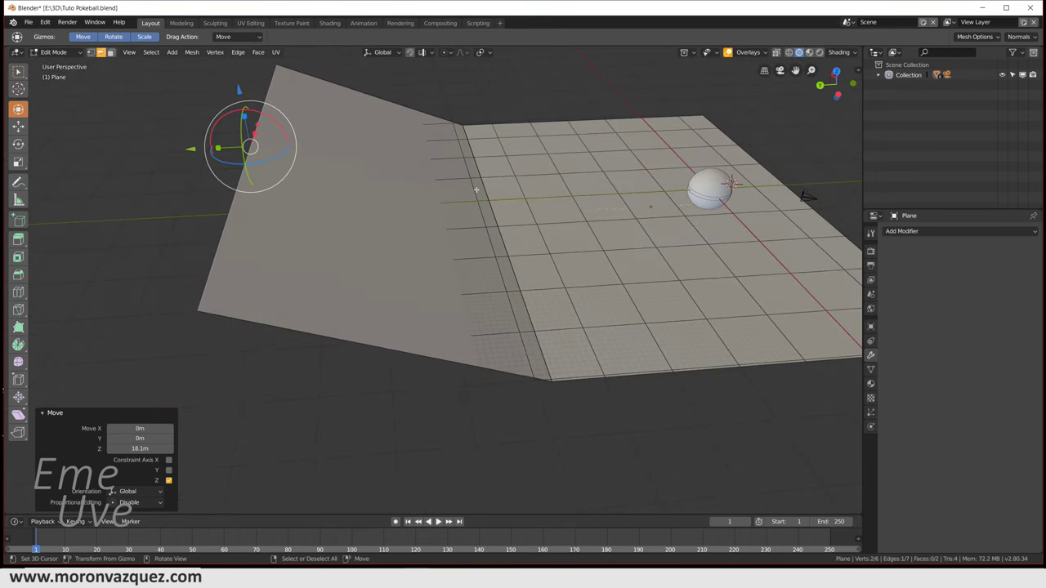
{"action": "middle_click_drag", "start_coordinate": [249, 151], "coordinate": [577, 281]}
Step: Extrude the wall's top edge into another face above the wall, redoing a slanted attempt
{"action": "key", "text": "e"}
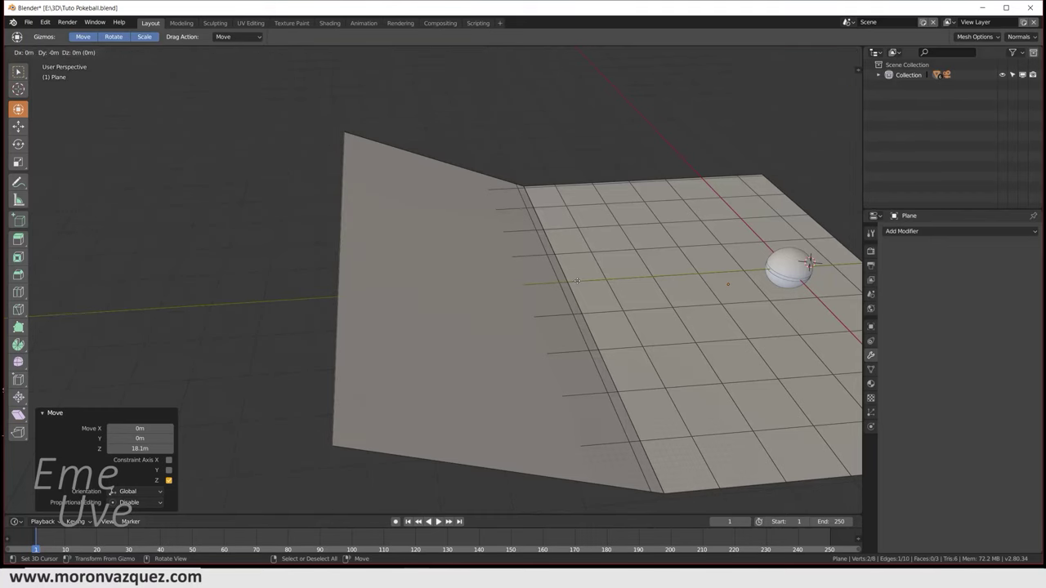
{"action": "left_click", "coordinate": [620, 284]}
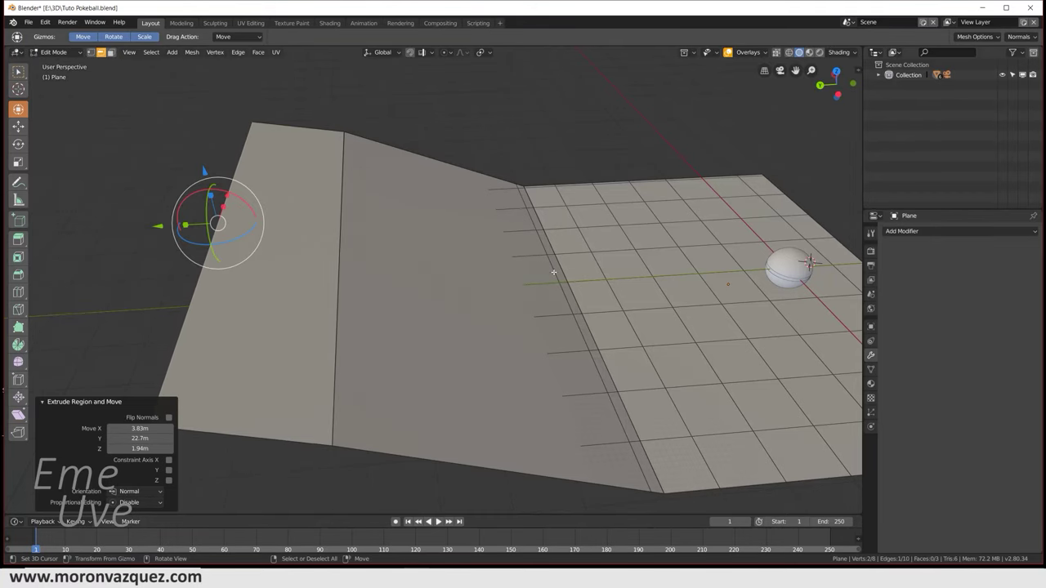
{"action": "key", "text": "ctrl+z"}
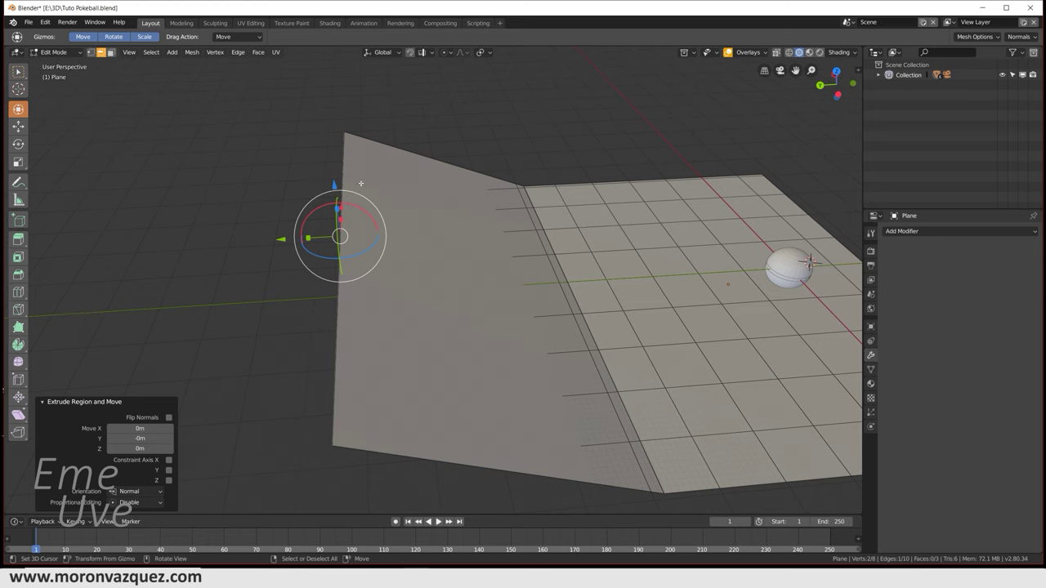
{"action": "key", "text": "e"}
{"action": "left_click", "coordinate": [267, 100]}
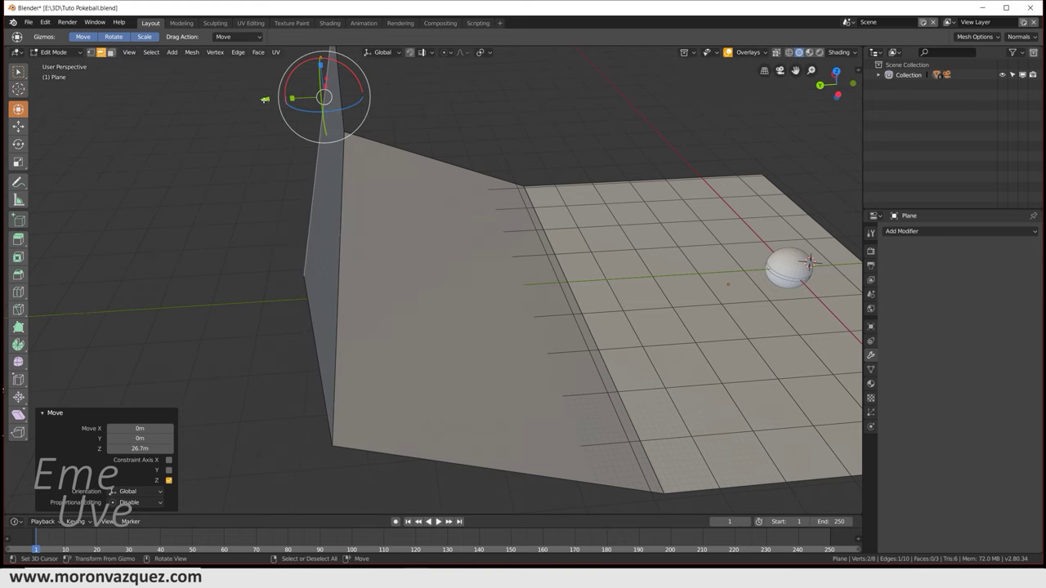
{"action": "key", "text": "g"}
{"action": "left_click", "coordinate": [245, 96]}
{"action": "middle_click_drag", "start_coordinate": [303, 140], "coordinate": [414, 136]}
{"action": "scroll", "coordinate": [413, 136], "scroll_direction": "down", "scroll_amount": 3}
{"action": "mouse_move", "coordinate": [485, 215]}
{"action": "middle_mouse_down"}
{"action": "mouse_move", "coordinate": [472, 188]}
{"action": "mouse_move", "coordinate": [496, 231]}
{"action": "mouse_move", "coordinate": [460, 175]}
{"action": "mouse_move", "coordinate": [553, 336]}
{"action": "middle_mouse_up"}
{"action": "scroll", "coordinate": [528, 290], "scroll_direction": "up", "scroll_amount": 2}
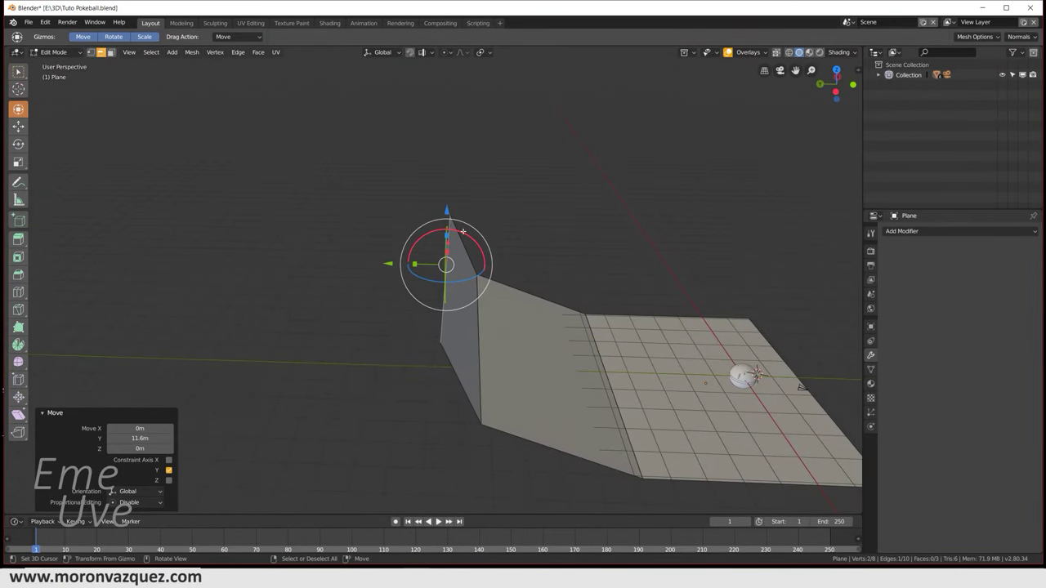
Step: Extrude and raise the top edge again to heighten the backdrop, then return to Object Mode
{"action": "key", "text": "e"}
{"action": "right_click", "coordinate": [450, 227]}
{"action": "left_click_drag", "start_coordinate": [447, 206], "coordinate": [434, 110]}
{"action": "mouse_move", "coordinate": [434, 110]}
{"action": "middle_mouse_down"}
{"action": "mouse_move", "coordinate": [289, 362]}
{"action": "mouse_move", "coordinate": [350, 483]}
{"action": "mouse_move", "coordinate": [672, 290]}
{"action": "mouse_move", "coordinate": [665, 301]}
{"action": "middle_mouse_up"}
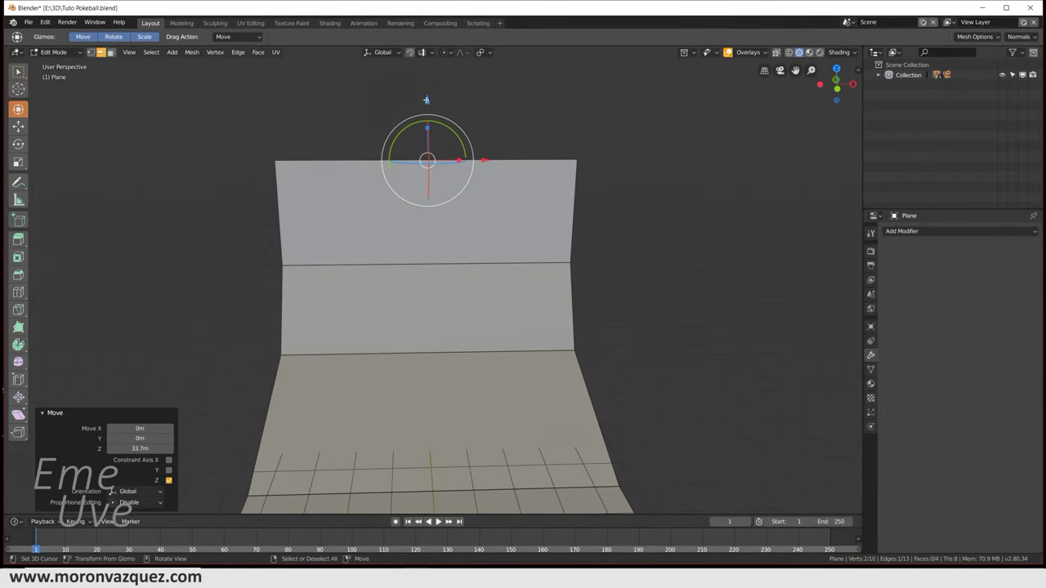
{"action": "left_click_drag", "start_coordinate": [425, 100], "coordinate": [423, 75]}
{"action": "mouse_move", "coordinate": [562, 313]}
{"action": "middle_mouse_down"}
{"action": "mouse_move", "coordinate": [626, 307]}
{"action": "mouse_move", "coordinate": [505, 317]}
{"action": "middle_mouse_up"}
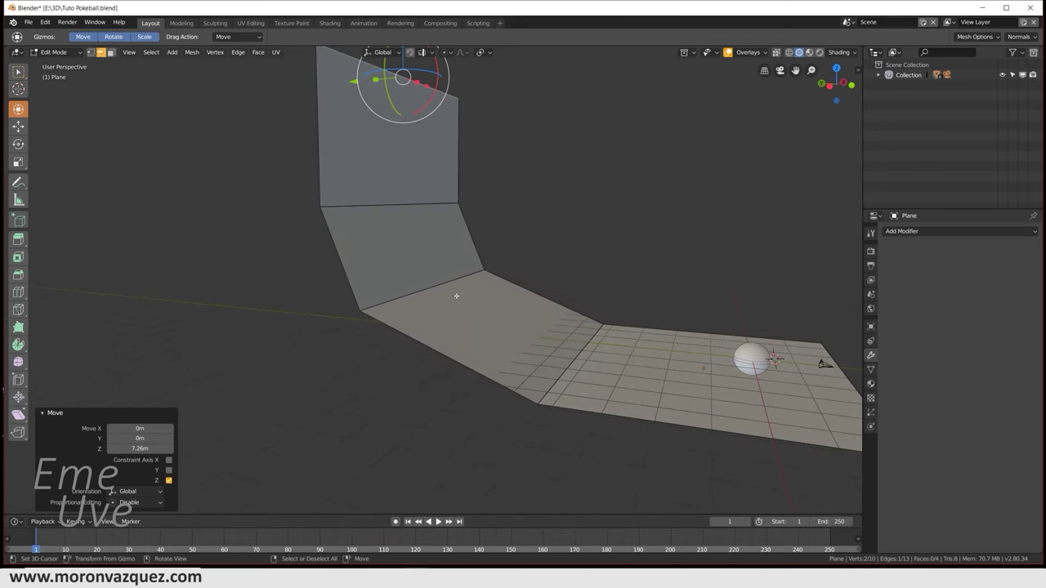
{"action": "scroll", "coordinate": [553, 311], "scroll_direction": "down", "scroll_amount": 3}
{"action": "middle_click_drag", "start_coordinate": [567, 303], "coordinate": [514, 315]}
{"action": "mouse_move", "coordinate": [632, 459]}
{"action": "middle_mouse_down", "text": "shift"}
{"action": "mouse_move", "coordinate": [631, 320]}
{"action": "mouse_move", "coordinate": [425, 335]}
{"action": "middle_mouse_up", "text": "shift"}
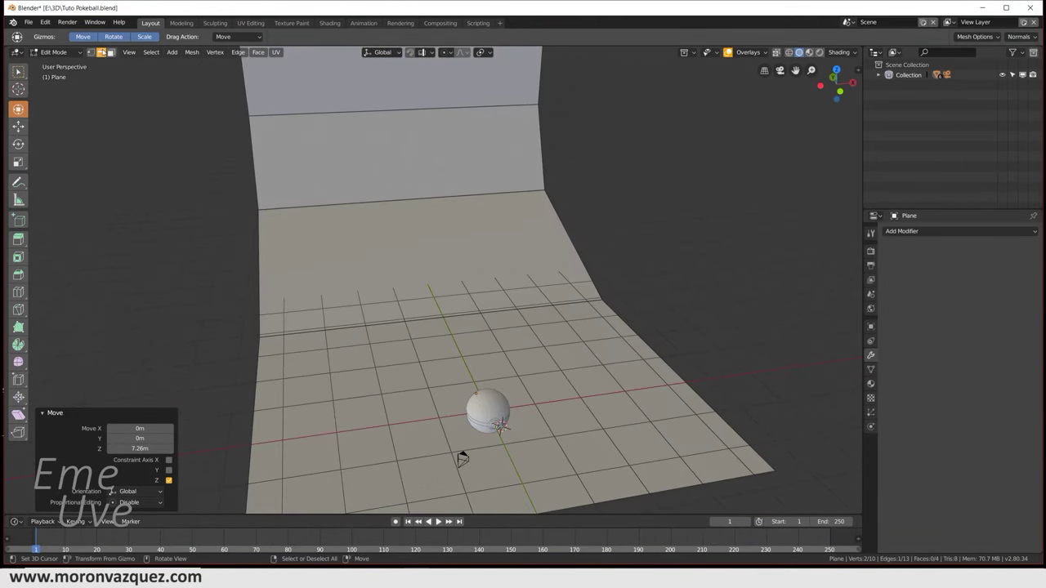
{"action": "left_click", "coordinate": [53, 53]}
{"action": "left_click", "coordinate": [58, 69]}
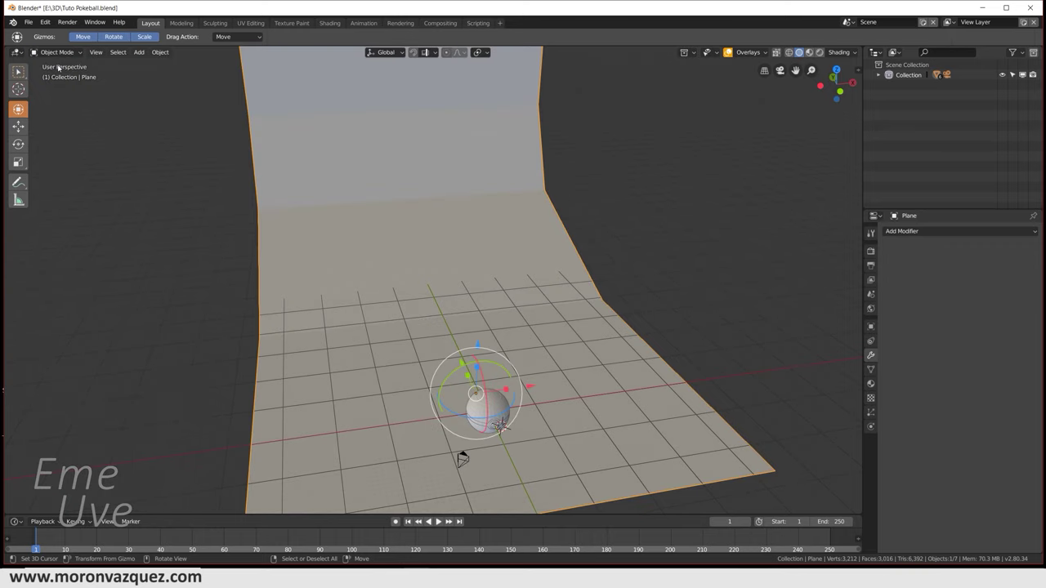
Step: Give the bent backdrop plane a Subdivision Surface modifier with viewport level 4
{"action": "mouse_move", "coordinate": [597, 283]}
{"action": "middle_mouse_down"}
{"action": "mouse_move", "coordinate": [576, 266]}
{"action": "mouse_move", "coordinate": [617, 269]}
{"action": "middle_mouse_up"}
{"action": "mouse_move", "coordinate": [637, 213]}
{"action": "middle_mouse_down"}
{"action": "mouse_move", "coordinate": [593, 216]}
{"action": "mouse_move", "coordinate": [620, 222]}
{"action": "middle_mouse_up"}
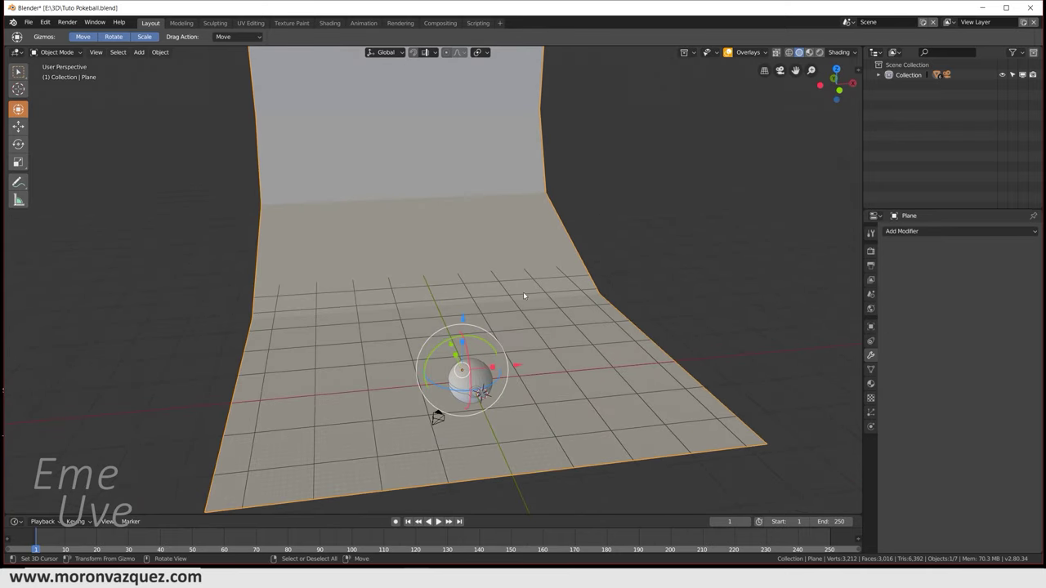
{"action": "left_click", "coordinate": [908, 232]}
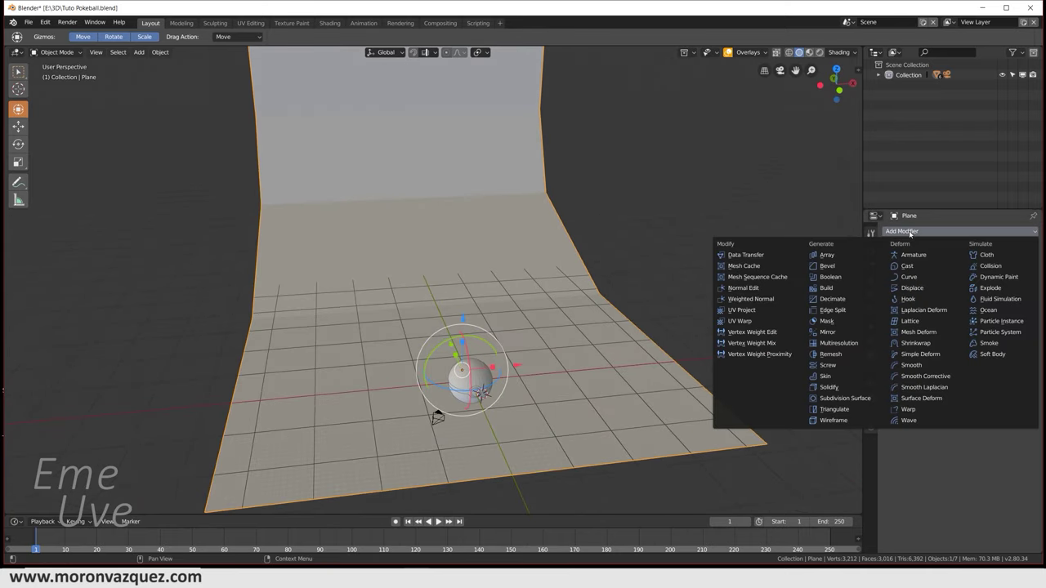
{"action": "left_click", "coordinate": [866, 400]}
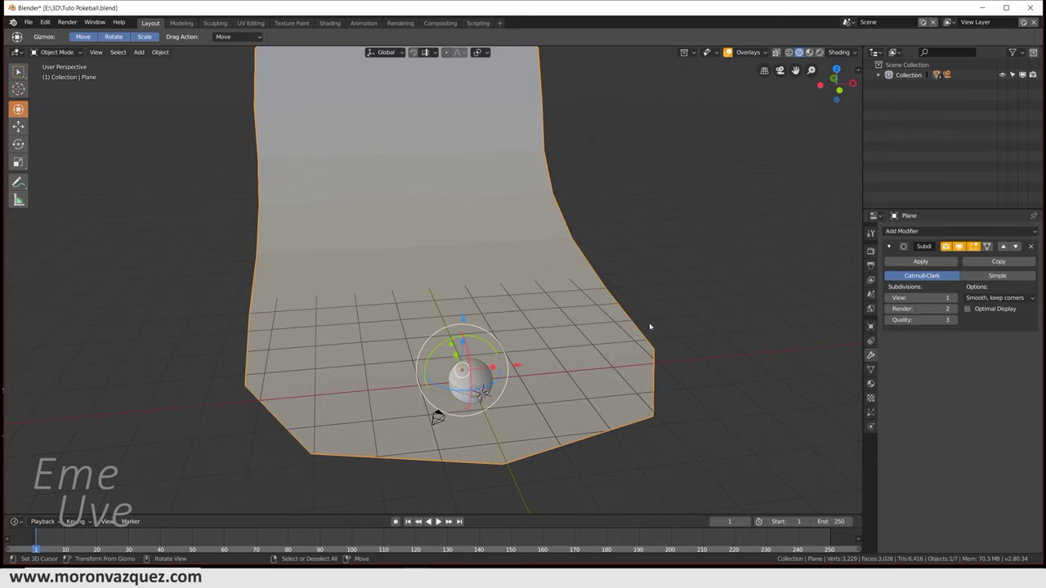
{"action": "mouse_move", "coordinate": [646, 327]}
{"action": "middle_mouse_down"}
{"action": "mouse_move", "coordinate": [671, 301]}
{"action": "mouse_move", "coordinate": [645, 327]}
{"action": "middle_mouse_up"}
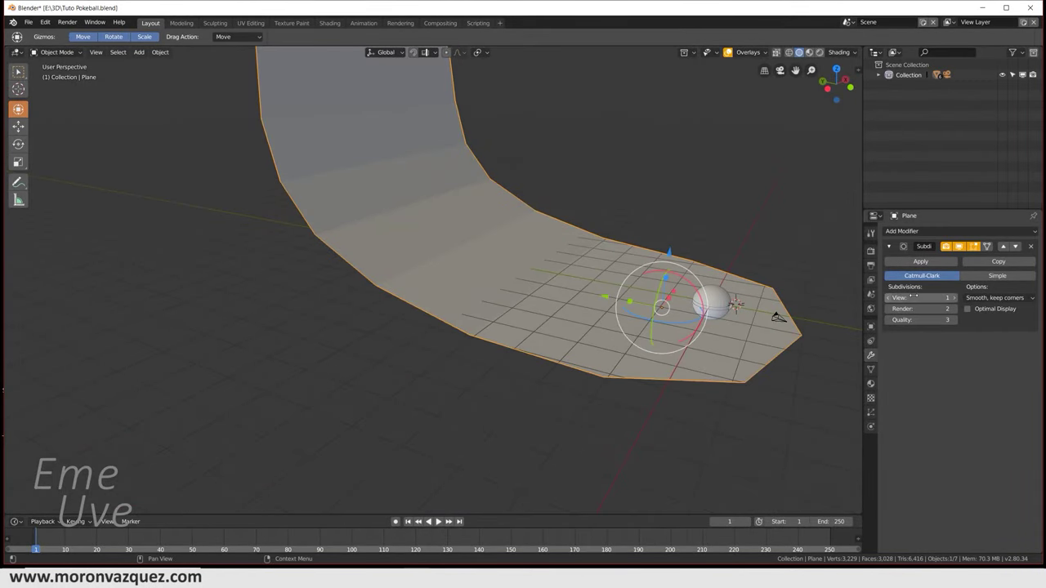
{"action": "left_click", "coordinate": [956, 299]}
{"action": "left_click", "coordinate": [956, 299]}
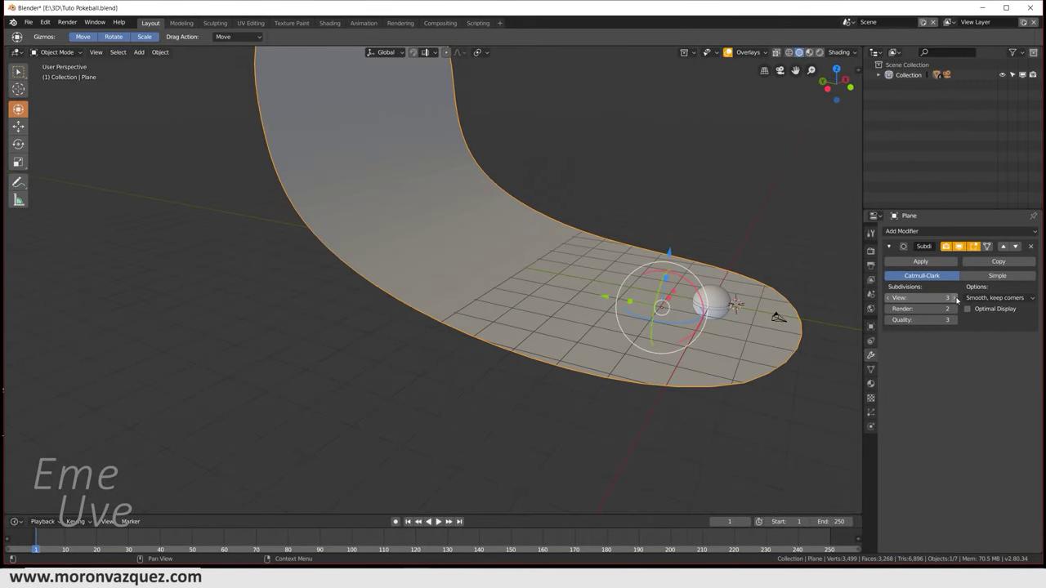
{"action": "mouse_move", "coordinate": [735, 302]}
{"action": "middle_mouse_down"}
{"action": "mouse_move", "coordinate": [661, 287]}
{"action": "mouse_move", "coordinate": [726, 313]}
{"action": "mouse_move", "coordinate": [754, 300]}
{"action": "mouse_move", "coordinate": [724, 296]}
{"action": "mouse_move", "coordinate": [719, 310]}
{"action": "mouse_move", "coordinate": [644, 302]}
{"action": "middle_mouse_up"}
Step: Lock the camera to view, frame the Pokéball, and widen the backdrop plane along X
{"action": "key", "text": "KP_0"}
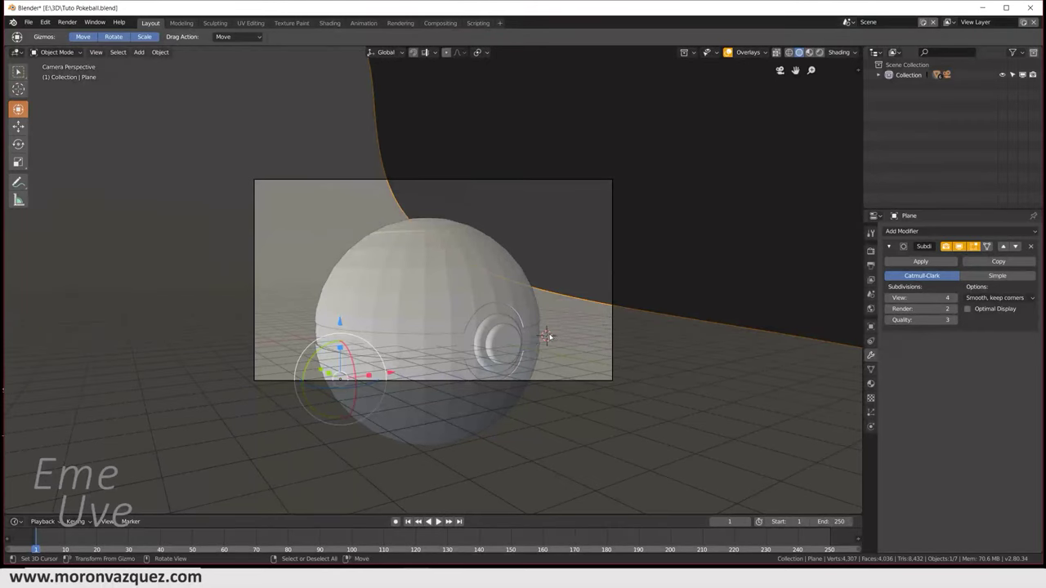
{"action": "key", "text": "n"}
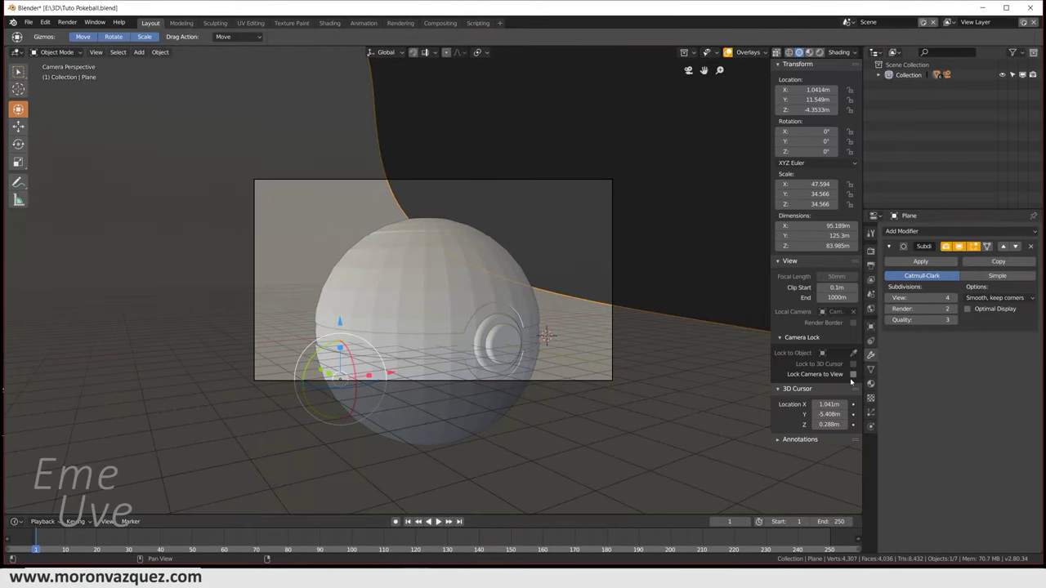
{"action": "key", "text": "n"}
{"action": "mouse_move", "coordinate": [572, 343]}
{"action": "middle_mouse_down"}
{"action": "mouse_move", "coordinate": [547, 357]}
{"action": "mouse_move", "coordinate": [571, 324]}
{"action": "mouse_move", "coordinate": [537, 322]}
{"action": "mouse_move", "coordinate": [602, 324]}
{"action": "mouse_move", "coordinate": [597, 334]}
{"action": "middle_mouse_up"}
{"action": "left_click_drag", "start_coordinate": [470, 322], "coordinate": [495, 322]}
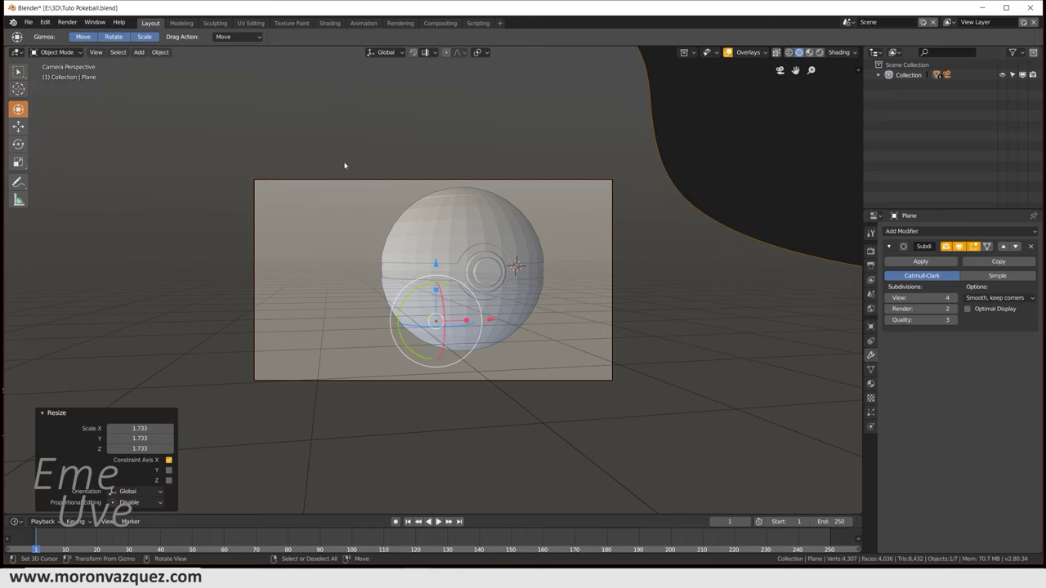
{"action": "mouse_move", "coordinate": [534, 321]}
{"action": "middle_mouse_down"}
{"action": "mouse_move", "coordinate": [513, 318]}
{"action": "mouse_move", "coordinate": [556, 322]}
{"action": "mouse_move", "coordinate": [509, 313]}
{"action": "mouse_move", "coordinate": [481, 278]}
{"action": "middle_mouse_up"}
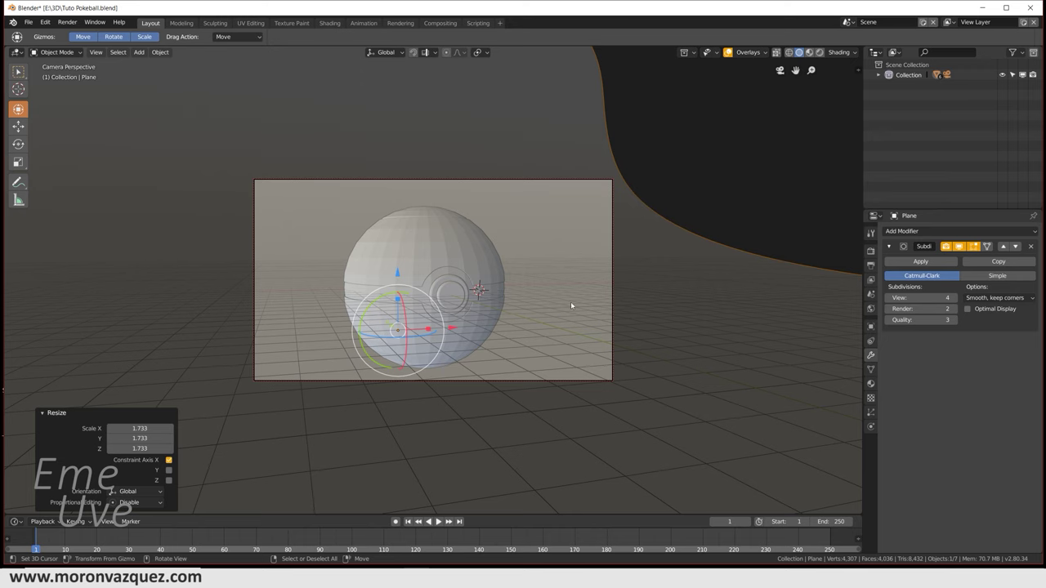
{"action": "middle_click_drag", "start_coordinate": [473, 311], "coordinate": [477, 311]}
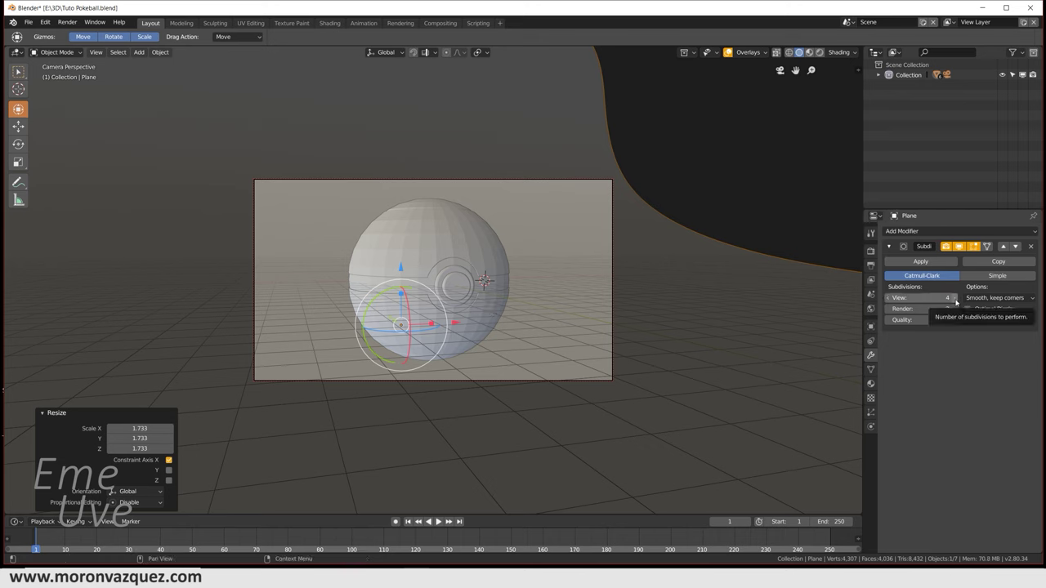
Step: Set the backdrop's subdivision to level 0 in the viewport and 6 for rendering
{"action": "left_click", "coordinate": [952, 298]}
{"action": "type", "text": "1"}
{"action": "key", "text": "Return"}
{"action": "left_click", "coordinate": [951, 298]}
{"action": "type", "text": "0"}
{"action": "key", "text": "Return"}
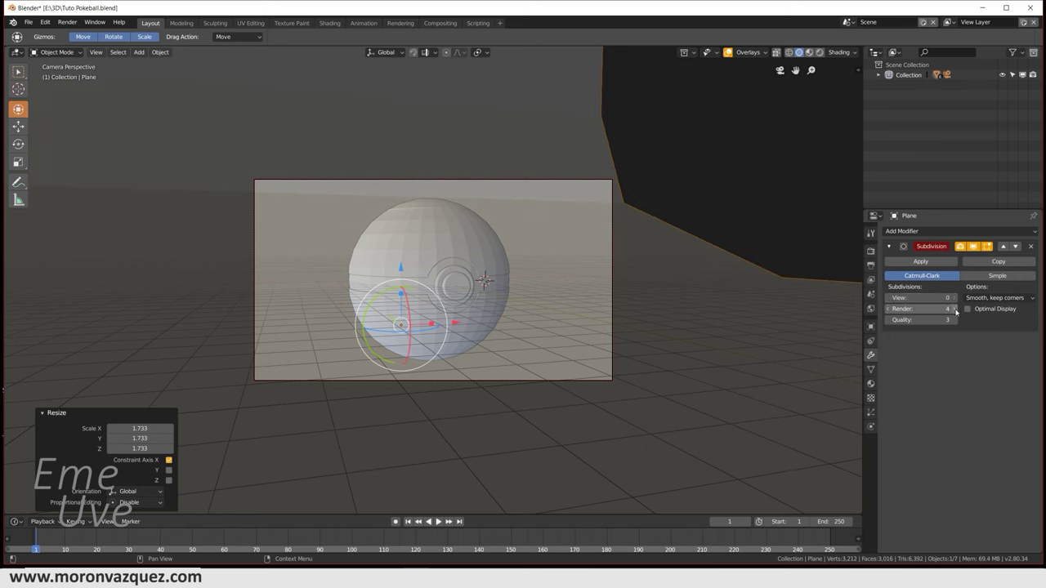
{"action": "left_click", "coordinate": [953, 309]}
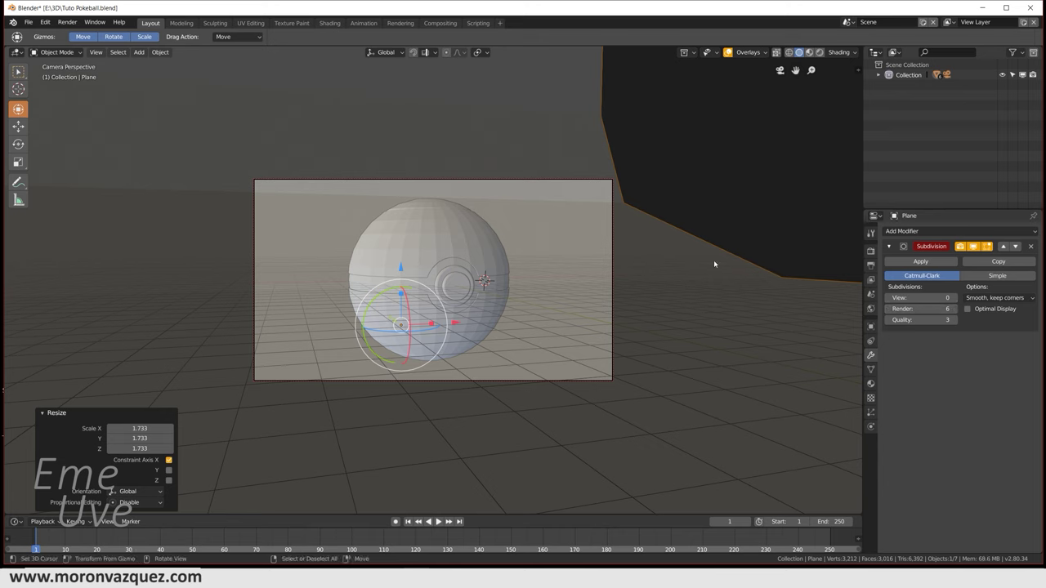
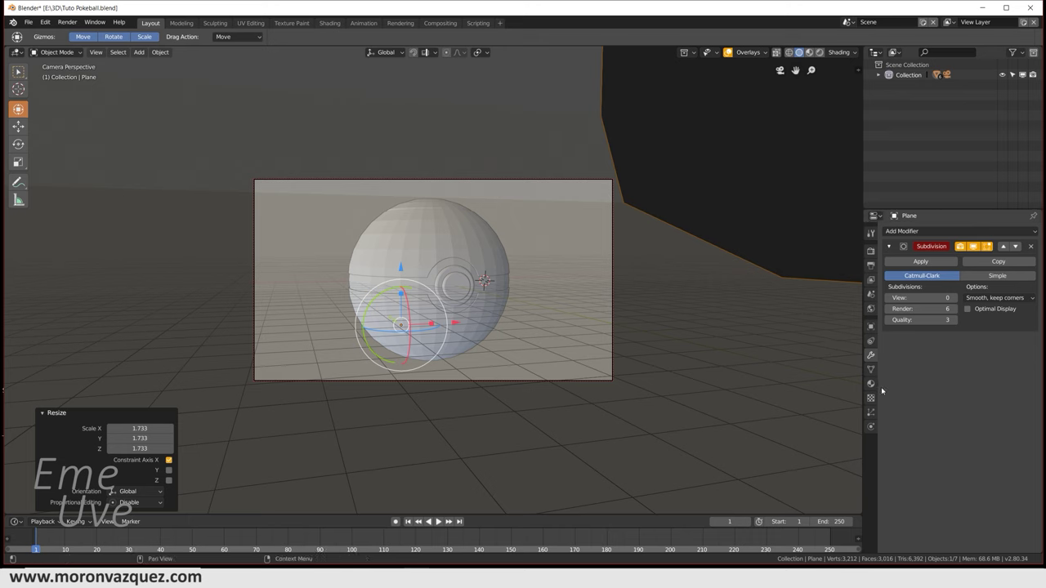
Step: Select every object and raise the backdrop, pokeball and camera together 6.35 m along Z
{"action": "key", "text": "n"}
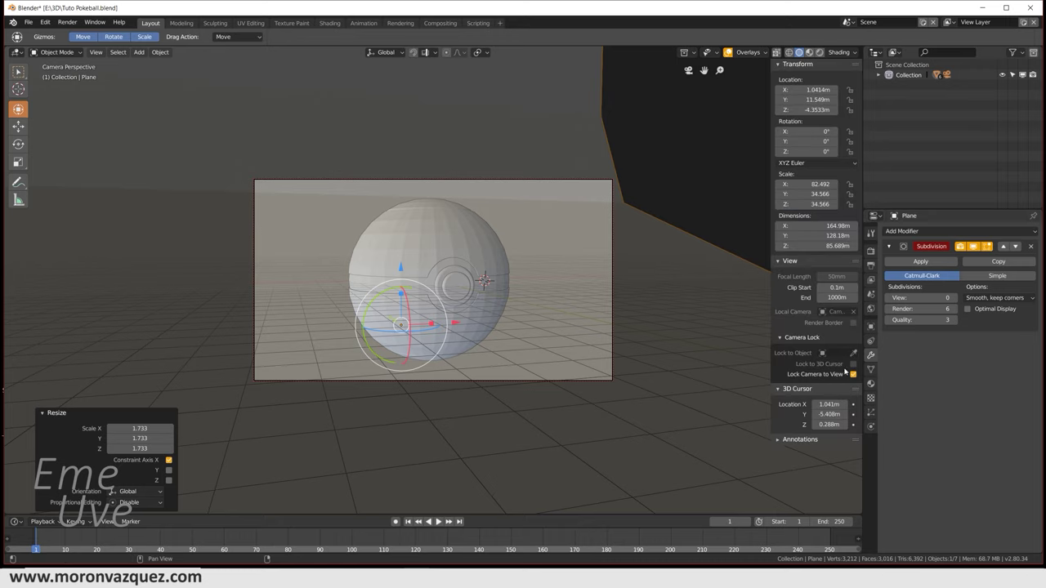
{"action": "key", "text": "n"}
{"action": "mouse_move", "coordinate": [602, 295]}
{"action": "middle_mouse_down"}
{"action": "mouse_move", "coordinate": [526, 291]}
{"action": "mouse_move", "coordinate": [552, 337]}
{"action": "mouse_move", "coordinate": [556, 317]}
{"action": "middle_mouse_up"}
{"action": "key", "text": "KP_0"}
{"action": "scroll", "coordinate": [610, 302], "scroll_direction": "down", "scroll_amount": 3}
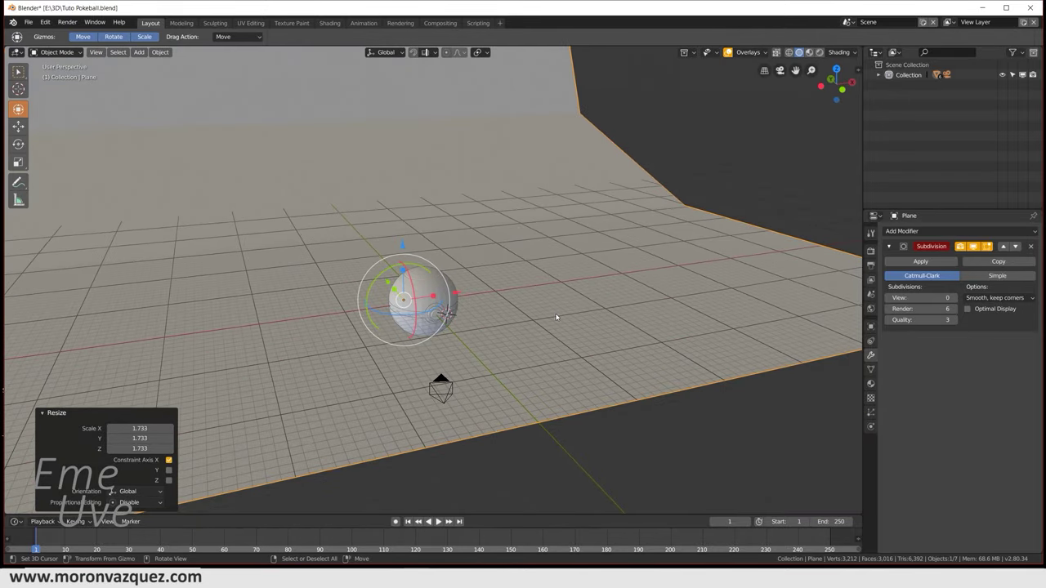
{"action": "key", "text": "a"}
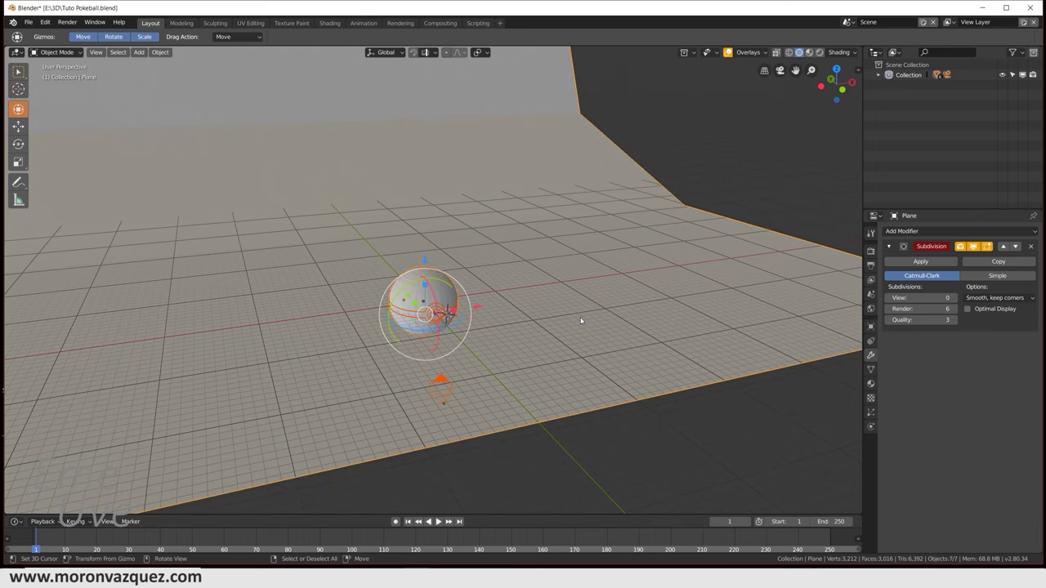
{"action": "key", "text": "g"}
{"action": "key", "text": "z"}
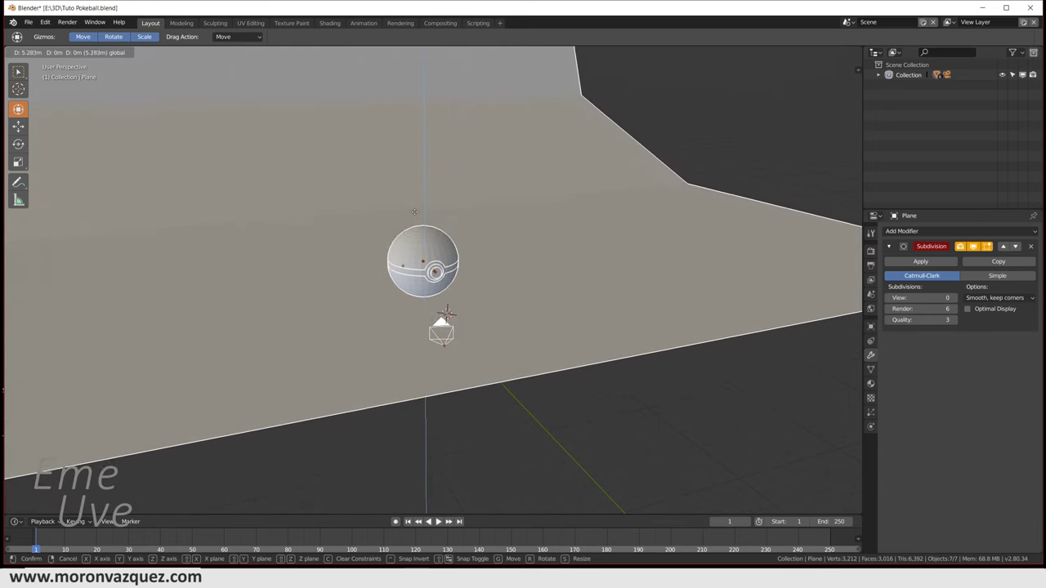
{"action": "left_click", "coordinate": [499, 242]}
{"action": "scroll", "coordinate": [516, 292], "scroll_direction": "up", "scroll_amount": 5}
{"action": "scroll", "coordinate": [545, 295], "scroll_direction": "down", "scroll_amount": 3}
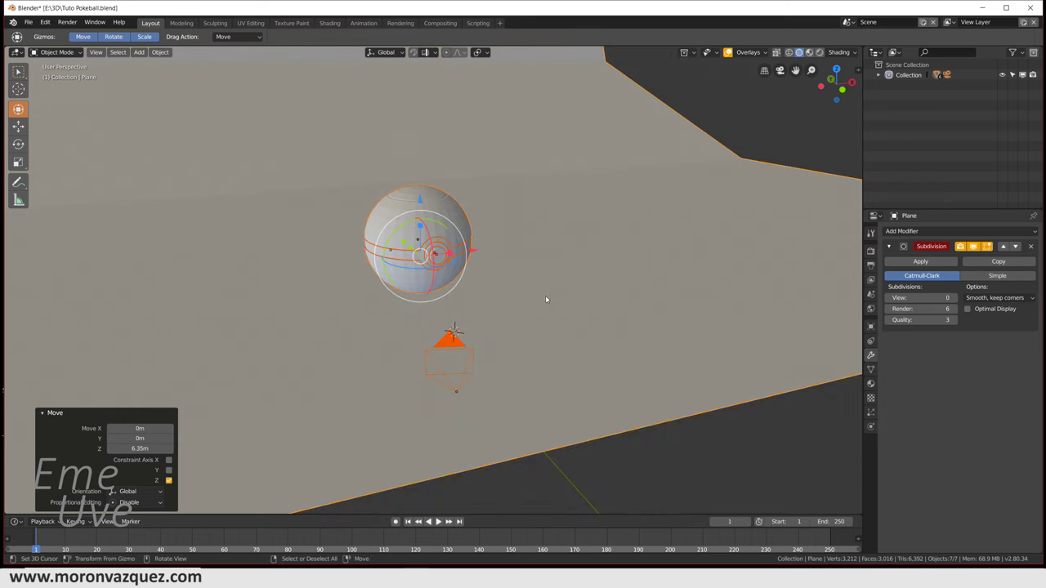
{"action": "left_click", "coordinate": [571, 309]}
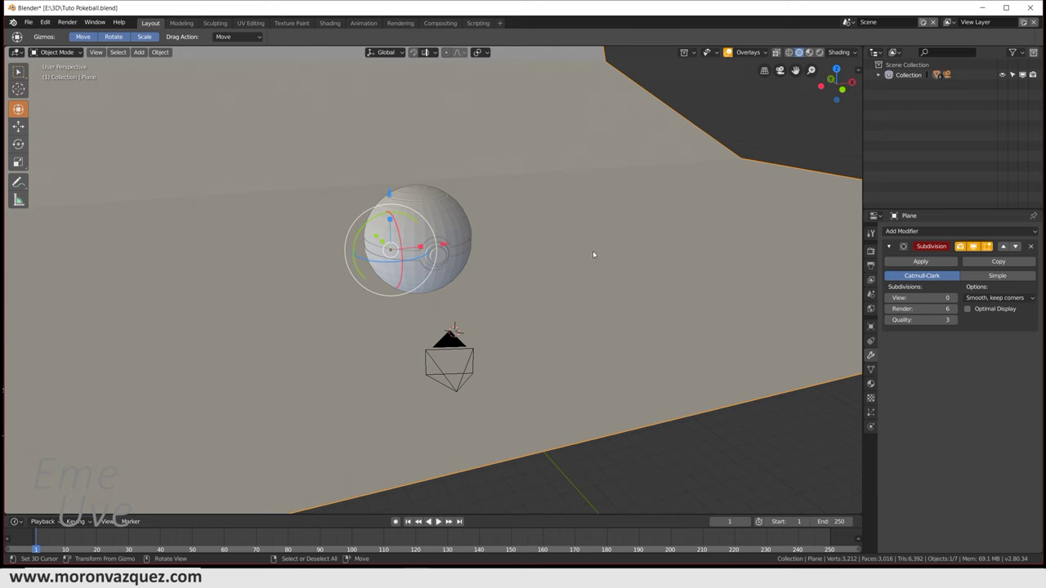
Step: Add a new plane and lift it above the pokeball
{"action": "key", "text": "shift+a"}
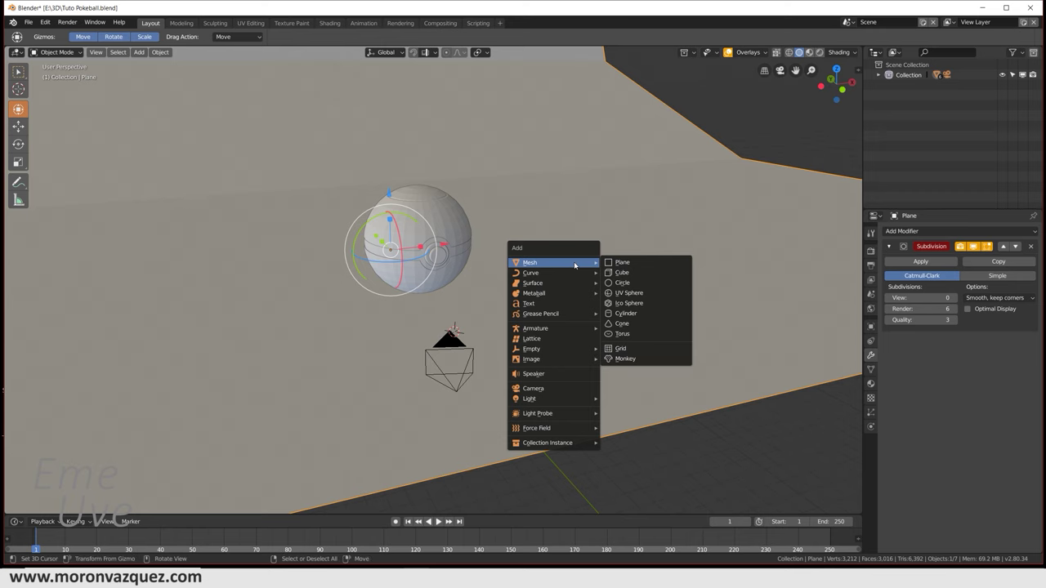
{"action": "left_click", "coordinate": [622, 263]}
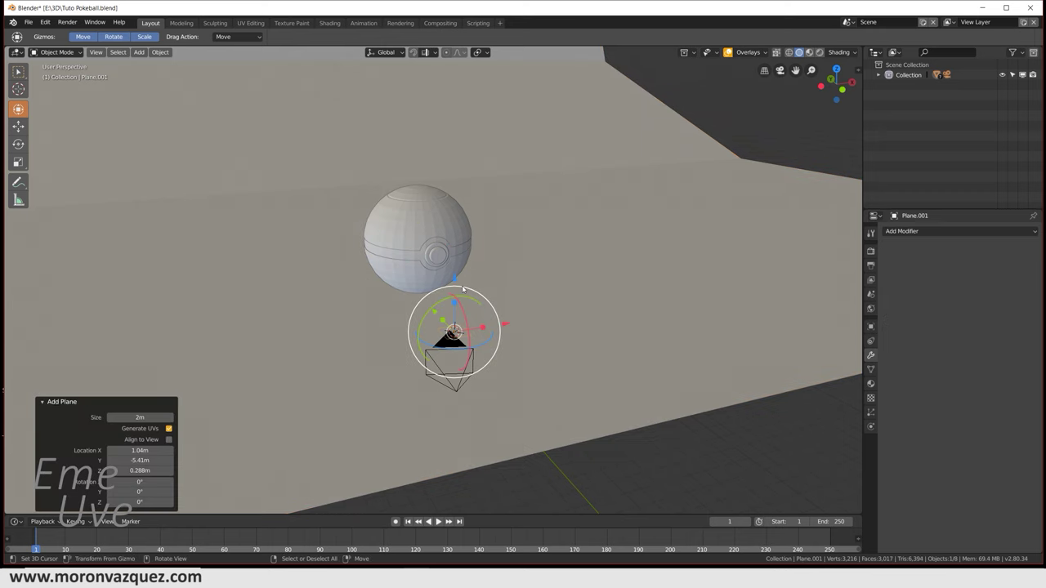
{"action": "key", "text": "g"}
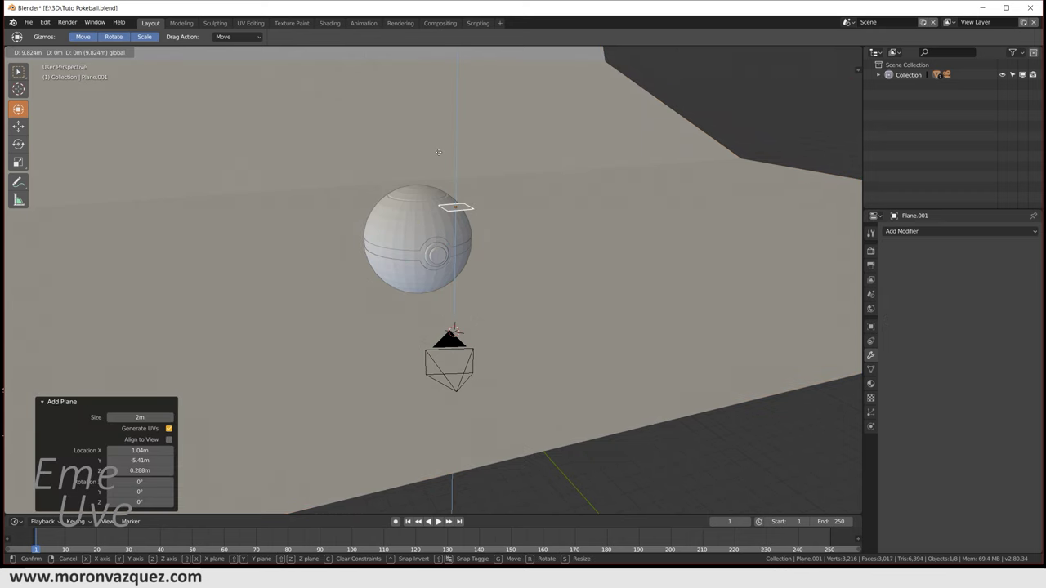
{"action": "left_click", "coordinate": [482, 179]}
{"action": "middle_click_drag", "start_coordinate": [516, 215], "coordinate": [528, 286]}
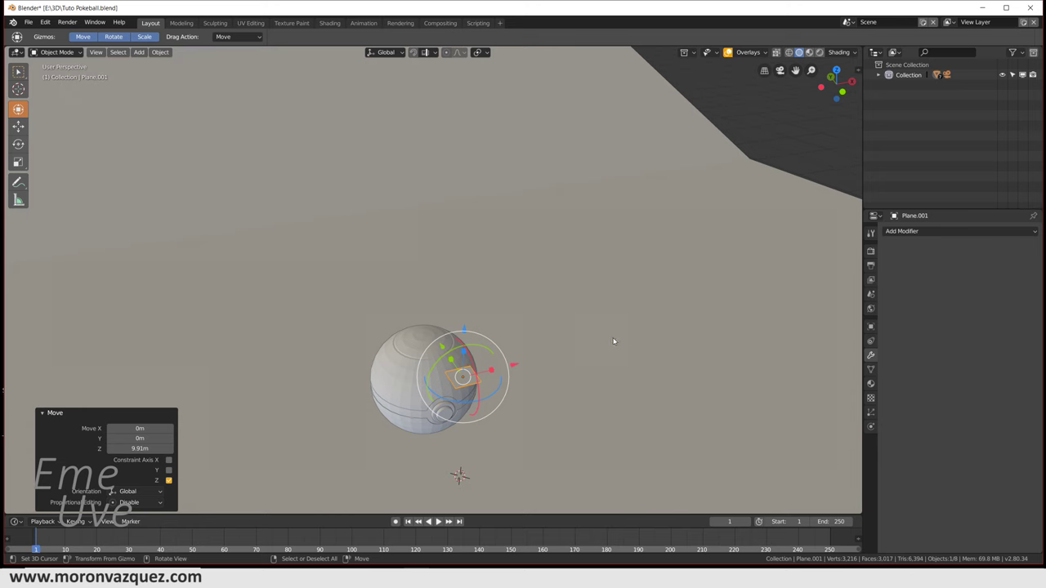
Step: Raise the plane higher on Z and enlarge it to about 1.285 times size
{"action": "key", "text": "s"}
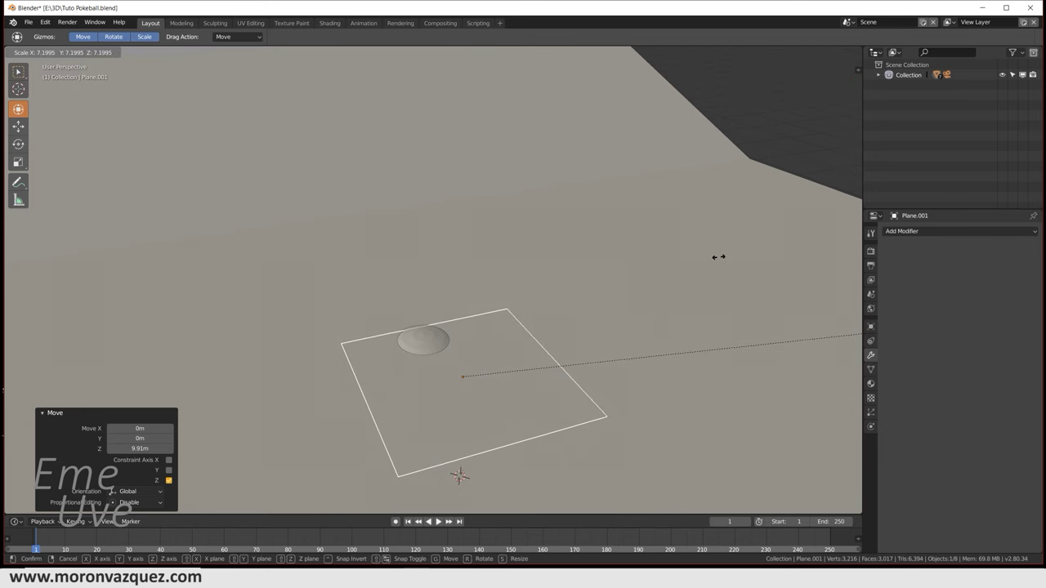
{"action": "right_click", "coordinate": [200, 227]}
{"action": "mouse_move", "coordinate": [466, 279]}
{"action": "middle_mouse_down"}
{"action": "mouse_move", "coordinate": [474, 282]}
{"action": "mouse_move", "coordinate": [376, 162]}
{"action": "middle_mouse_up"}
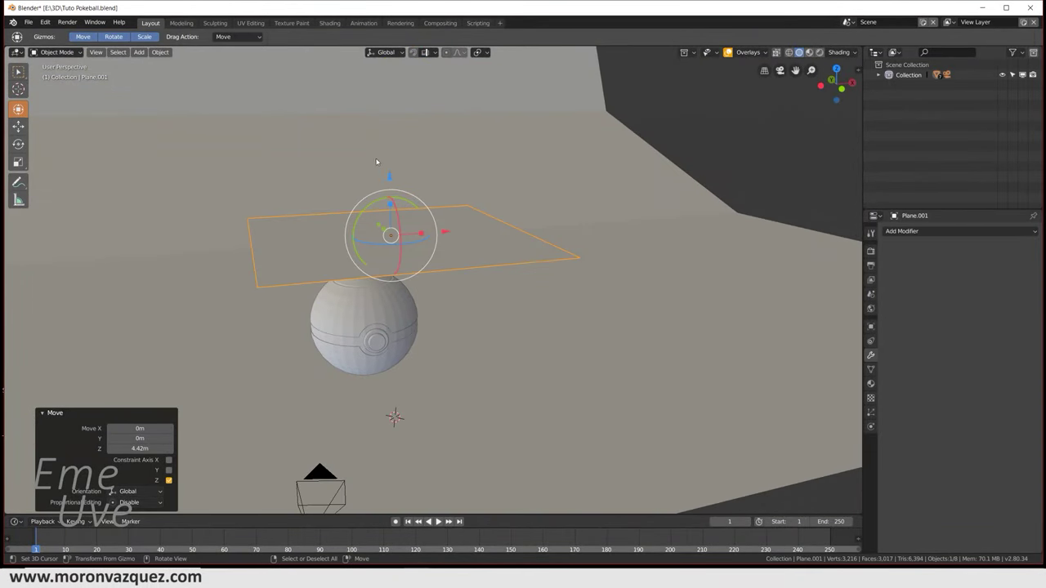
{"action": "left_click_drag", "start_coordinate": [389, 176], "coordinate": [386, 91]}
{"action": "middle_click_drag", "start_coordinate": [425, 163], "coordinate": [438, 180]}
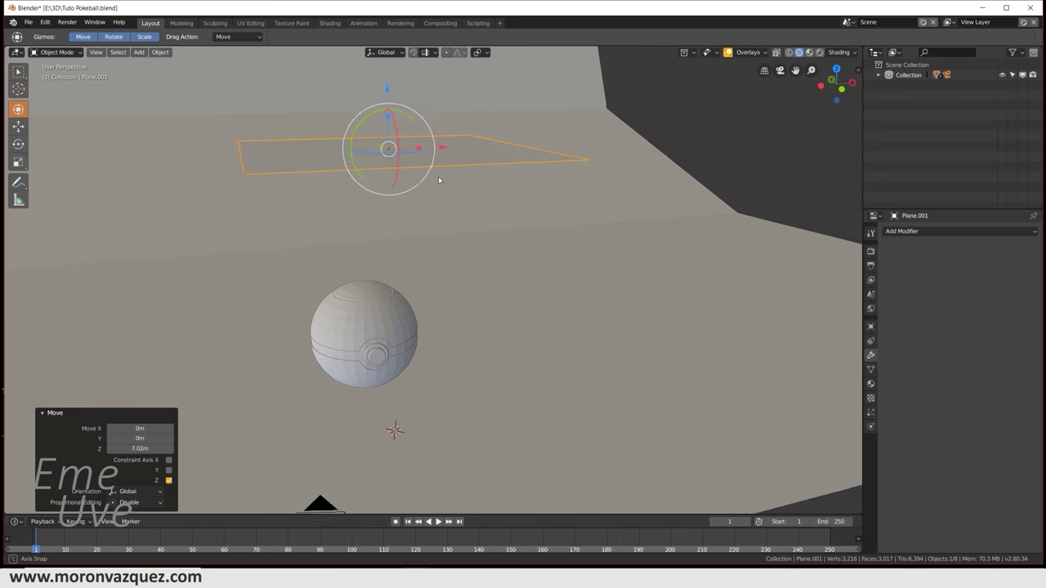
{"action": "key", "text": "s"}
{"action": "left_click", "coordinate": [495, 198]}
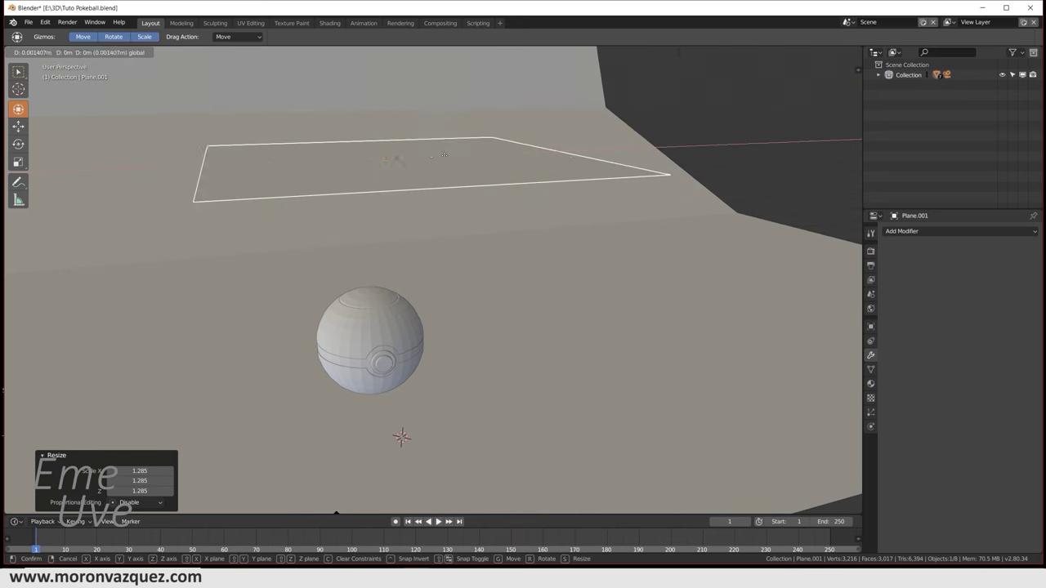
Step: Slide the plane along X and enlarge it further by 1.148
{"action": "left_click_drag", "start_coordinate": [448, 155], "coordinate": [400, 155]}
{"action": "middle_click_drag", "start_coordinate": [400, 155], "coordinate": [433, 175]}
{"action": "left_click_drag", "start_coordinate": [448, 201], "coordinate": [406, 78]}
{"action": "middle_click_drag", "start_coordinate": [406, 78], "coordinate": [466, 144]}
{"action": "key", "text": "s"}
{"action": "left_click", "coordinate": [442, 132]}
Step: Raise the plane 1.49 m on Z and shift it 3.94 m along Y
{"action": "key", "text": "g"}
{"action": "key", "text": "z"}
{"action": "left_click", "coordinate": [570, 187]}
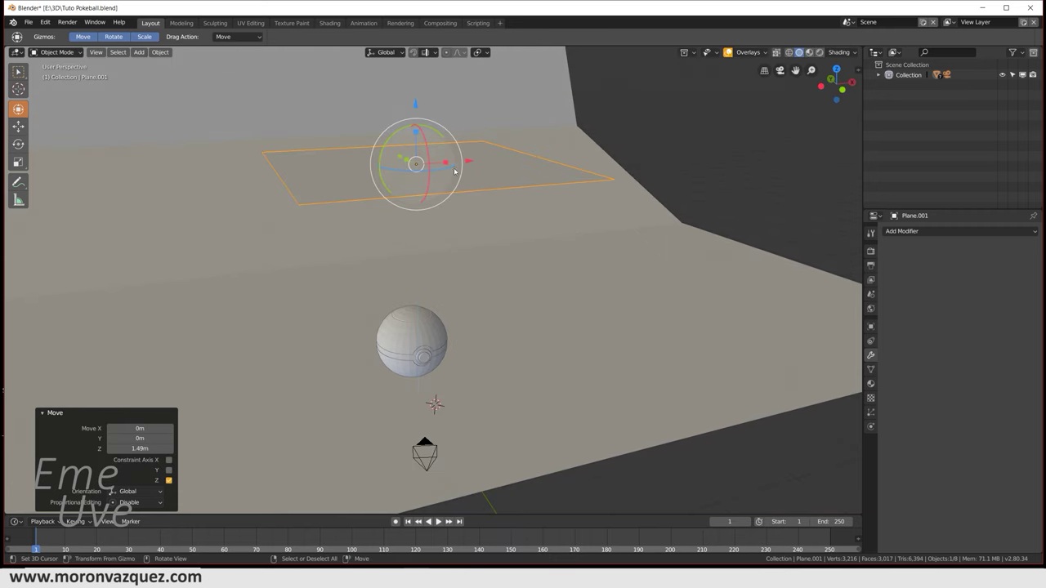
{"action": "mouse_move", "coordinate": [580, 216]}
{"action": "middle_mouse_down"}
{"action": "mouse_move", "coordinate": [593, 269]}
{"action": "mouse_move", "coordinate": [589, 245]}
{"action": "mouse_move", "coordinate": [623, 200]}
{"action": "middle_mouse_up"}
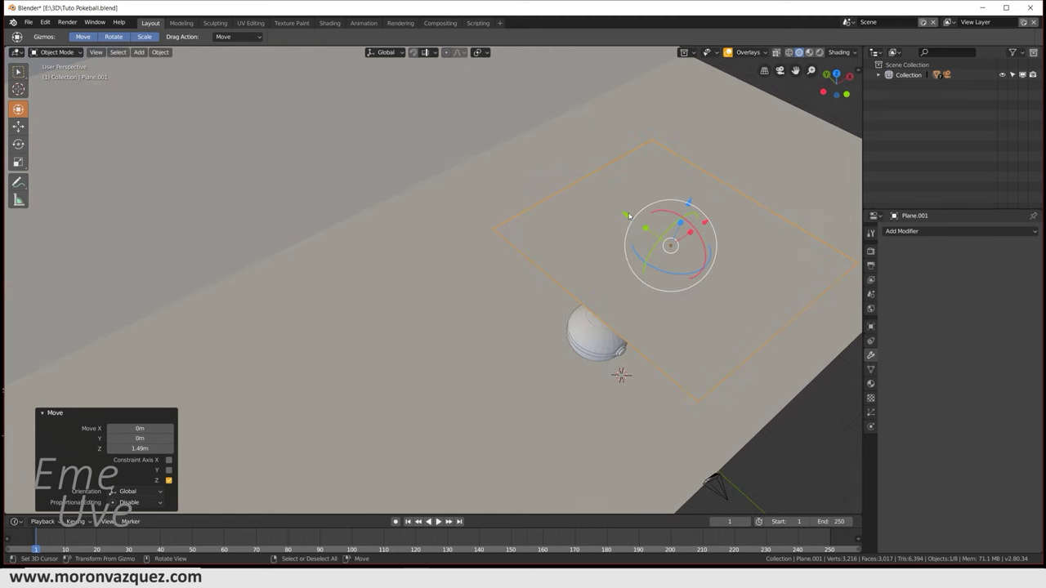
{"action": "left_click_drag", "start_coordinate": [624, 215], "coordinate": [598, 194]}
Step: From top view, move the plane along X and 1.51 m along Y over the pokeball
{"action": "key", "text": "KP_7"}
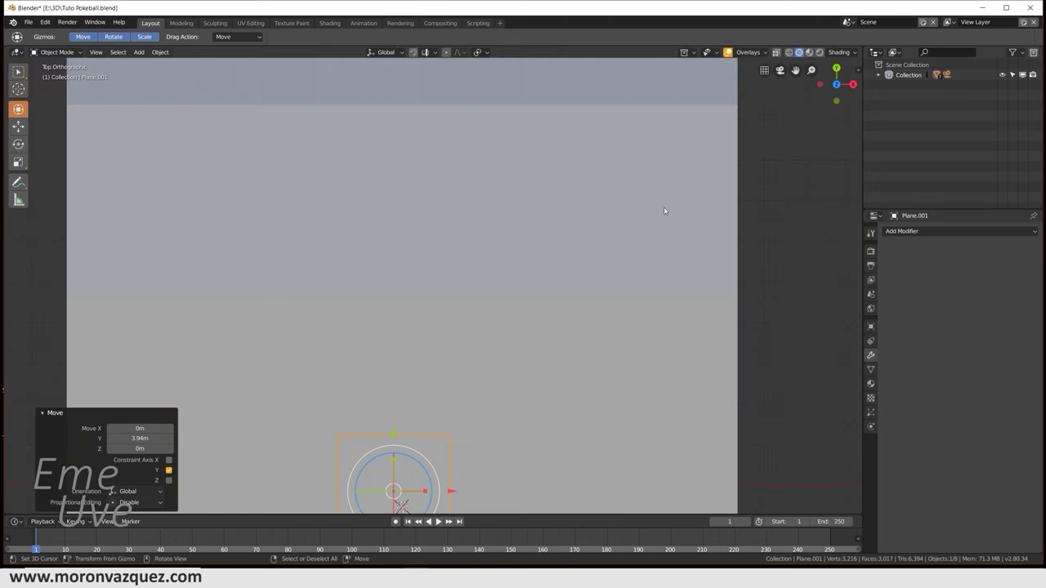
{"action": "key", "text": "KP_Decimal"}
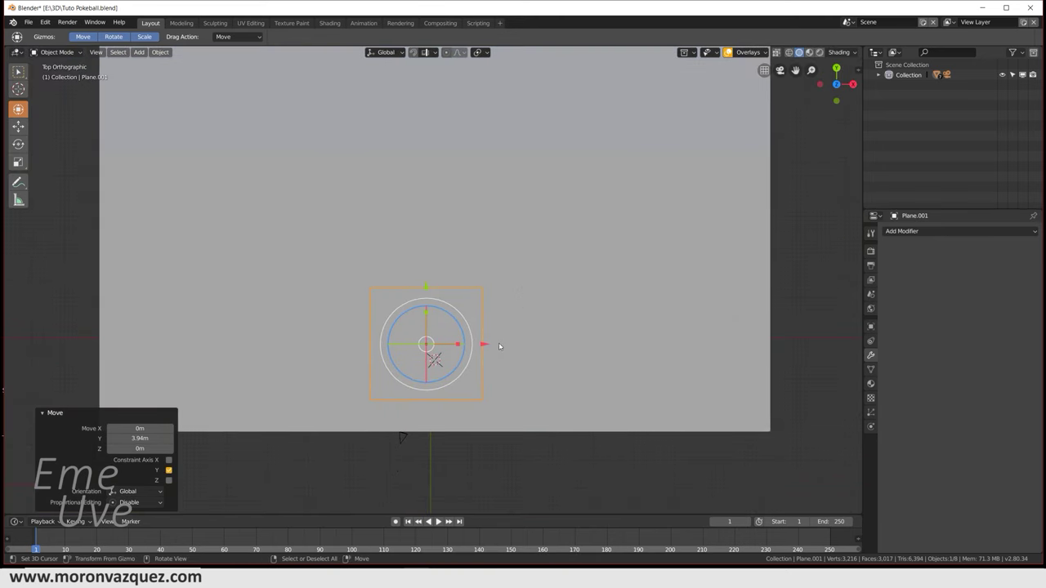
{"action": "key", "text": "g"}
{"action": "key", "text": "x"}
{"action": "left_click", "coordinate": [488, 343]}
{"action": "key", "text": "g"}
{"action": "key", "text": "y"}
{"action": "key", "text": "Return"}
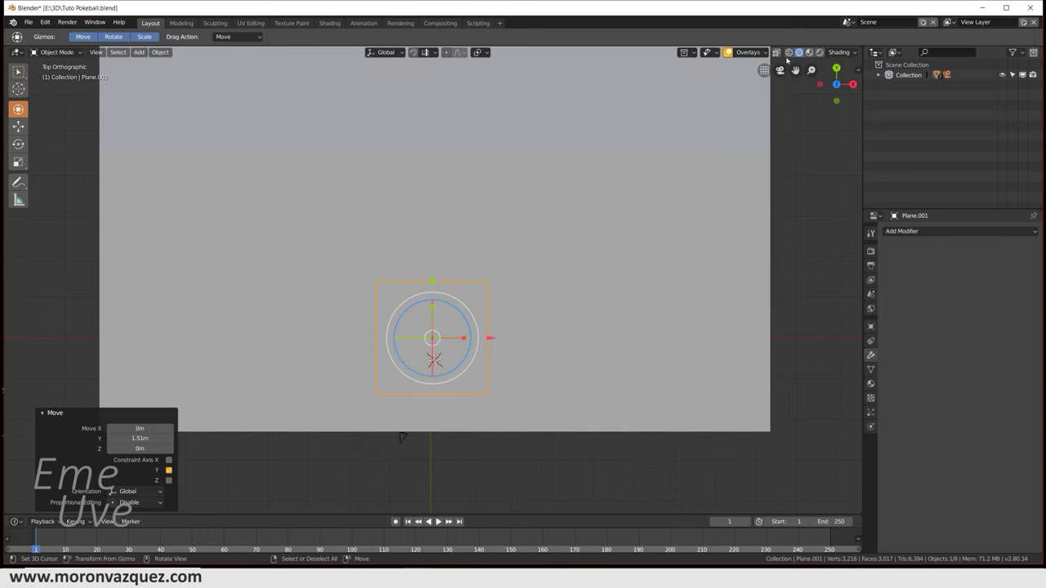
Step: Nudge the plane −0.201 m along X in X-ray, then view the ball through the camera
{"action": "left_click", "coordinate": [789, 53]}
{"action": "left_click_drag", "start_coordinate": [488, 338], "coordinate": [489, 341]}
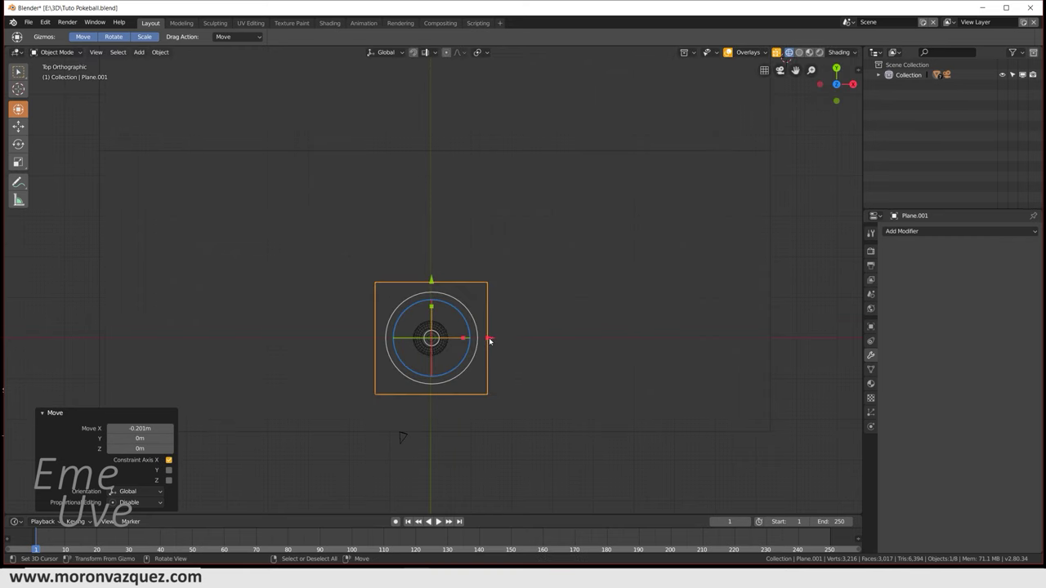
{"action": "left_click", "coordinate": [799, 52]}
{"action": "middle_click_drag", "start_coordinate": [466, 280], "coordinate": [569, 258]}
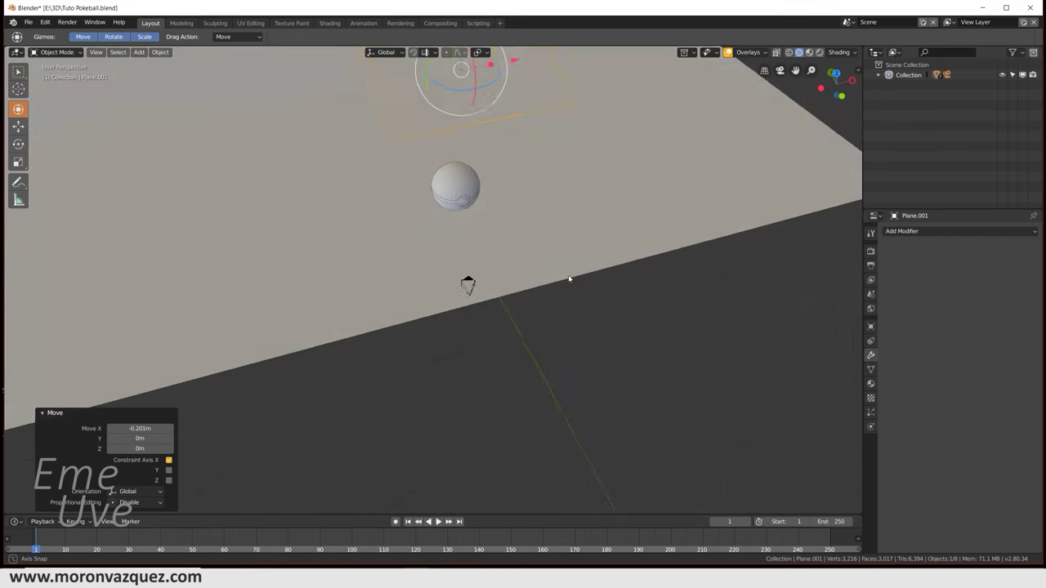
{"action": "middle_click_drag", "start_coordinate": [532, 222], "coordinate": [515, 294], "text": "shift"}
{"action": "scroll", "coordinate": [516, 294], "scroll_direction": "up", "scroll_amount": 3}
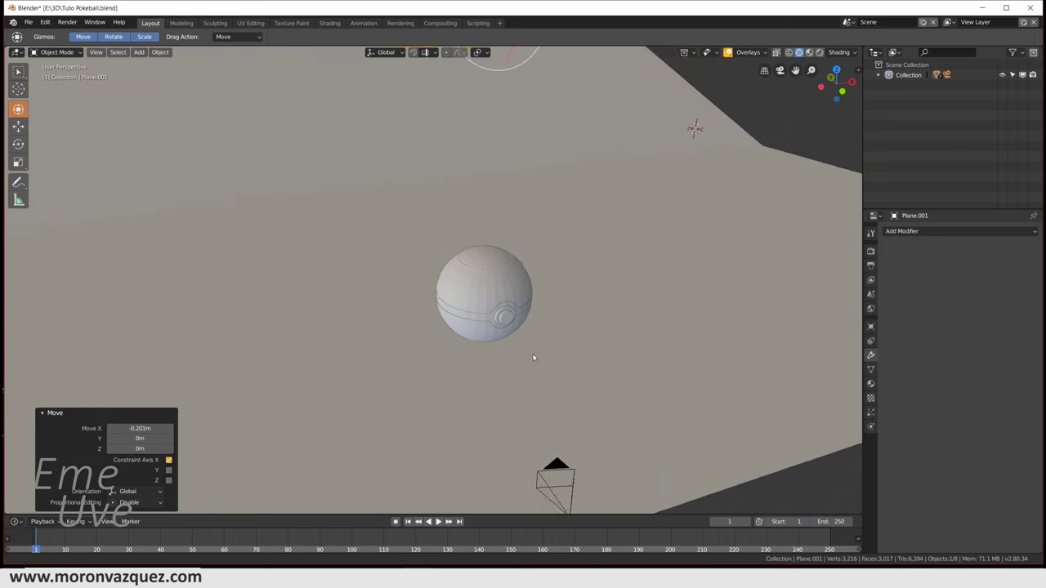
{"action": "scroll", "coordinate": [549, 309], "scroll_direction": "down", "scroll_amount": 2}
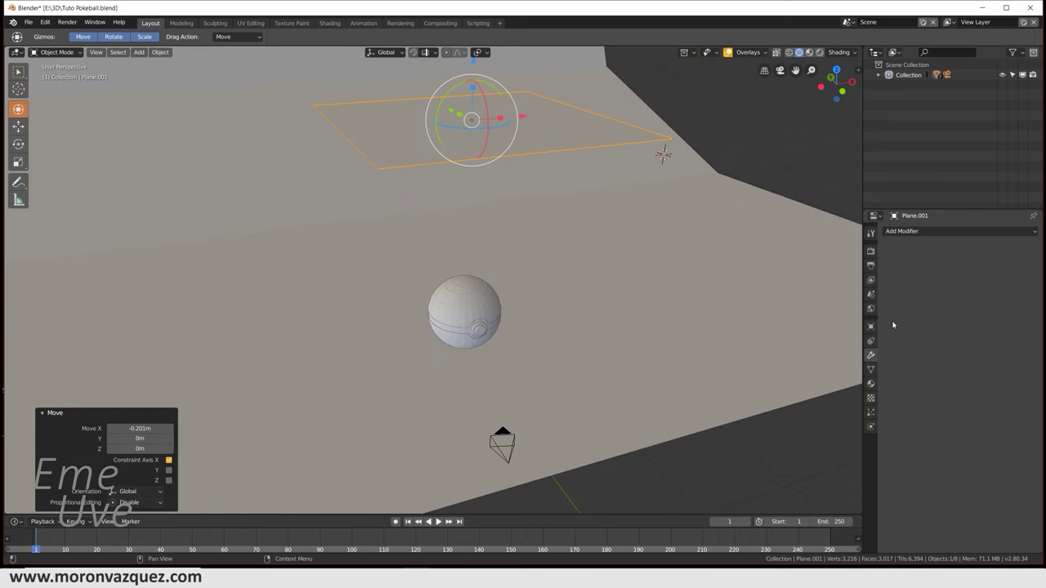
{"action": "scroll", "coordinate": [646, 378], "scroll_direction": "up", "scroll_amount": 2}
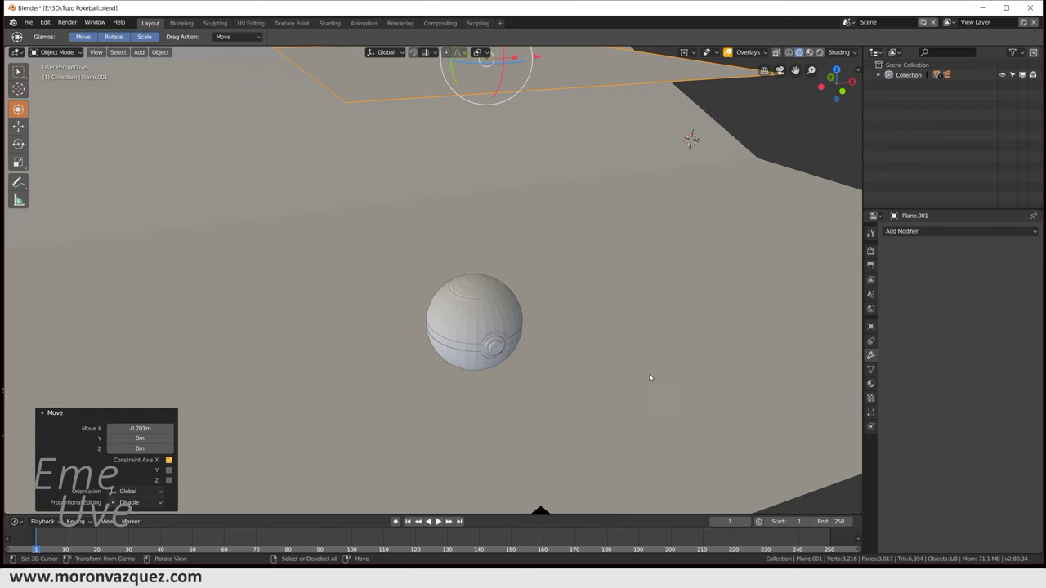
{"action": "key", "text": "KP_0"}
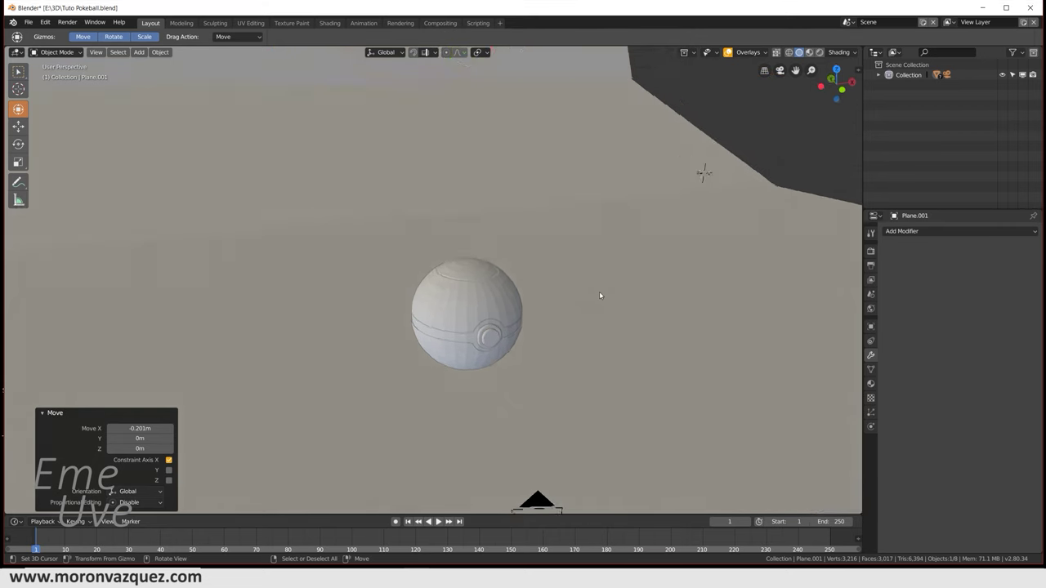
Step: Switch to Rendered shading, save the file, and give the overhead plane a new Material.001
{"action": "left_click", "coordinate": [819, 54]}
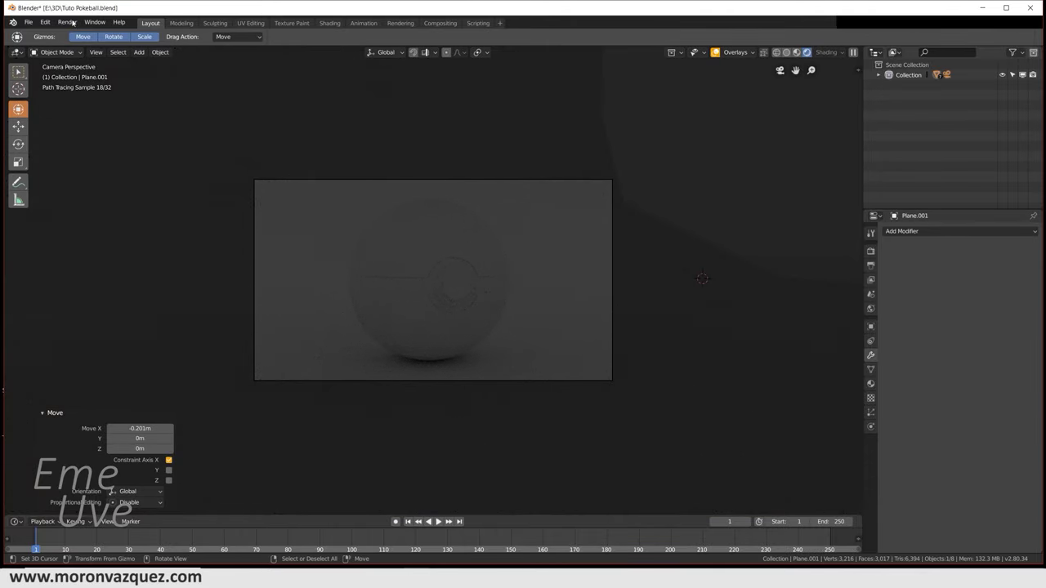
{"action": "left_click", "coordinate": [28, 22]}
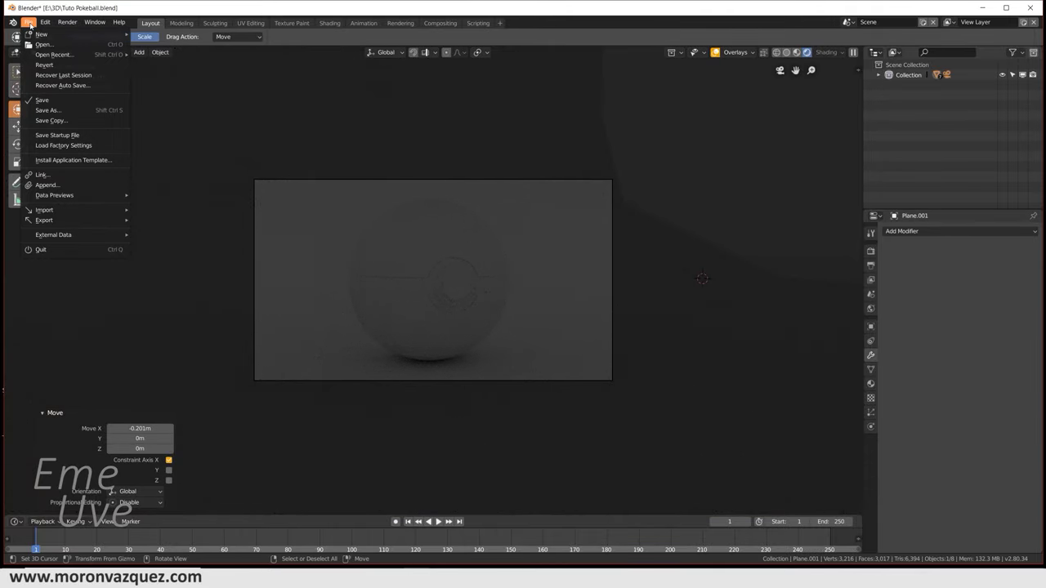
{"action": "left_click", "coordinate": [39, 100]}
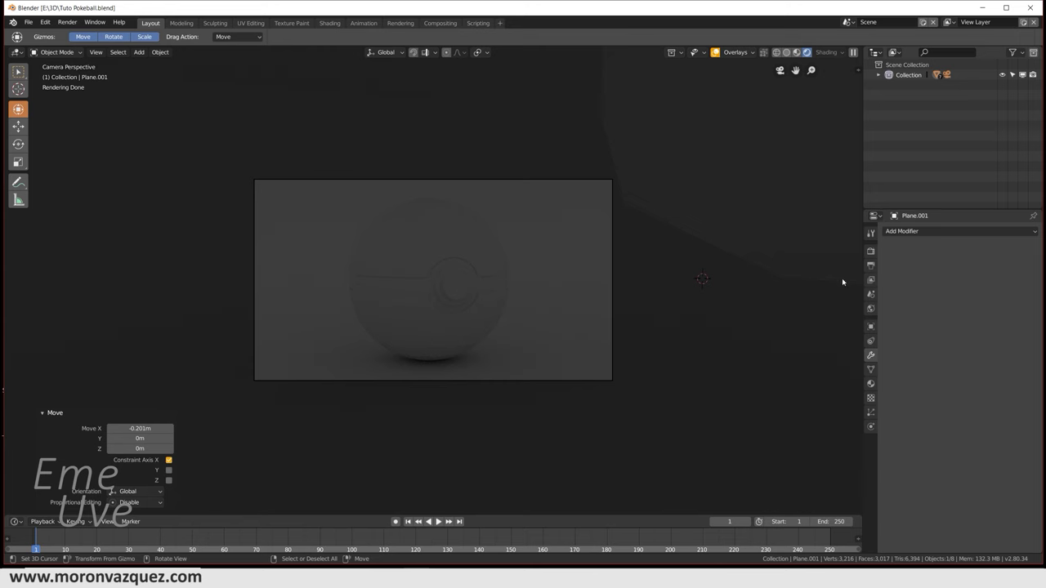
{"action": "left_click", "coordinate": [870, 385]}
{"action": "left_click", "coordinate": [941, 263]}
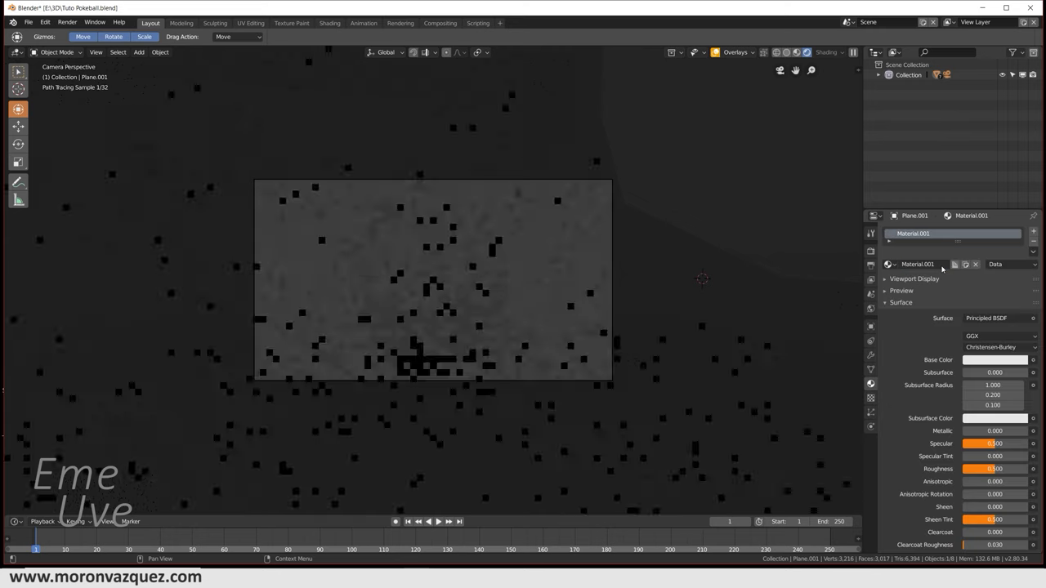
Step: Change Plane.001's surface to an Emission shader with strength 4.000, then return to Solid shading
{"action": "left_click", "coordinate": [1005, 318]}
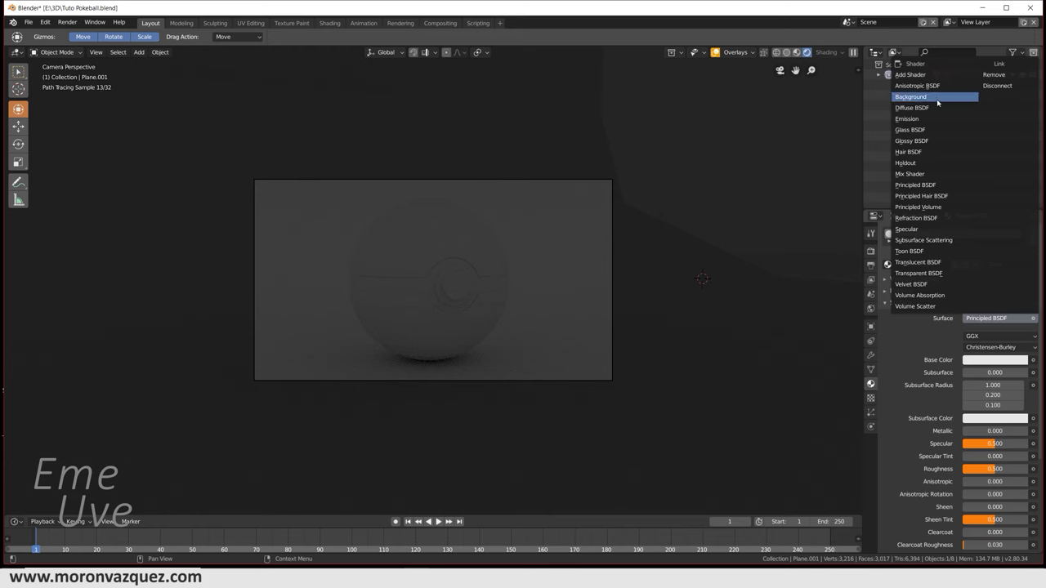
{"action": "left_click", "coordinate": [926, 121]}
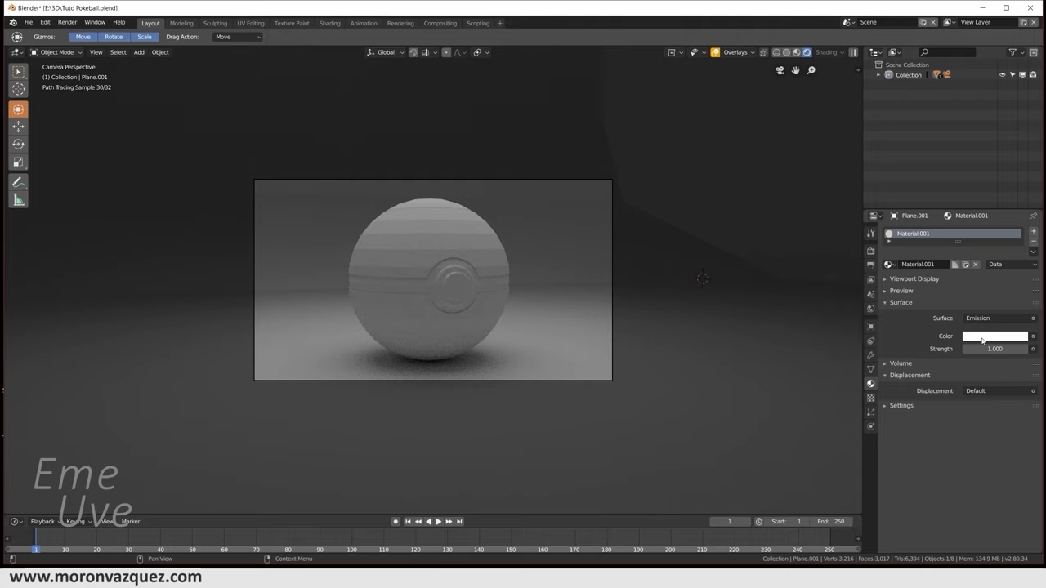
{"action": "left_click_drag", "start_coordinate": [987, 349], "coordinate": [1013, 349]}
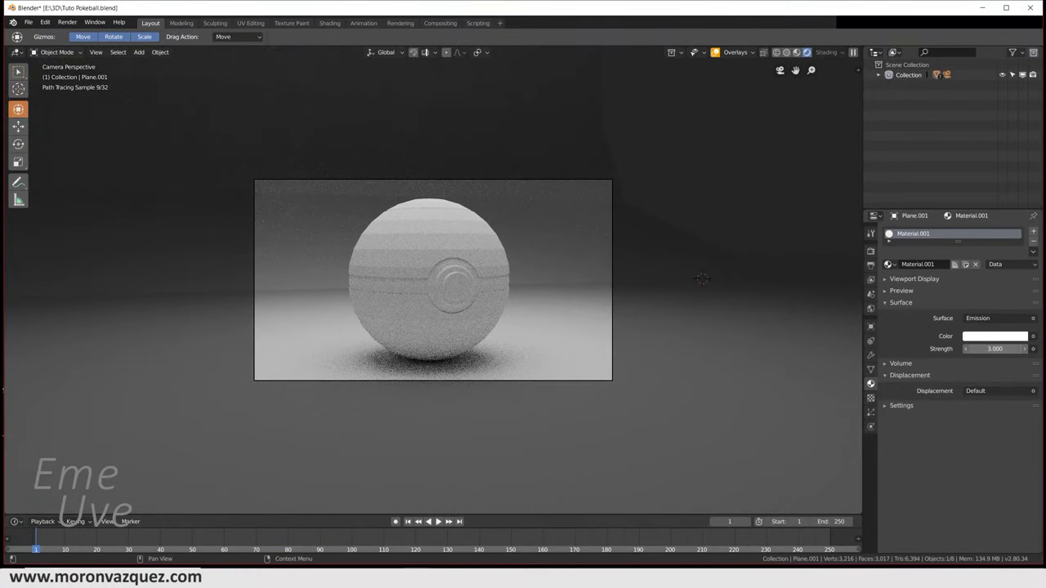
{"action": "left_click_drag", "start_coordinate": [987, 351], "coordinate": [1001, 351]}
{"action": "left_click", "coordinate": [988, 349]}
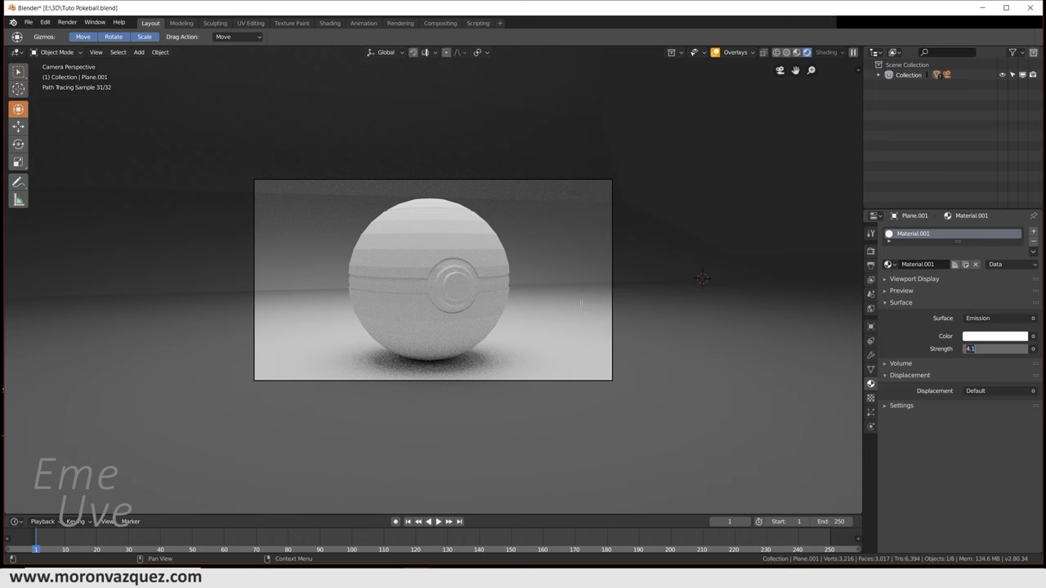
{"action": "left_click", "coordinate": [799, 52]}
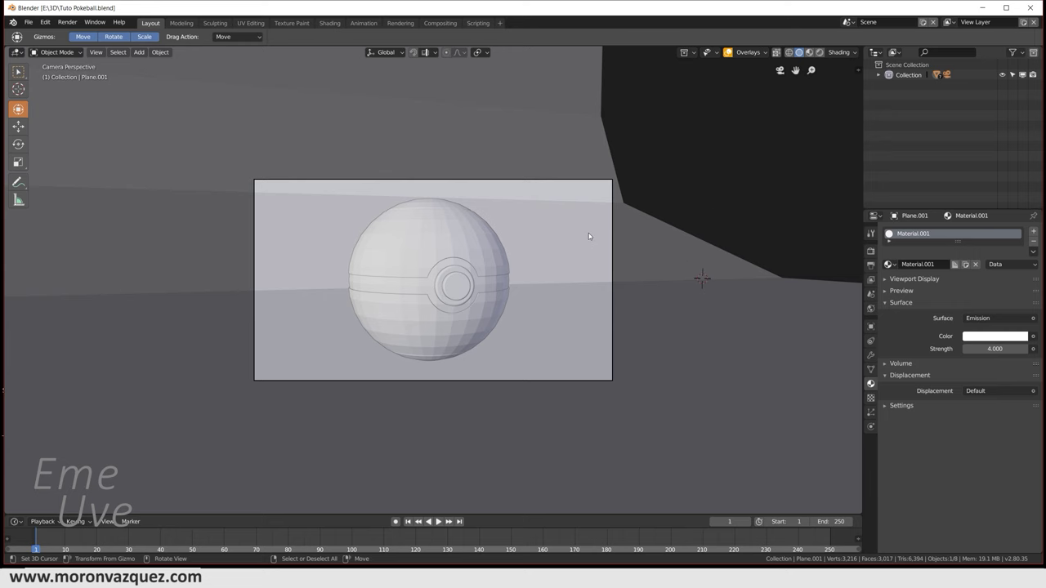
Step: Duplicate the light plane and move the copy beside the backdrop
{"action": "scroll", "coordinate": [588, 232], "scroll_direction": "down", "scroll_amount": 3}
{"action": "mouse_move", "coordinate": [588, 233]}
{"action": "middle_mouse_down"}
{"action": "mouse_move", "coordinate": [564, 242]}
{"action": "mouse_move", "coordinate": [490, 205]}
{"action": "mouse_move", "coordinate": [487, 249]}
{"action": "middle_mouse_up"}
{"action": "scroll", "coordinate": [564, 245], "scroll_direction": "down", "scroll_amount": 3}
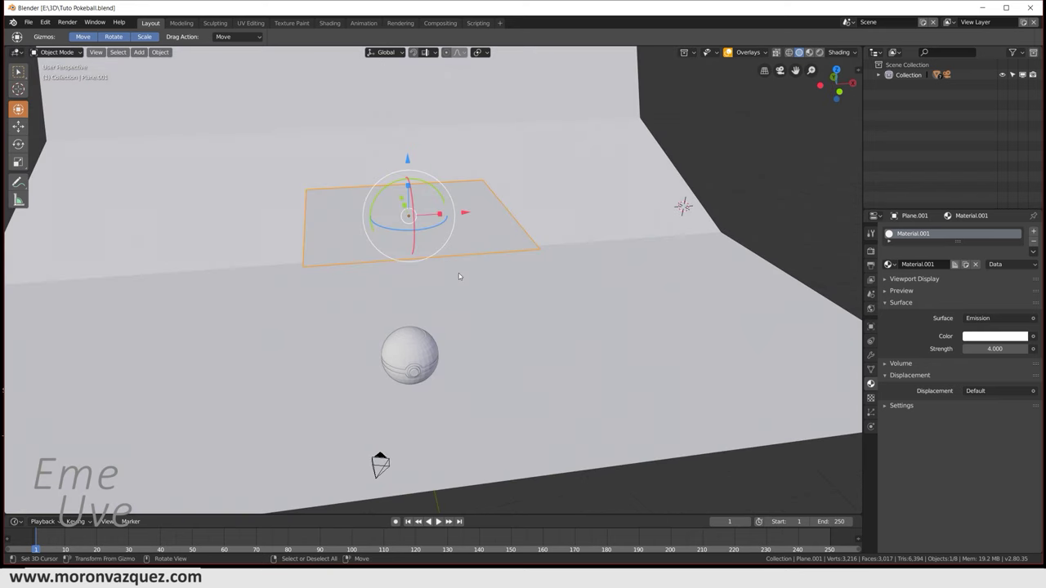
{"action": "key", "text": "shift+d"}
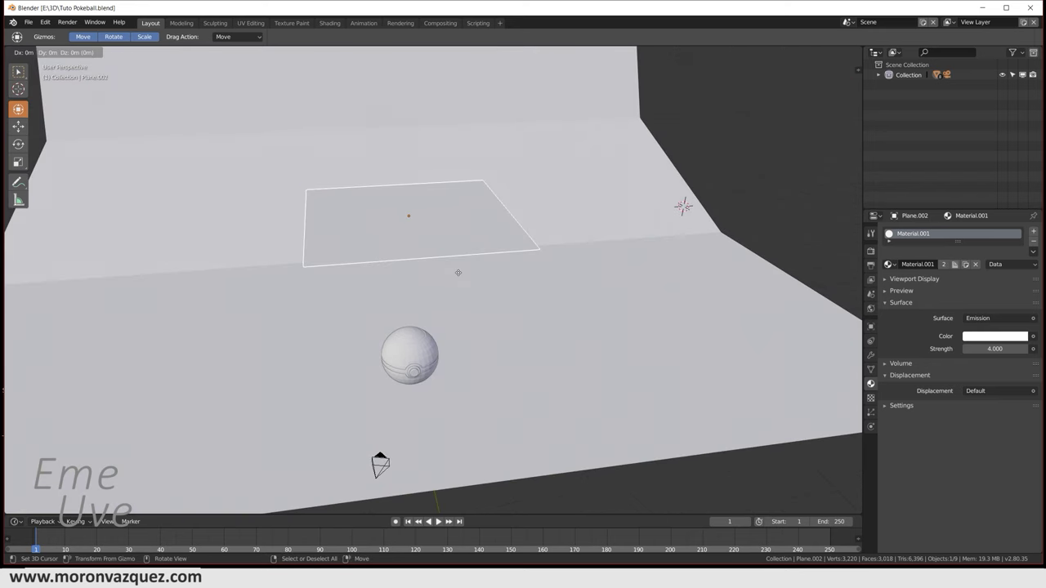
{"action": "right_click", "coordinate": [459, 273]}
{"action": "mouse_move", "coordinate": [458, 273]}
{"action": "middle_mouse_down"}
{"action": "mouse_move", "coordinate": [469, 282]}
{"action": "mouse_move", "coordinate": [462, 190]}
{"action": "middle_mouse_up"}
{"action": "key", "text": "g"}
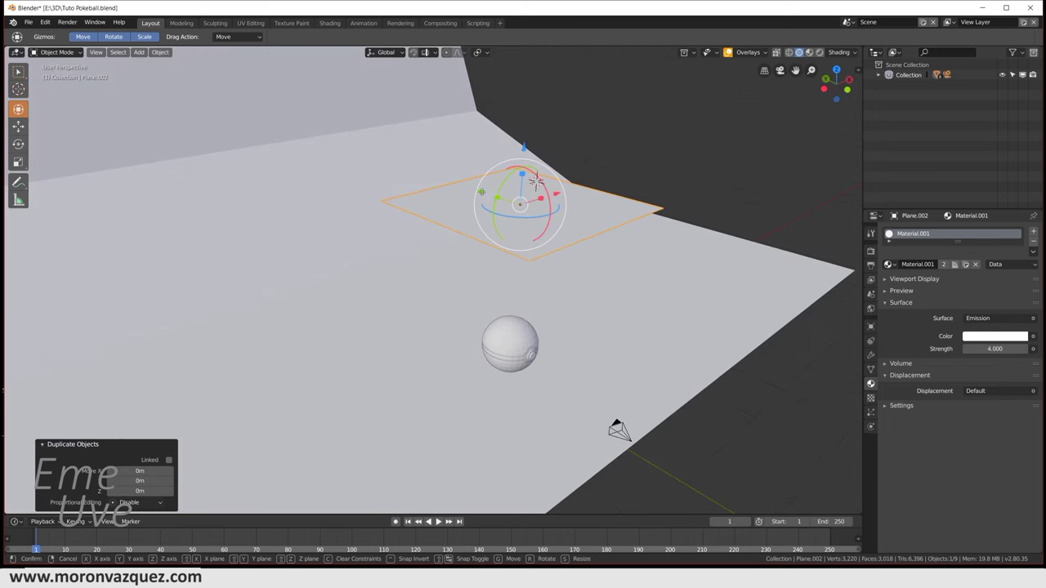
{"action": "left_click", "coordinate": [669, 295]}
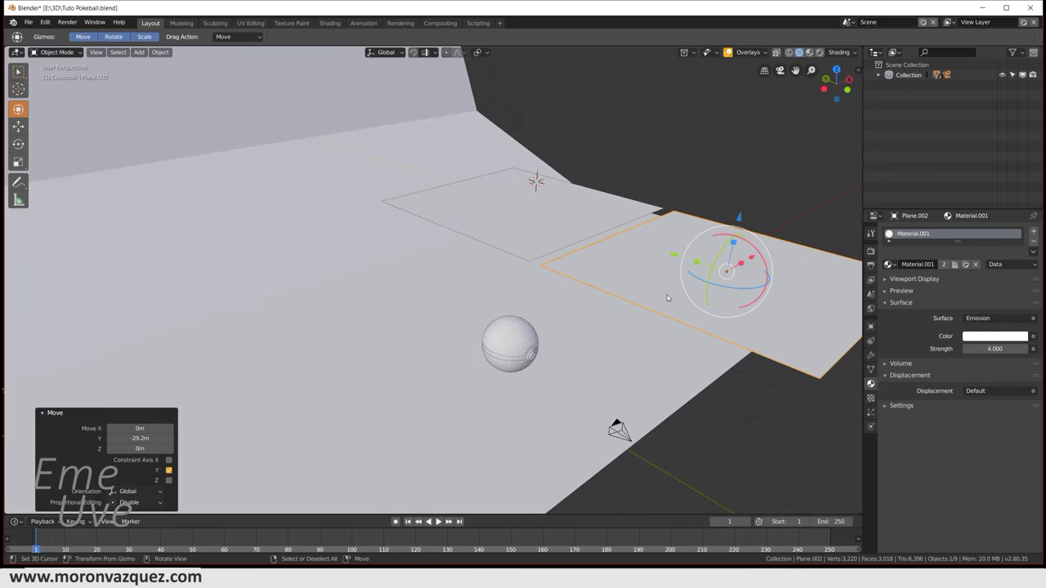
Step: Rotate the duplicate 90° on X, turn it on Z, and place it beside the pokeball
{"action": "type", "text": "rx"}
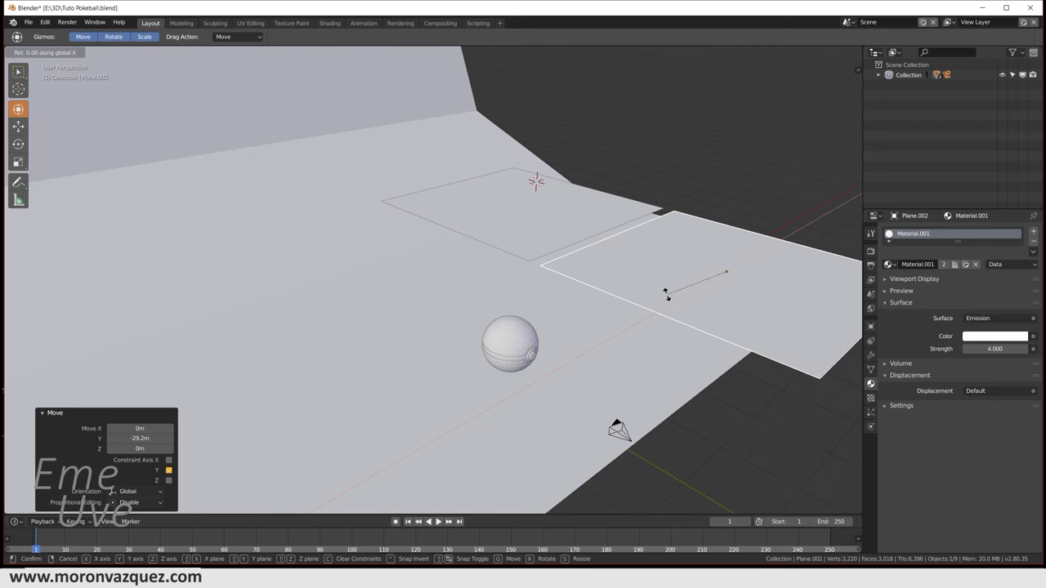
{"action": "type", "text": "90"}
{"action": "key", "text": "Return"}
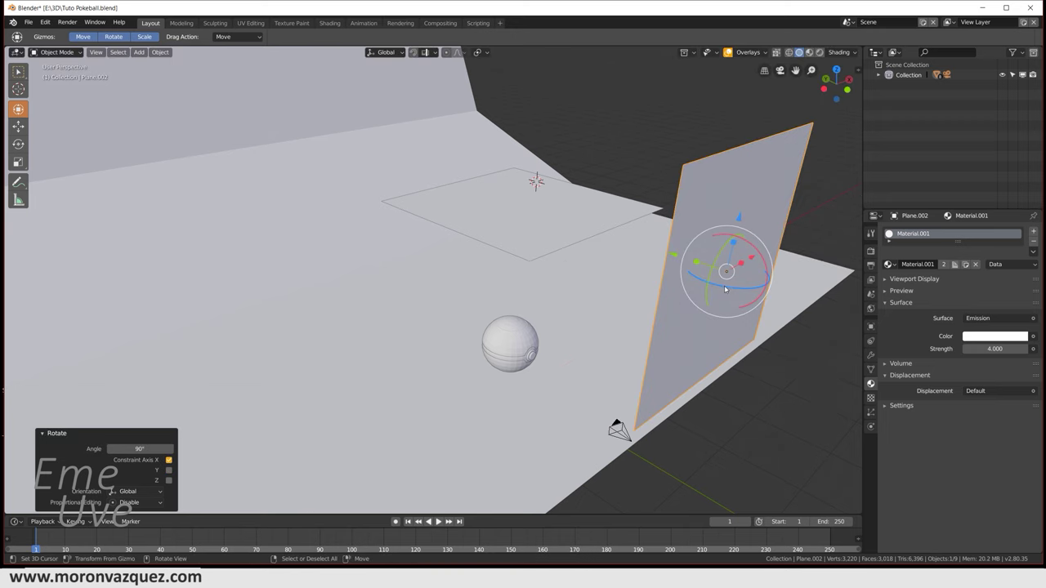
{"action": "left_click_drag", "start_coordinate": [724, 289], "coordinate": [729, 285]}
{"action": "middle_click_drag", "start_coordinate": [729, 285], "coordinate": [822, 318]}
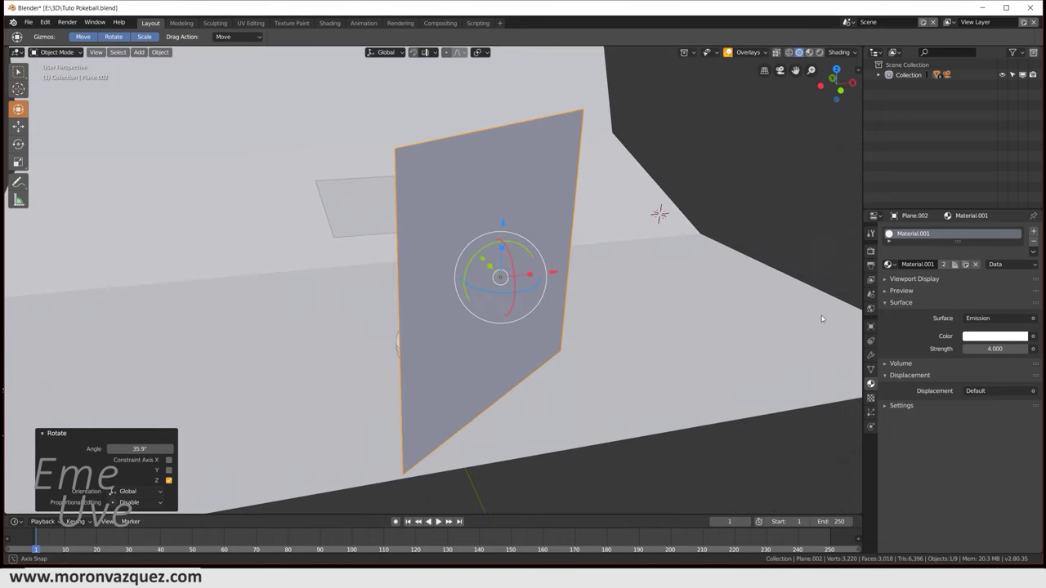
{"action": "mouse_move", "coordinate": [555, 275]}
{"action": "left_mouse_down"}
{"action": "mouse_move", "coordinate": [671, 256]}
{"action": "mouse_move", "coordinate": [670, 357]}
{"action": "mouse_move", "coordinate": [700, 385]}
{"action": "left_mouse_up"}
{"action": "middle_click_drag", "start_coordinate": [700, 385], "coordinate": [740, 380]}
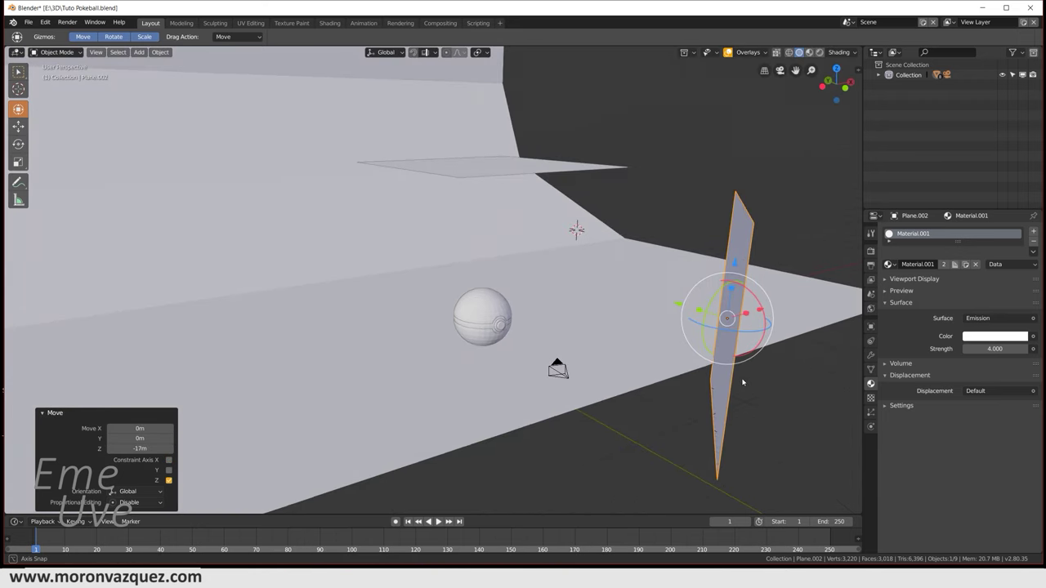
{"action": "mouse_move", "coordinate": [739, 267]}
{"action": "left_mouse_down"}
{"action": "mouse_move", "coordinate": [735, 247]}
{"action": "mouse_move", "coordinate": [605, 229]}
{"action": "mouse_move", "coordinate": [613, 237]}
{"action": "left_mouse_up"}
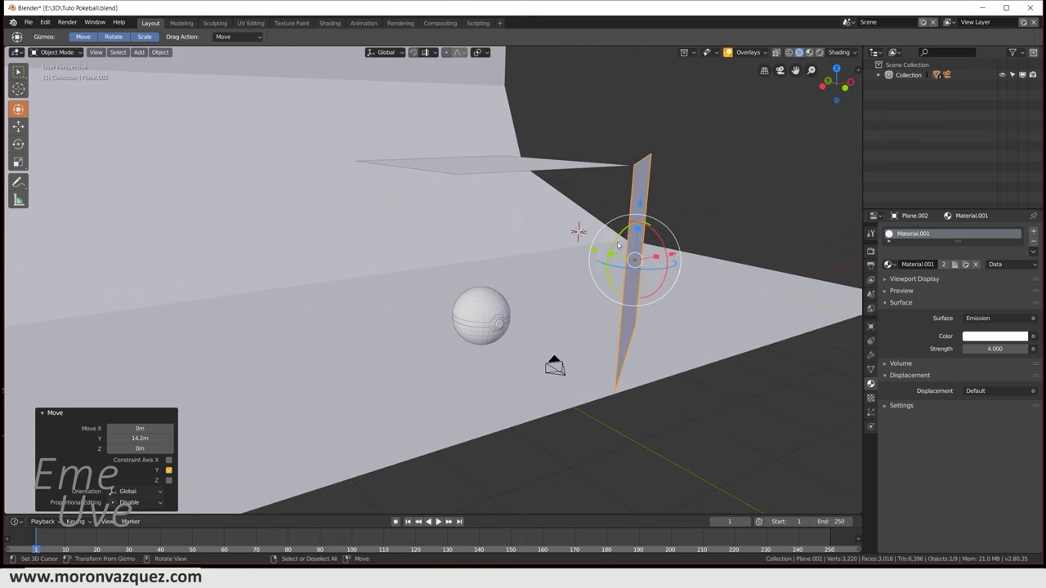
{"action": "key", "text": "KP_0"}
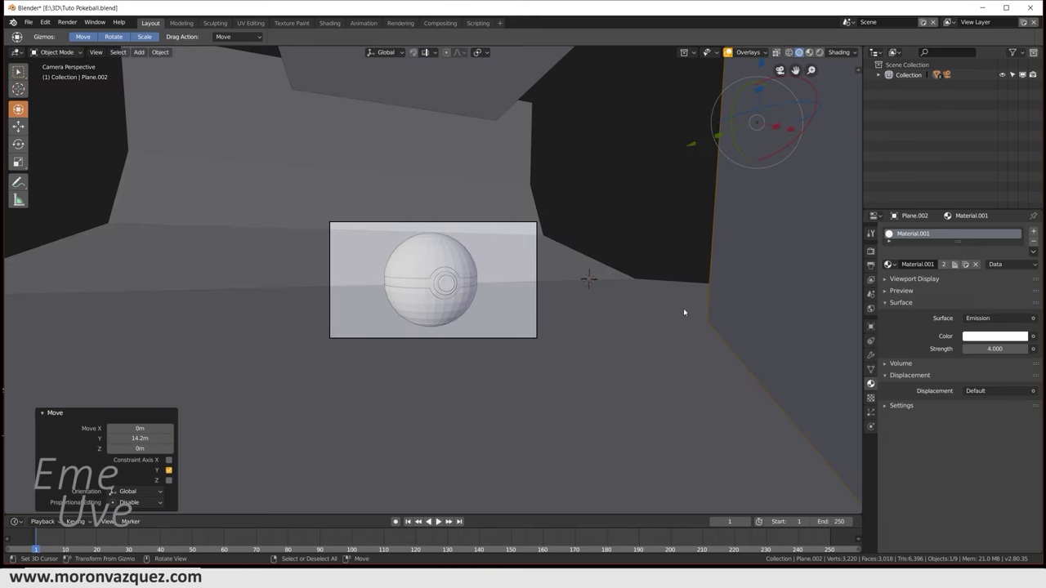
Step: Compare Rendered and Solid shading, then view the lit pokeball in Material Preview from the camera
{"action": "scroll", "coordinate": [527, 316], "scroll_direction": "up", "scroll_amount": 4}
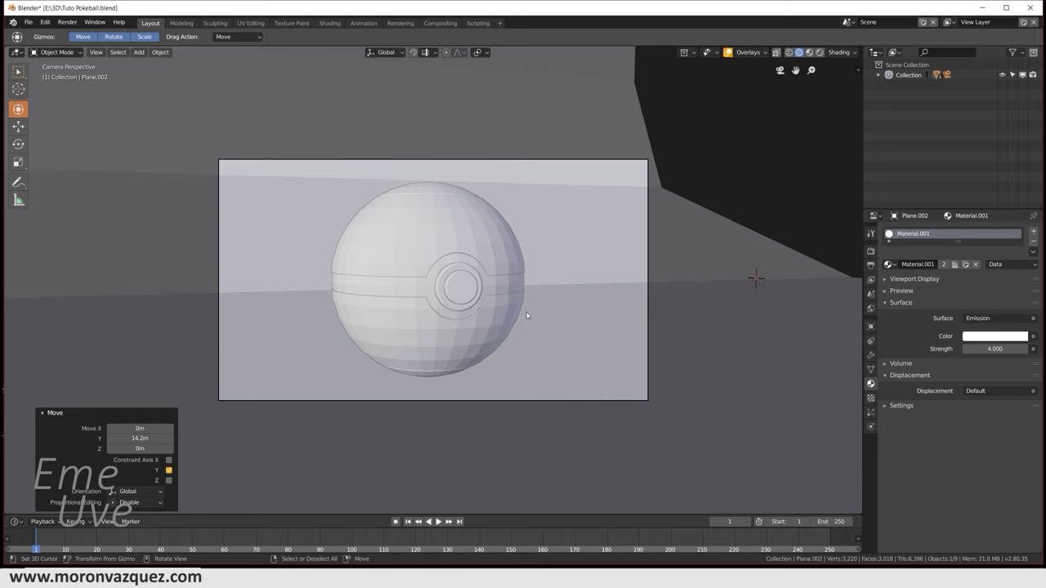
{"action": "scroll", "coordinate": [527, 316], "scroll_direction": "down", "scroll_amount": 1}
{"action": "scroll", "coordinate": [527, 316], "scroll_direction": "up", "scroll_amount": 1}
{"action": "left_click", "coordinate": [819, 52]}
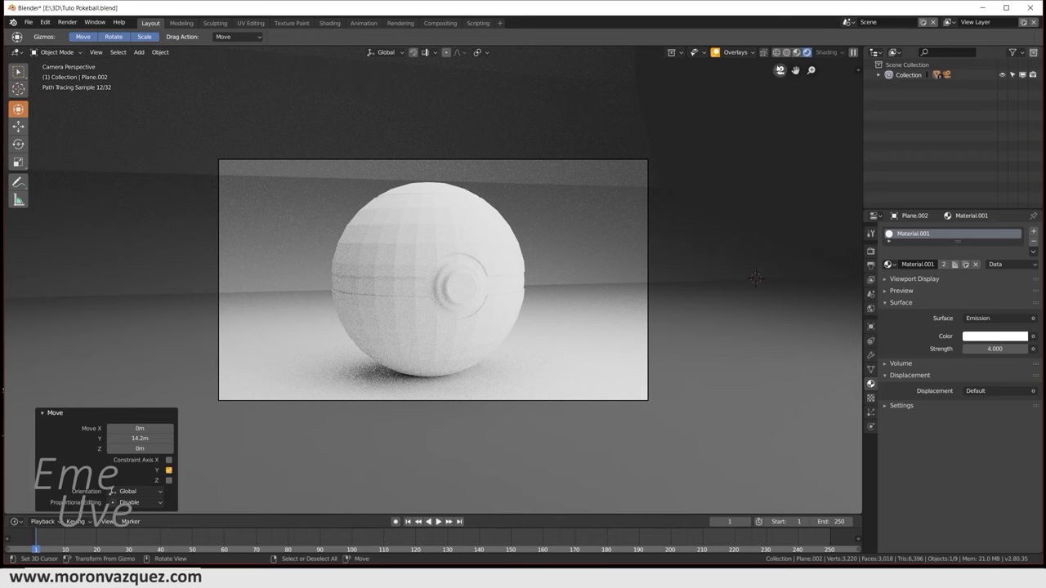
{"action": "left_click", "coordinate": [787, 52]}
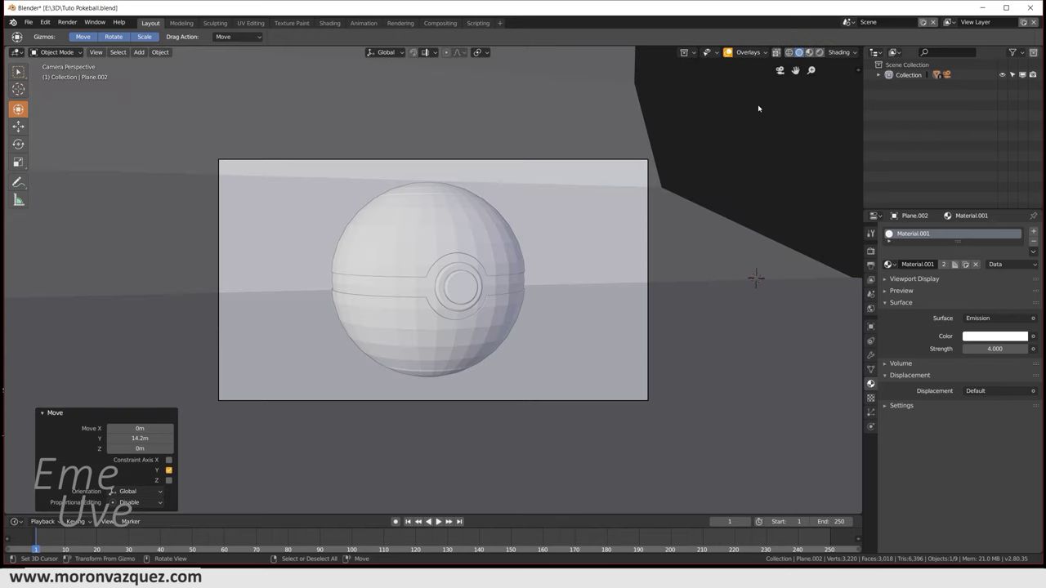
{"action": "left_click", "coordinate": [810, 52]}
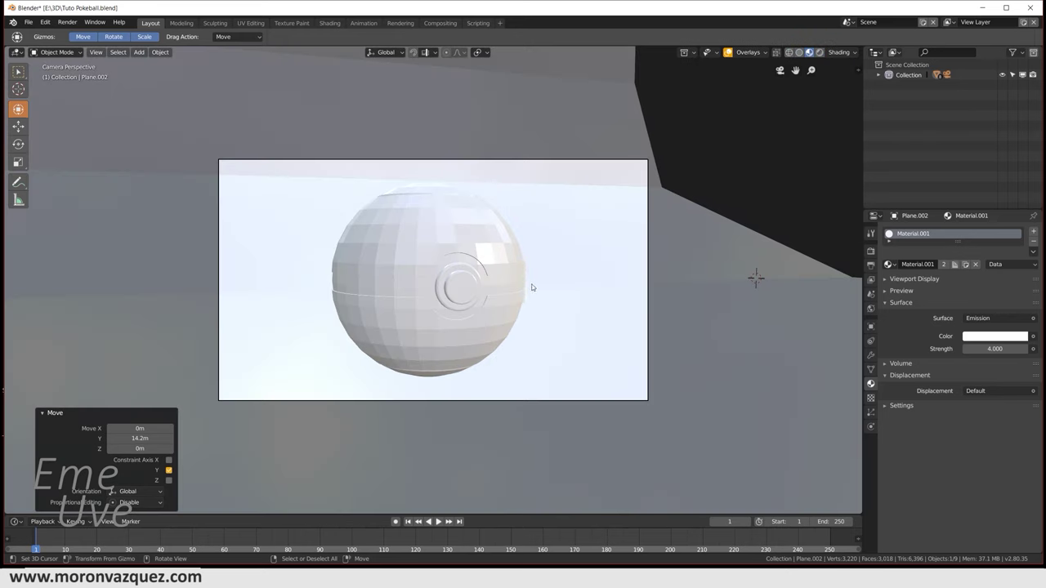
{"action": "middle_click_drag", "start_coordinate": [531, 286], "coordinate": [523, 297]}
{"action": "key", "text": "KP_0"}
Step: Select the pokeball's top half and create a new material for it
{"action": "left_click", "coordinate": [427, 216]}
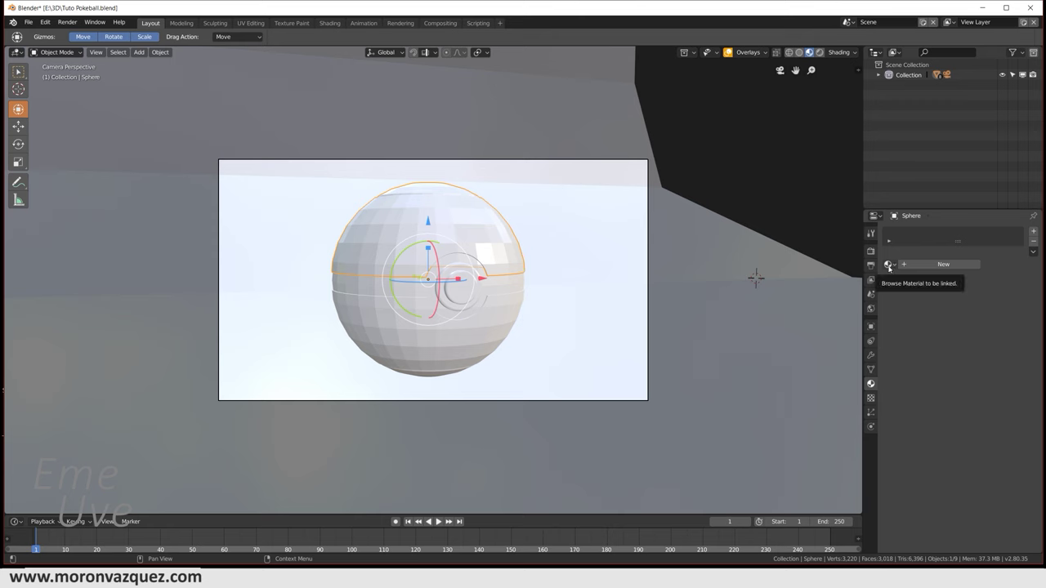
{"action": "left_click", "coordinate": [888, 264]}
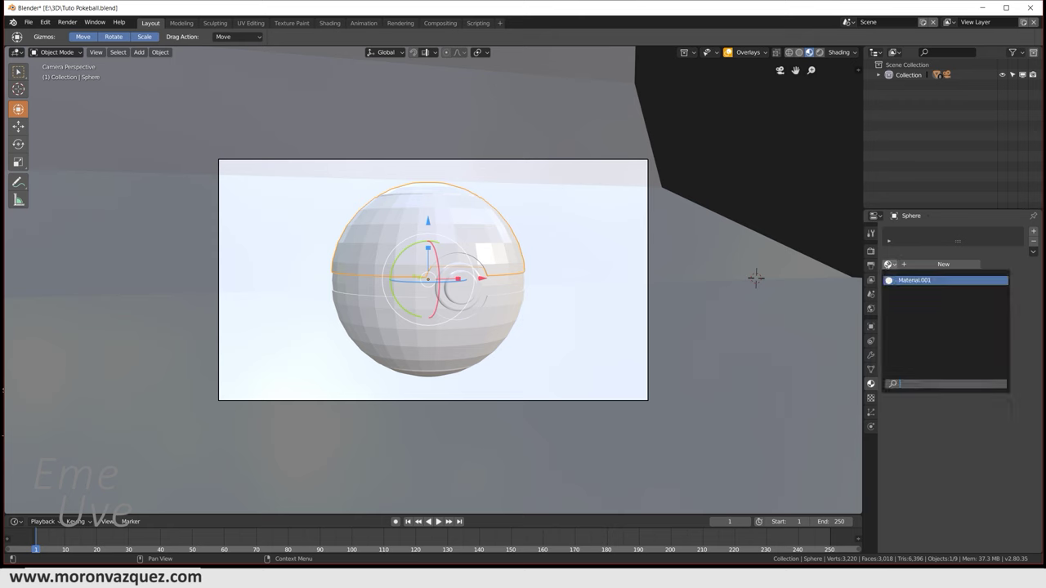
{"action": "left_click", "coordinate": [939, 264]}
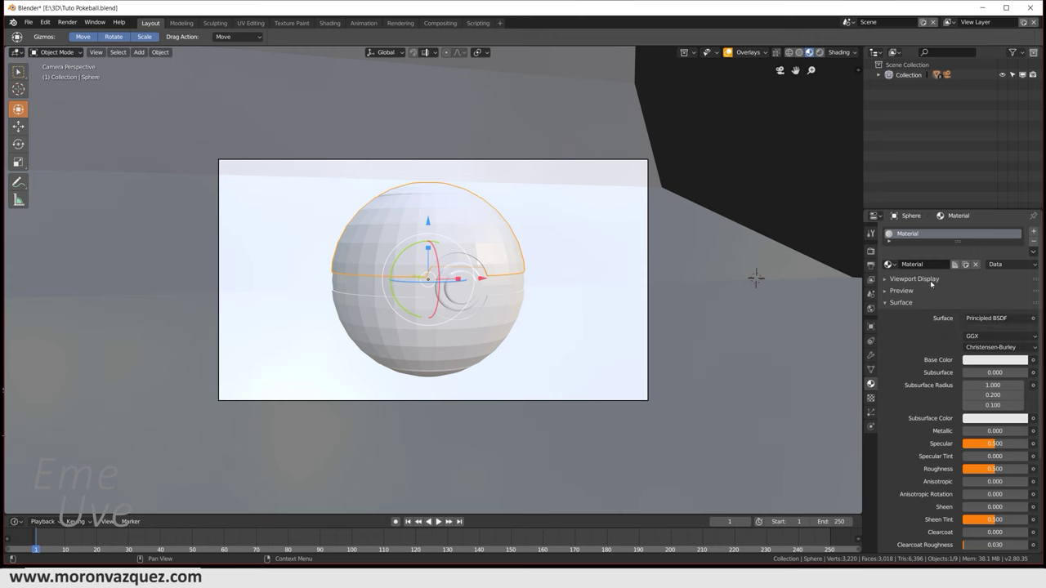
{"action": "left_click", "coordinate": [28, 23]}
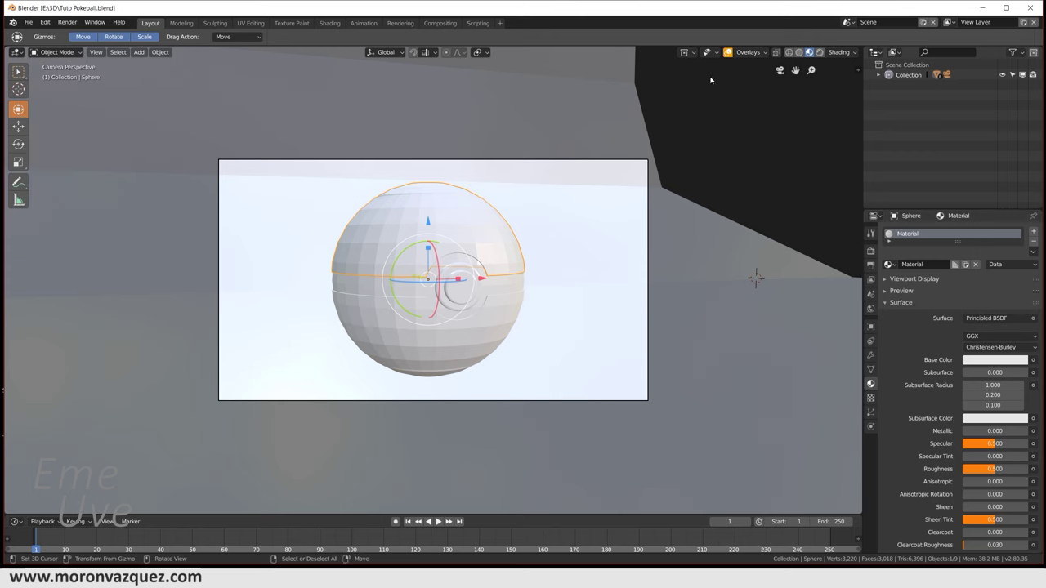
Step: Make the surface a Mix Shader of Glossy BSDF and Diffuse BSDF, then preview it rendered
{"action": "left_click", "coordinate": [993, 318]}
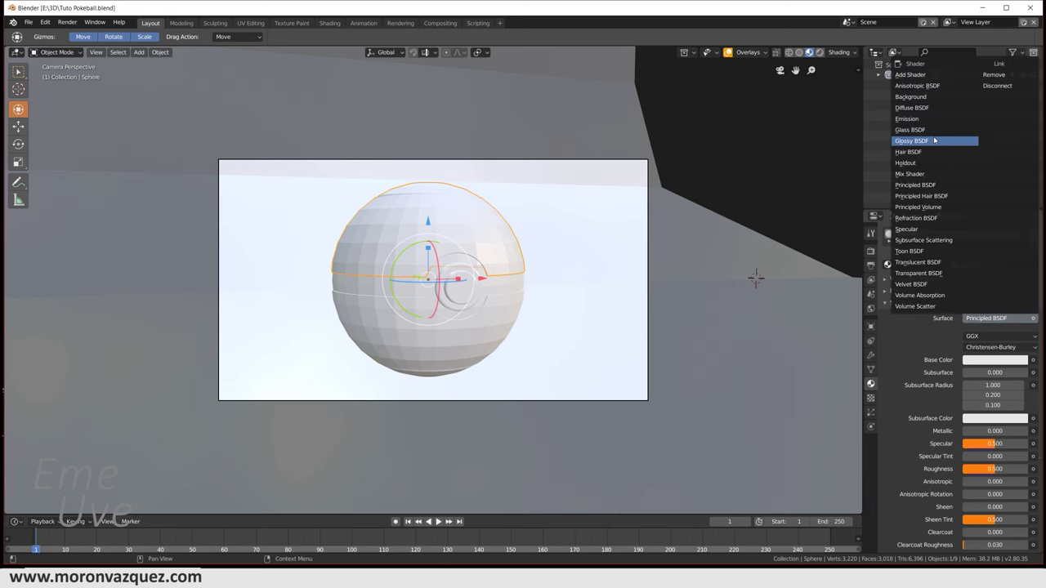
{"action": "left_click", "coordinate": [921, 174]}
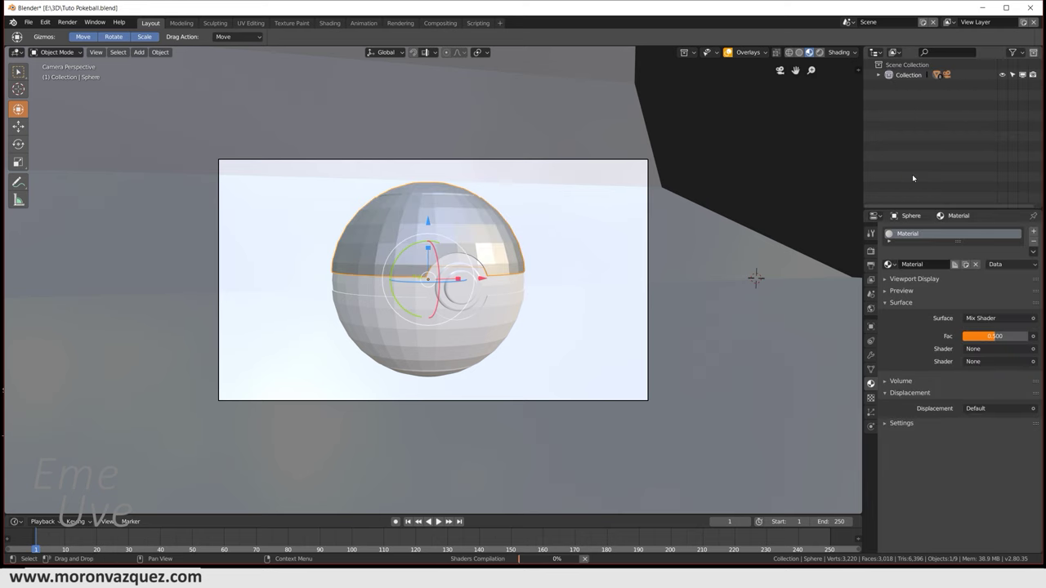
{"action": "left_click", "coordinate": [994, 349]}
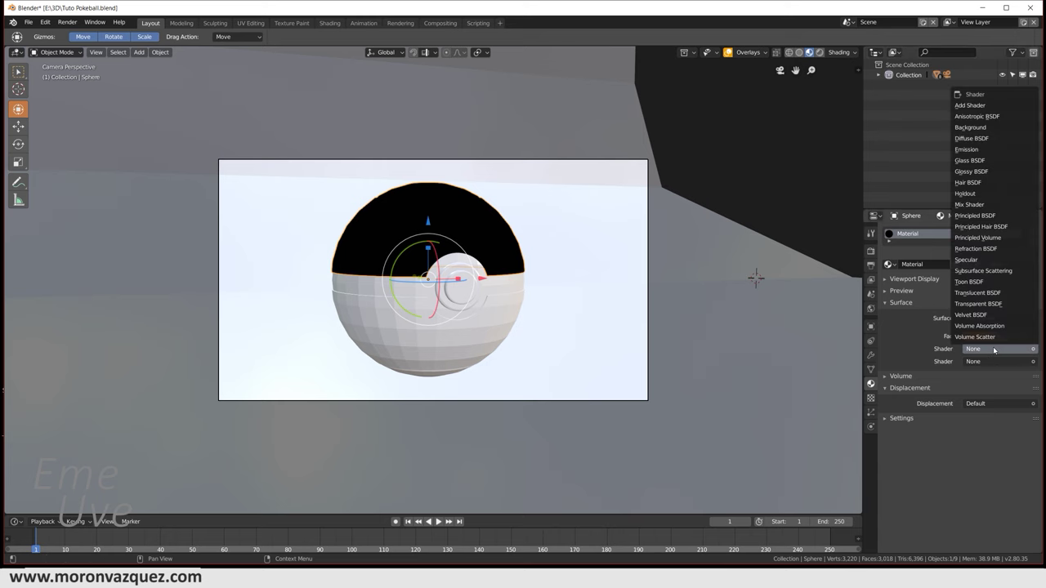
{"action": "left_click", "coordinate": [984, 171]}
{"action": "left_click_drag", "start_coordinate": [994, 386], "coordinate": [972, 386]}
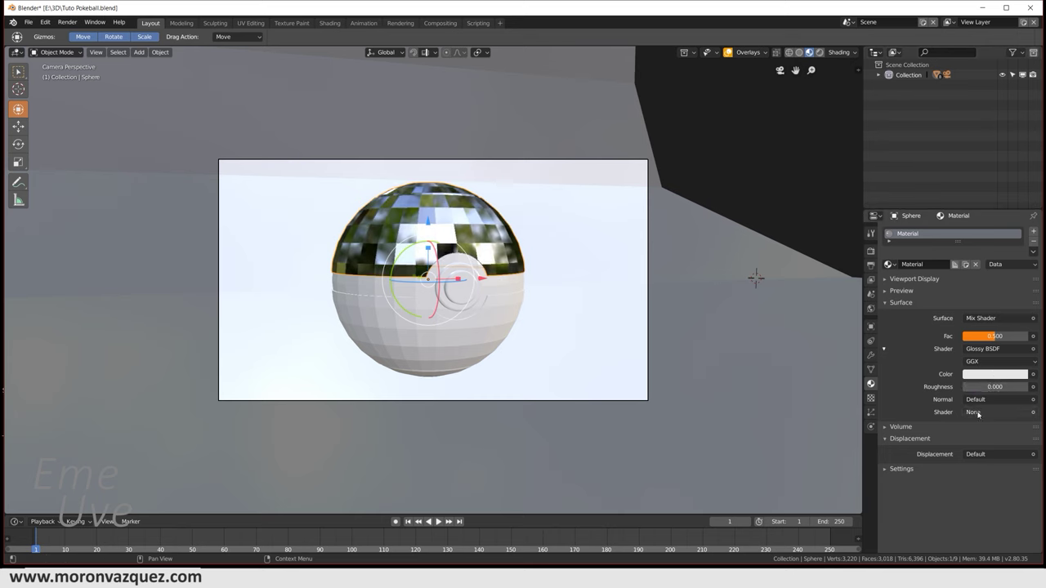
{"action": "left_click", "coordinate": [978, 413]}
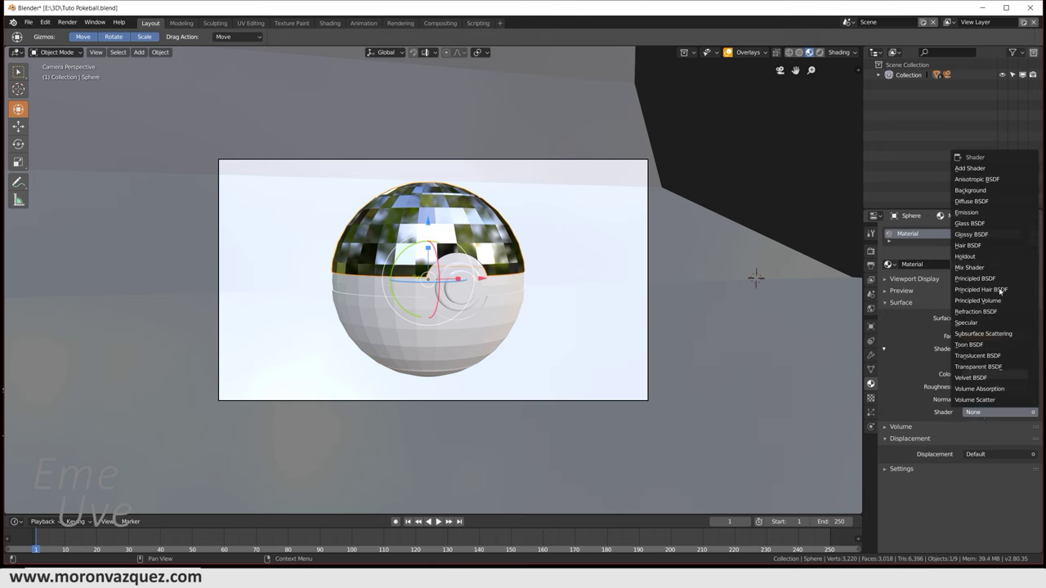
{"action": "left_click", "coordinate": [991, 202]}
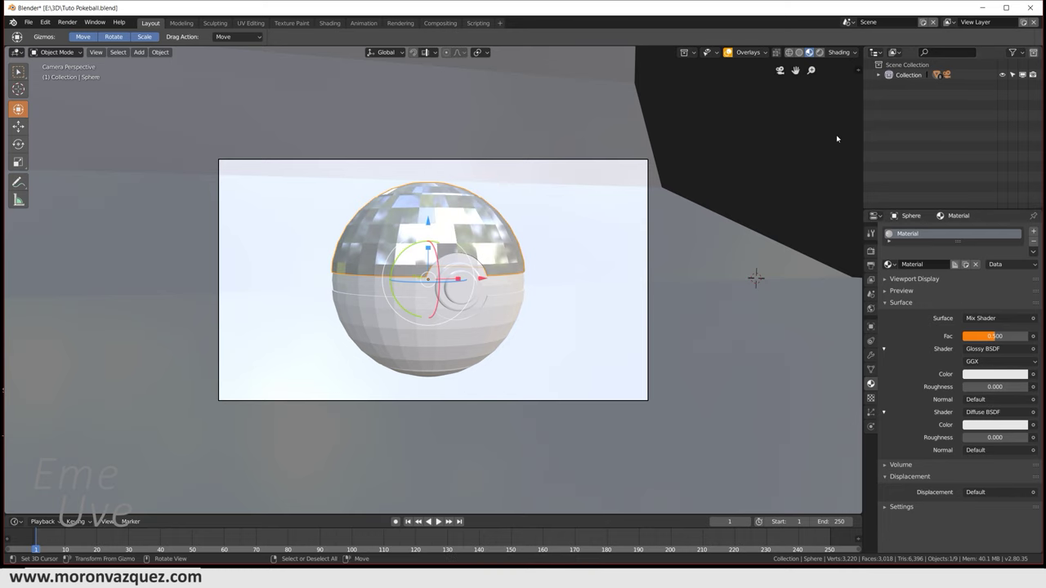
{"action": "left_click", "coordinate": [819, 52]}
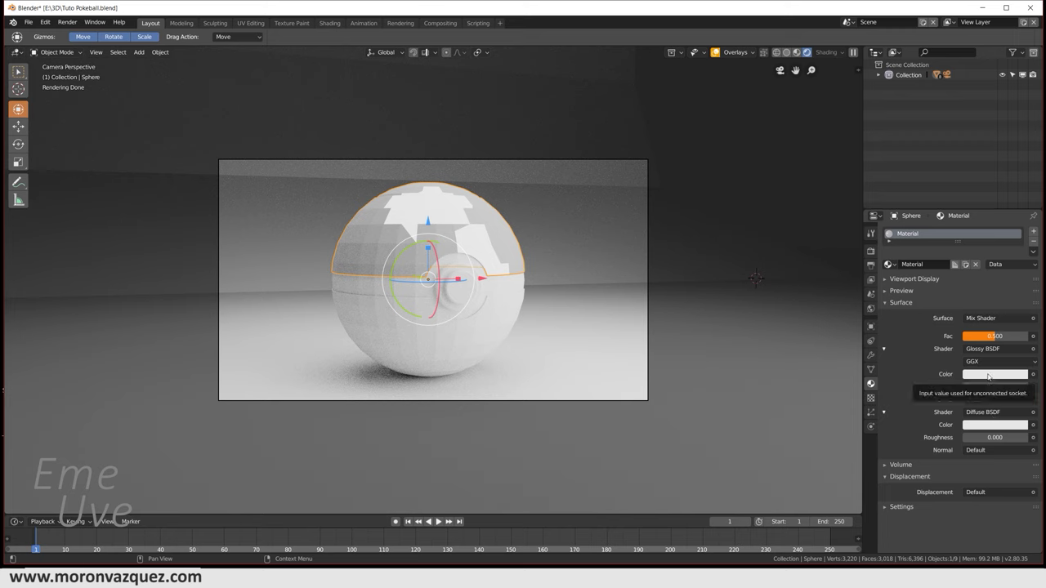
Step: Set the top half's Diffuse colour to pure red and its Glossy colour to pale pink
{"action": "left_click", "coordinate": [990, 427]}
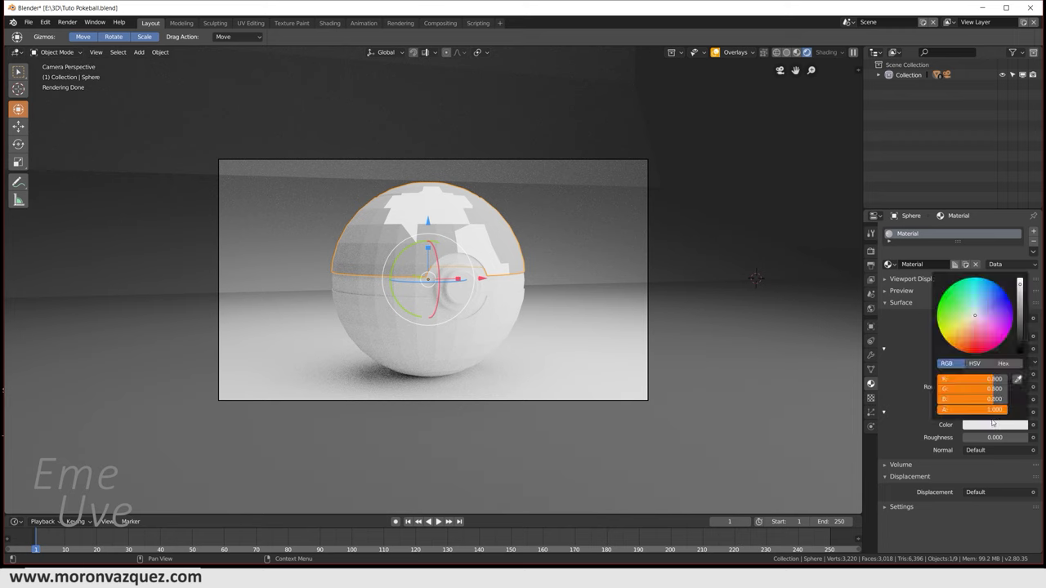
{"action": "left_click", "coordinate": [976, 334]}
{"action": "left_click_drag", "start_coordinate": [976, 334], "coordinate": [977, 357]}
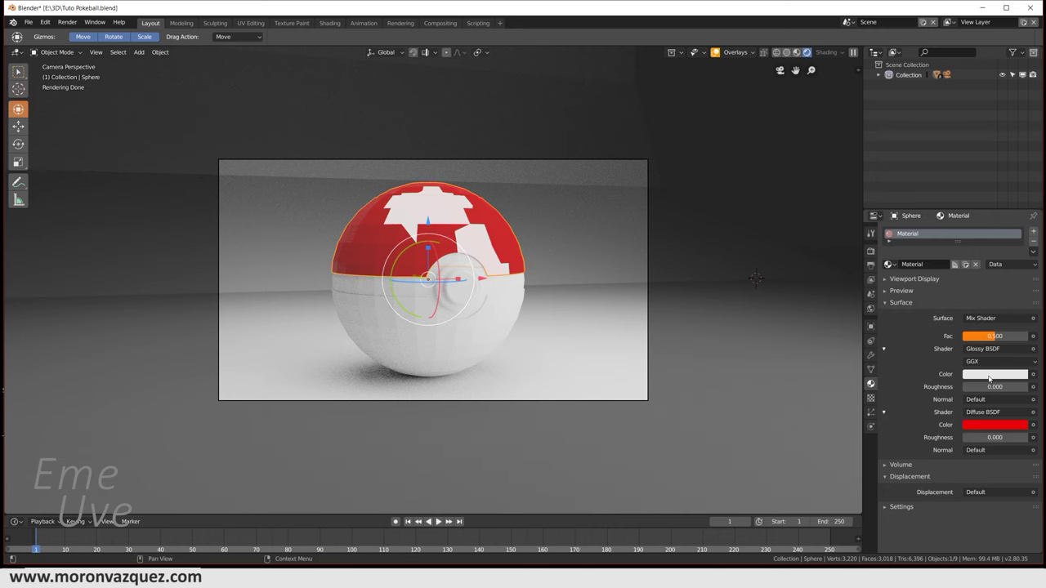
{"action": "left_click", "coordinate": [989, 377]}
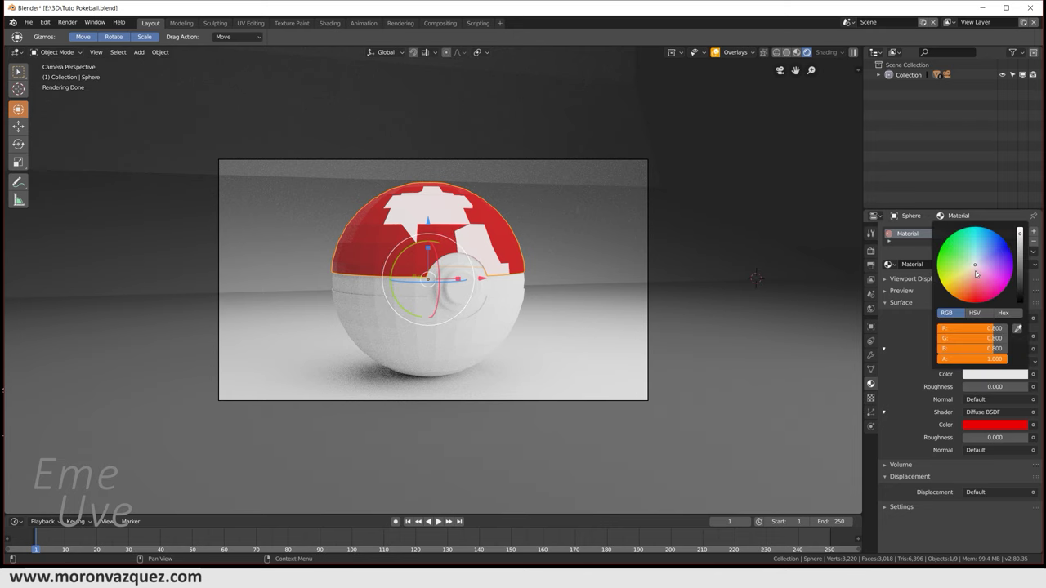
{"action": "left_click", "coordinate": [974, 271]}
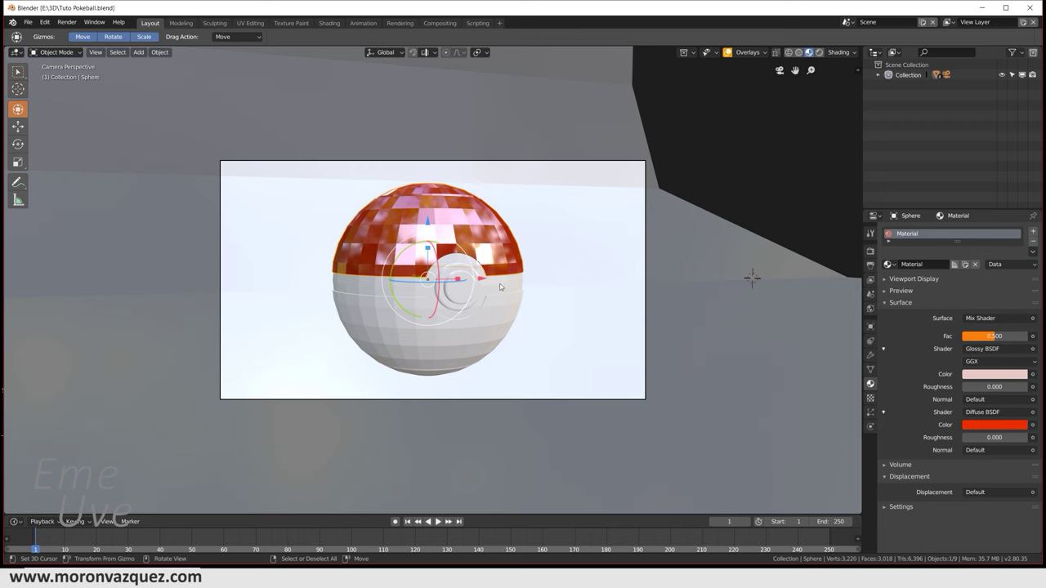
Step: Rename the top material to Rojo and assign it to the lower half too
{"action": "left_click", "coordinate": [888, 265]}
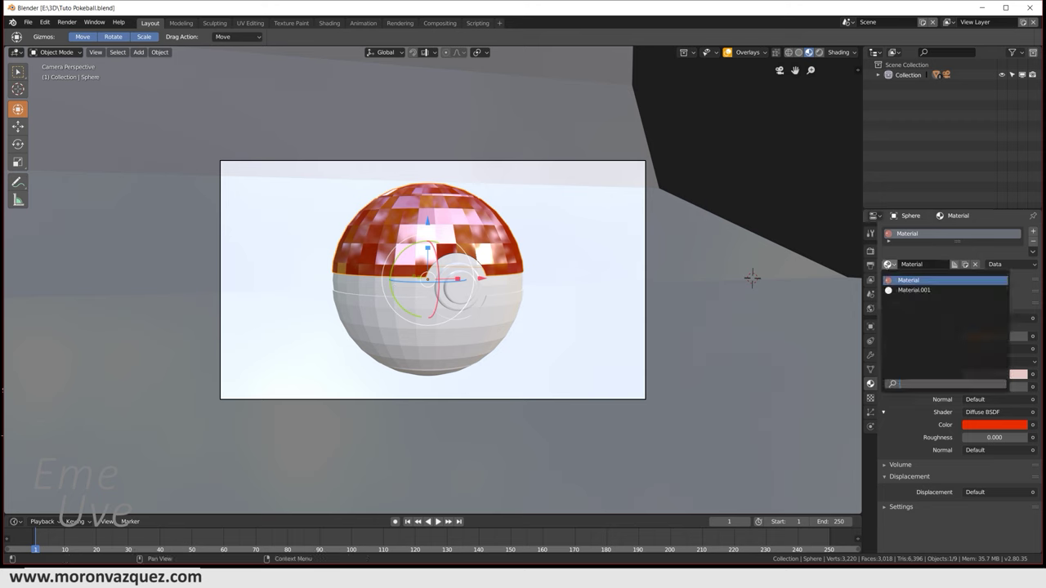
{"action": "left_click", "coordinate": [901, 280]}
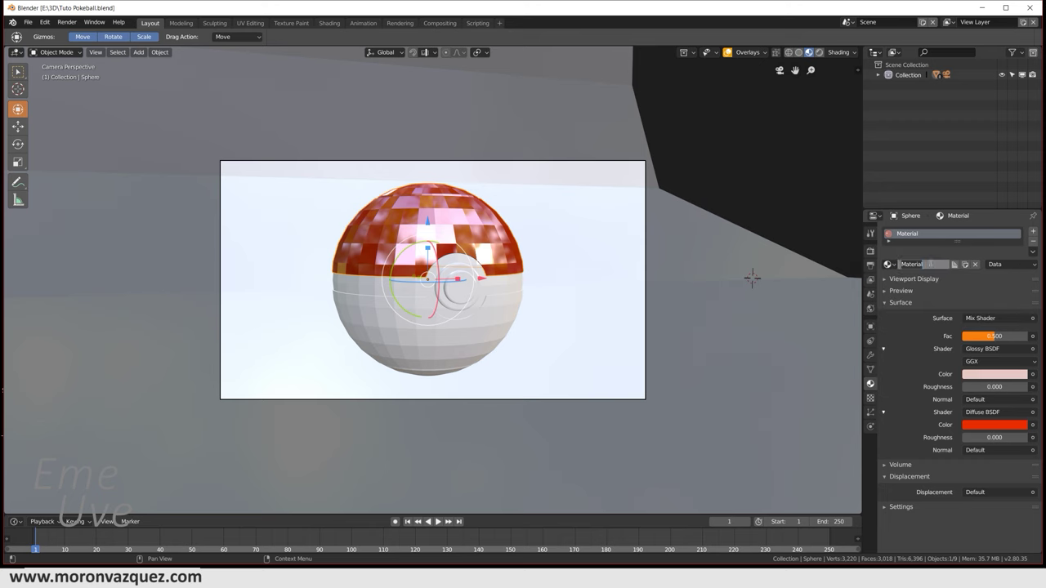
{"action": "type", "text": "Rojo"}
{"action": "key", "text": "Return"}
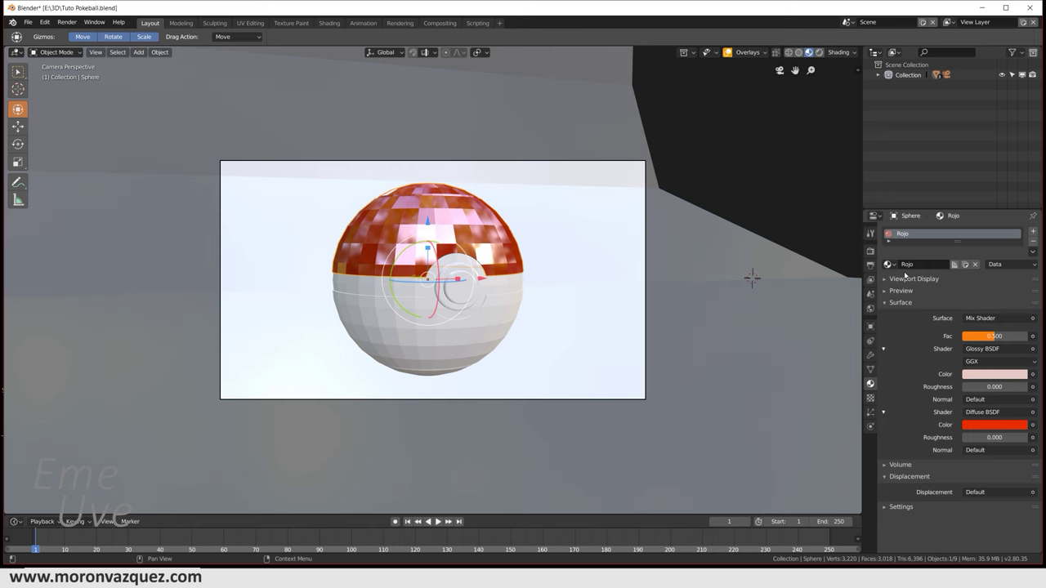
{"action": "left_click", "coordinate": [460, 344]}
{"action": "left_click", "coordinate": [888, 264]}
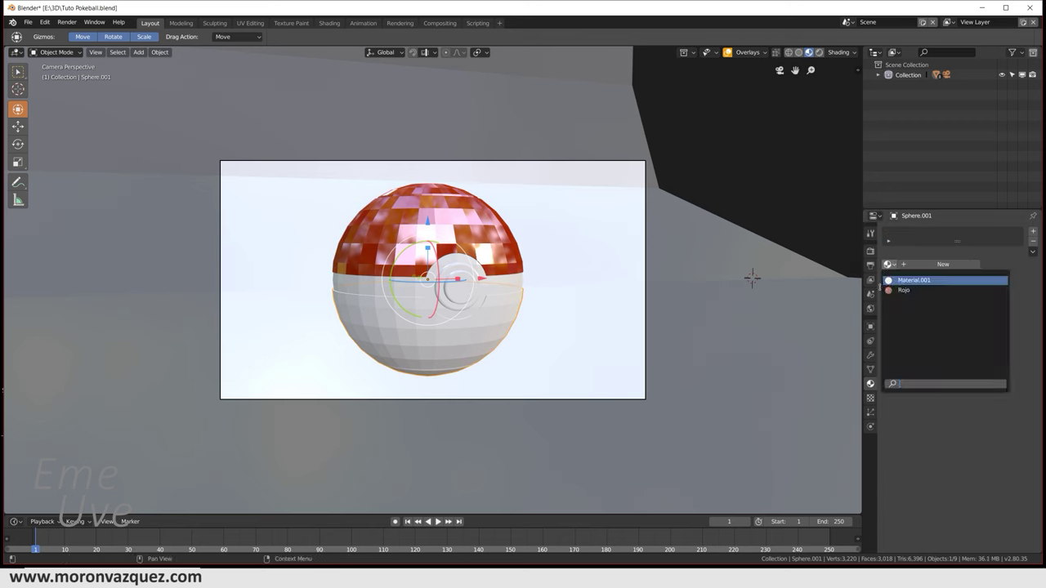
{"action": "left_click", "coordinate": [900, 293]}
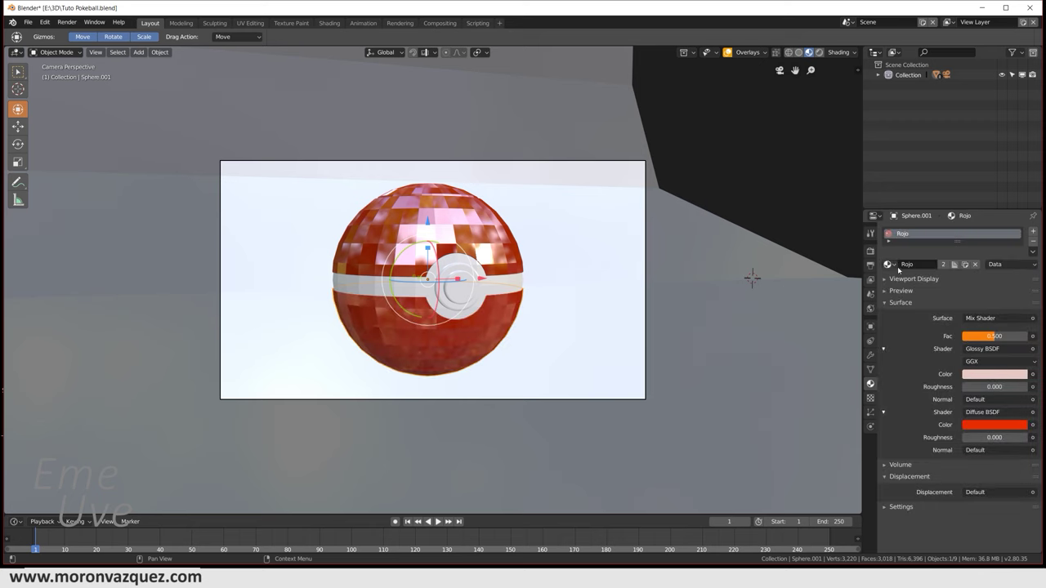
Step: Copy it as a new material named Blanco with white Diffuse and Glossy colours
{"action": "left_click", "coordinate": [965, 264]}
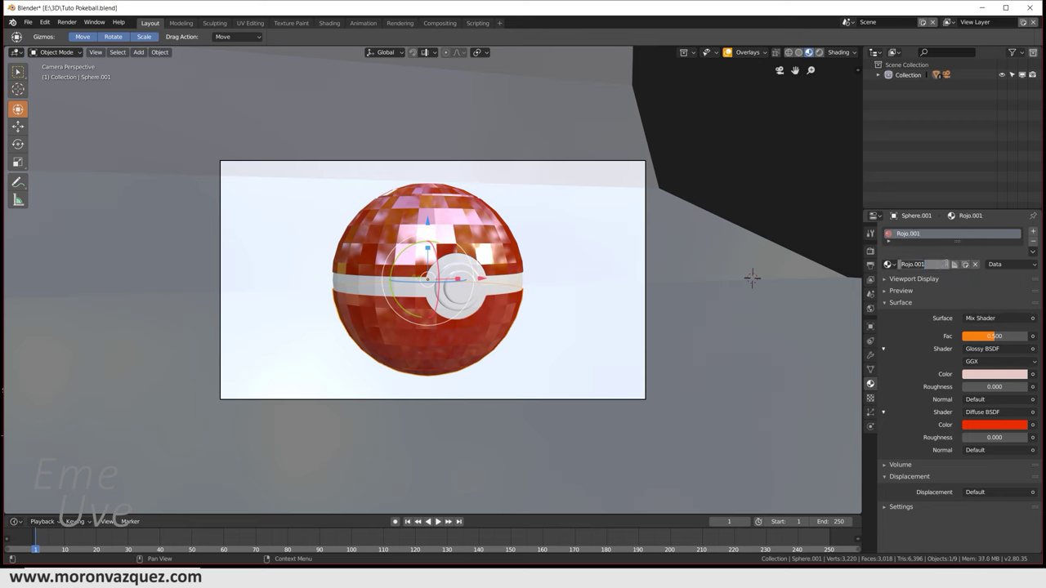
{"action": "type", "text": "Blanco"}
{"action": "key", "text": "Return"}
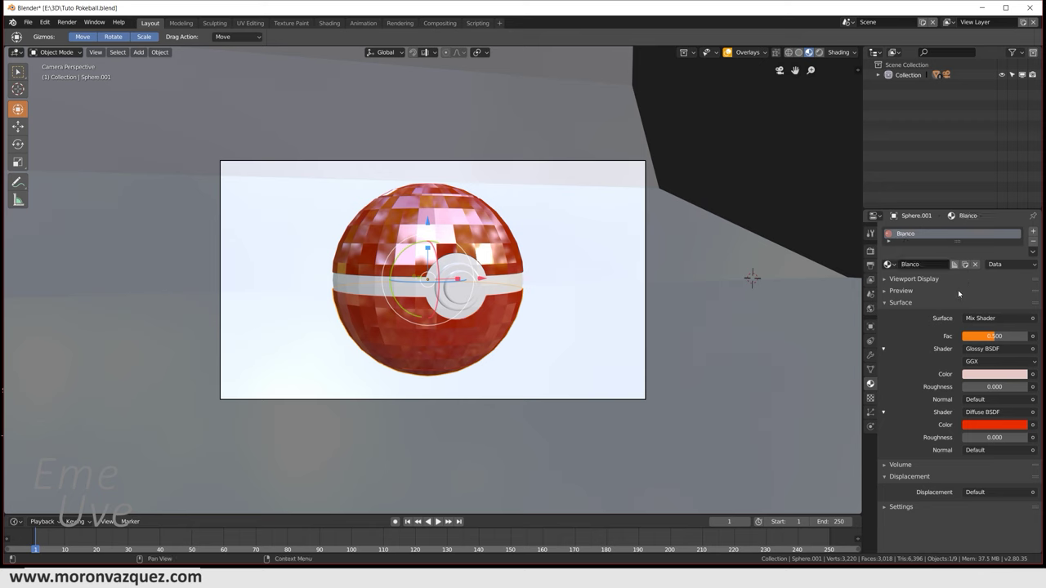
{"action": "left_click", "coordinate": [1006, 427]}
{"action": "mouse_move", "coordinate": [973, 399]}
{"action": "left_mouse_down"}
{"action": "mouse_move", "coordinate": [1013, 398]}
{"action": "mouse_move", "coordinate": [1009, 383]}
{"action": "left_mouse_up"}
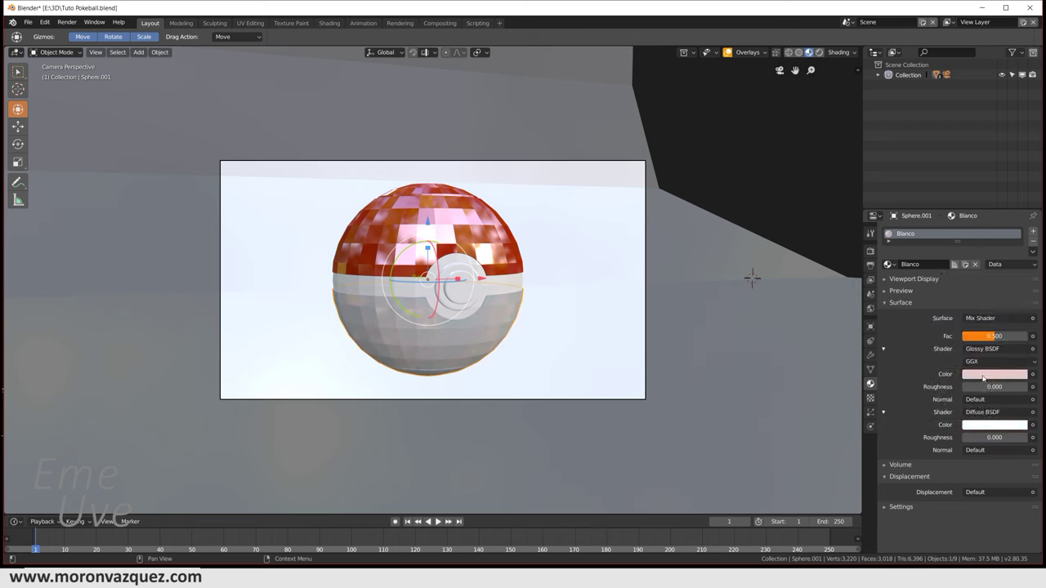
{"action": "left_click", "coordinate": [984, 376]}
{"action": "mouse_move", "coordinate": [972, 337]}
{"action": "left_mouse_down"}
{"action": "mouse_move", "coordinate": [1013, 337]}
{"action": "mouse_move", "coordinate": [1013, 348]}
{"action": "left_mouse_up"}
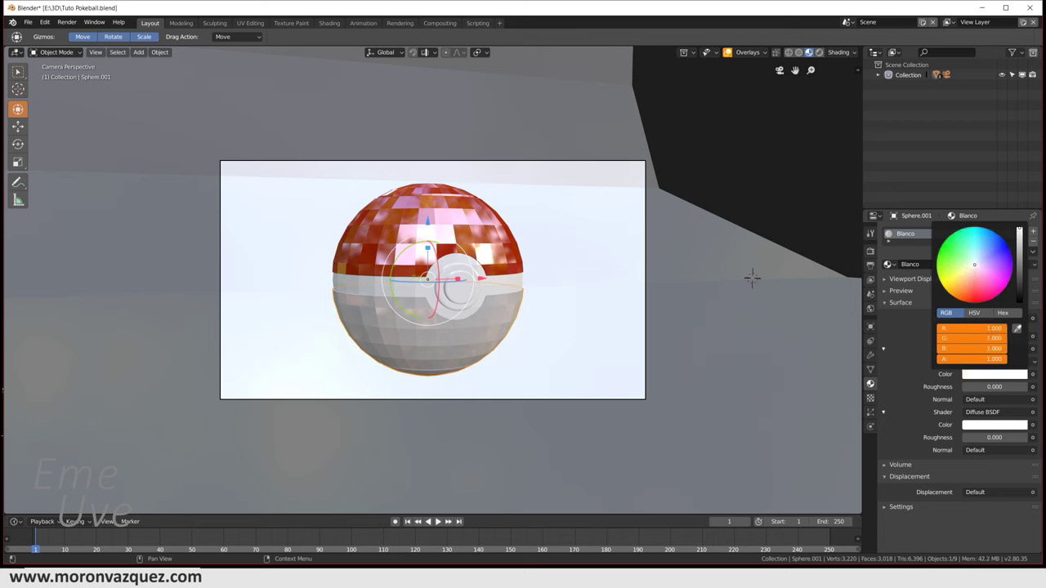
{"action": "left_click", "coordinate": [463, 296]}
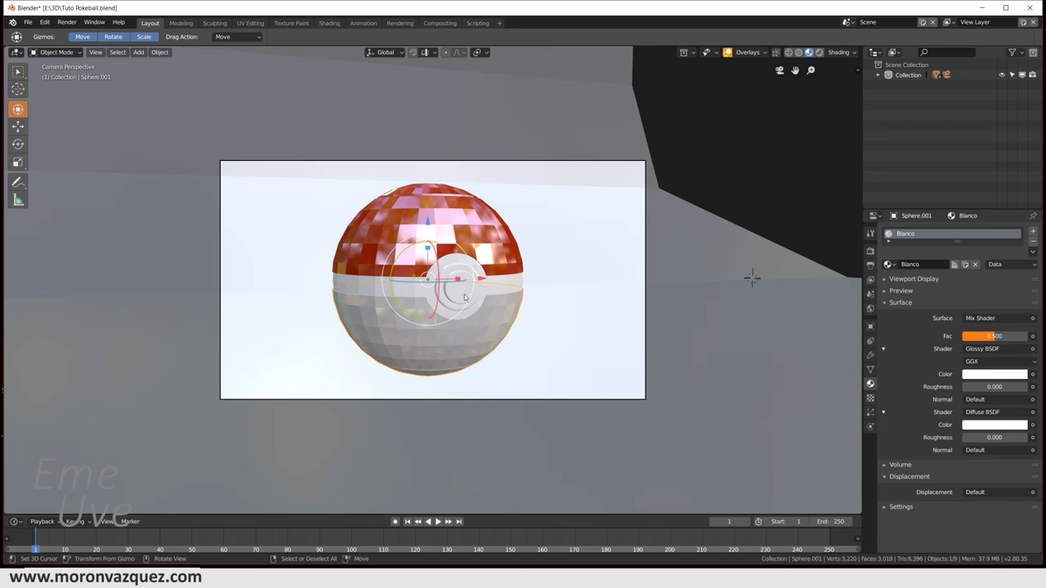
Step: Assign the Blanco material to both button cylinders and the inner band sphere
{"action": "left_click", "coordinate": [888, 263]}
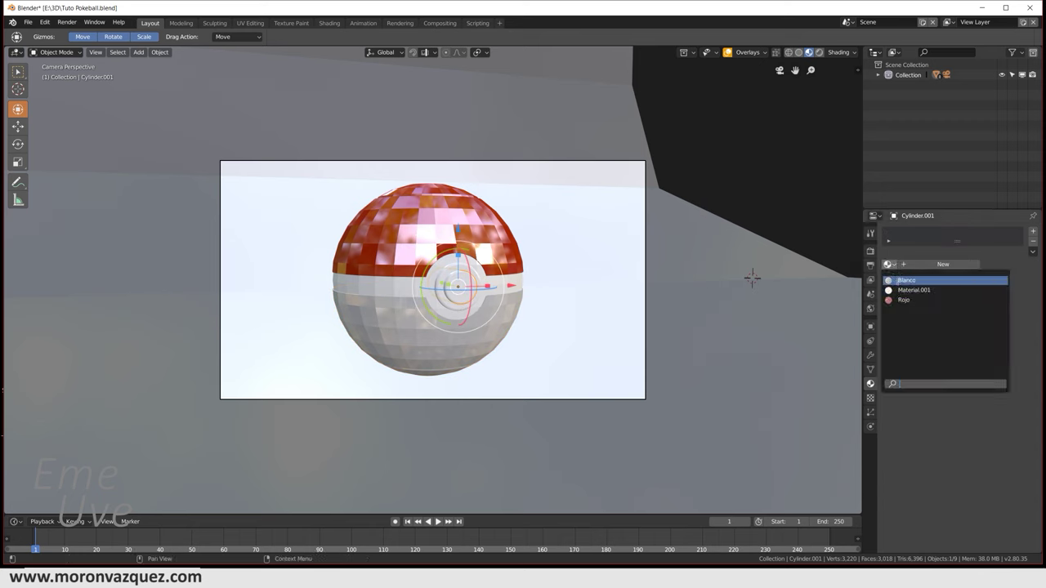
{"action": "left_click", "coordinate": [906, 280]}
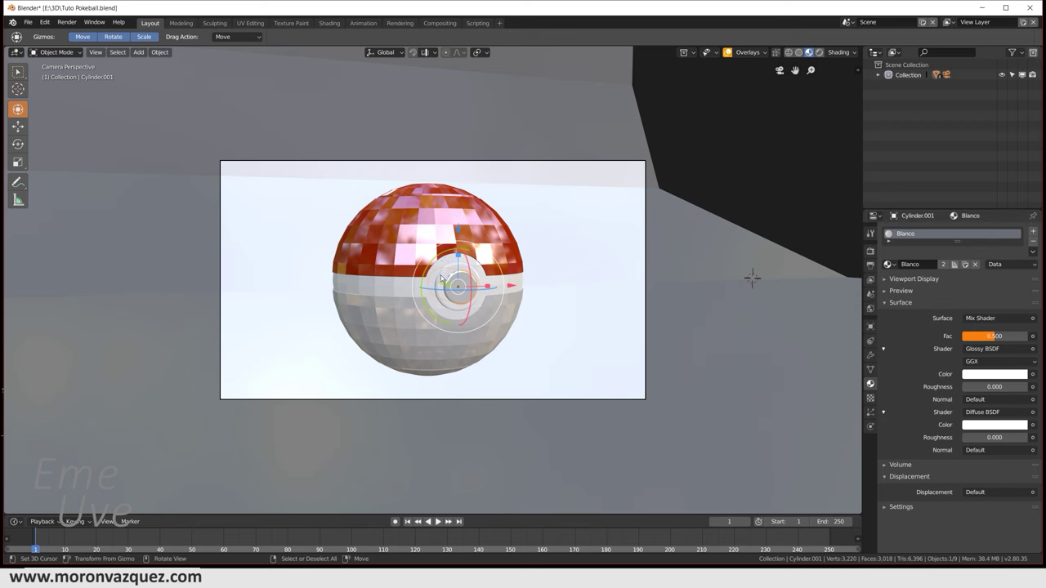
{"action": "left_click", "coordinate": [454, 286]}
{"action": "left_click", "coordinate": [888, 264]}
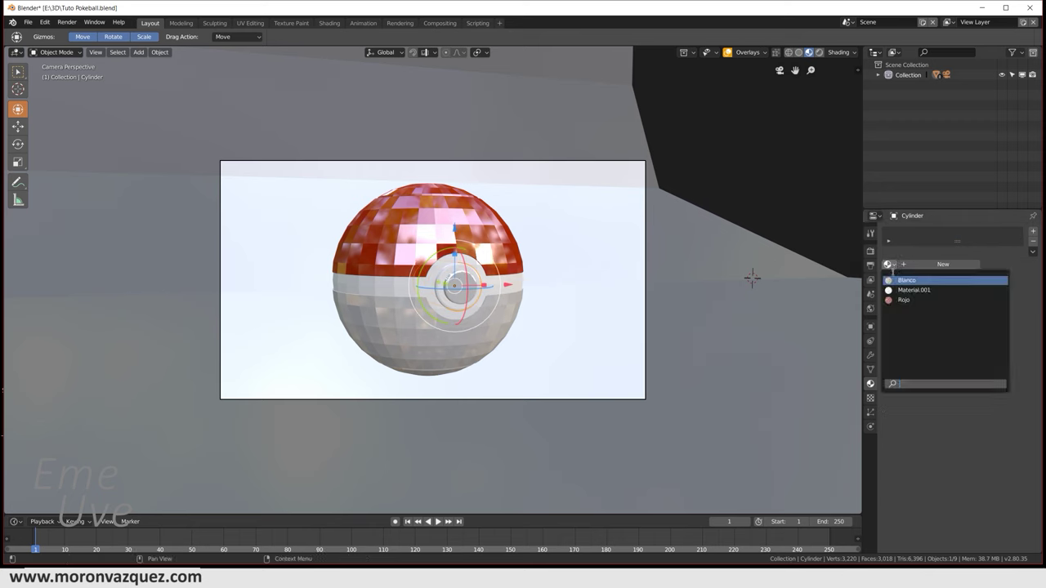
{"action": "left_click", "coordinate": [891, 282]}
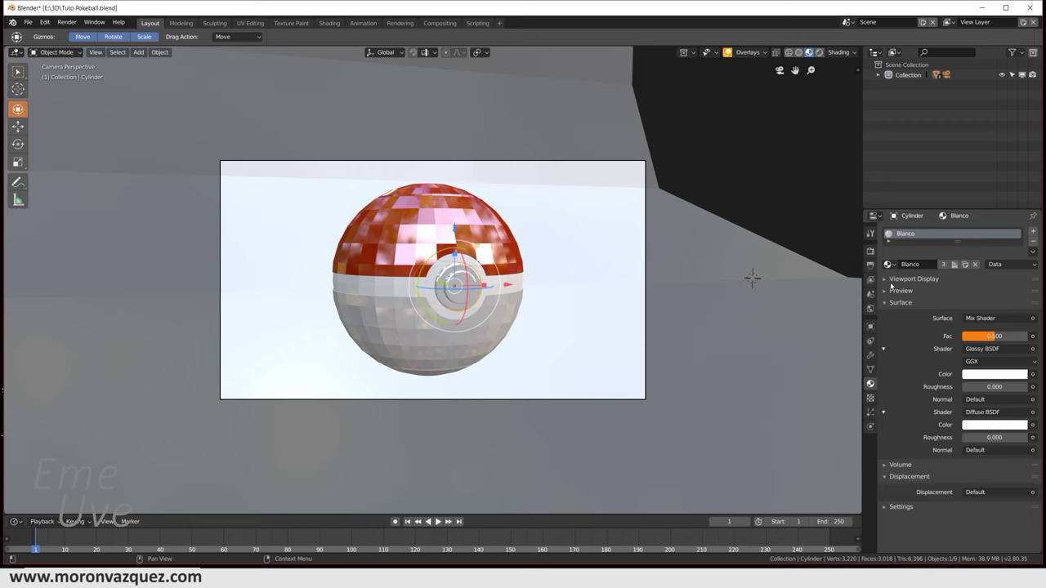
{"action": "left_click", "coordinate": [386, 292]}
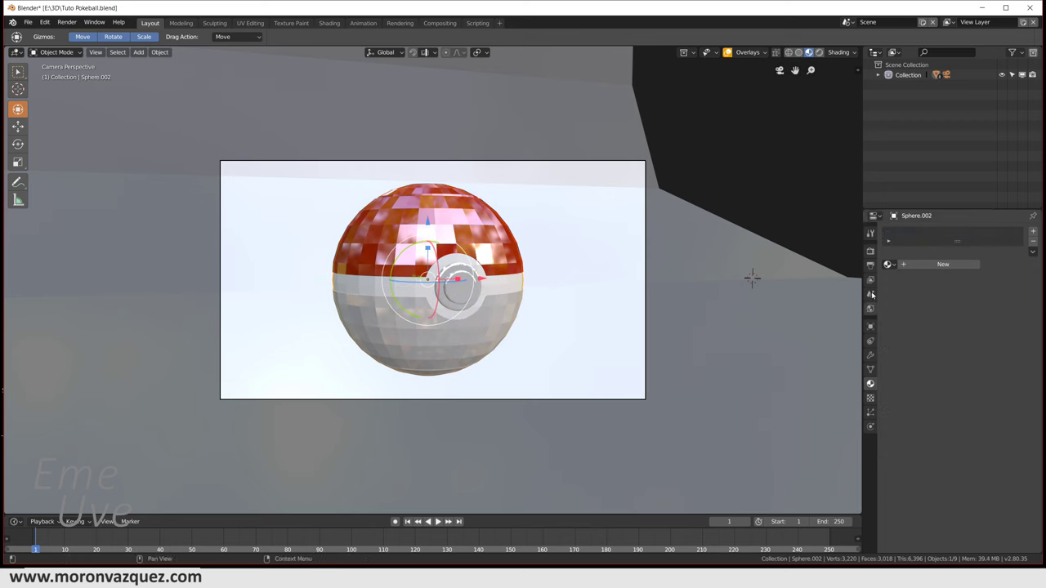
{"action": "left_click", "coordinate": [888, 264]}
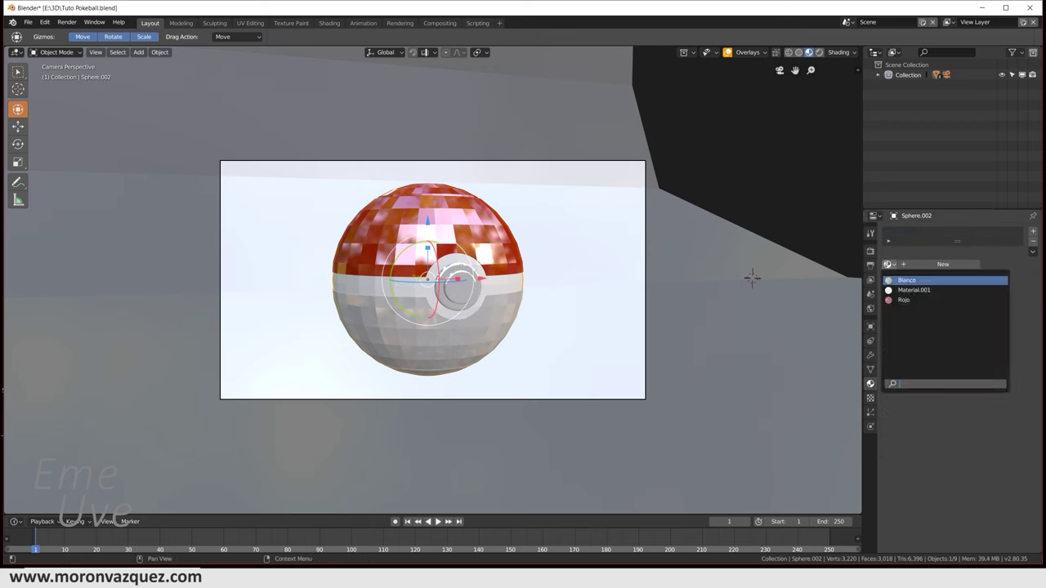
{"action": "left_click", "coordinate": [899, 285]}
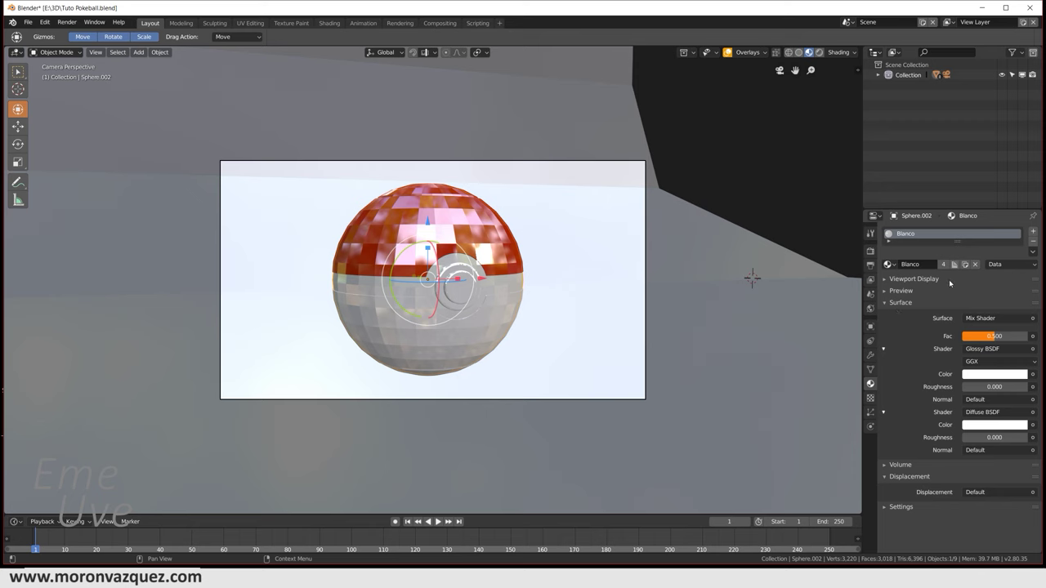
Step: Duplicate Blanco as a new 'Negro' material with black diffuse and dark grey glossy colour
{"action": "left_click", "coordinate": [967, 264]}
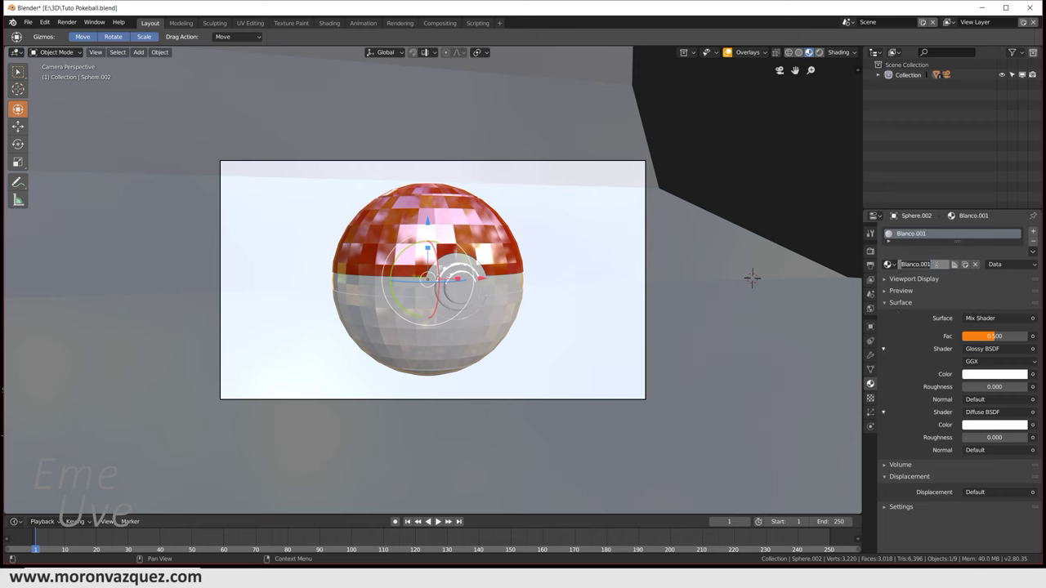
{"action": "type", "text": "Negro"}
{"action": "key", "text": "Return"}
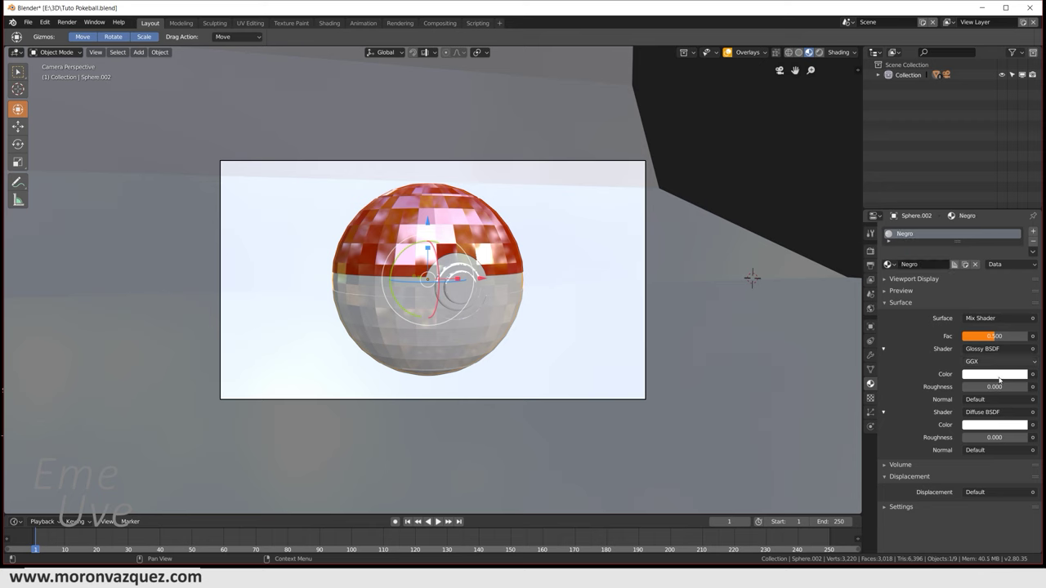
{"action": "left_click", "coordinate": [1000, 425]}
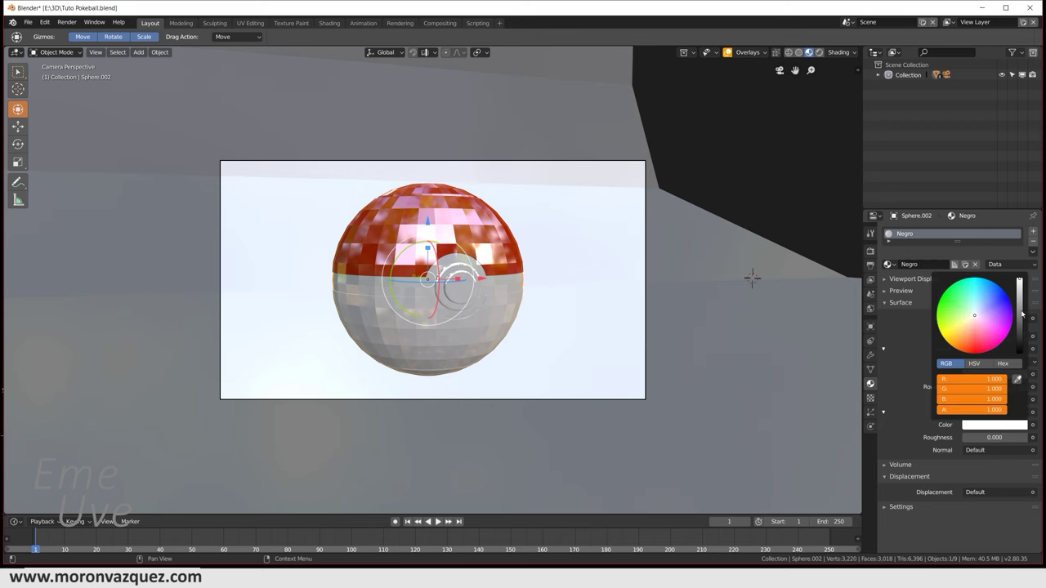
{"action": "left_click_drag", "start_coordinate": [1020, 316], "coordinate": [1019, 356]}
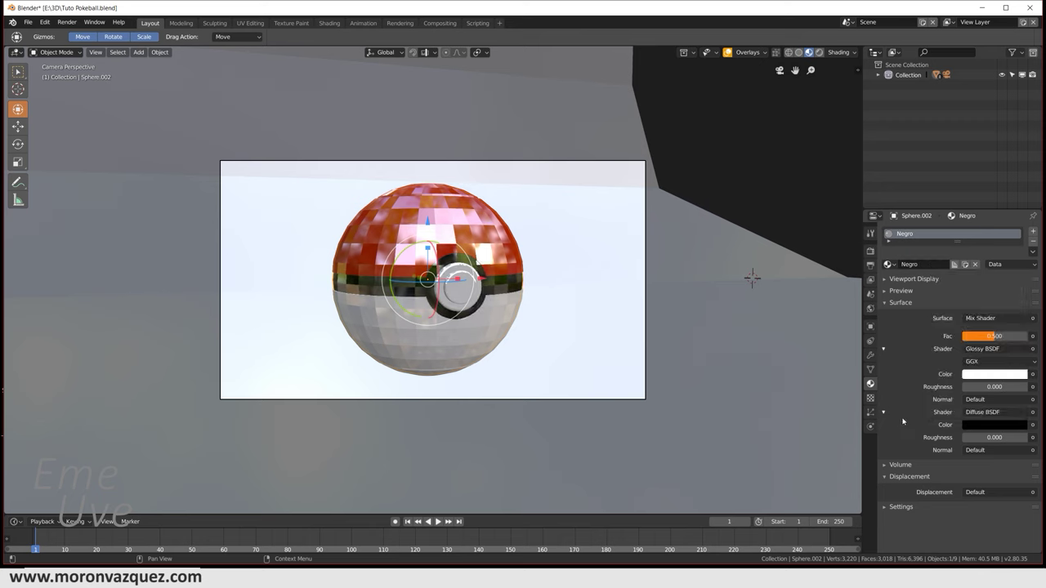
{"action": "left_click", "coordinate": [1013, 373]}
{"action": "left_click", "coordinate": [1020, 278]}
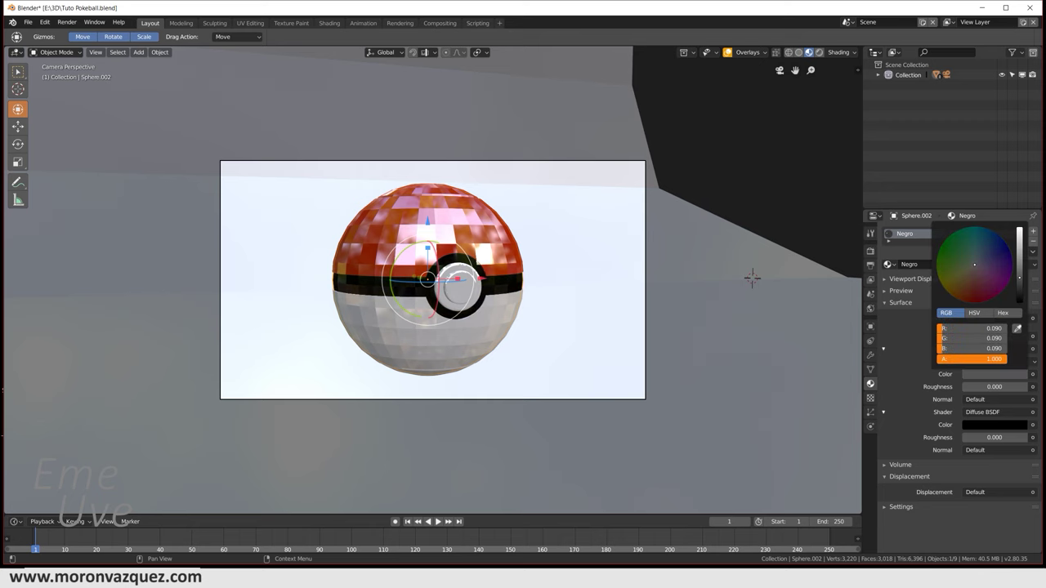
{"action": "left_click_drag", "start_coordinate": [1019, 278], "coordinate": [1019, 278]}
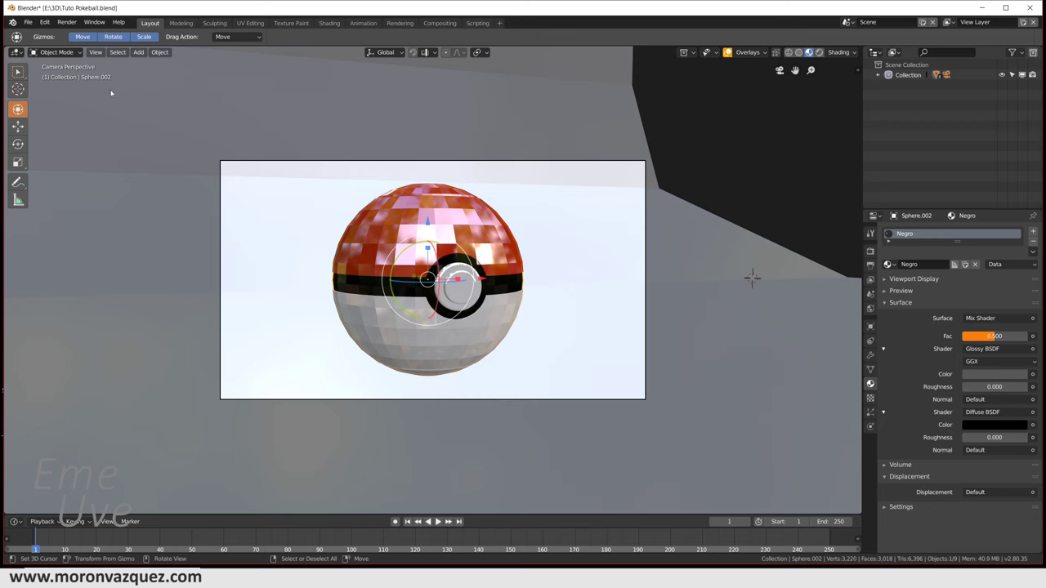
Step: Save the file and preview the scene in Rendered shading before returning to Solid
{"action": "left_click", "coordinate": [27, 22]}
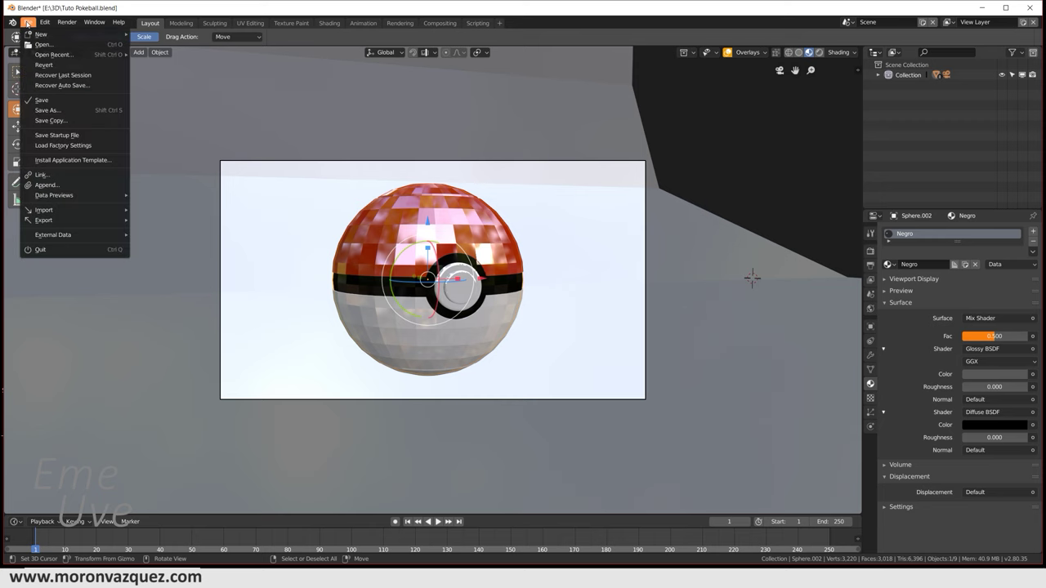
{"action": "left_click", "coordinate": [49, 101]}
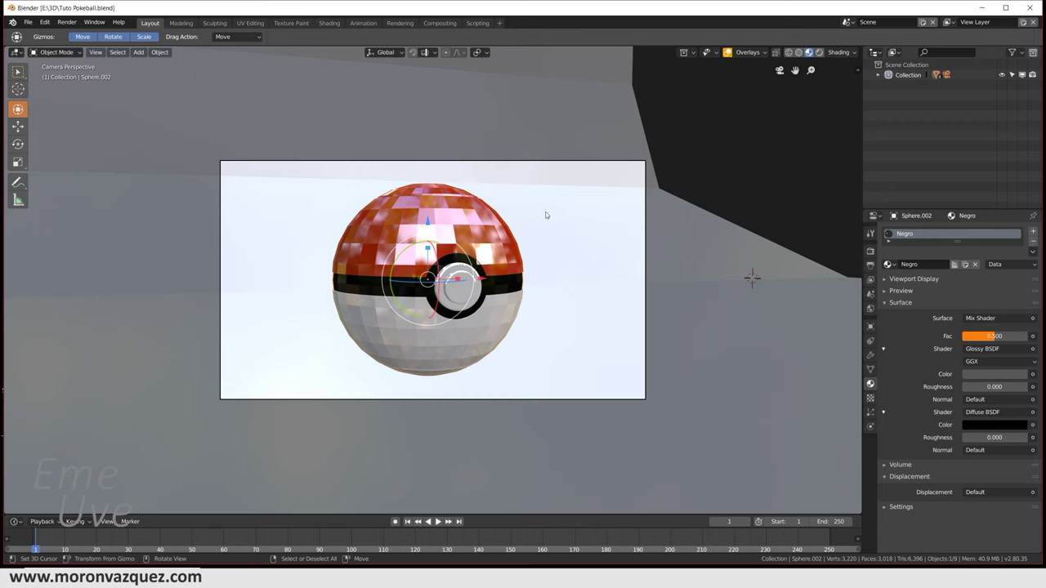
{"action": "left_click", "coordinate": [819, 53]}
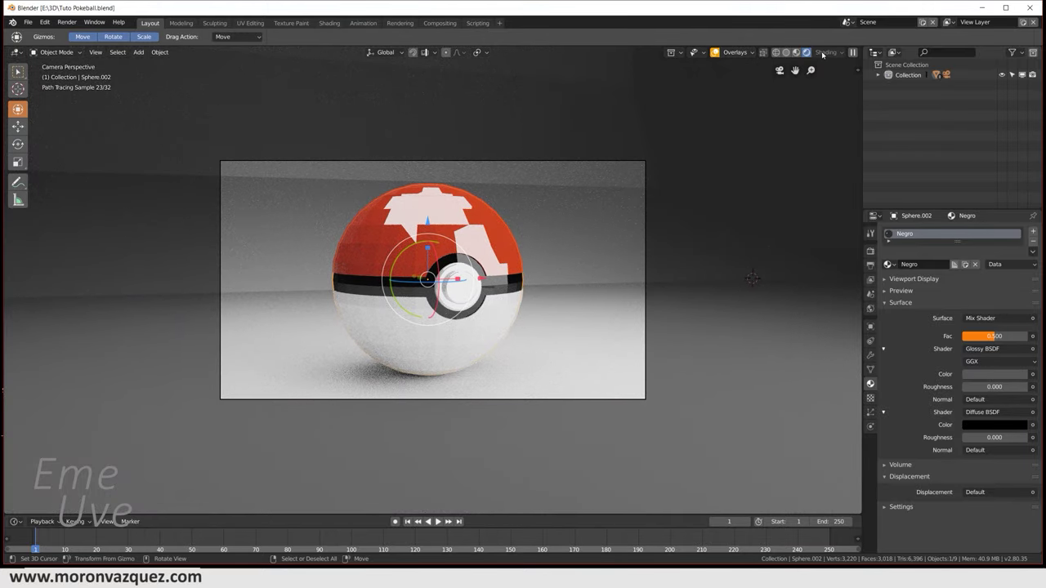
{"action": "left_click", "coordinate": [786, 53]}
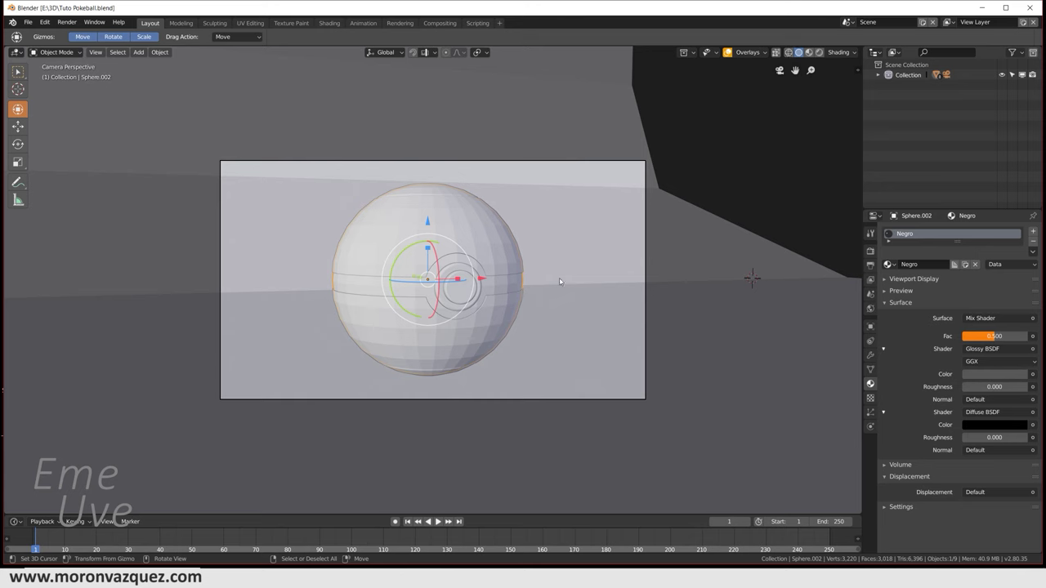
Step: Select all the Pokéball parts and rotate them 17° around Z
{"action": "left_click", "coordinate": [459, 289]}
{"action": "left_click", "coordinate": [403, 287]}
{"action": "left_click", "coordinate": [390, 274], "text": "shift"}
{"action": "left_click", "coordinate": [376, 318], "text": "shift"}
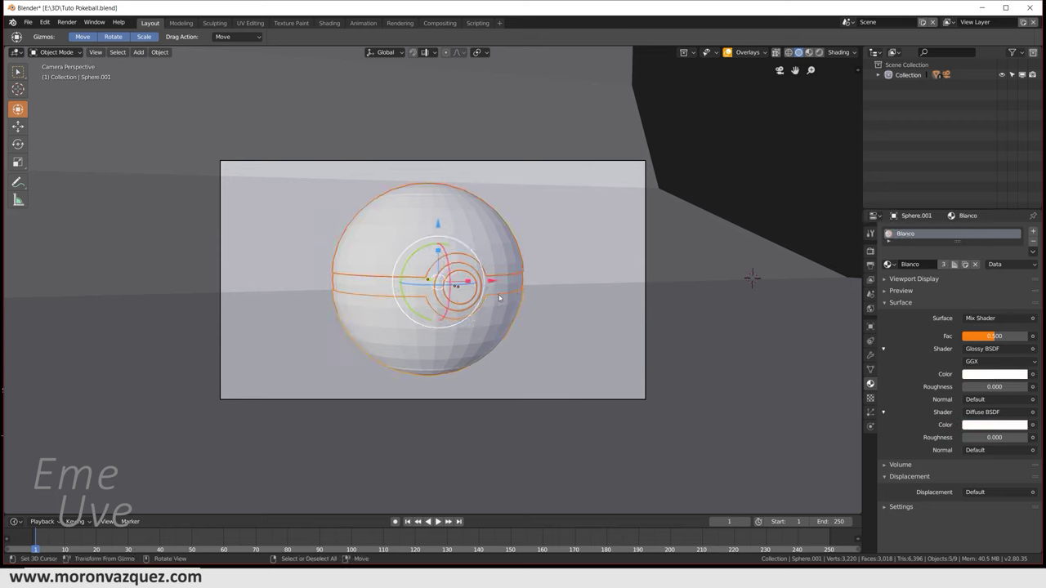
{"action": "left_click_drag", "start_coordinate": [441, 268], "coordinate": [400, 253]}
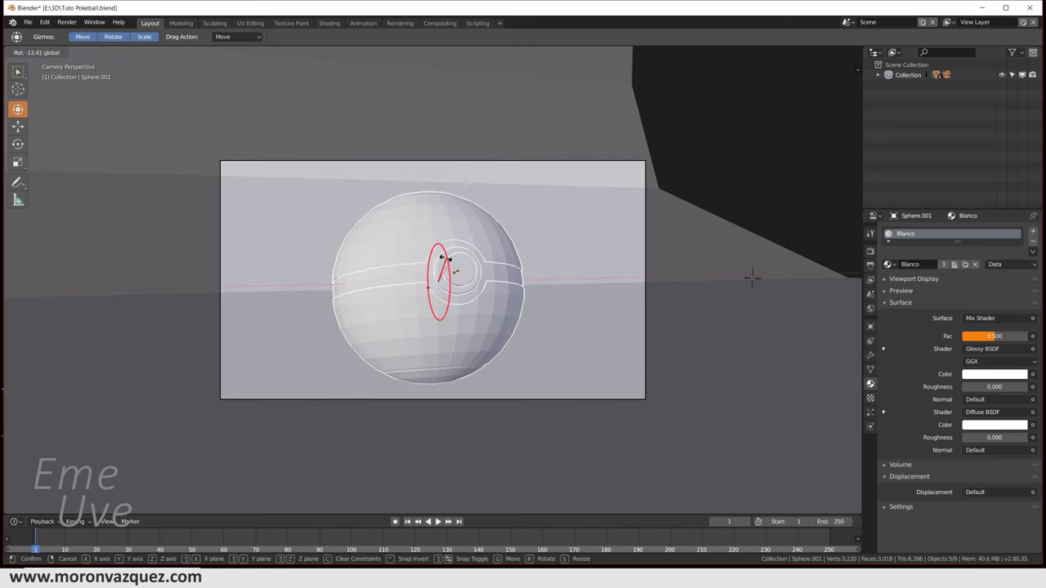
{"action": "key", "text": "r"}
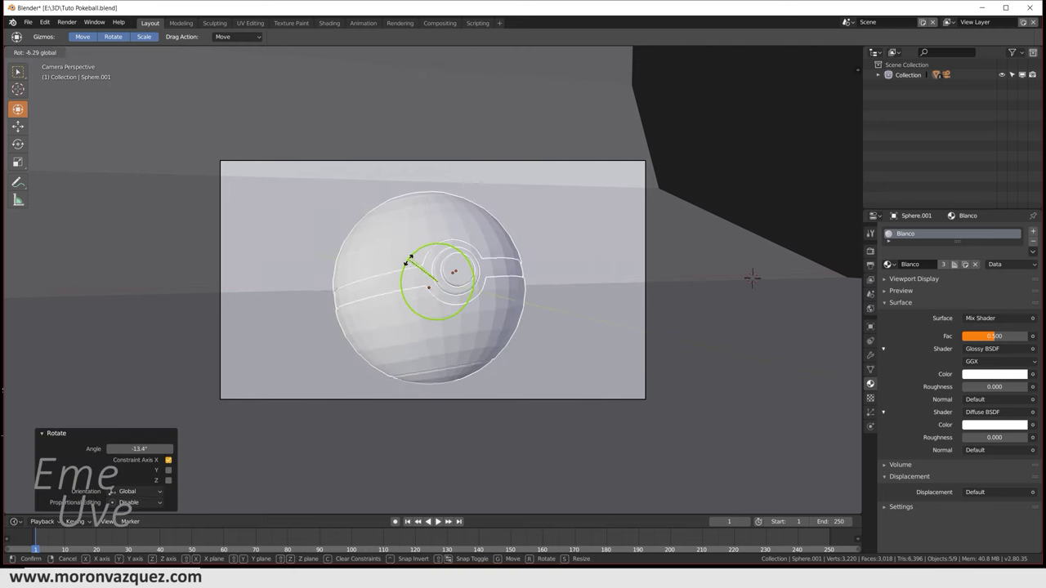
{"action": "key", "text": "y"}
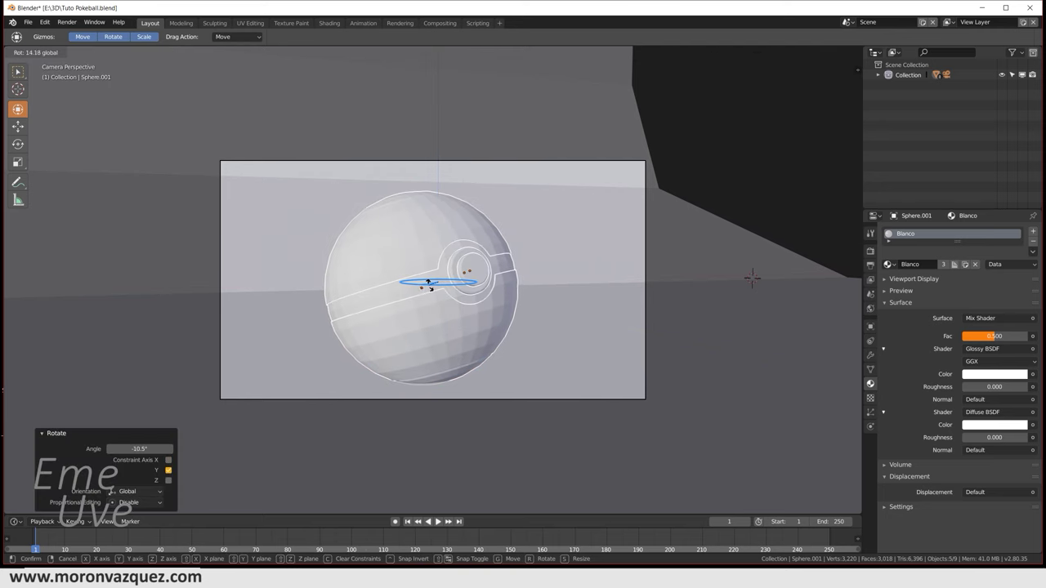
{"action": "left_click", "coordinate": [430, 285]}
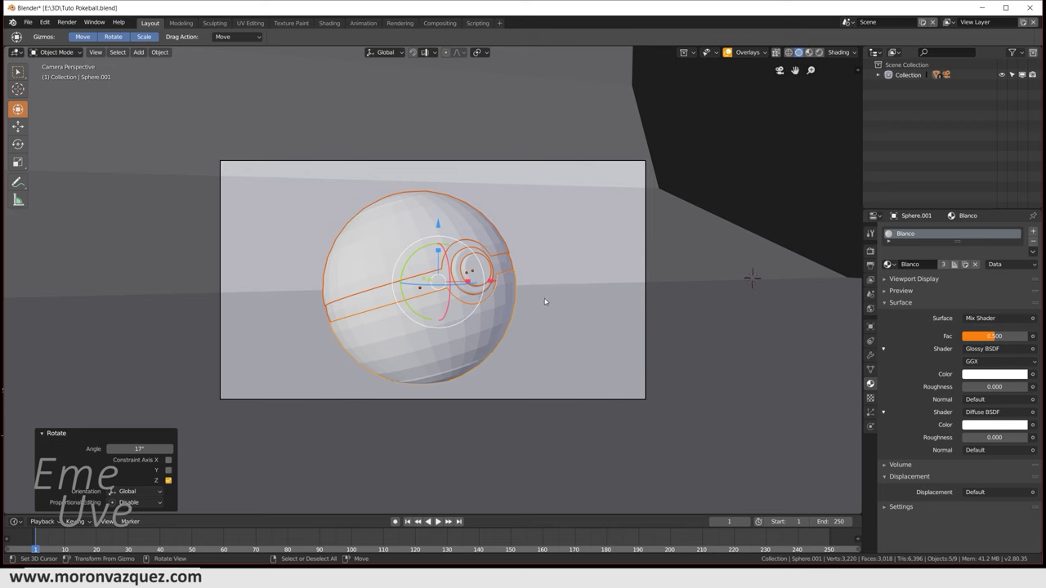
Step: Tilt the Pokéball 6.91° around the X axis
{"action": "key", "text": "r"}
{"action": "key", "text": "x"}
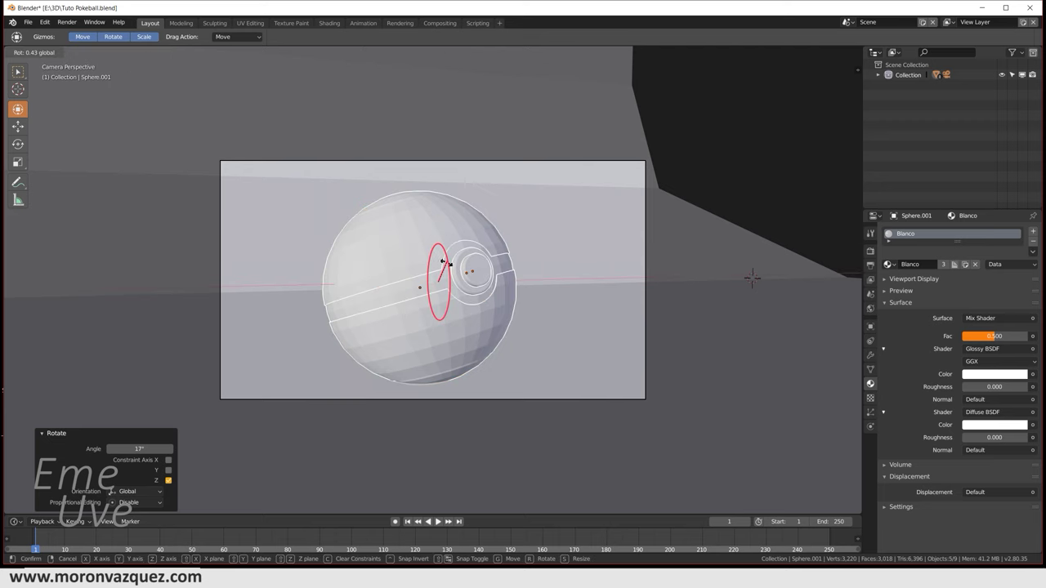
{"action": "left_click", "coordinate": [447, 269]}
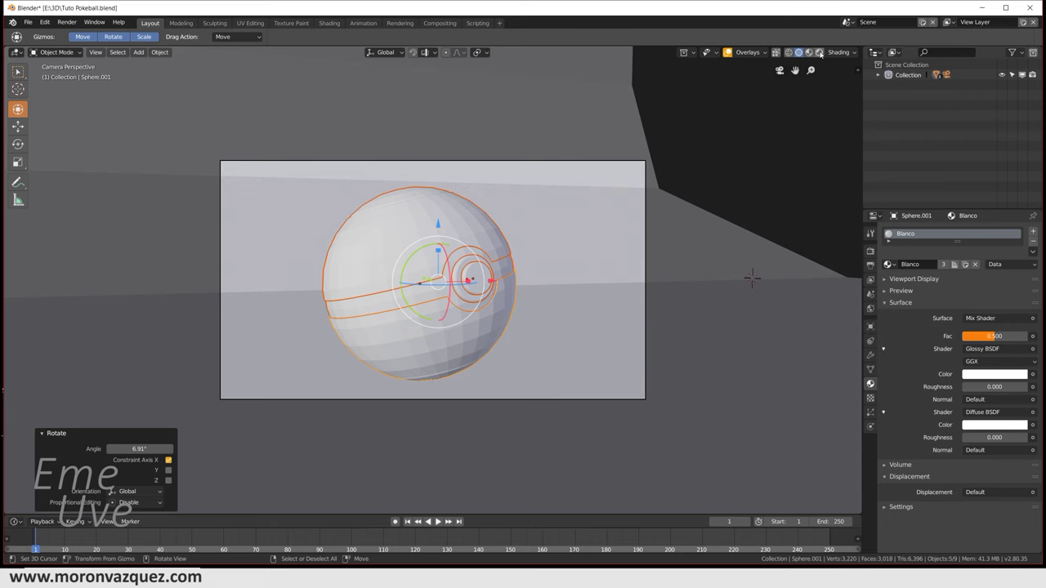
Step: Save the file and check the Rendered preview, then return to Solid shading
{"action": "left_click", "coordinate": [28, 22]}
{"action": "left_click", "coordinate": [38, 102]}
{"action": "left_click", "coordinate": [819, 53]}
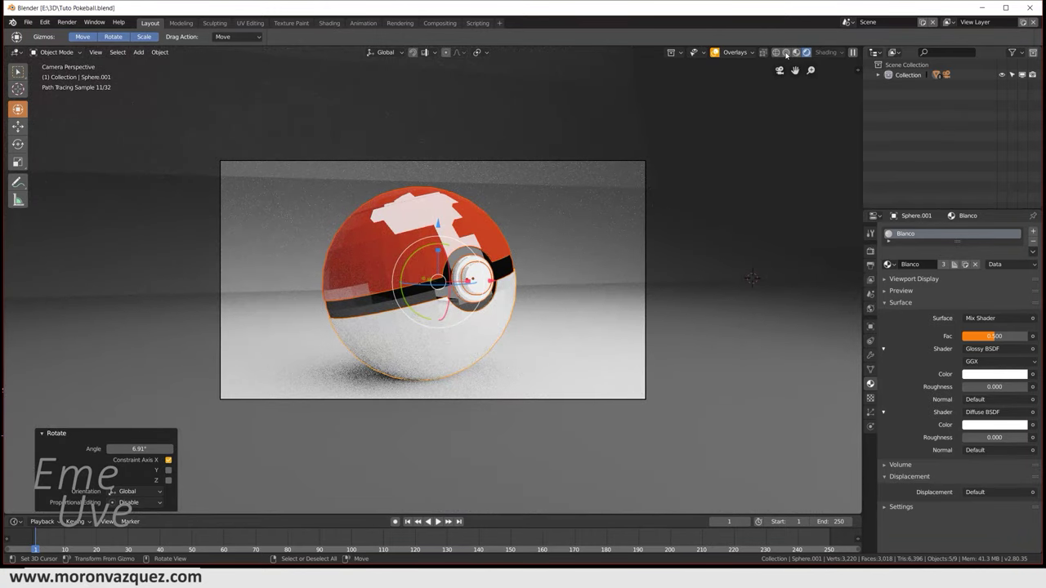
{"action": "left_click", "coordinate": [786, 53]}
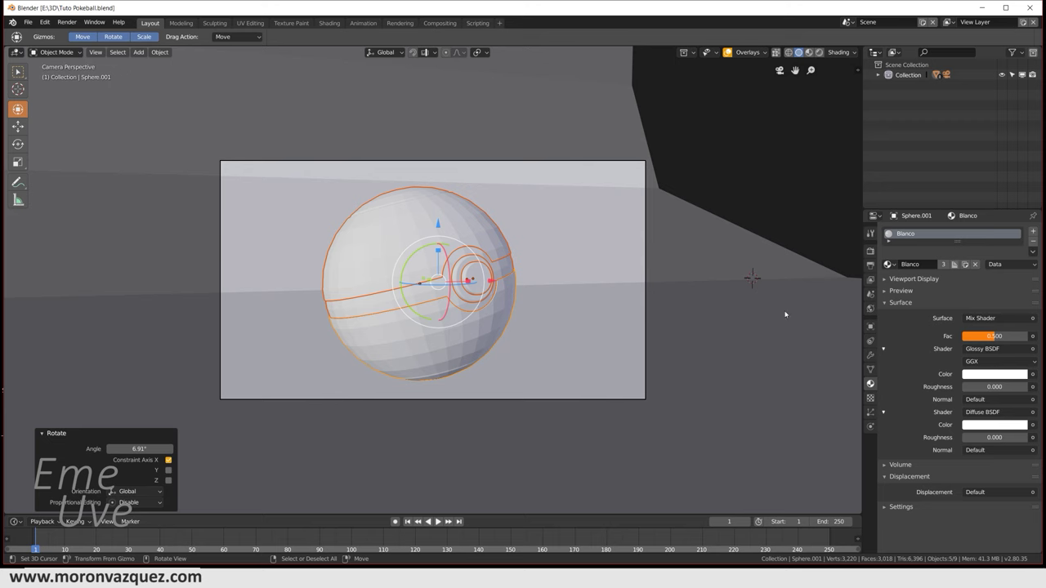
Step: Temporarily lock the camera to the view and shift it so the ball sits further right
{"action": "key", "text": "n"}
{"action": "left_click", "coordinate": [853, 374]}
{"action": "middle_click_drag", "start_coordinate": [499, 282], "coordinate": [503, 283], "text": "shift"}
{"action": "left_click", "coordinate": [852, 374]}
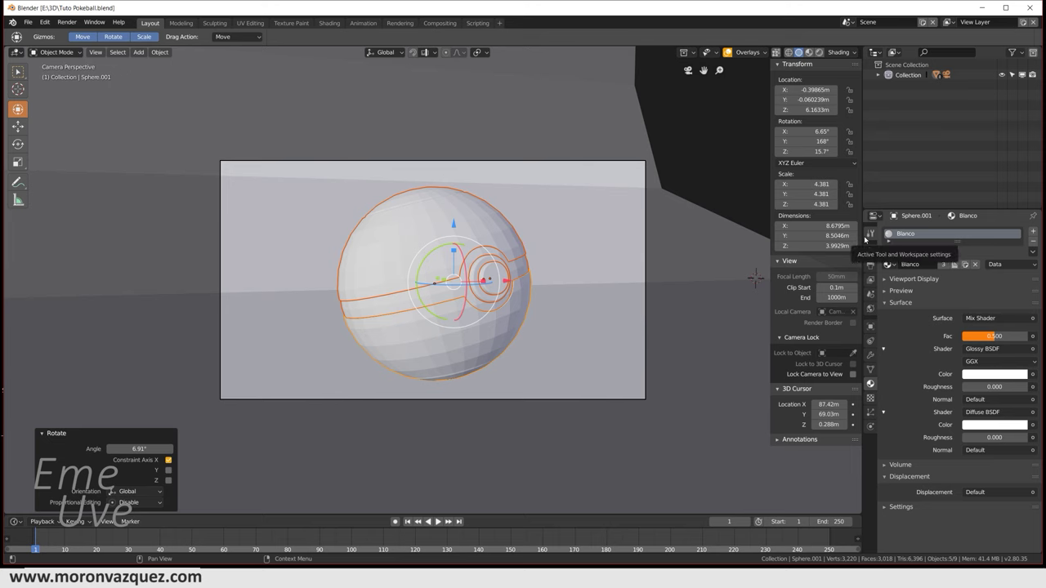
Step: Set the output resolution to 2560×1440 using the 2K preset
{"action": "left_click", "coordinate": [29, 23]}
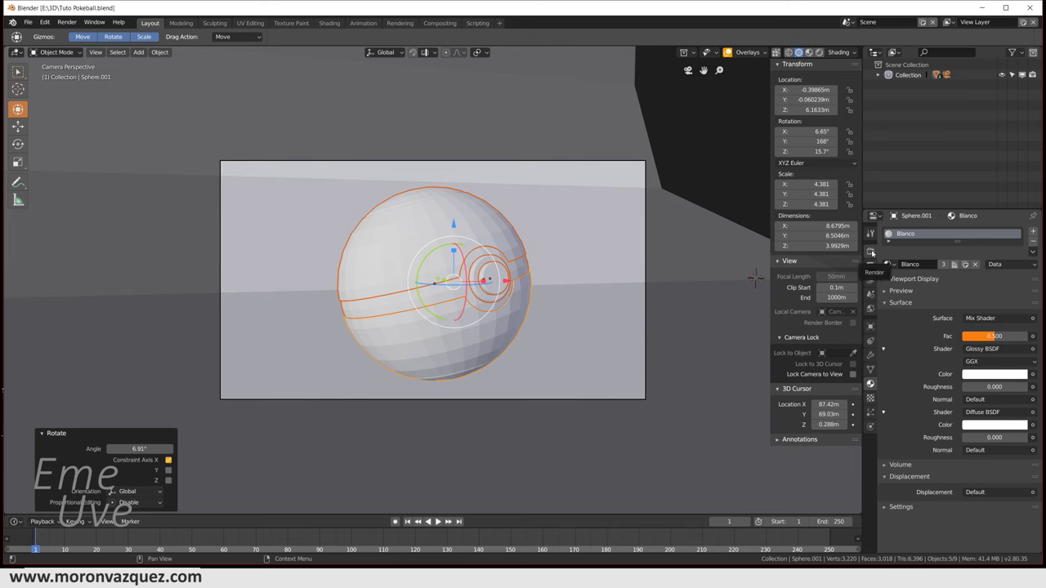
{"action": "left_click", "coordinate": [870, 253]}
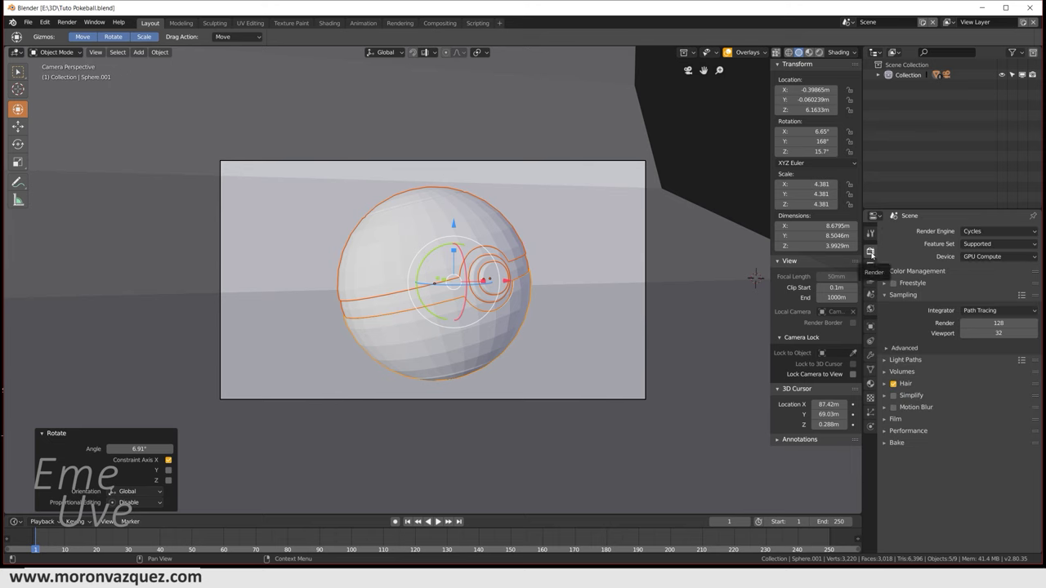
{"action": "left_click", "coordinate": [871, 267]}
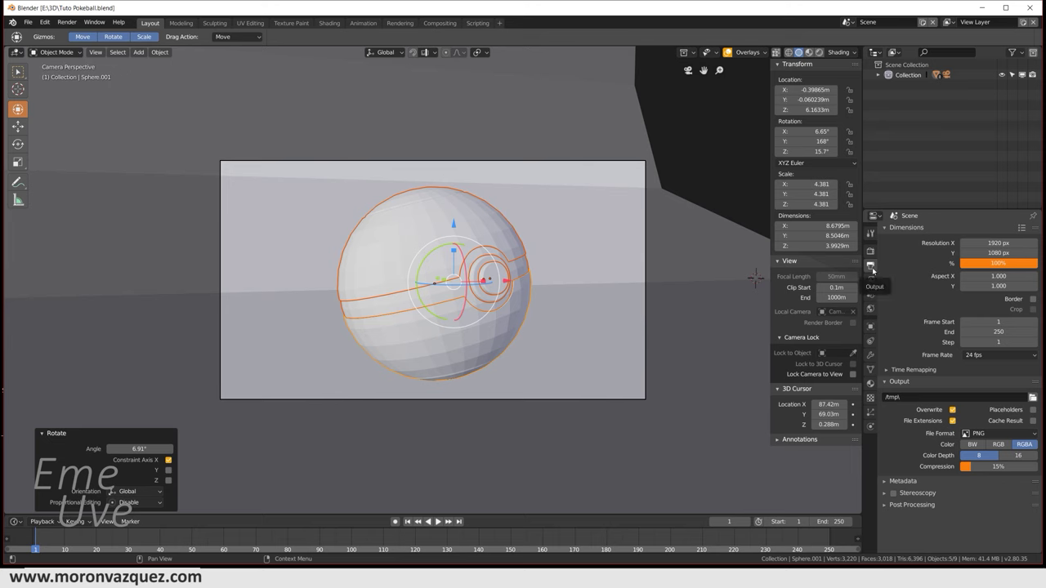
{"action": "left_click", "coordinate": [1022, 228]}
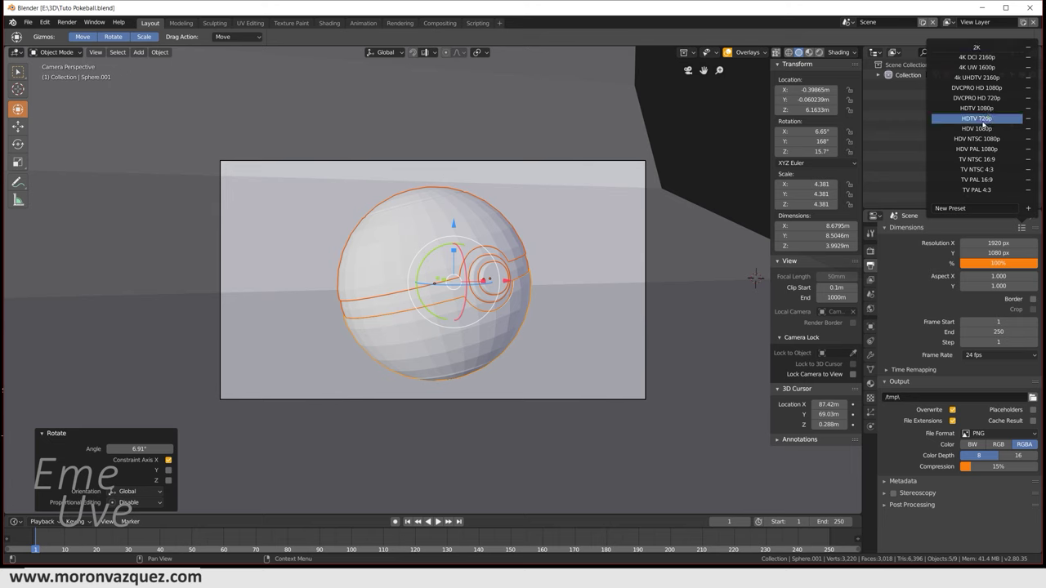
{"action": "left_click", "coordinate": [974, 49]}
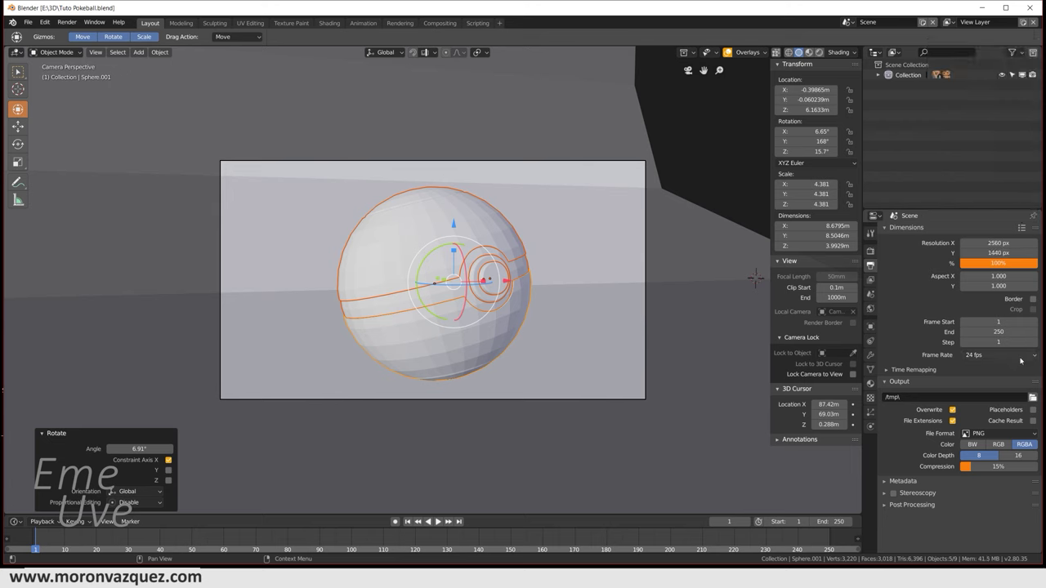
Step: Set the output file format to JPEG at 100% quality
{"action": "left_click", "coordinate": [998, 433]}
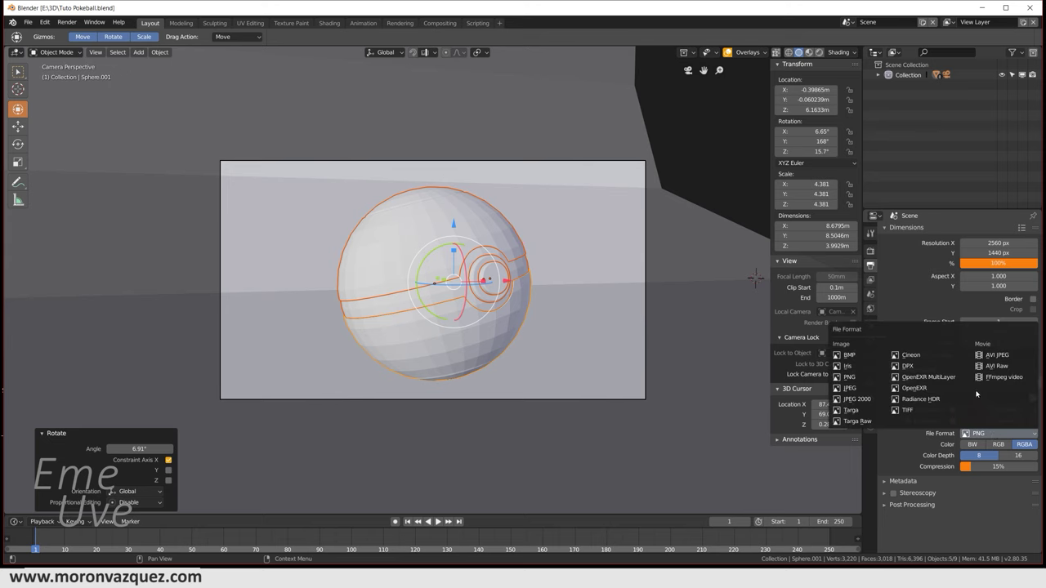
{"action": "left_click", "coordinate": [849, 388]}
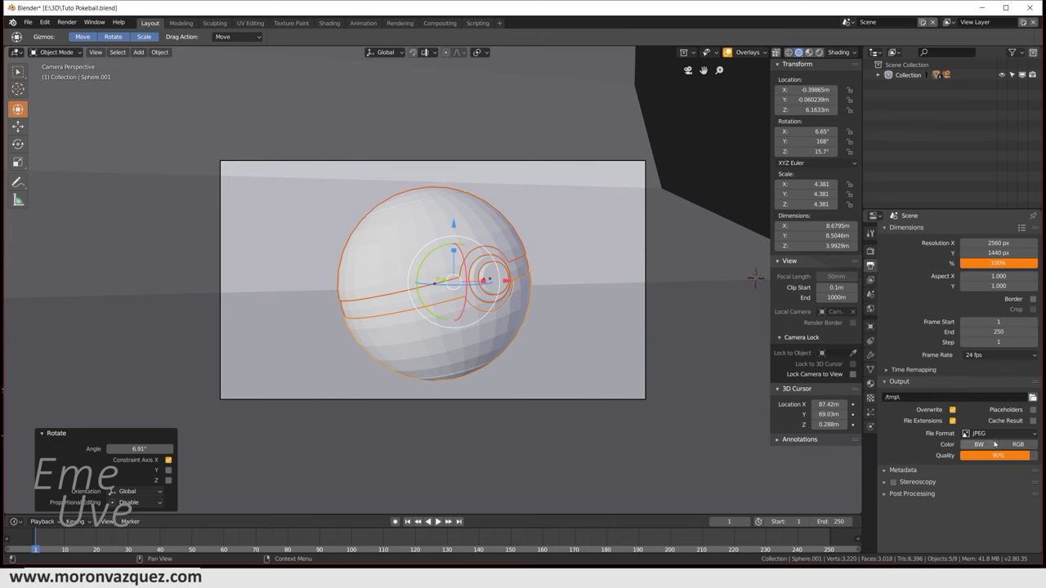
{"action": "left_click_drag", "start_coordinate": [1011, 455], "coordinate": [1034, 455]}
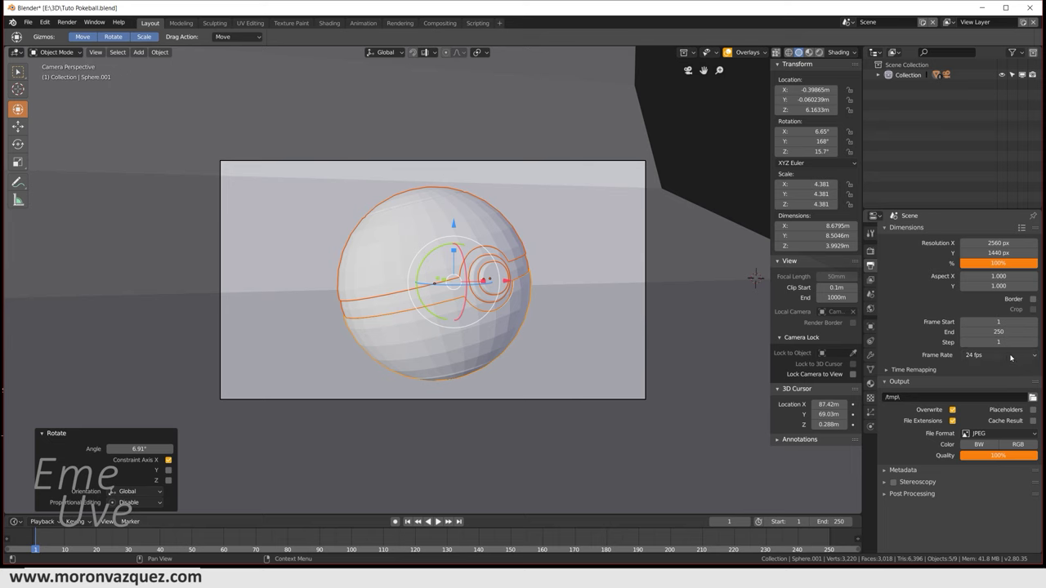
Step: Set Cycles render samples to 500
{"action": "left_click", "coordinate": [870, 252]}
{"action": "left_click", "coordinate": [870, 265]}
{"action": "left_click", "coordinate": [870, 252]}
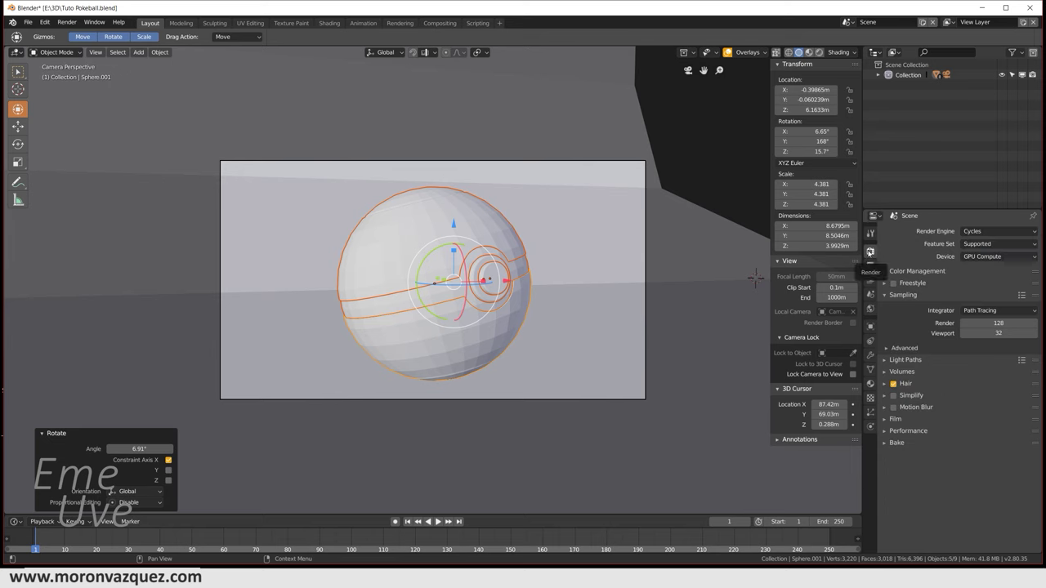
{"action": "left_click", "coordinate": [1008, 325]}
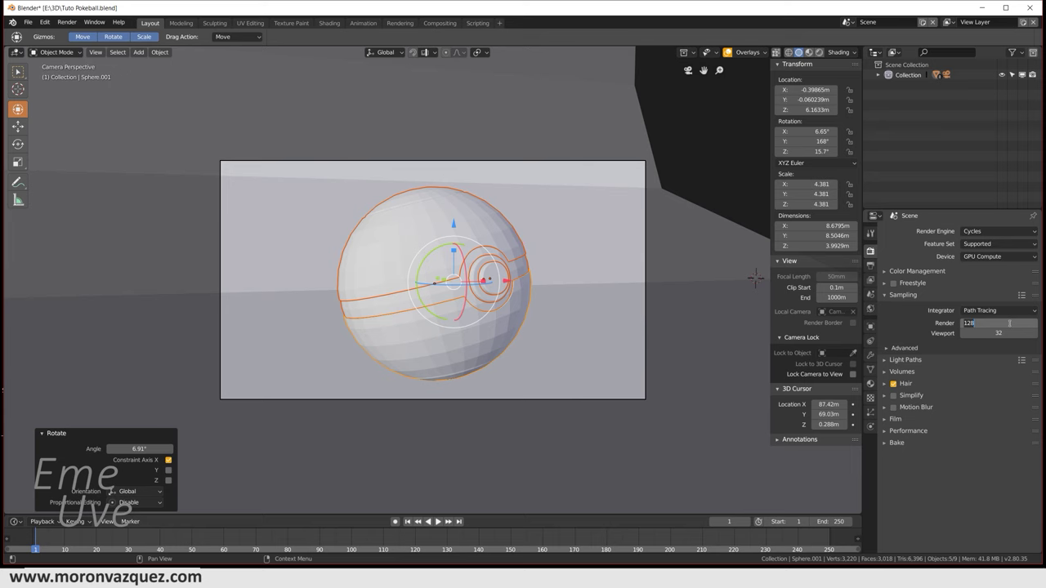
{"action": "type", "text": "500"}
{"action": "key", "text": "Return"}
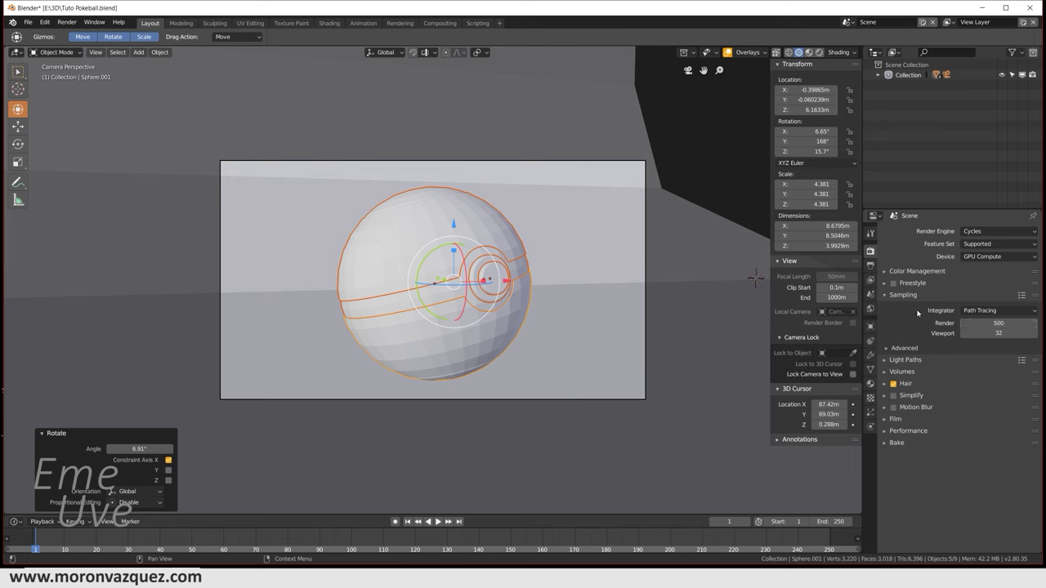
Step: Set the Performance render tiles to 256 × 256
{"action": "left_click", "coordinate": [887, 432]}
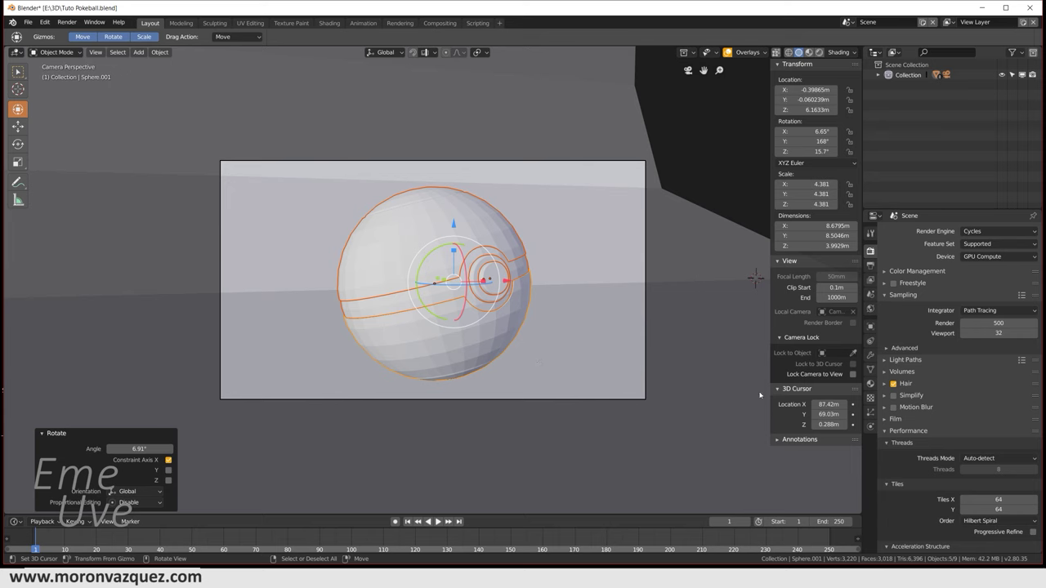
{"action": "left_click", "coordinate": [991, 500]}
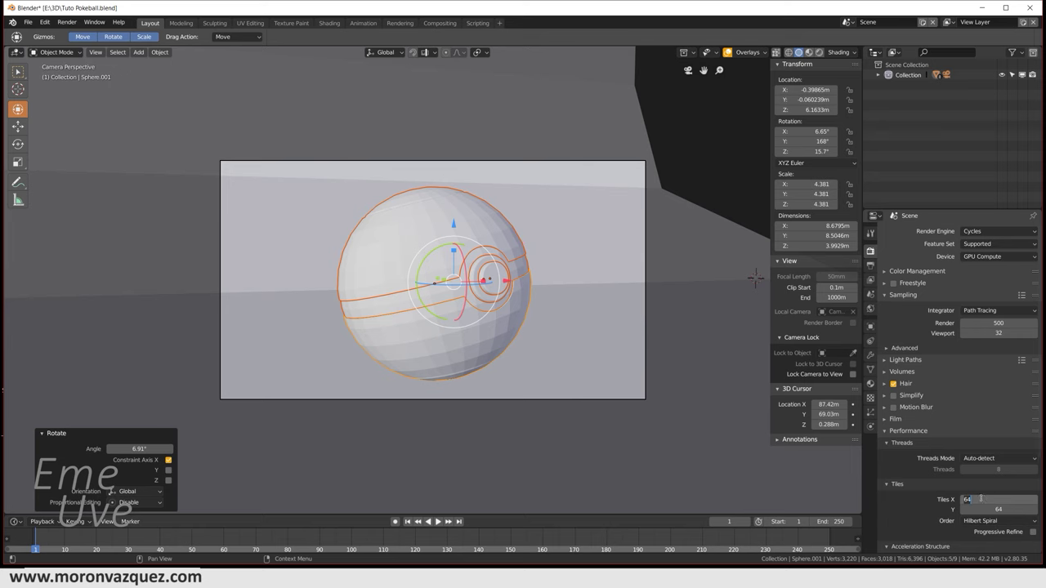
{"action": "type", "text": "25"}
{"action": "key", "text": "Return"}
{"action": "left_click", "coordinate": [1009, 507]}
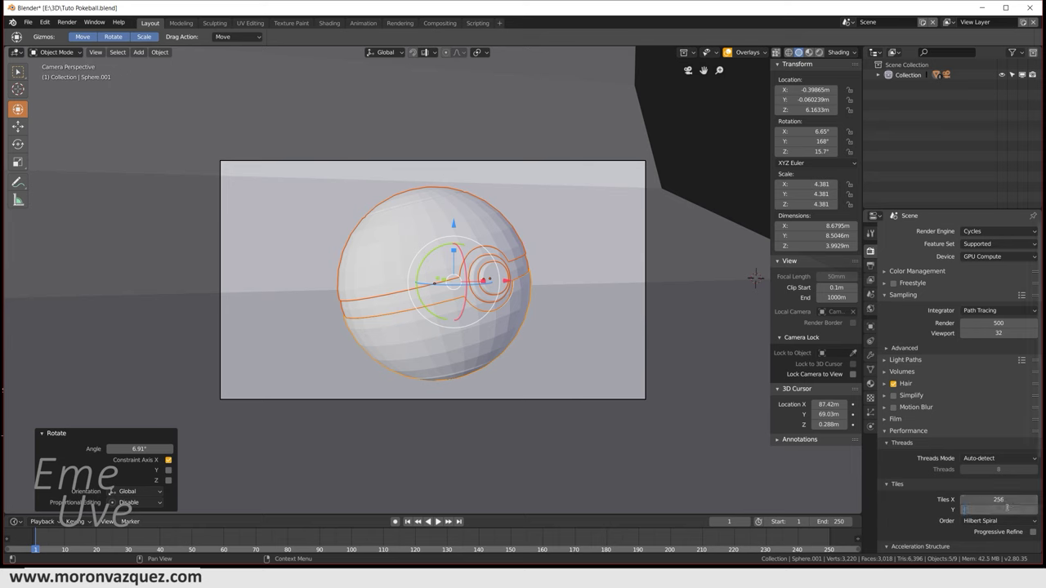
{"action": "type", "text": "256"}
{"action": "key", "text": "Return"}
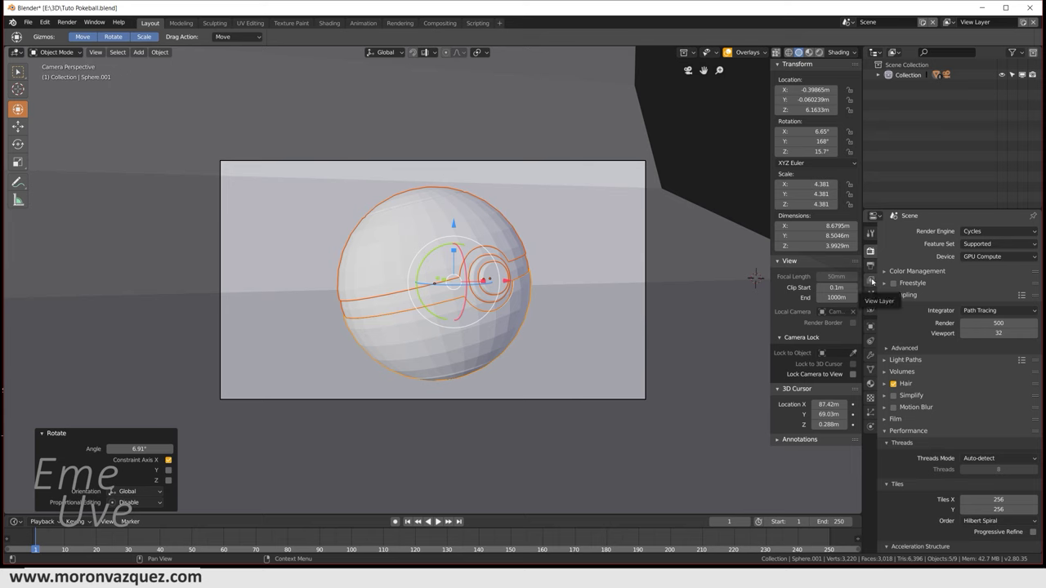
{"action": "left_click", "coordinate": [871, 280]}
Step: Tick Denoising in the View Layer settings and save the blend file
{"action": "left_click", "coordinate": [893, 293]}
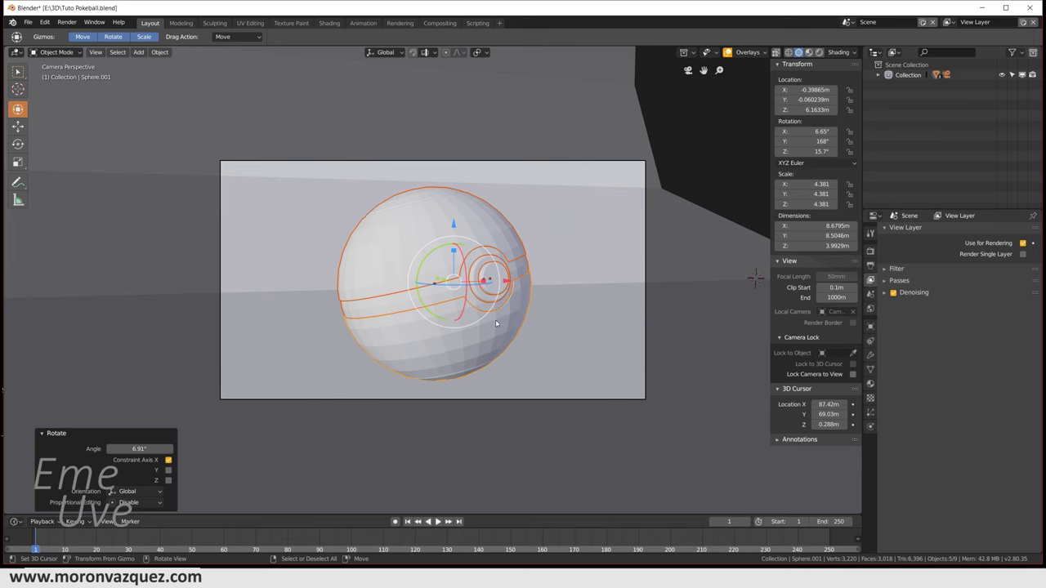
{"action": "left_click", "coordinate": [28, 22]}
{"action": "left_click", "coordinate": [47, 98]}
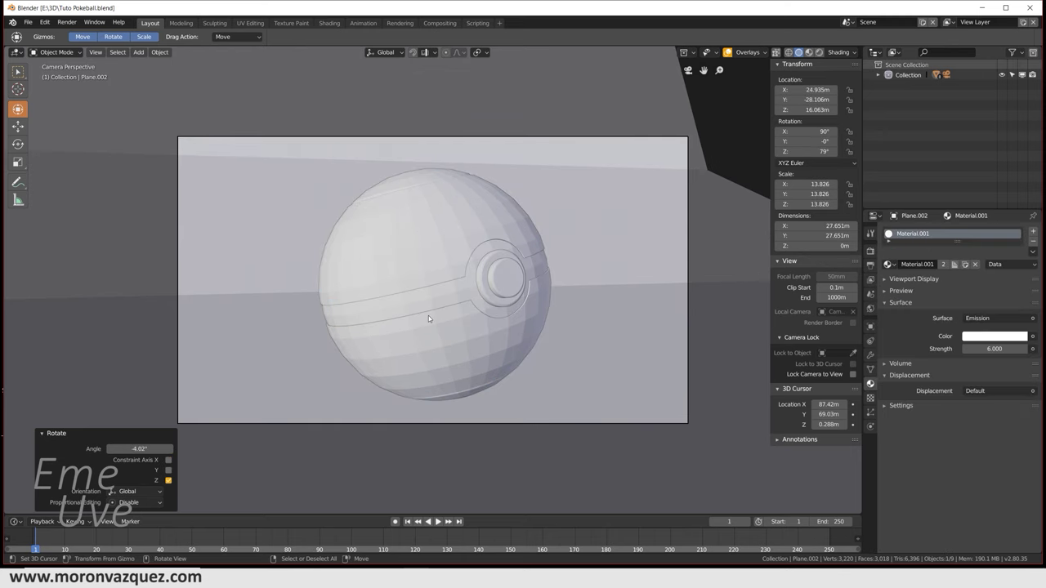
Step: Give Sphere.002 a Subdivision Surface modifier with View level 0 and Render level 5
{"action": "left_click", "coordinate": [390, 310]}
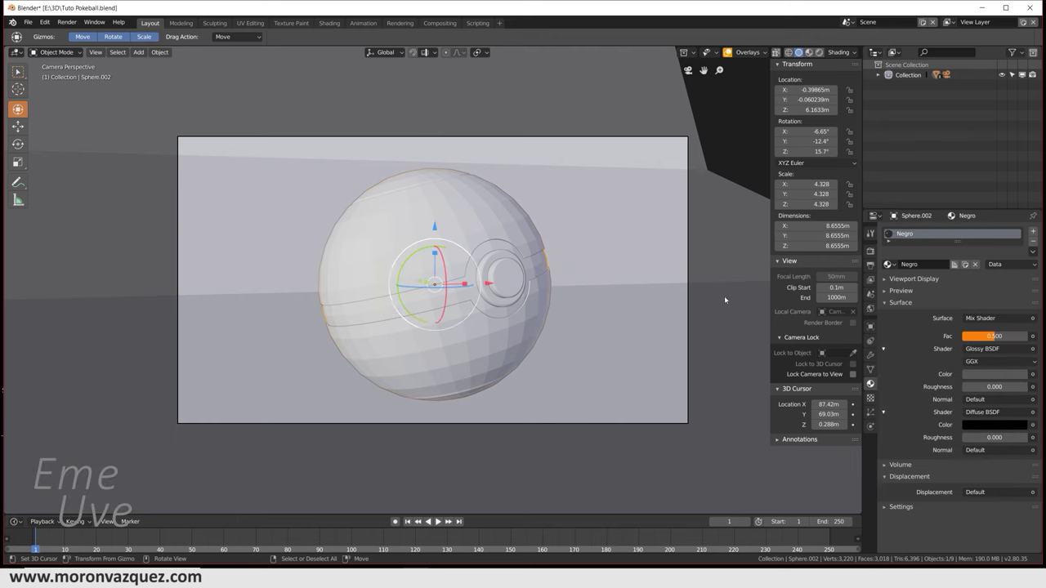
{"action": "left_click", "coordinate": [870, 356]}
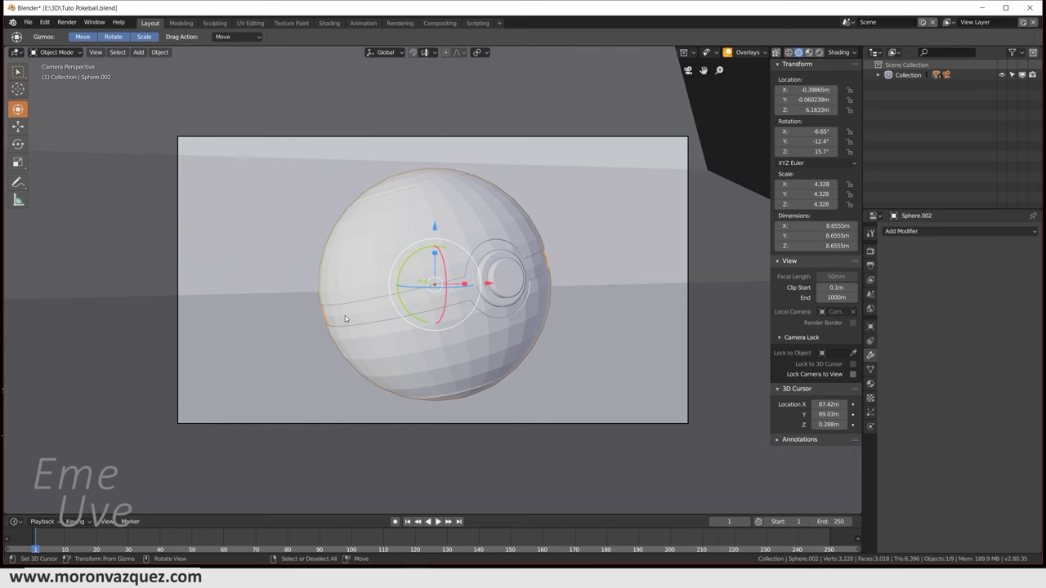
{"action": "left_click", "coordinate": [923, 233]}
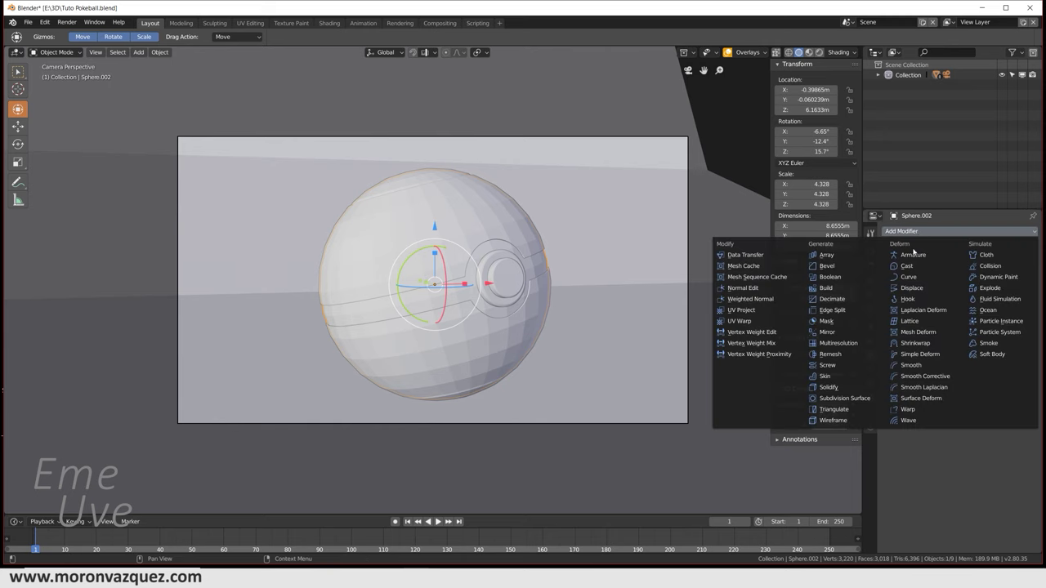
{"action": "left_click", "coordinate": [866, 398]}
{"action": "left_click", "coordinate": [953, 309]}
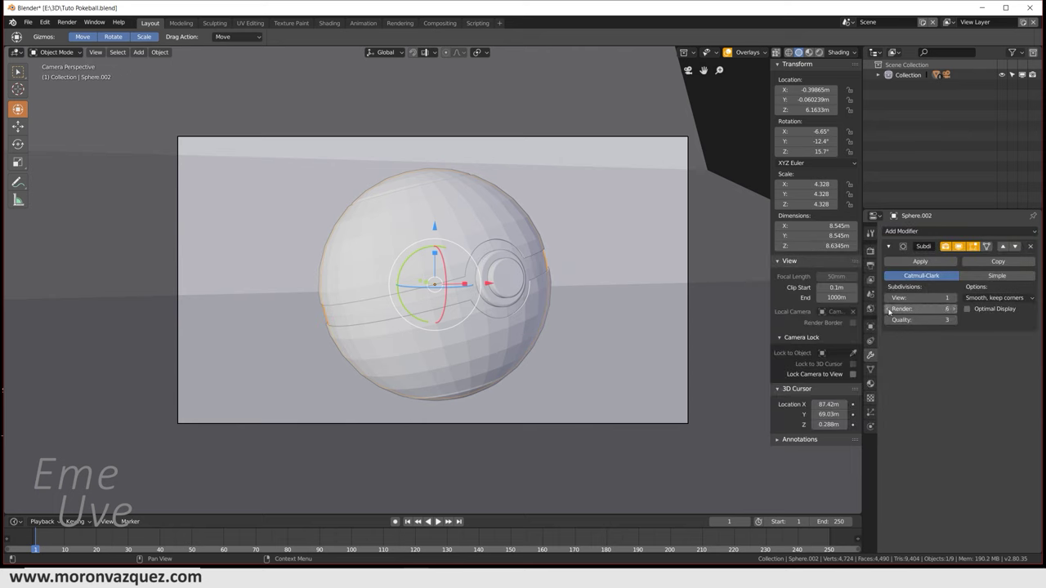
{"action": "left_click_drag", "start_coordinate": [919, 309], "coordinate": [903, 309]}
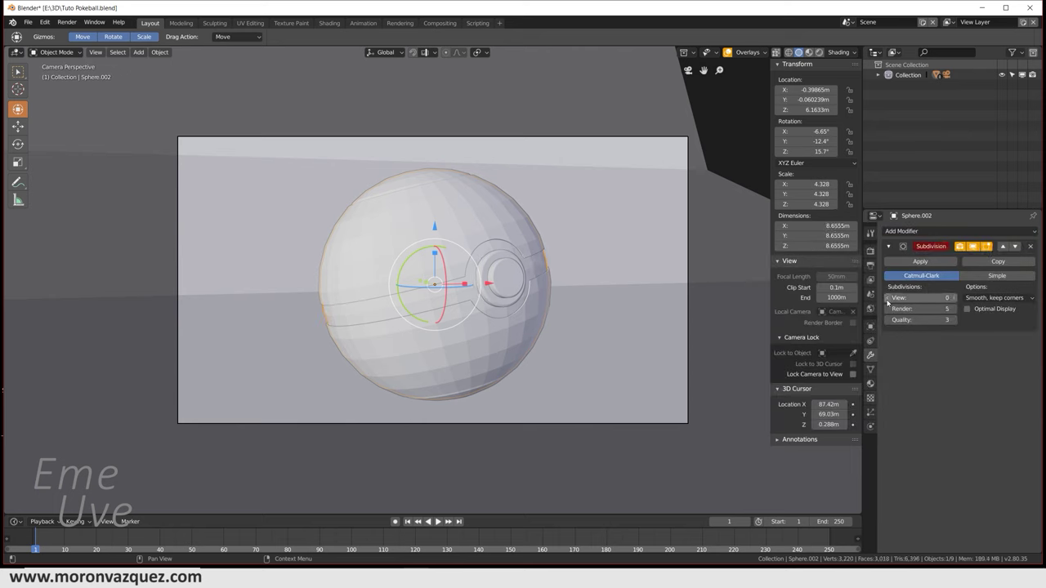